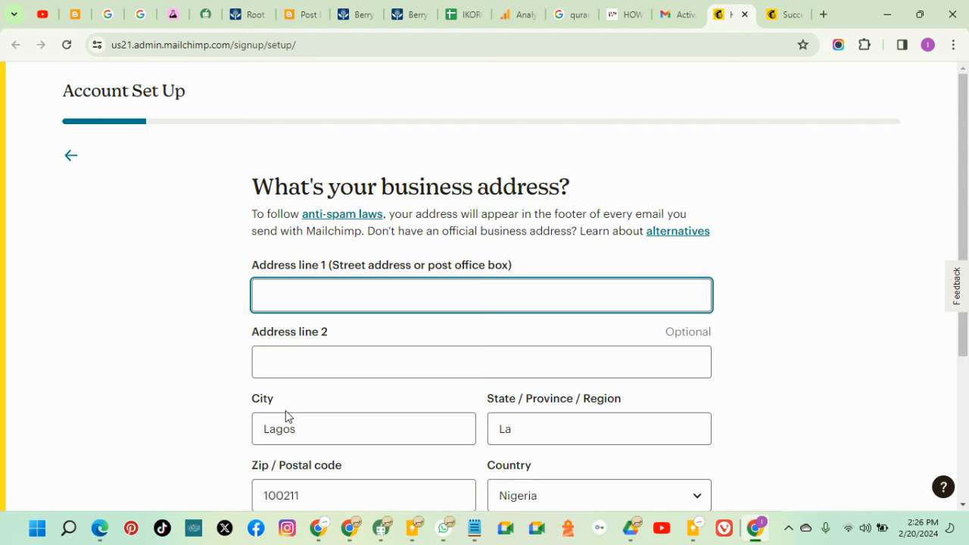
Enter the street address Niger St, Lagos, LA 106104 from the 'Niger Street' suggestion and submit it
scroll(828, 253, down, 2)
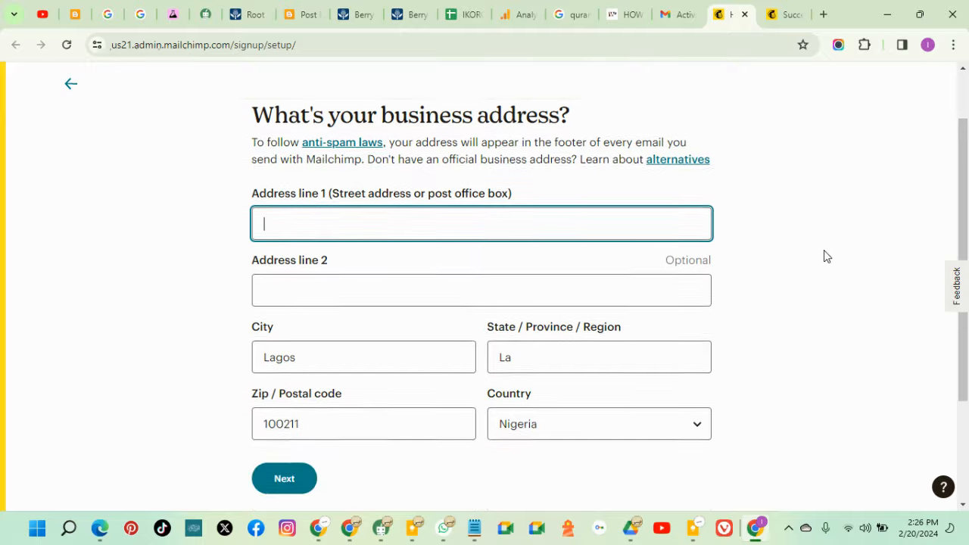
click(394, 152)
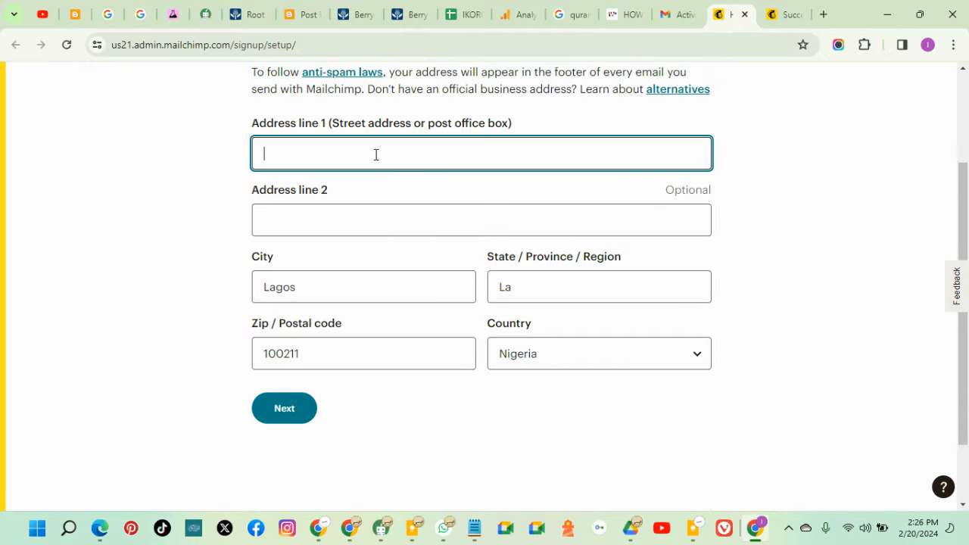
click(321, 212)
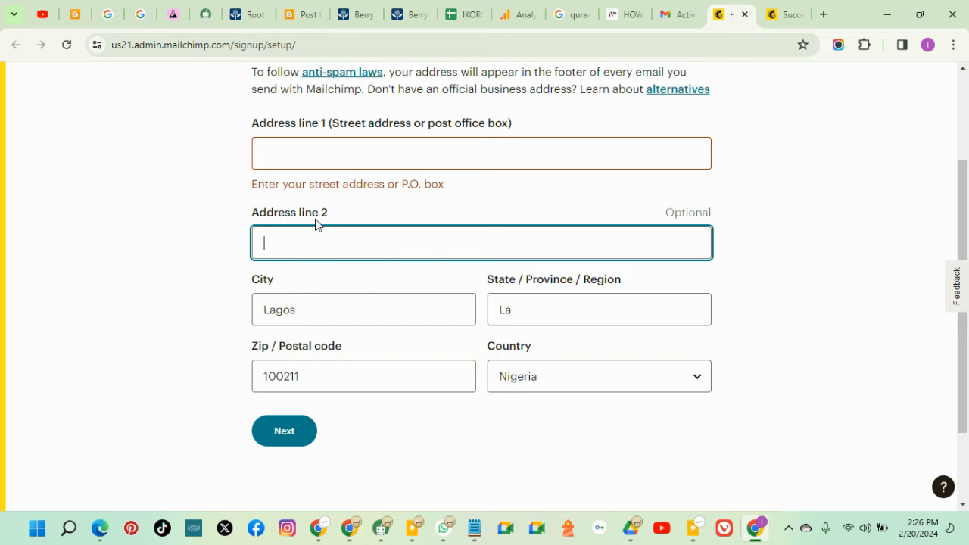
click(407, 148)
click(756, 209)
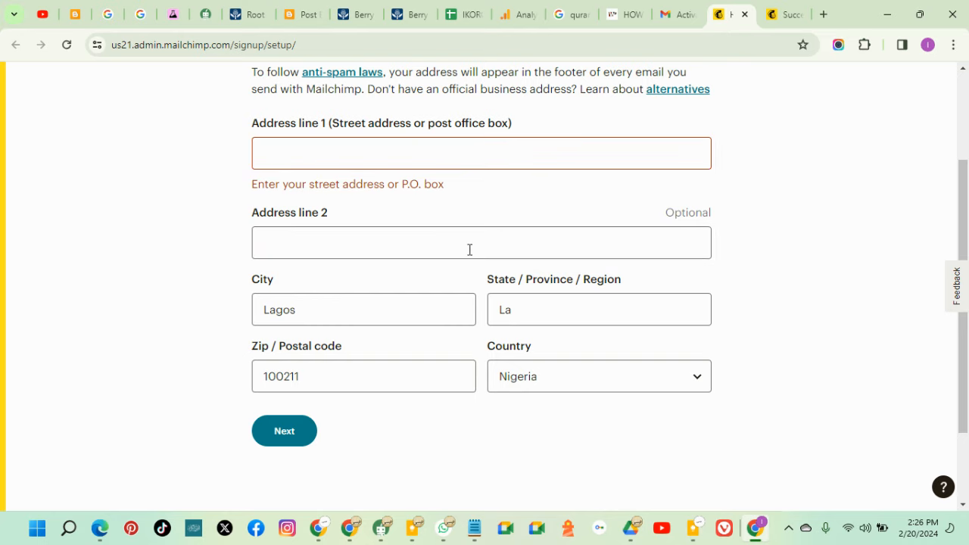
click(407, 240)
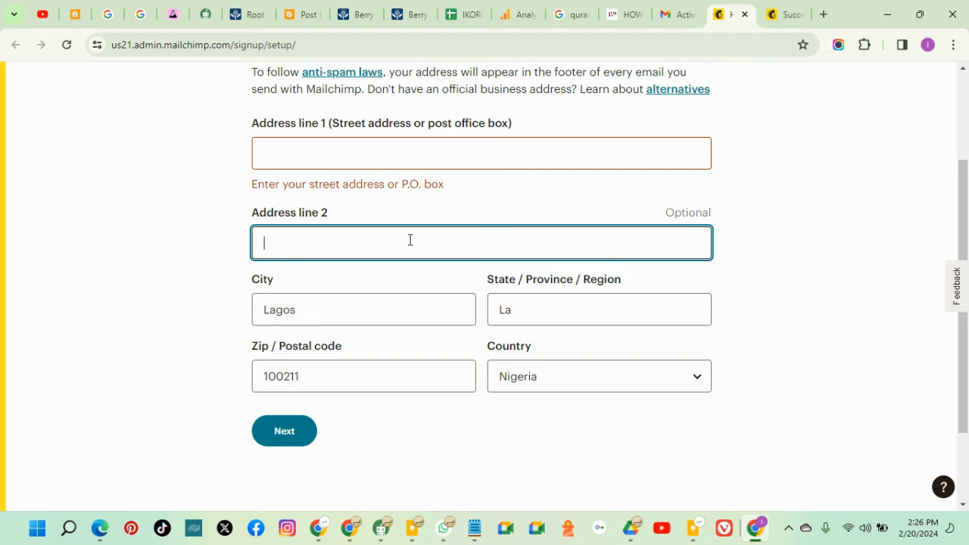
click(379, 141)
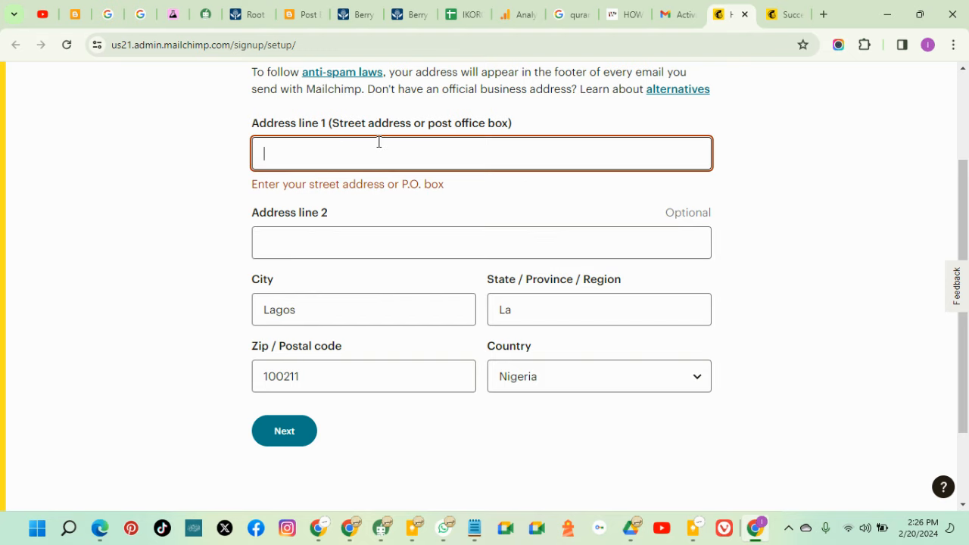
text(Lago)
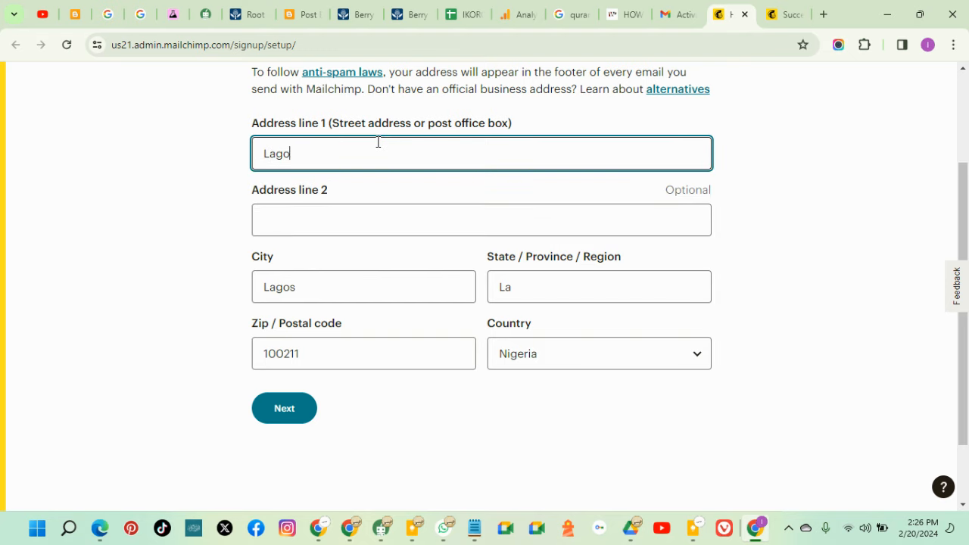
text(s, Nigerioa)
key(BackSpace)
key(BackSpace)
key(BackSpace)
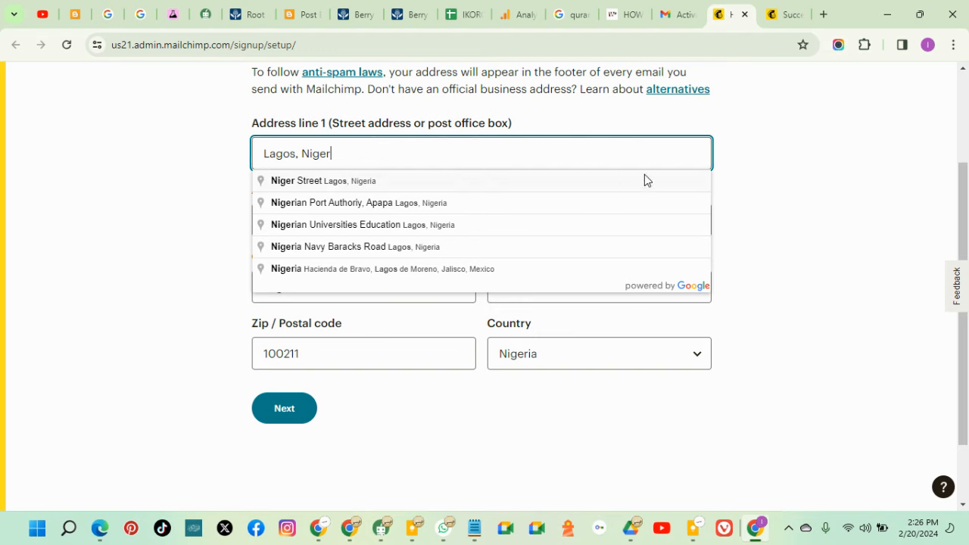
click(318, 182)
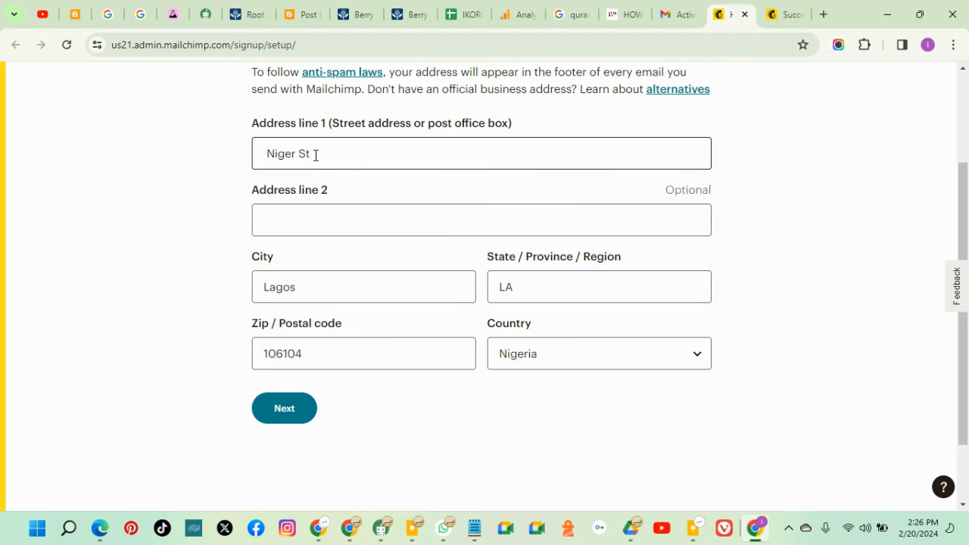
click(325, 218)
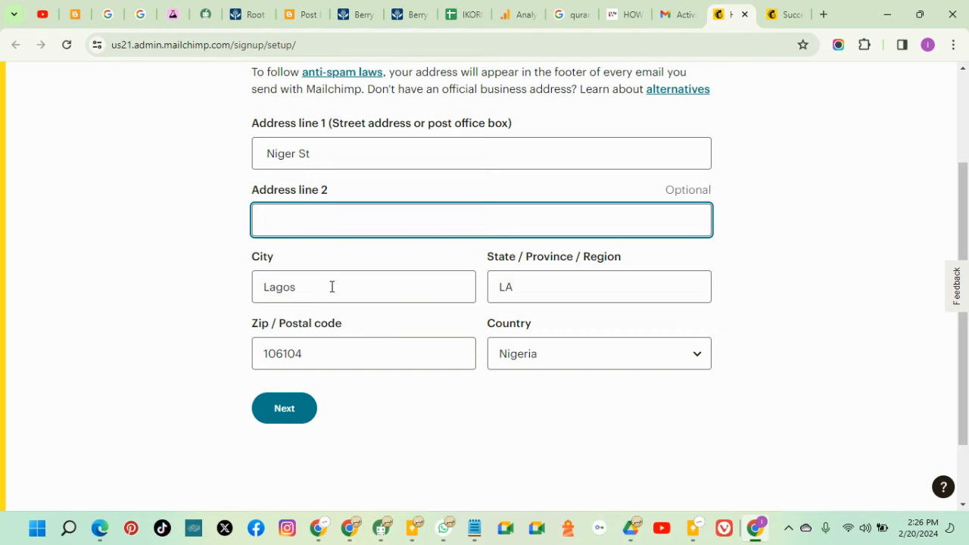
click(297, 411)
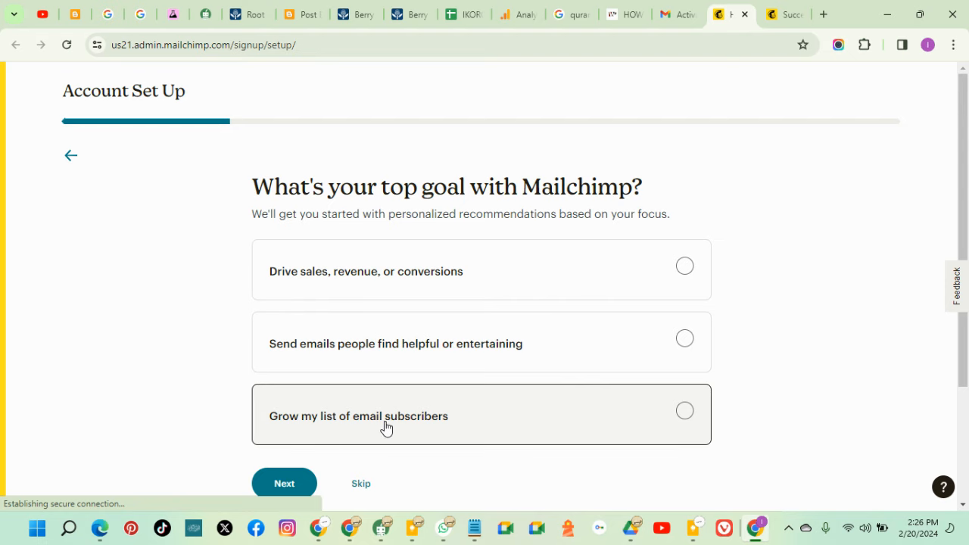
Skip the top-goal and contact-count questions
scroll(382, 425, down, 1)
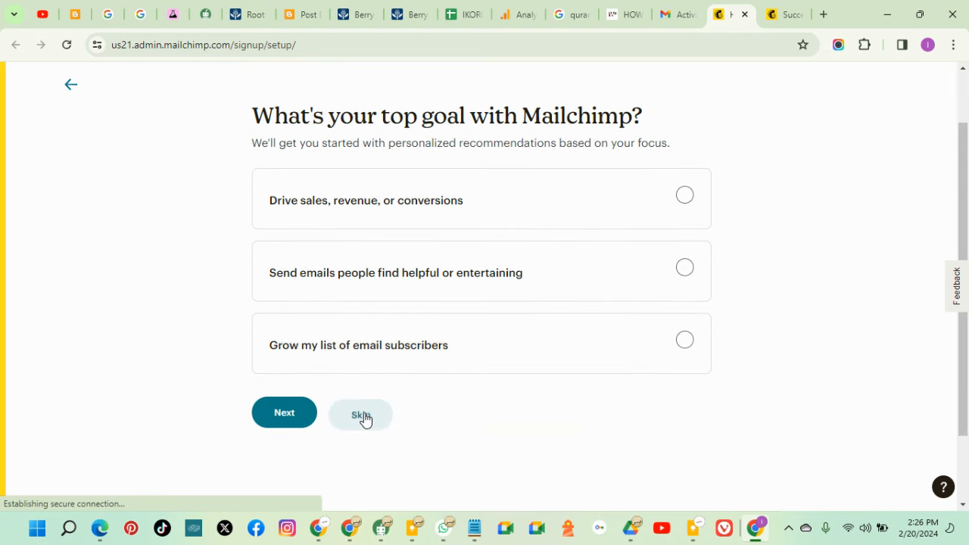
click(364, 418)
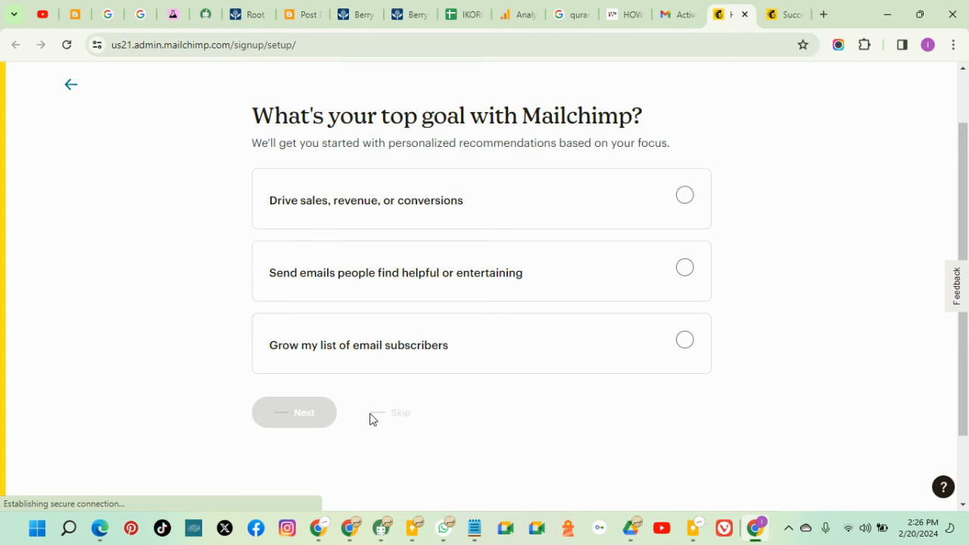
click(367, 439)
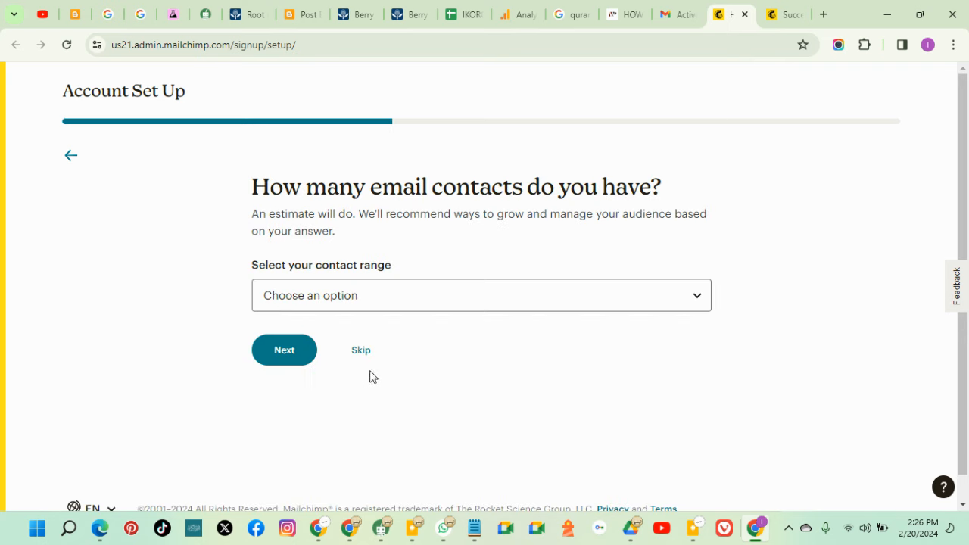
click(366, 352)
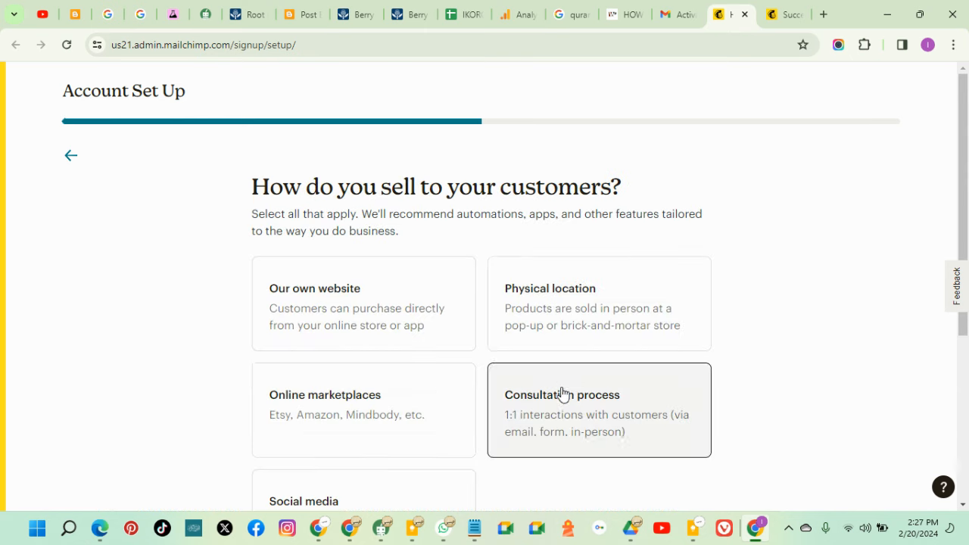
Answer the selling question with 'We're not currently selling'
scroll(549, 396, down, 2)
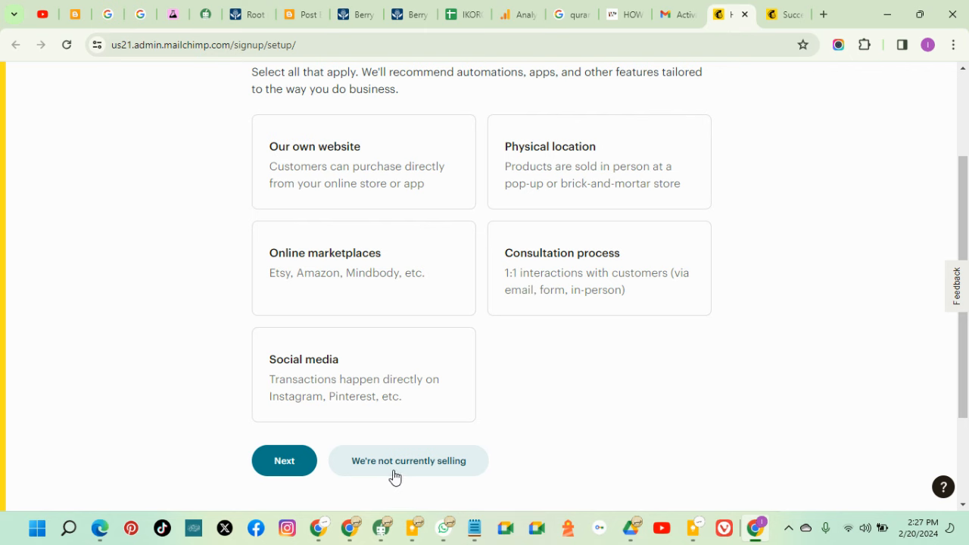
scroll(455, 467, up, 1)
click(455, 467)
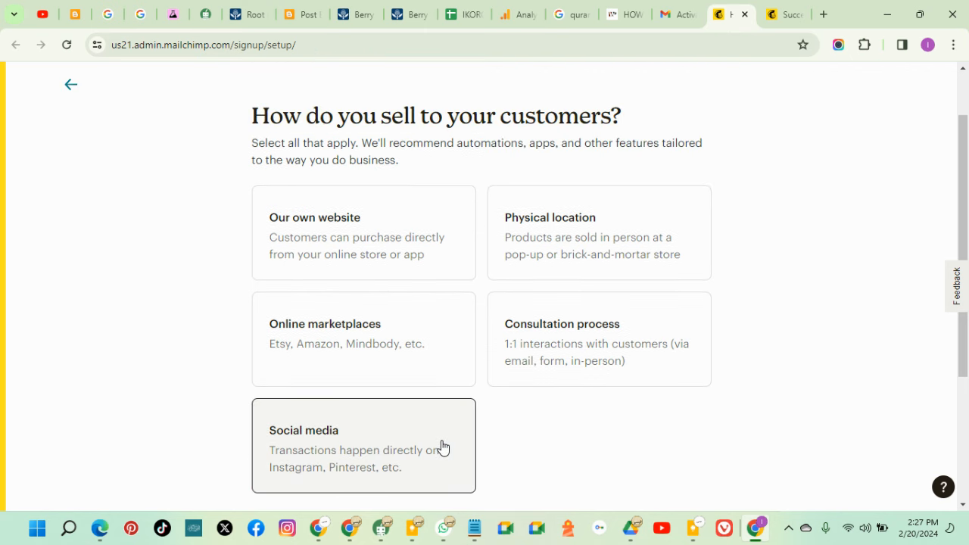
scroll(442, 451, down, 1)
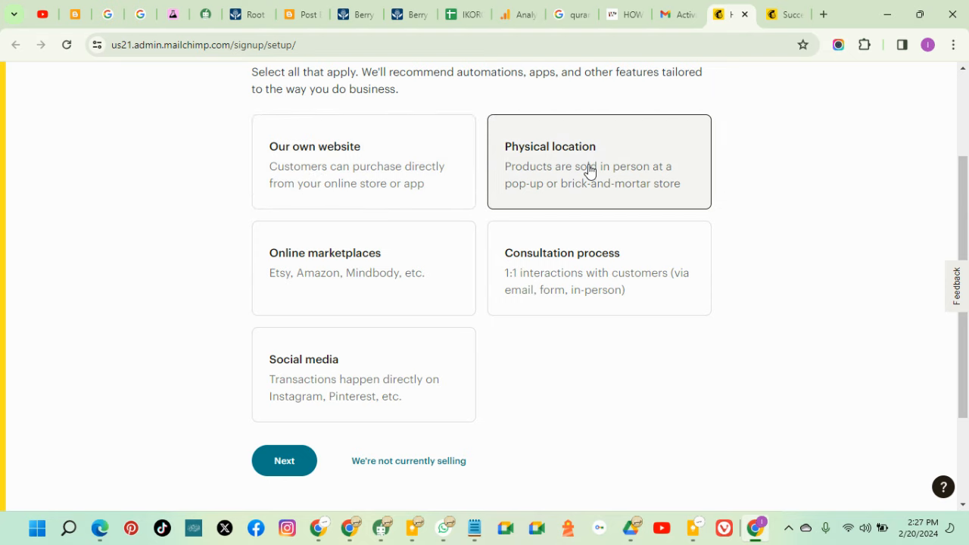
click(410, 455)
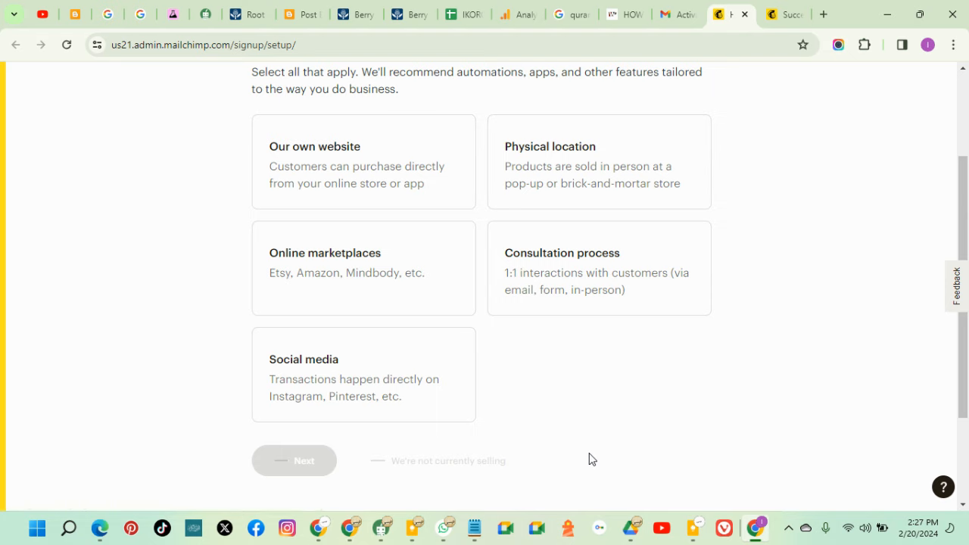
Skip the website brand import and choose Continue Free on the pricing page
click(364, 340)
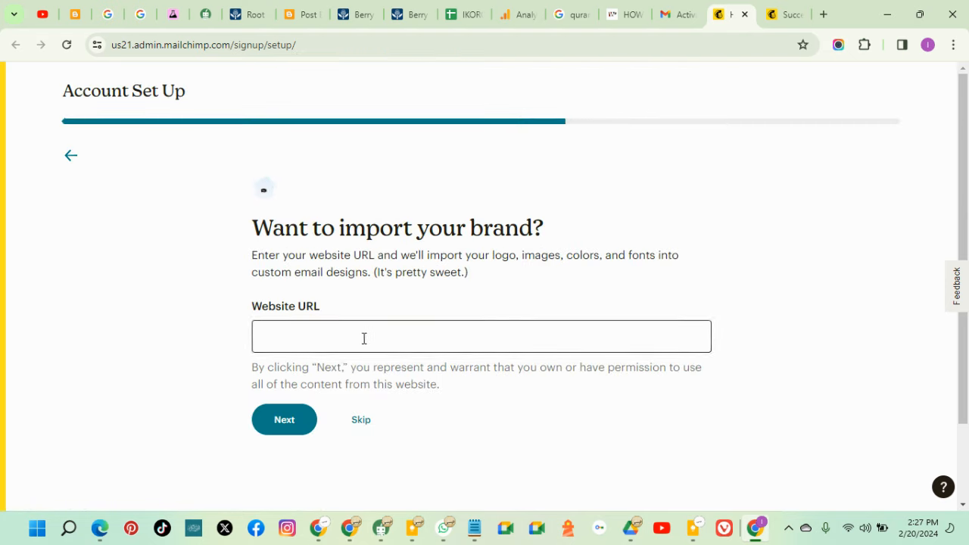
click(361, 424)
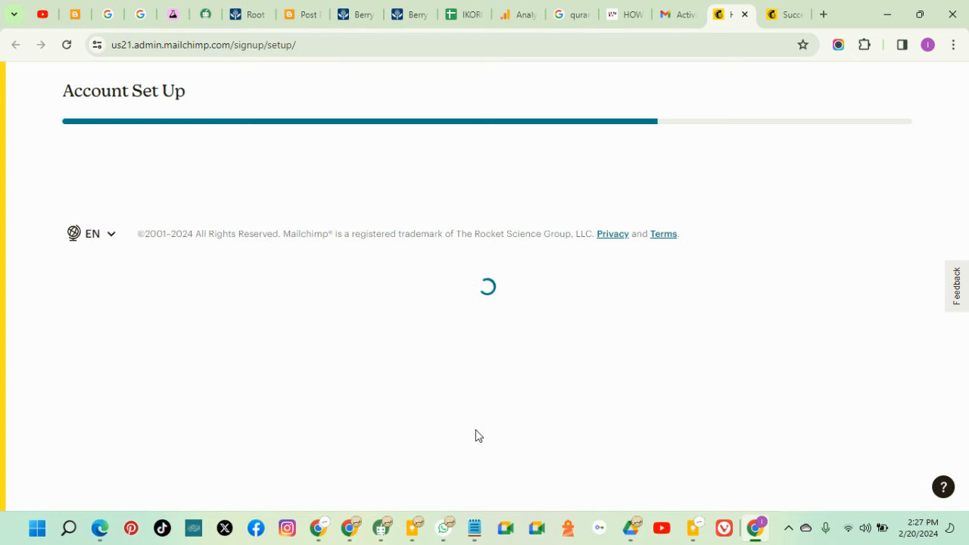
scroll(807, 310, down, 3)
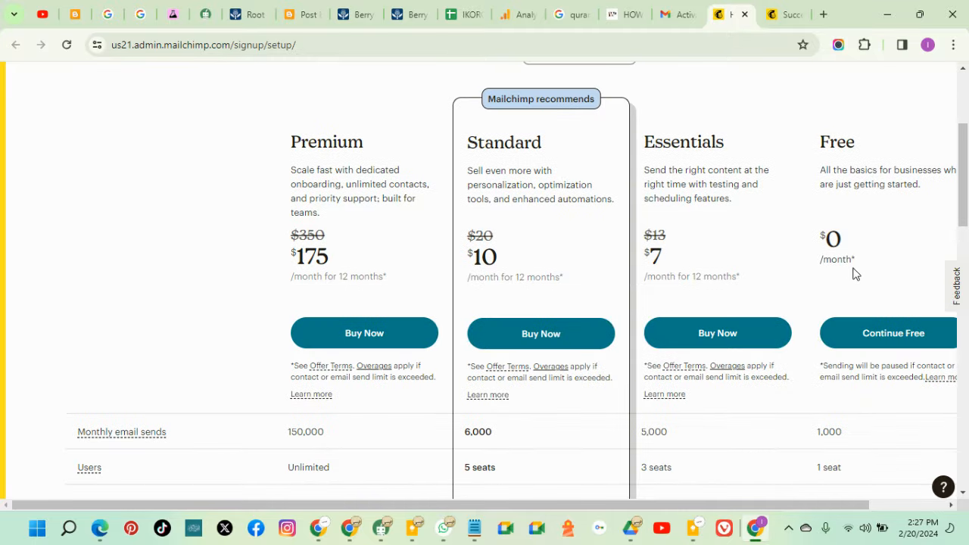
scroll(871, 241, down, 1)
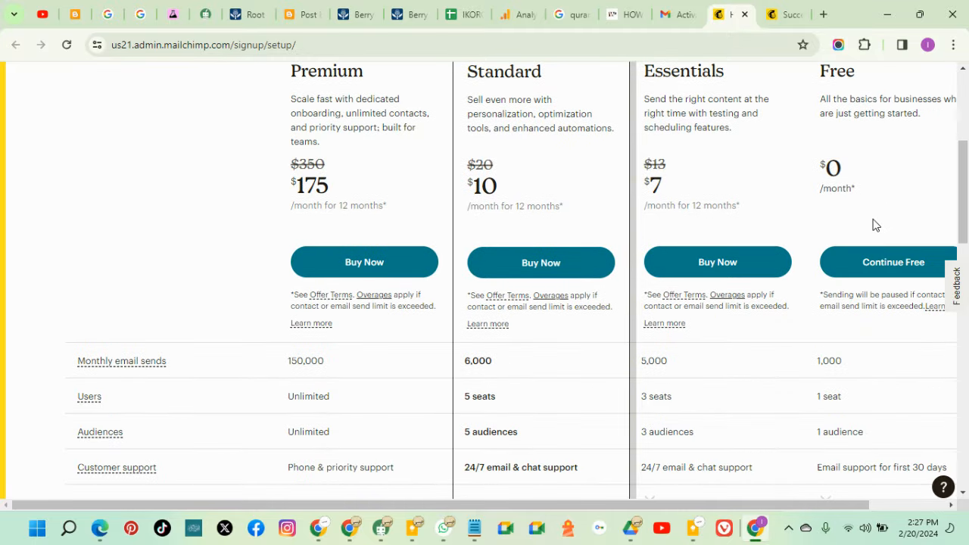
scroll(863, 272, up, 2)
scroll(848, 356, down, 1)
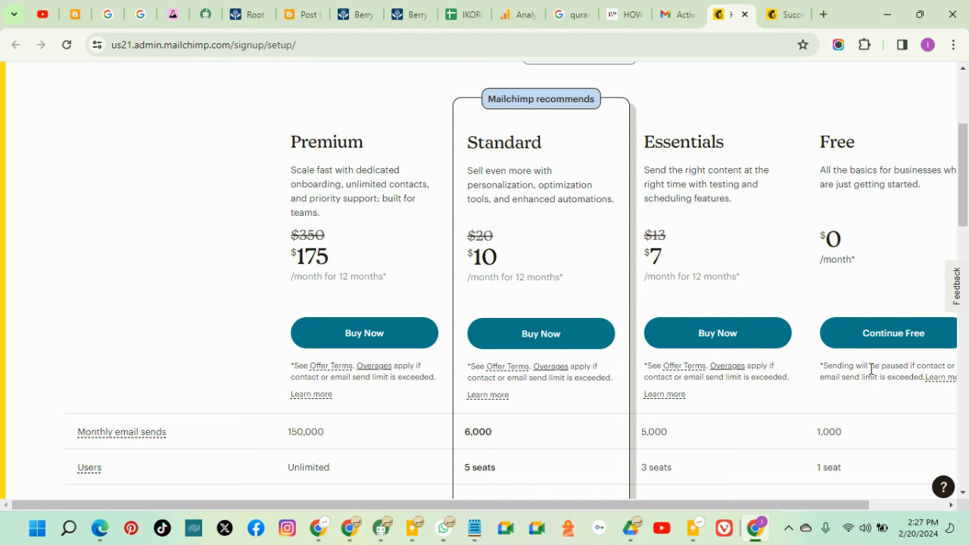
click(898, 504)
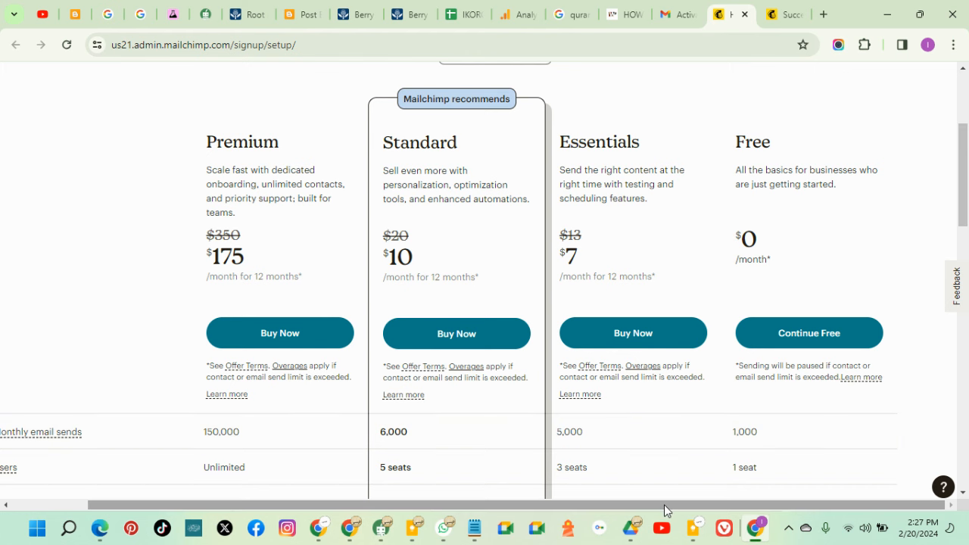
drag(664, 505, 591, 505)
scroll(588, 484, down, 1)
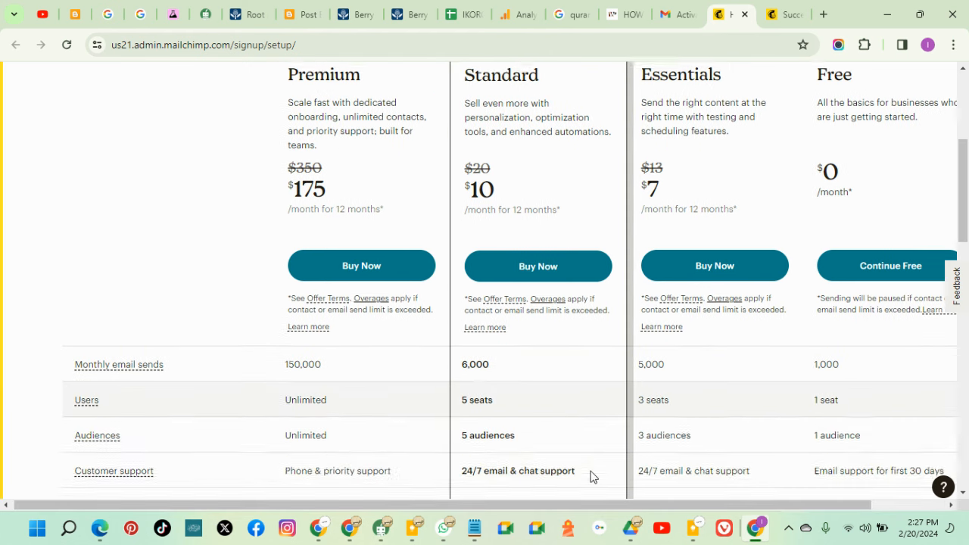
click(880, 273)
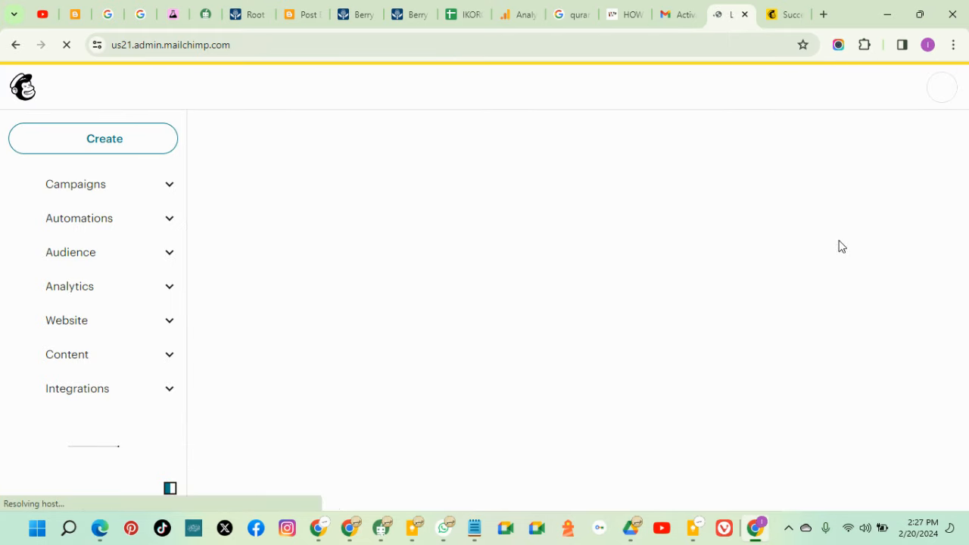
Open the Audience dashboard from the left sidebar
mouse_move(318, 528)
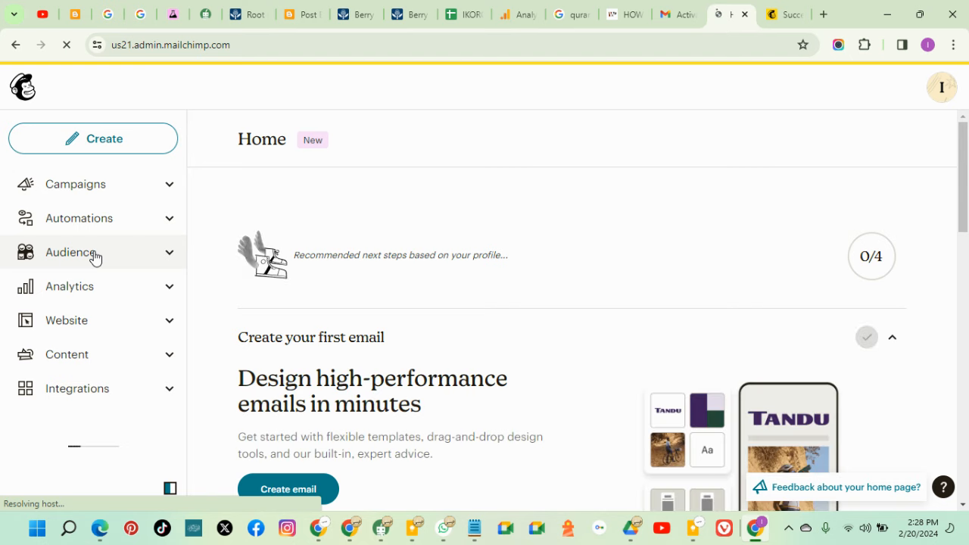
scroll(374, 340, down, 8)
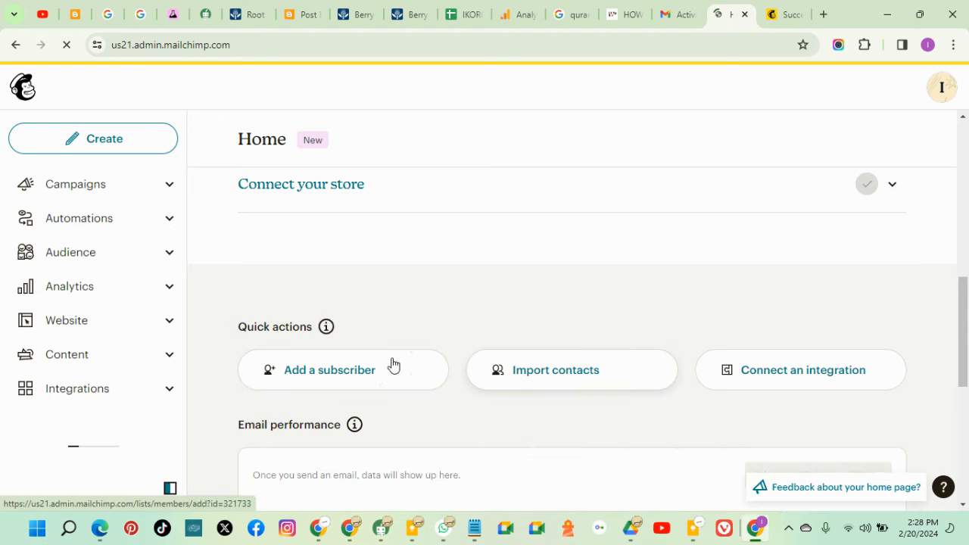
scroll(393, 365, up, 3)
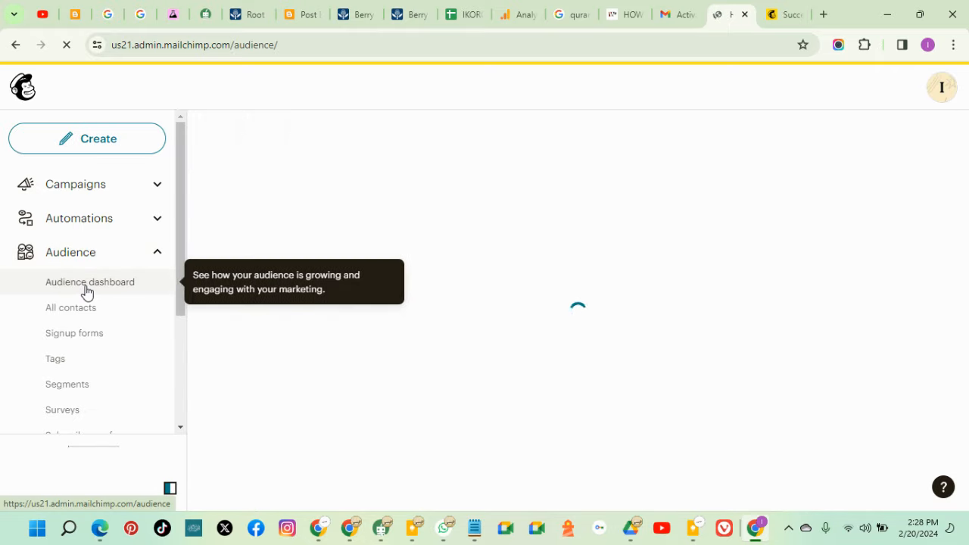
click(87, 293)
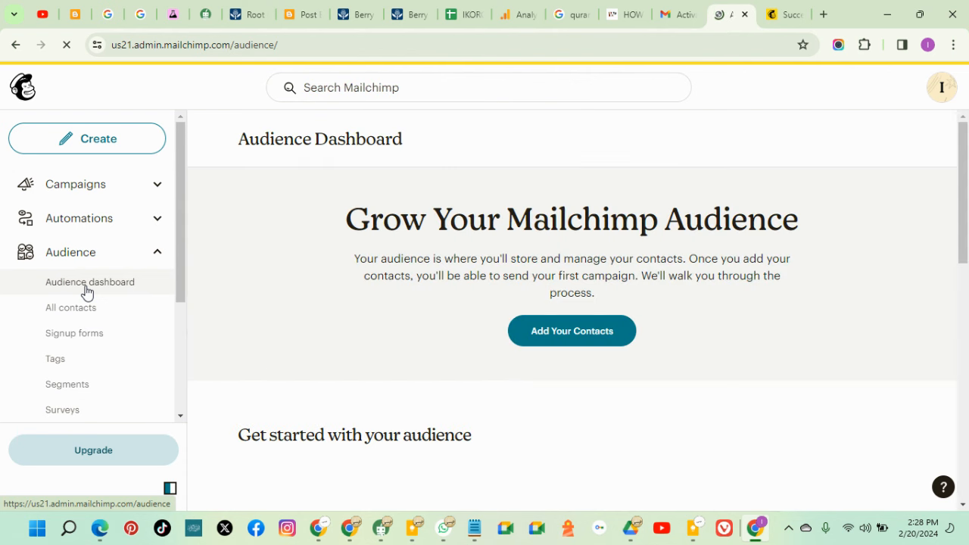
Start adding contacts using the Copy and paste import method
click(578, 345)
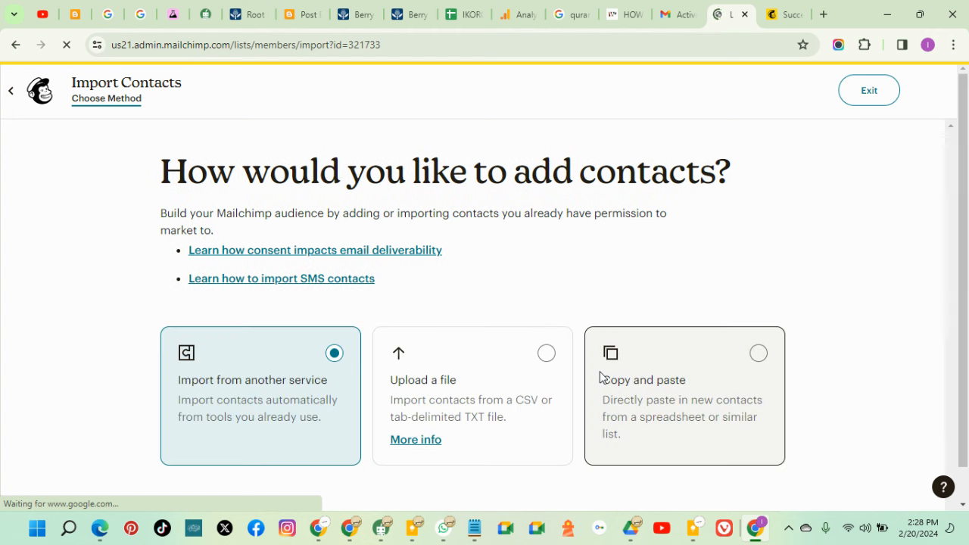
scroll(454, 398, down, 1)
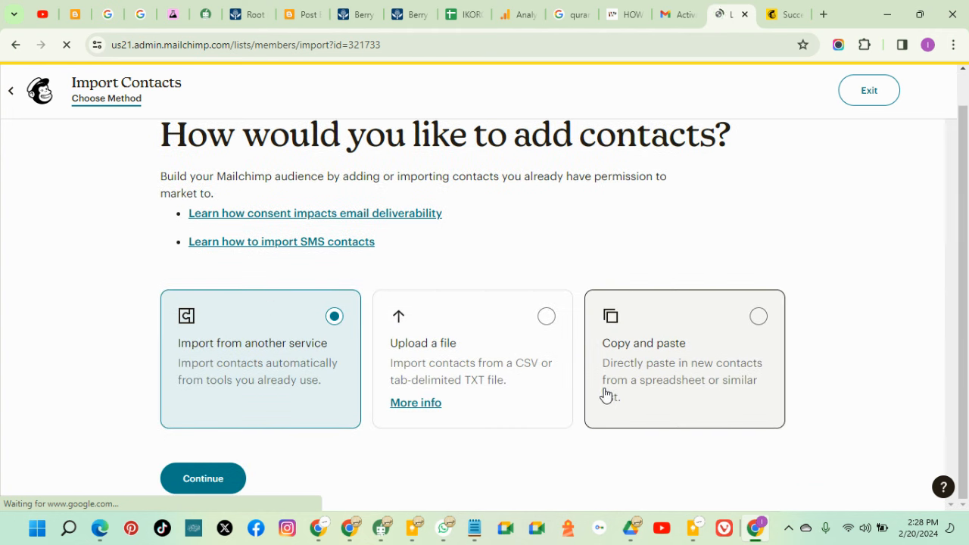
click(669, 350)
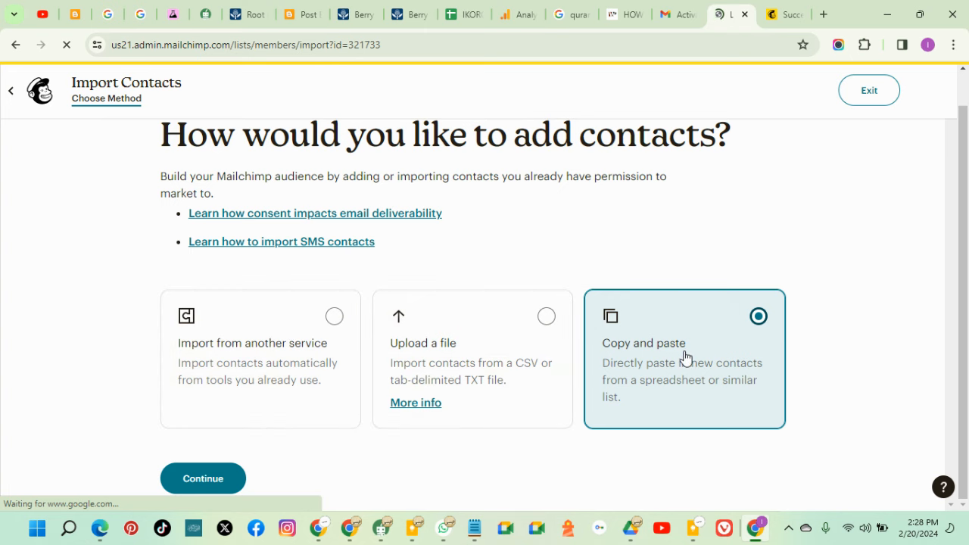
click(236, 478)
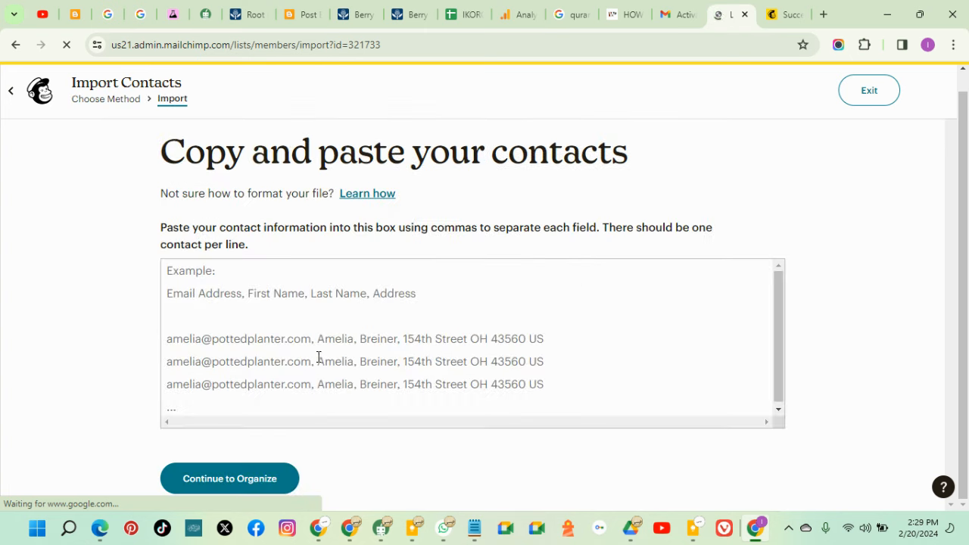
Enter the two contact e-mail addresses, one per line, and continue to Organize
click(294, 299)
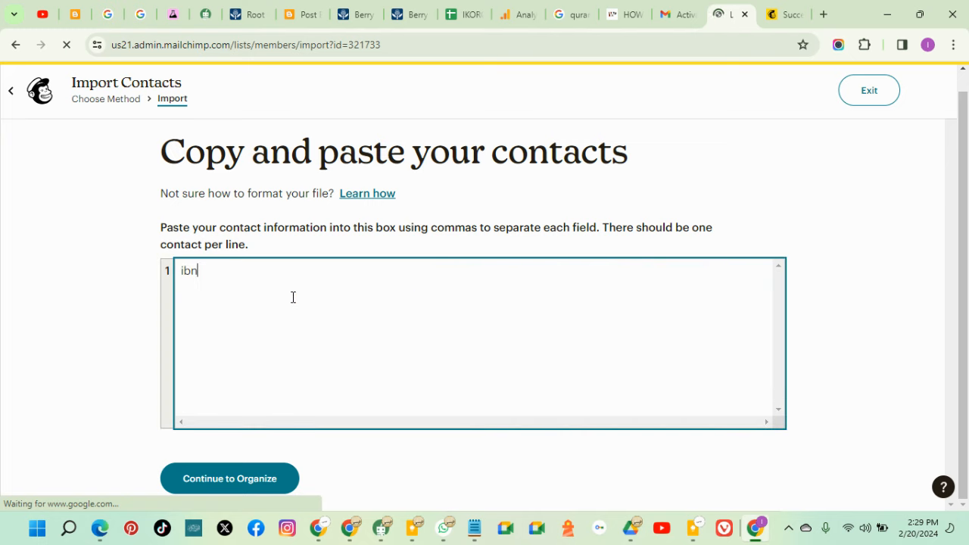
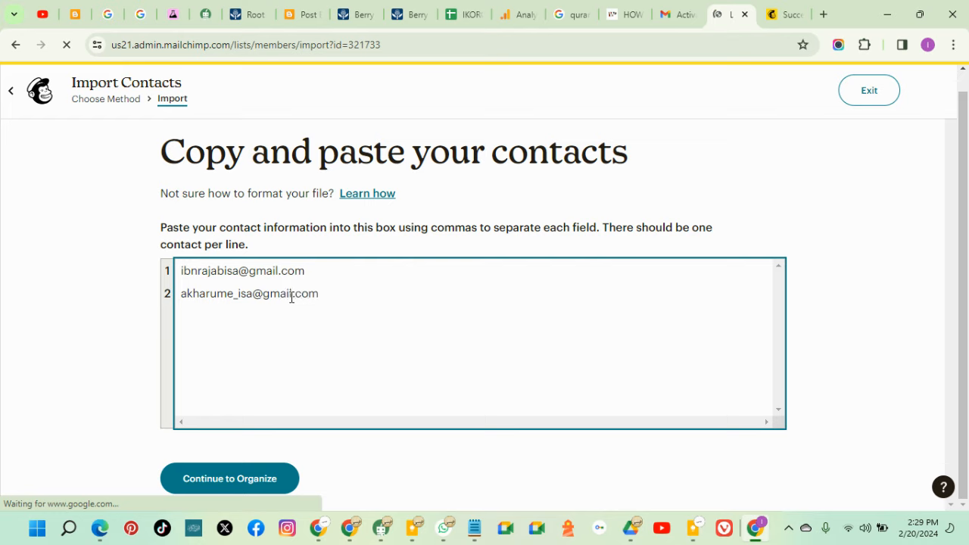
click(244, 487)
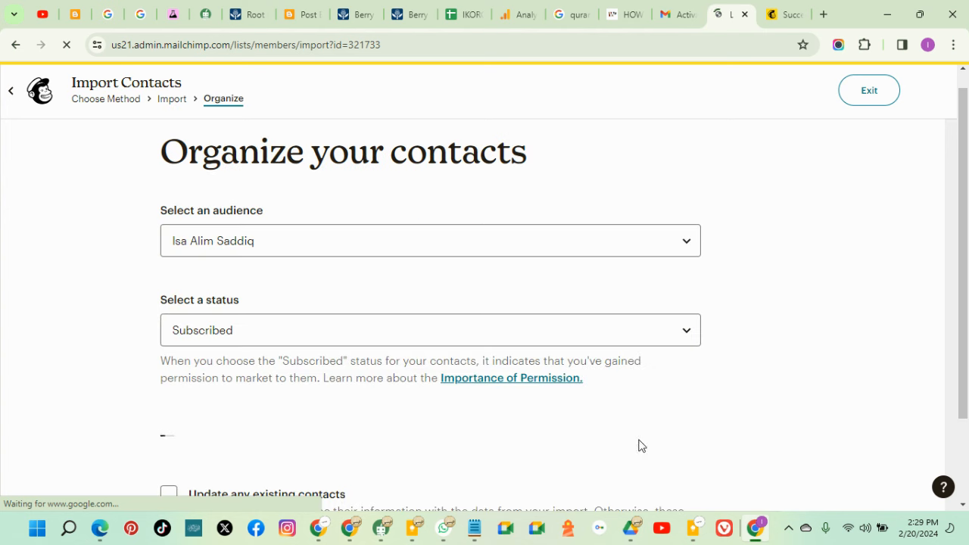
Turn on Update any existing contacts, keep status Subscribed, and continue to tagging
scroll(640, 446, down, 2)
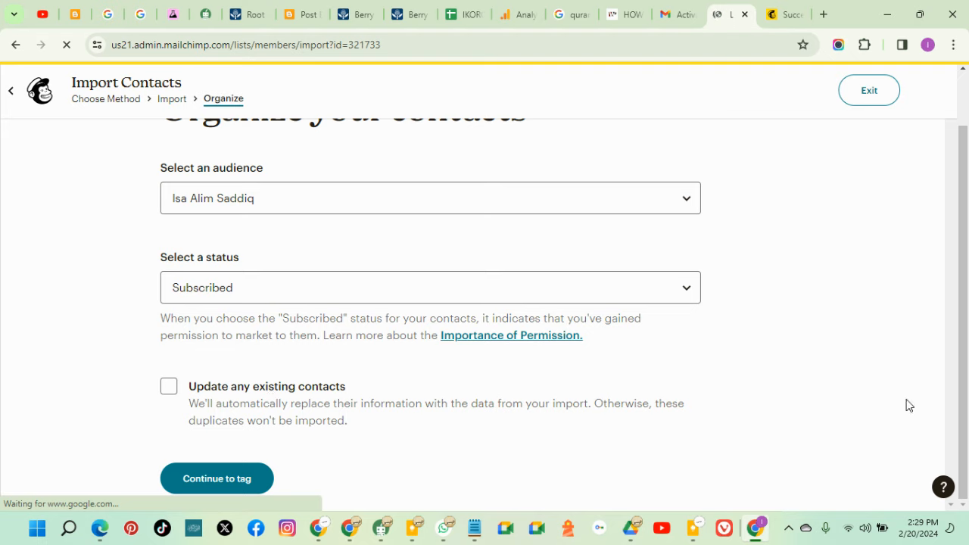
click(169, 390)
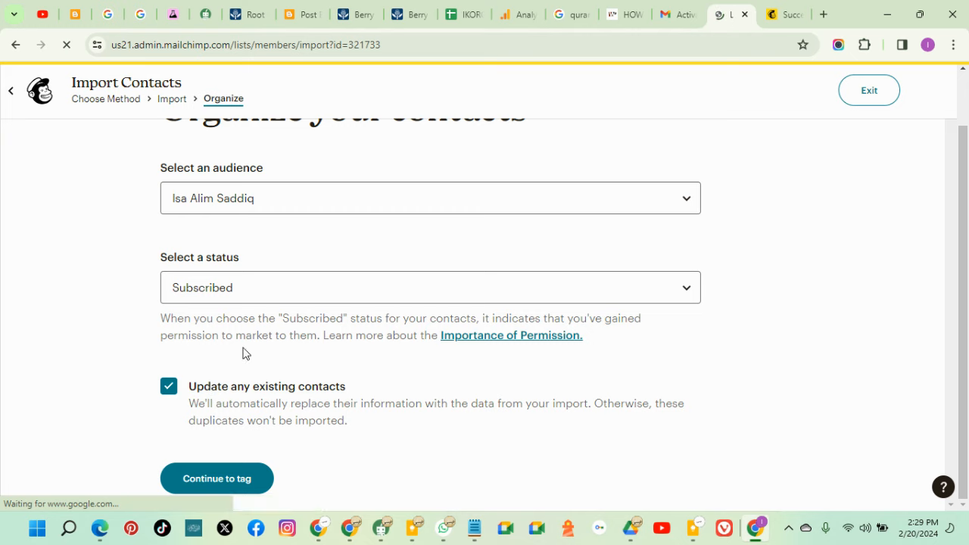
click(244, 480)
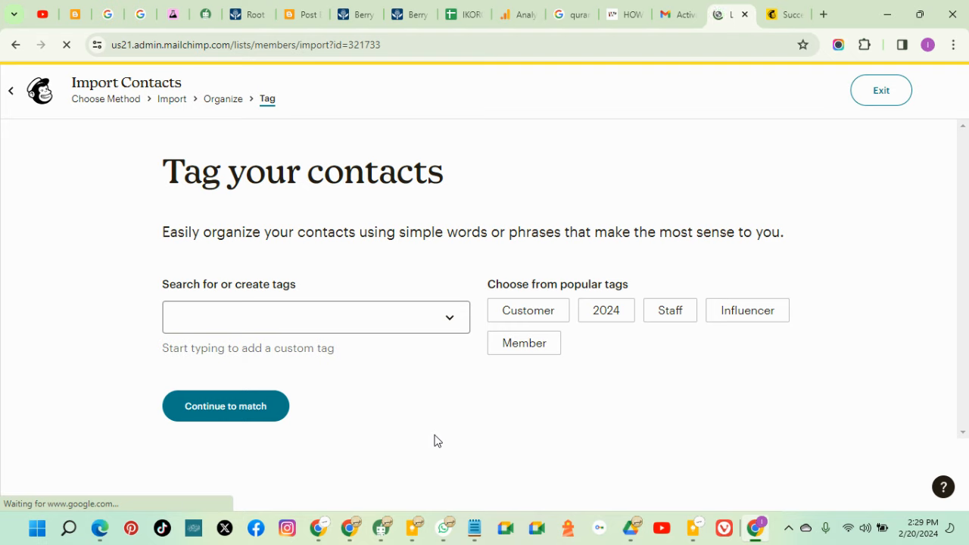
Apply the Customer tag, confirm the column matching, and reach the import review summary
click(529, 314)
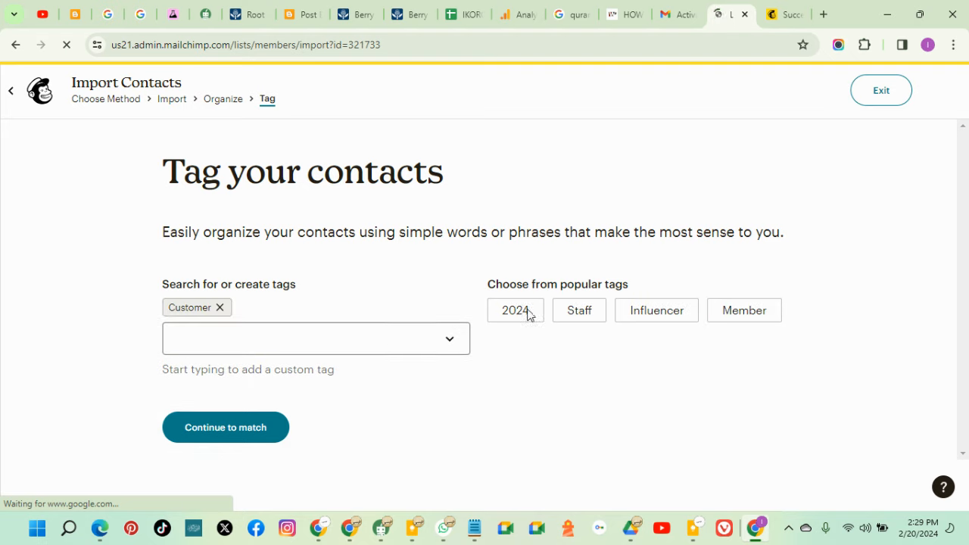
click(255, 428)
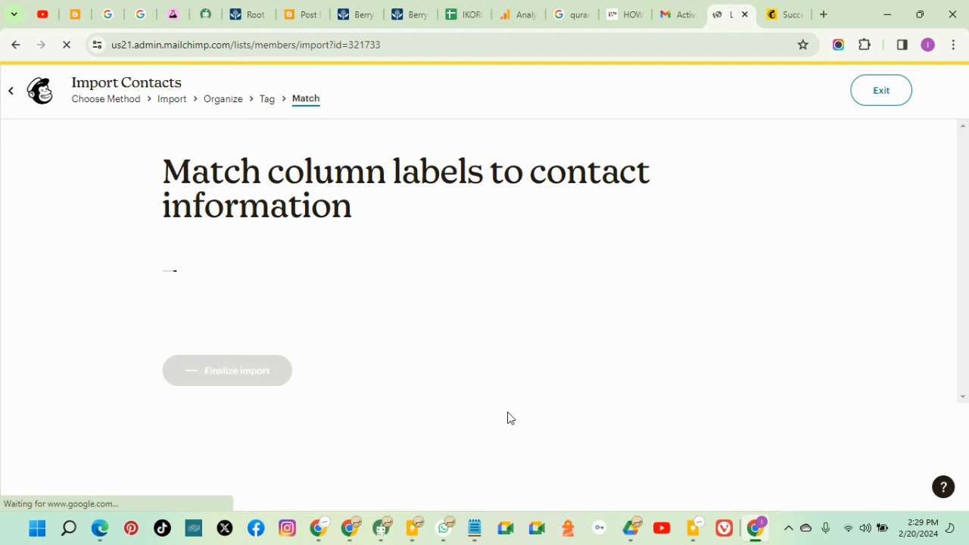
scroll(320, 439, down, 1)
click(227, 480)
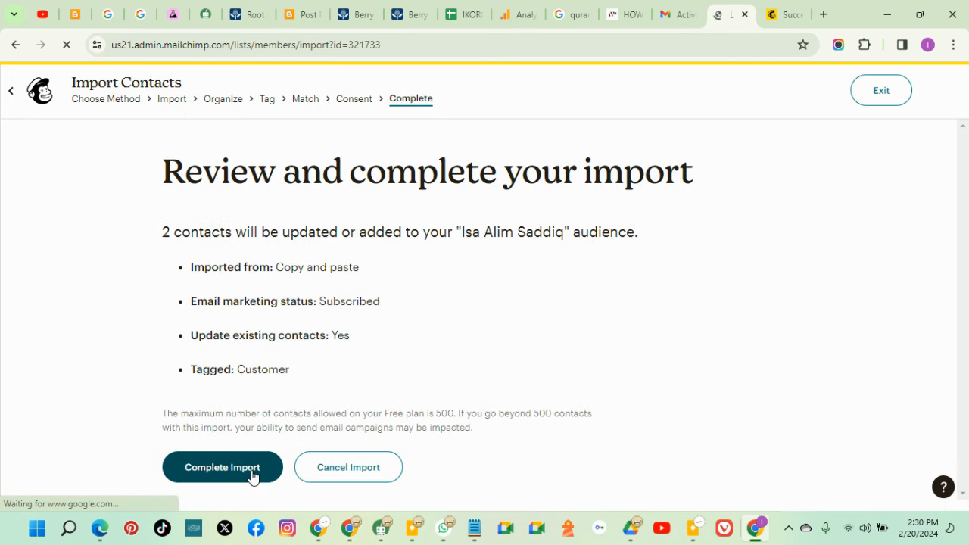
Complete the two-contact import and go back to the Audience page showing 3 subscribed contacts
click(250, 469)
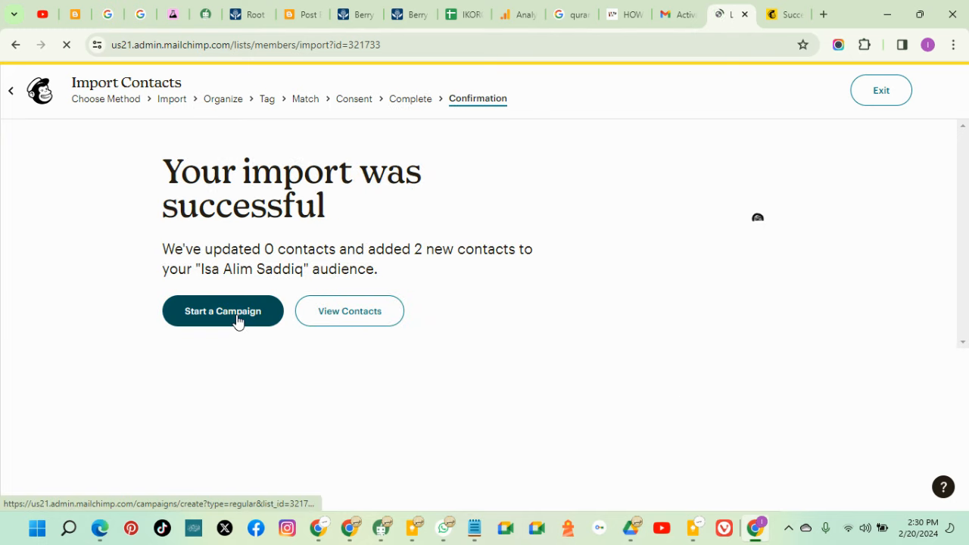
click(15, 95)
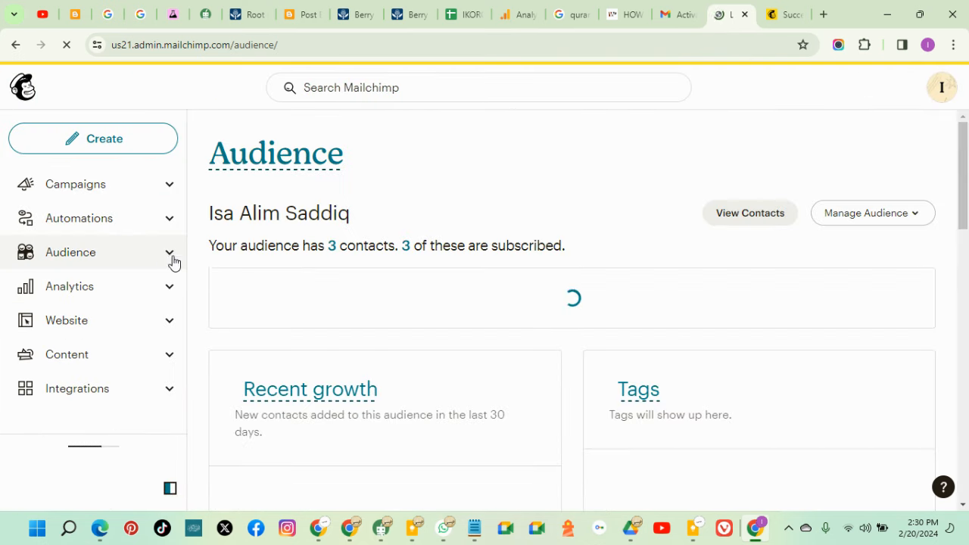
Open the Mailchimp import-complete email in Gmail and highlight its '2 contacts' count
scroll(606, 320, down, 10)
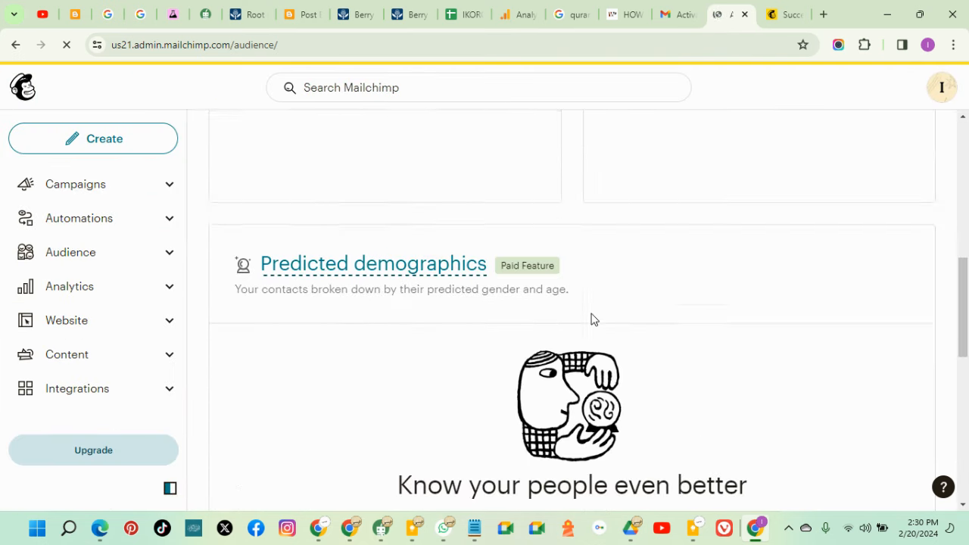
scroll(599, 325, up, 8)
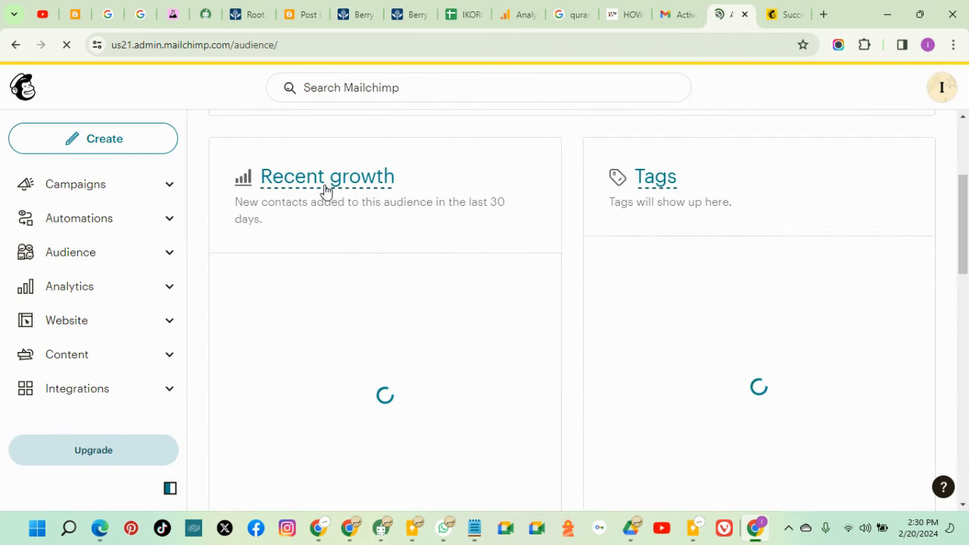
click(669, 19)
click(116, 175)
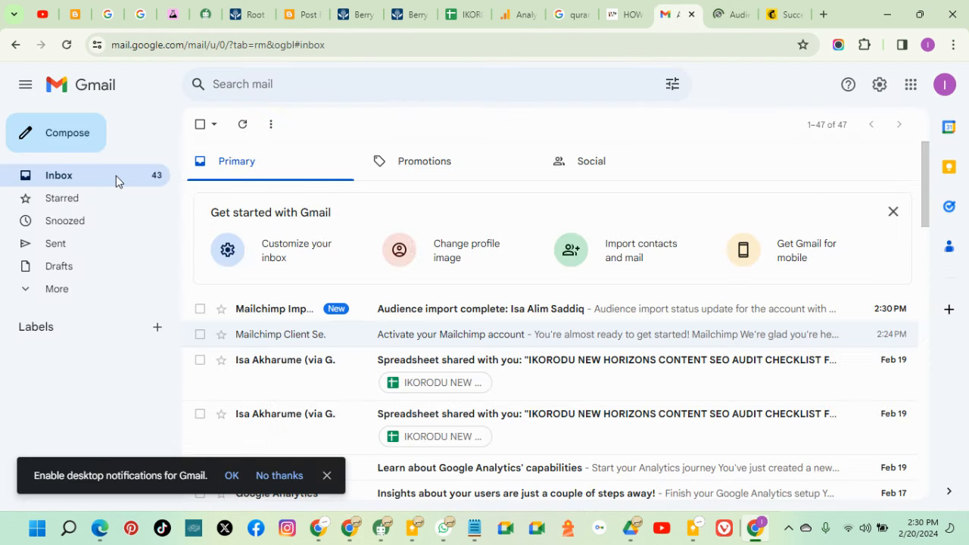
click(472, 314)
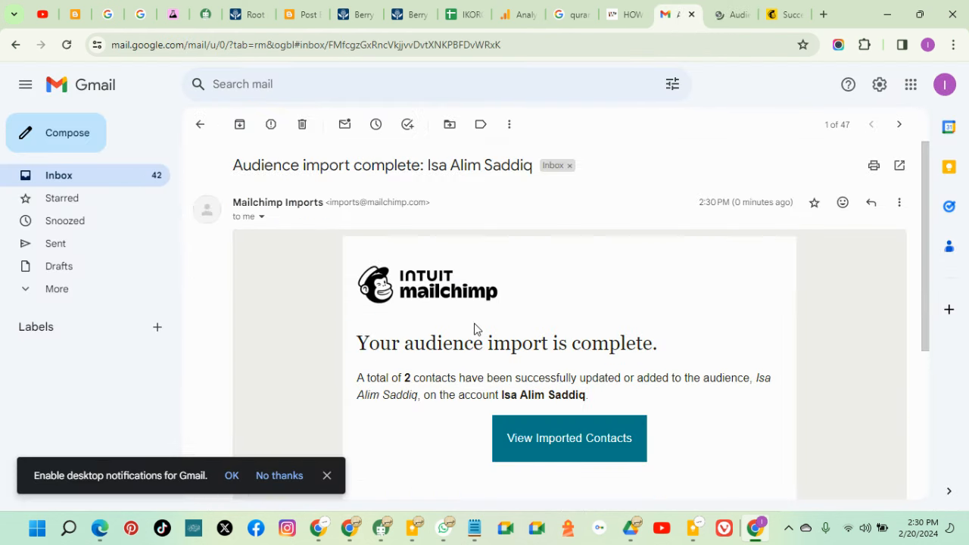
scroll(439, 371, down, 1)
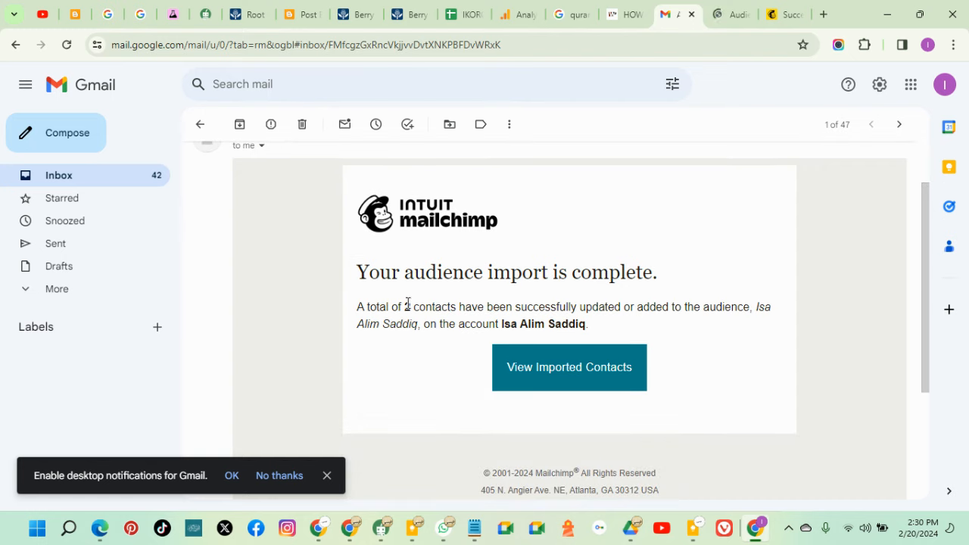
drag(405, 307, 446, 306)
Return to the Mailchimp audience overview reporting 3 contacts, then open All campaigns
click(726, 16)
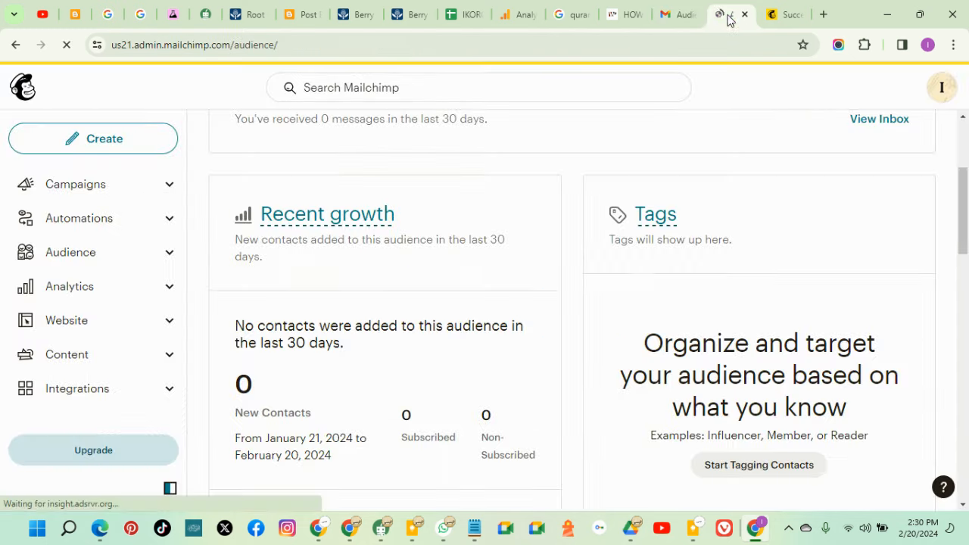
scroll(492, 382, down, 1)
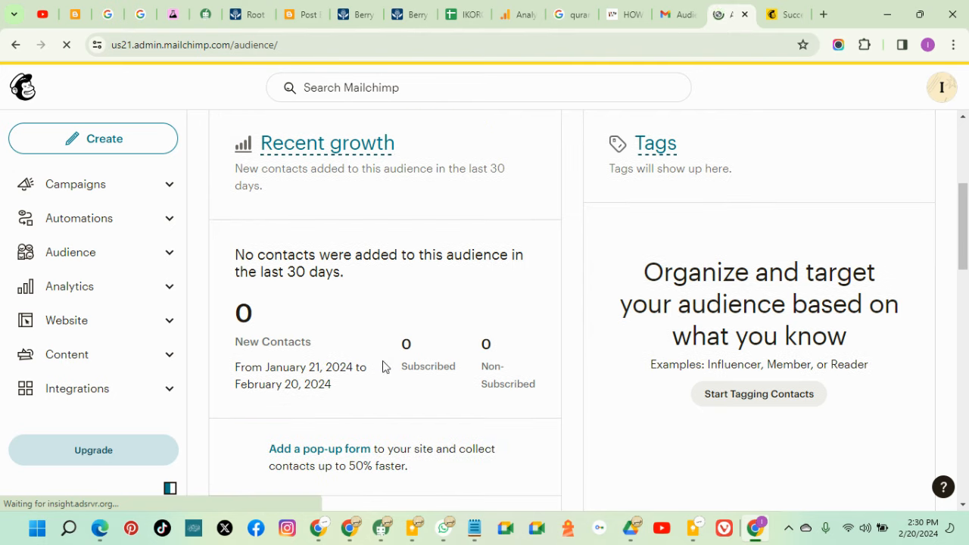
scroll(394, 356, down, 3)
scroll(412, 329, up, 1)
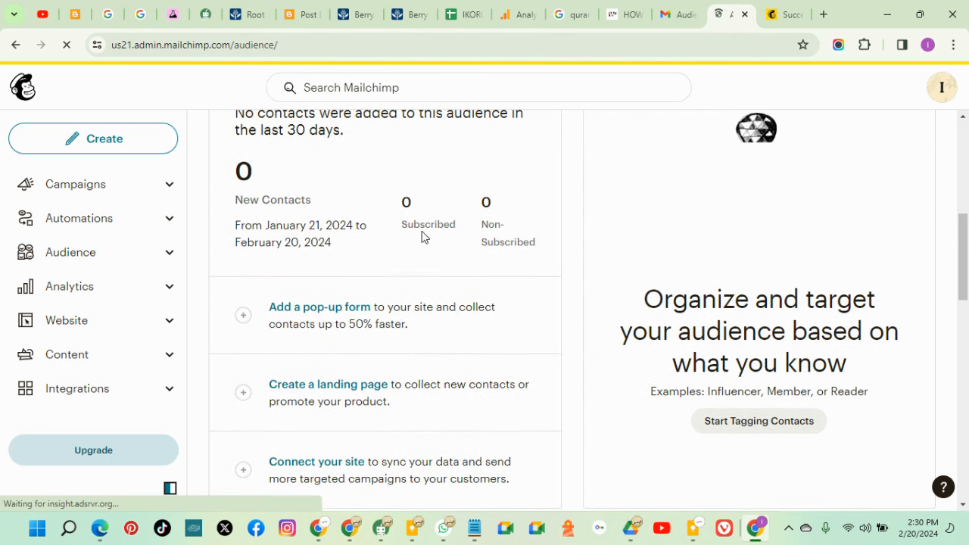
scroll(363, 251, up, 2)
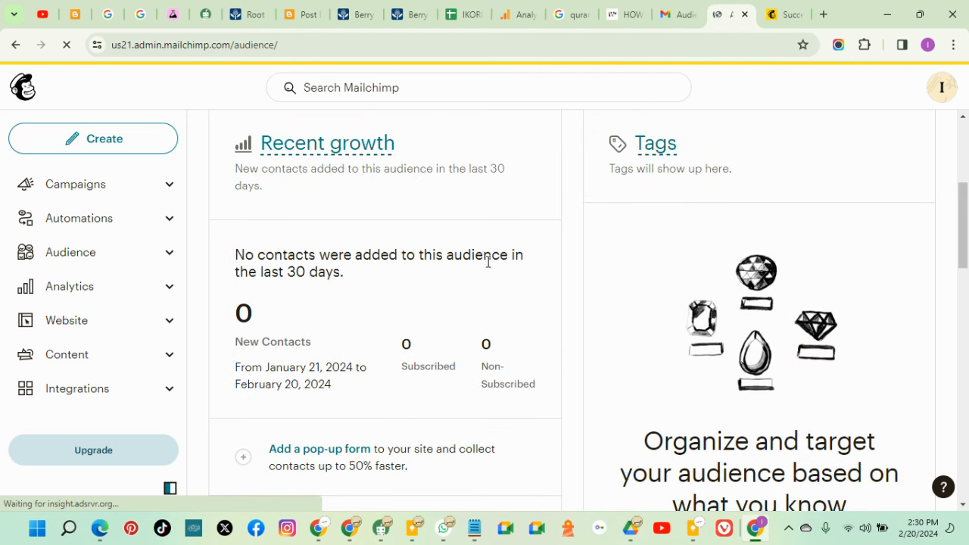
scroll(489, 261, up, 3)
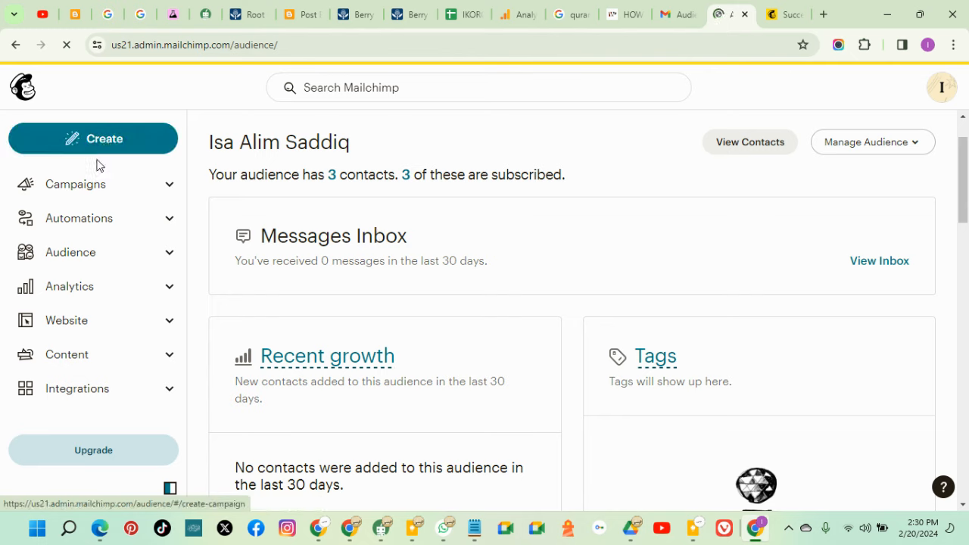
click(86, 186)
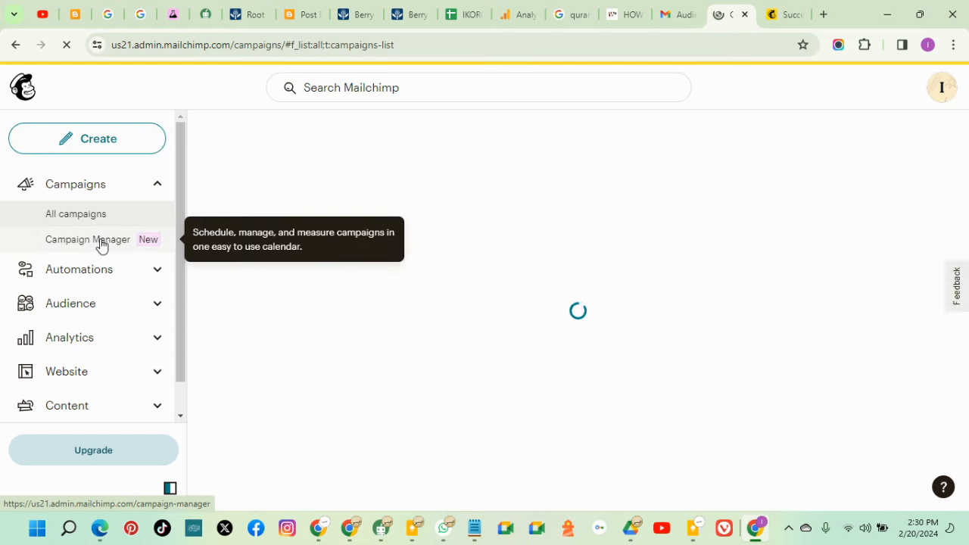
Start a Regular email campaign with Design Email, then switch to the Glo data blog article tab
click(106, 143)
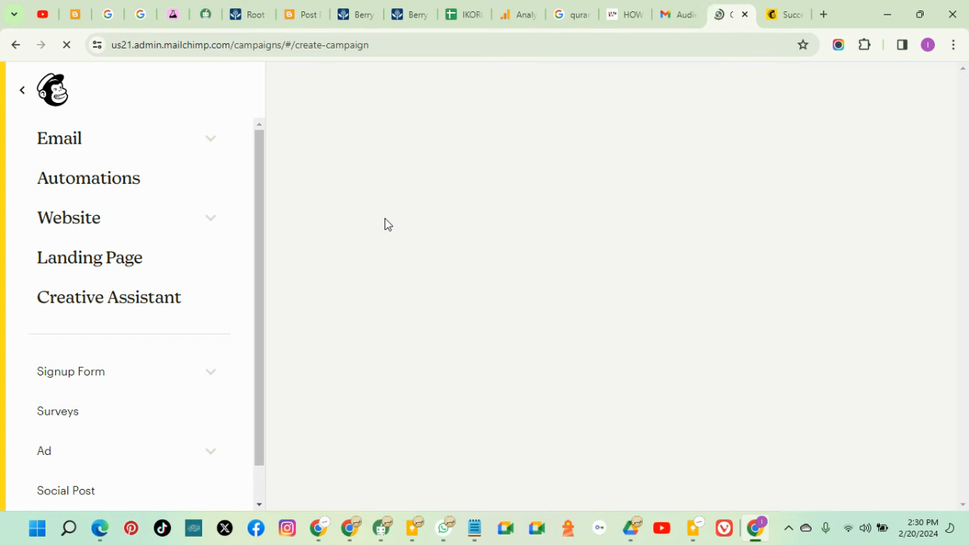
scroll(641, 305, down, 2)
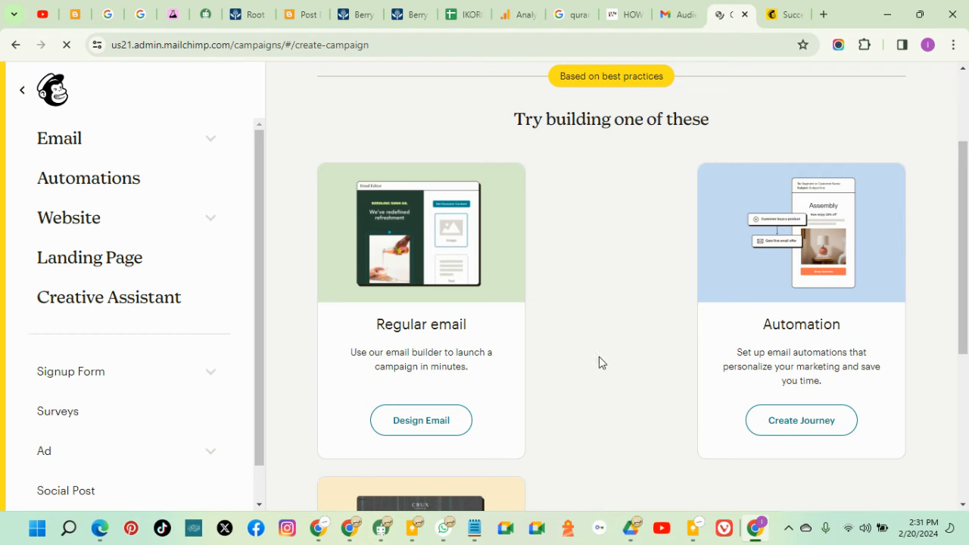
scroll(595, 371, down, 3)
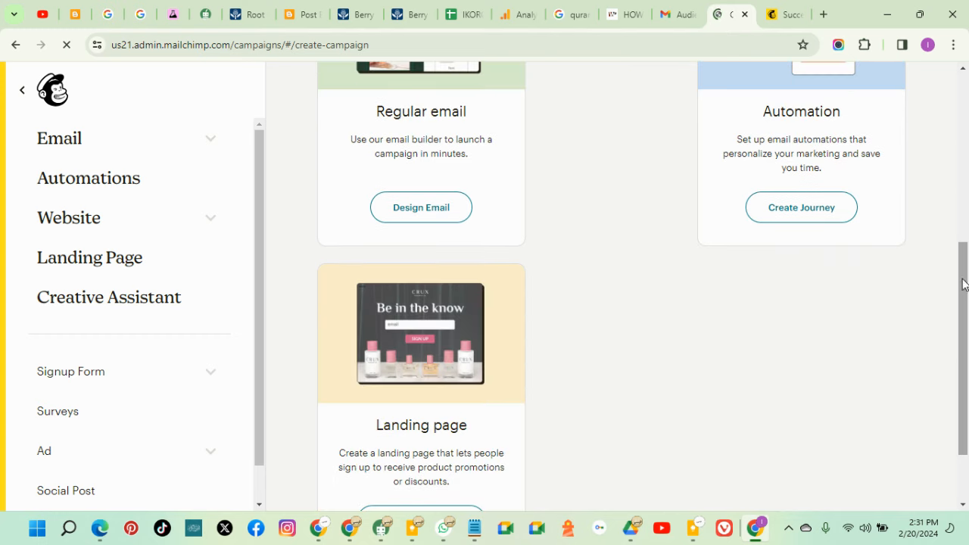
scroll(651, 353, up, 2)
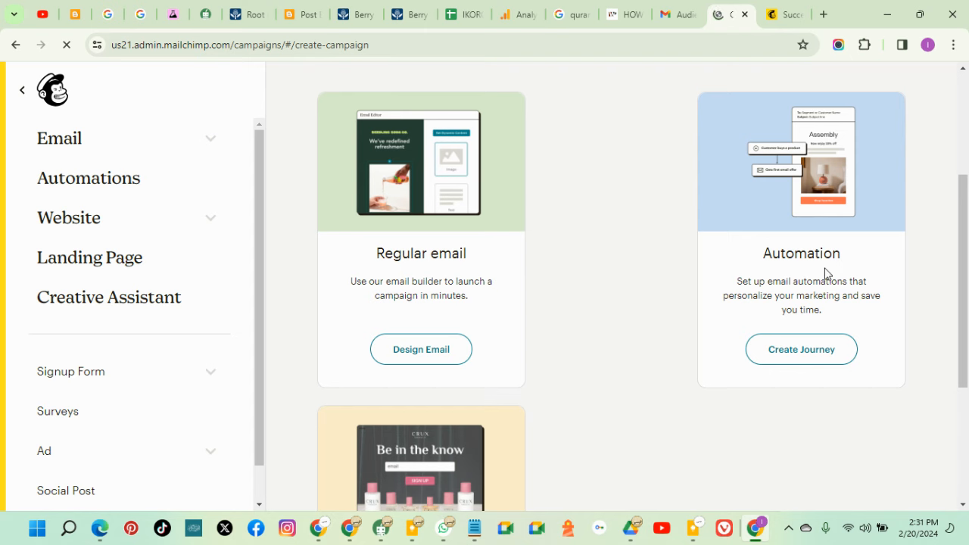
scroll(627, 281, down, 3)
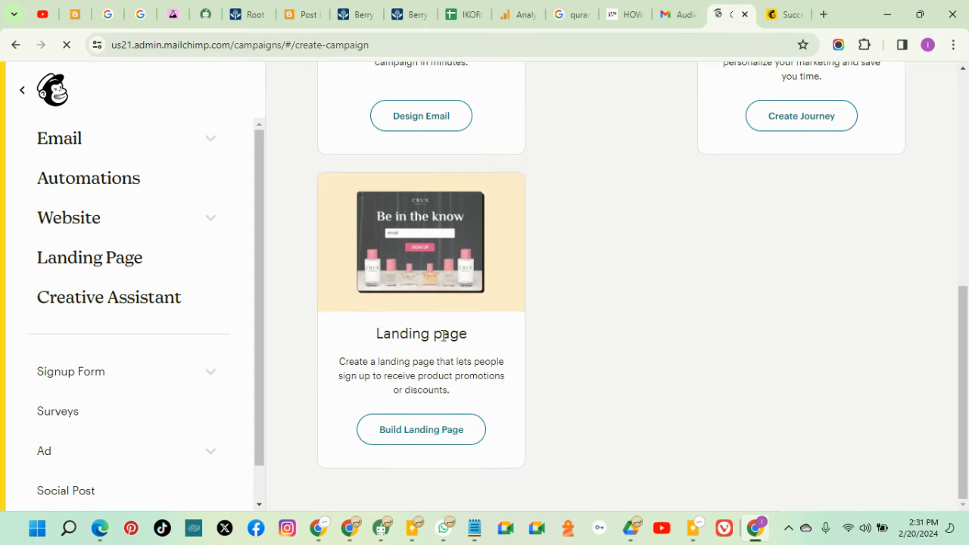
scroll(438, 350, up, 3)
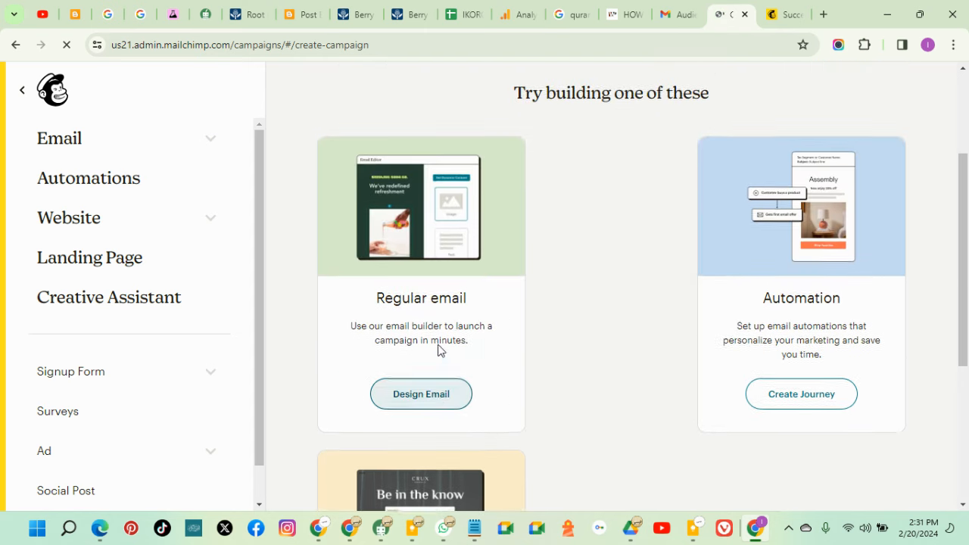
click(435, 409)
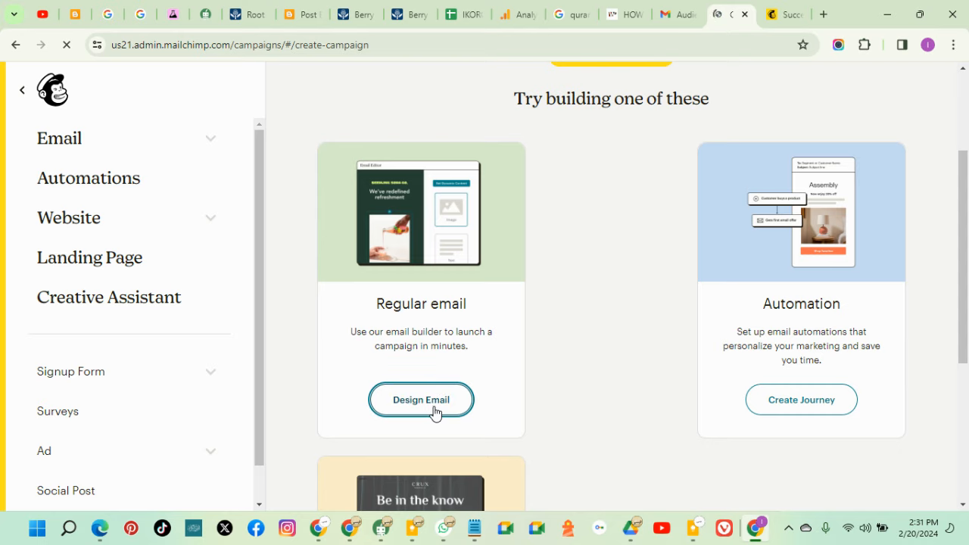
click(623, 18)
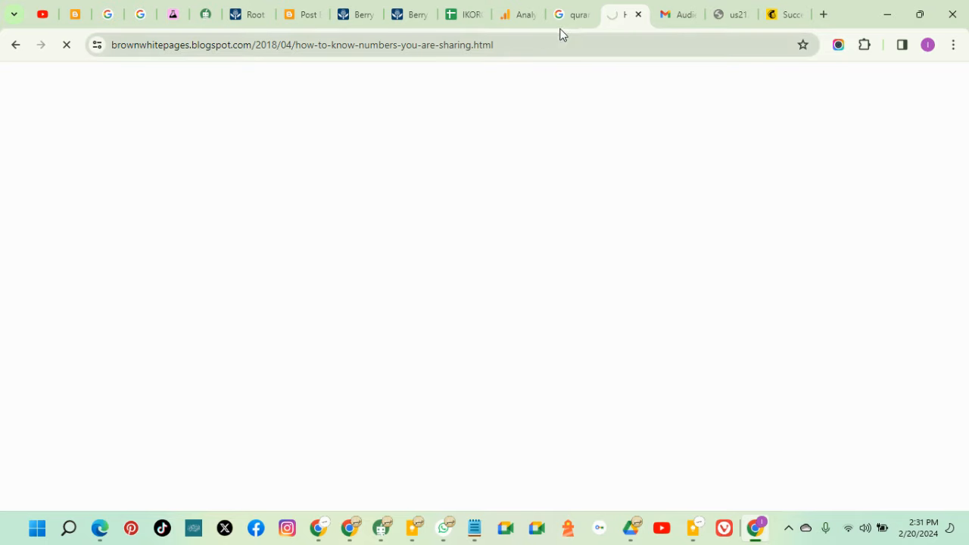
Move the blog tab right and dismiss the save-password offer on the sign-up confirmation page
drag(622, 26, 728, 23)
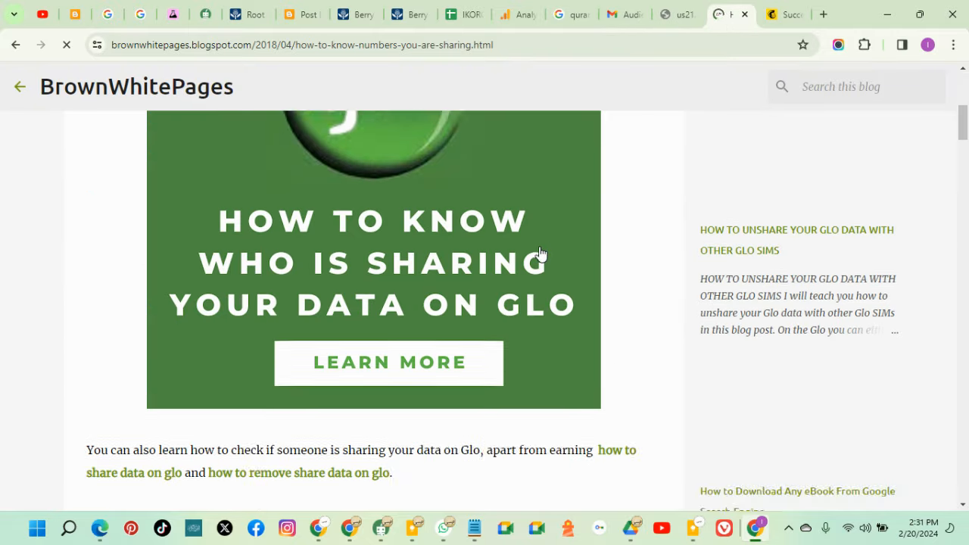
scroll(540, 254, down, 4)
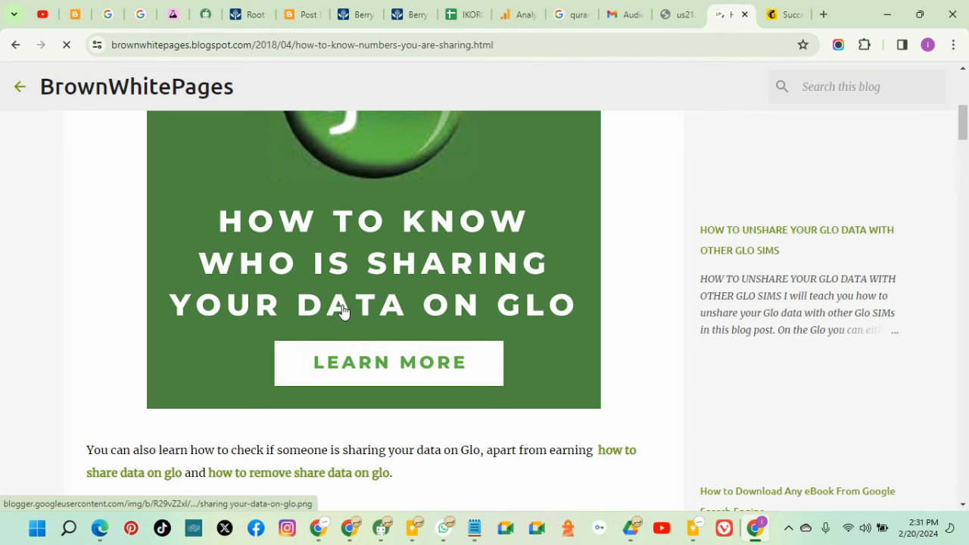
scroll(439, 318, down, 9)
scroll(441, 312, up, 7)
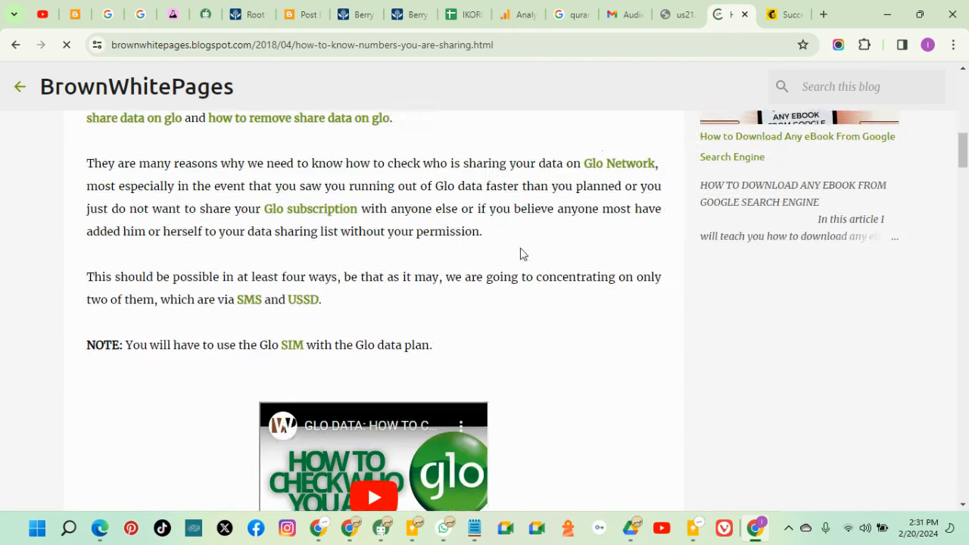
click(787, 20)
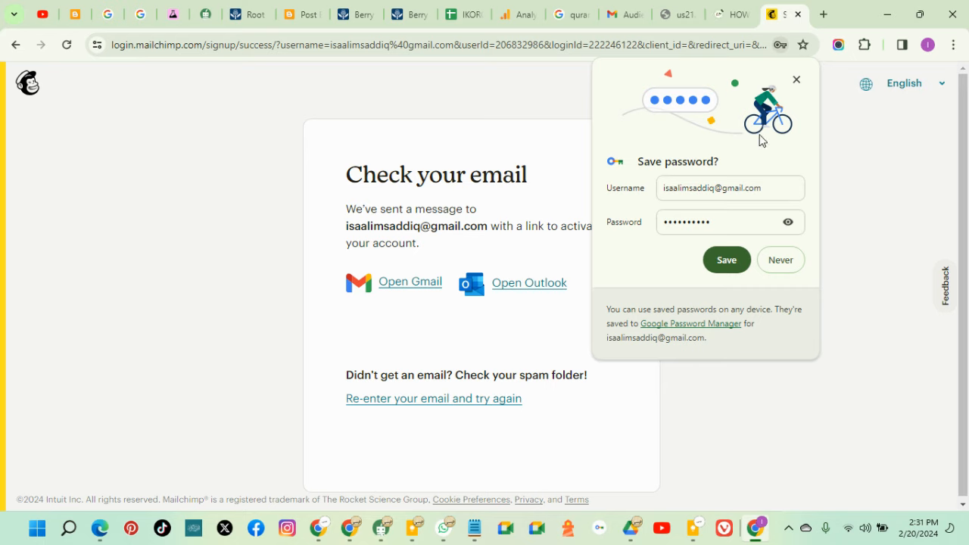
click(797, 80)
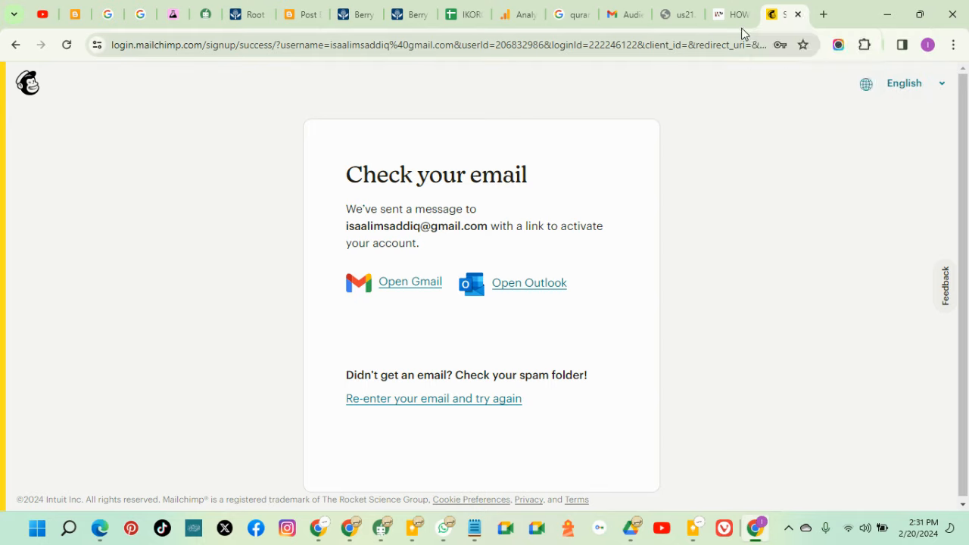
Reload the failed us21 campaign editor, close the Success sign-up page, and reopen it with Ctrl+Shift+T
click(678, 15)
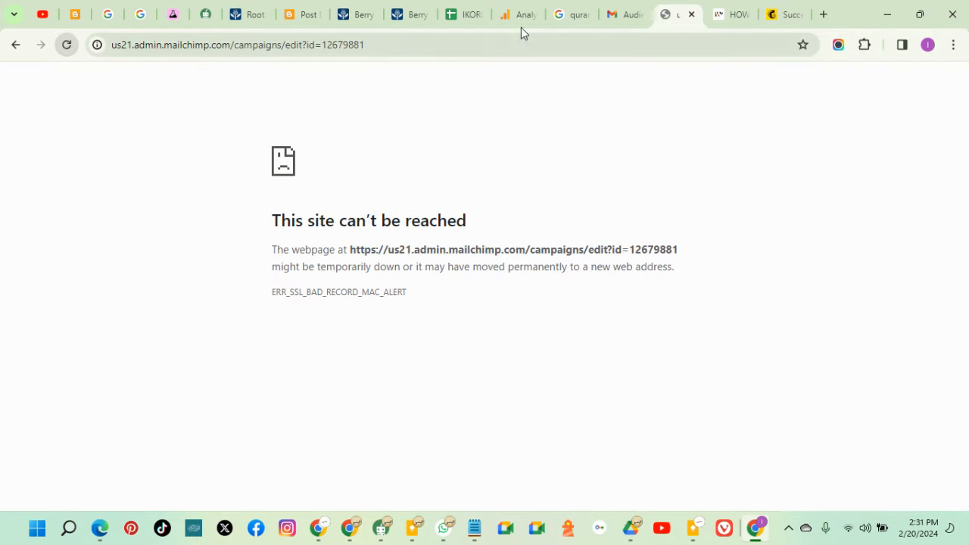
click(67, 45)
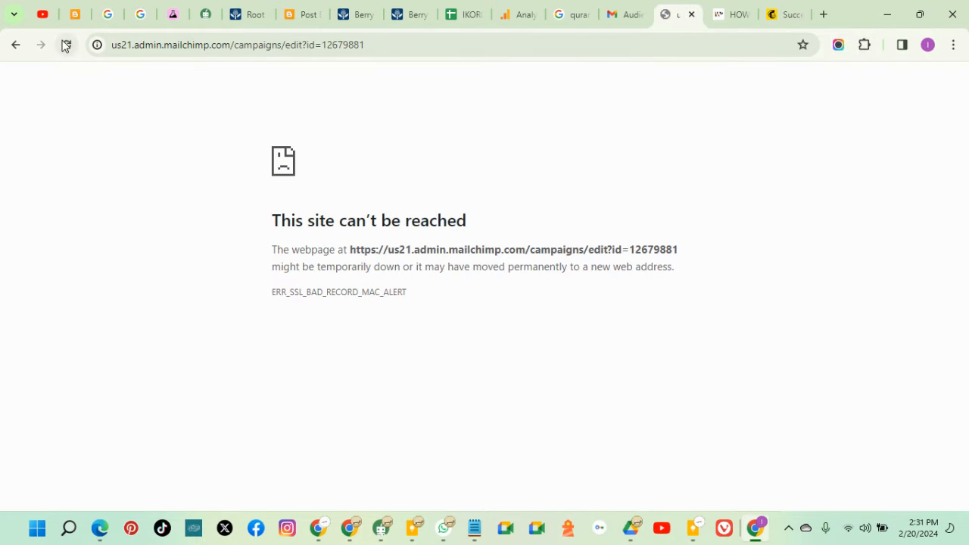
click(781, 21)
click(798, 15)
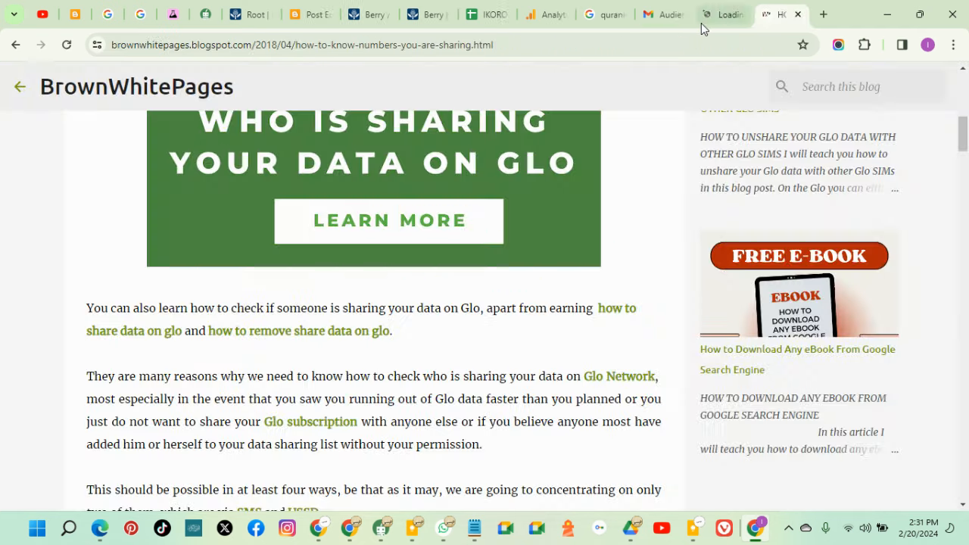
click(719, 17)
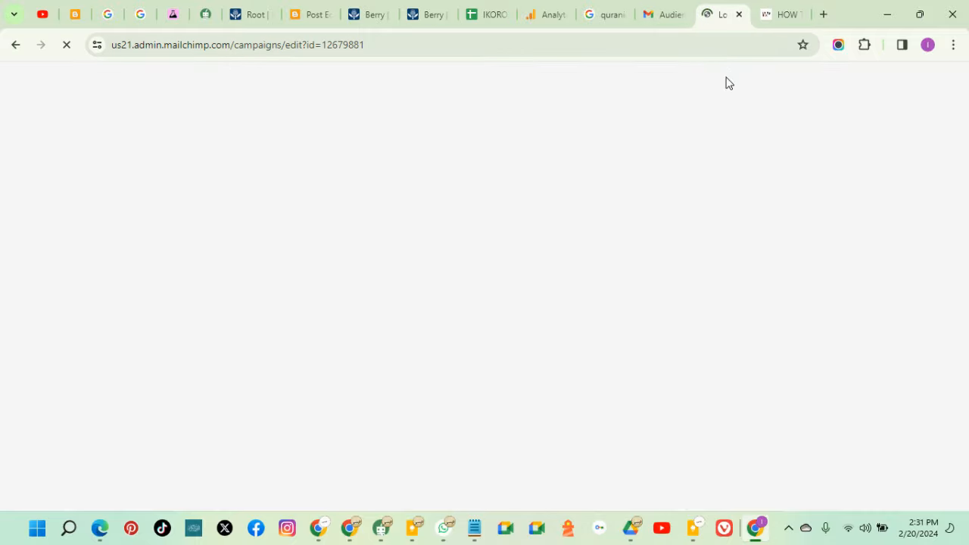
key(ctrl+shift+t)
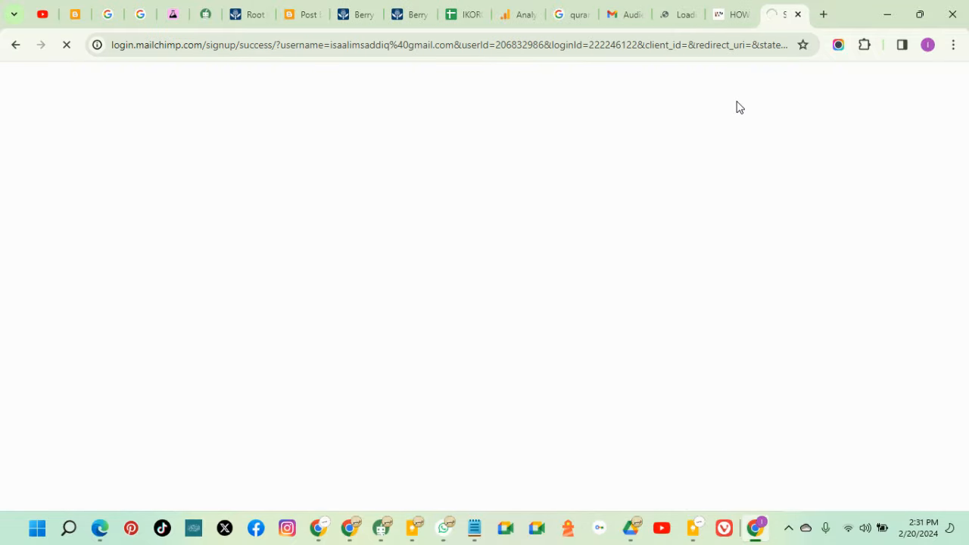
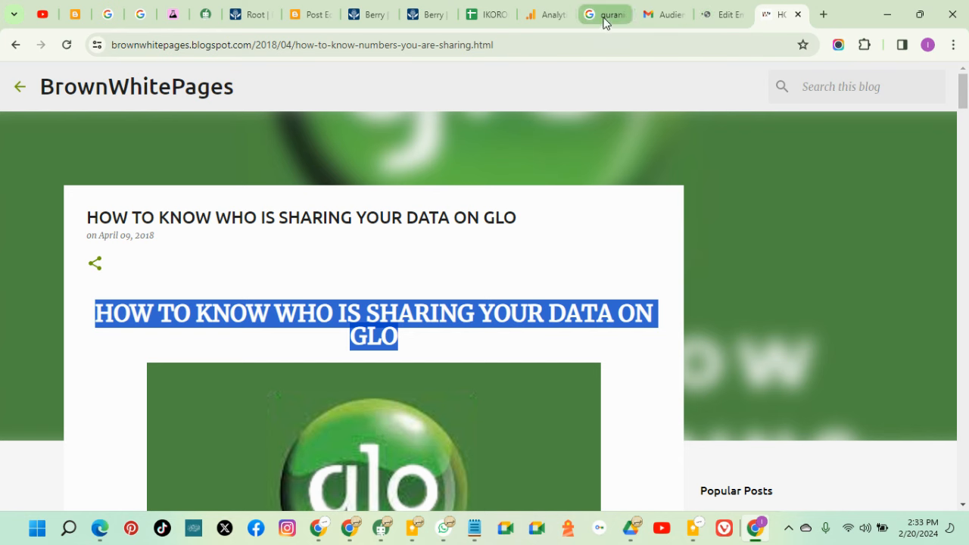
Paste 'HOW TO KNOW WHO IS SHARING YOUR DATA ON GLO' into the Mailchimp subject line
click(712, 15)
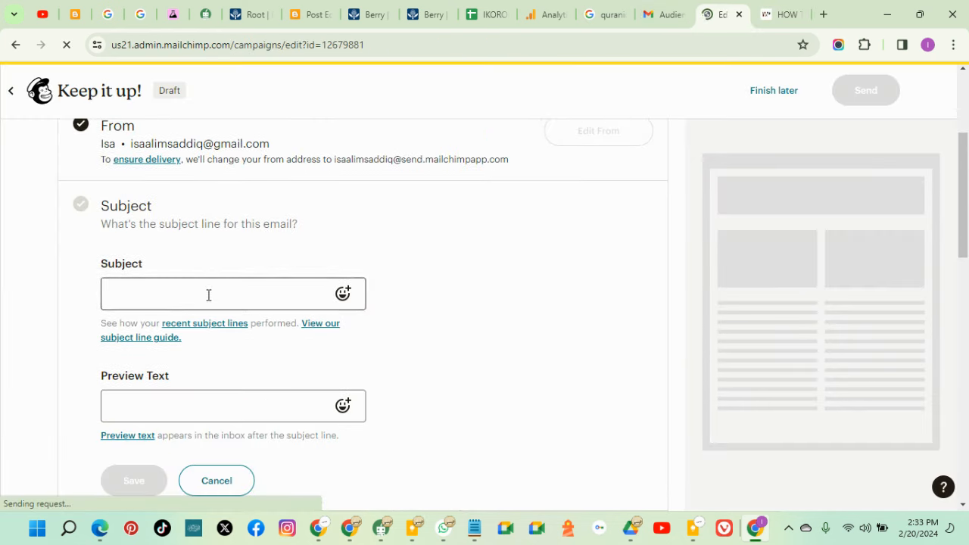
click(205, 294)
right_click(204, 294)
click(269, 146)
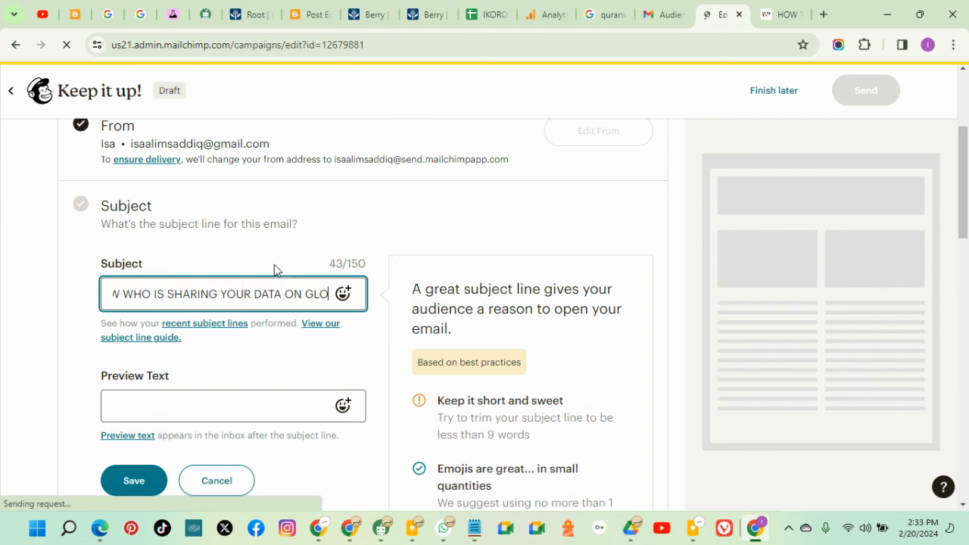
drag(292, 298, 111, 295)
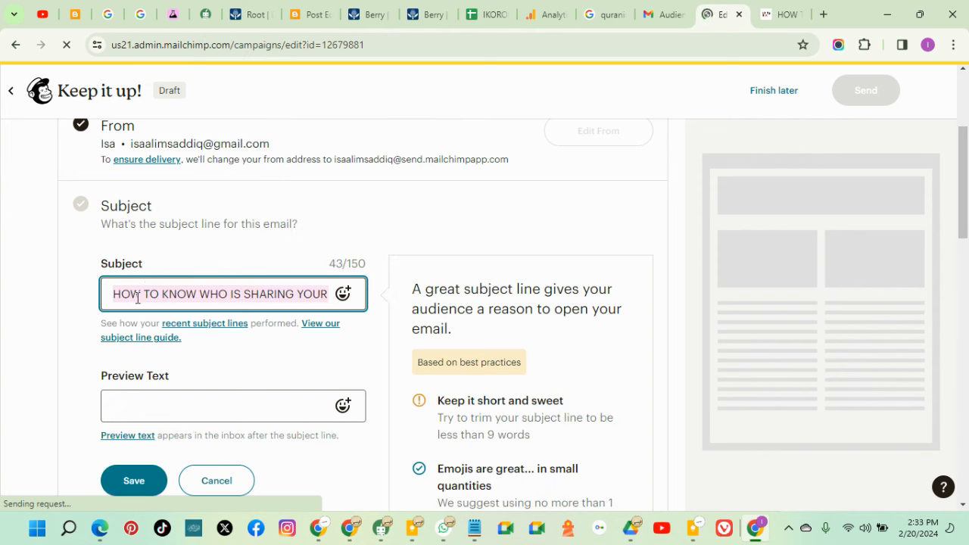
click(282, 298)
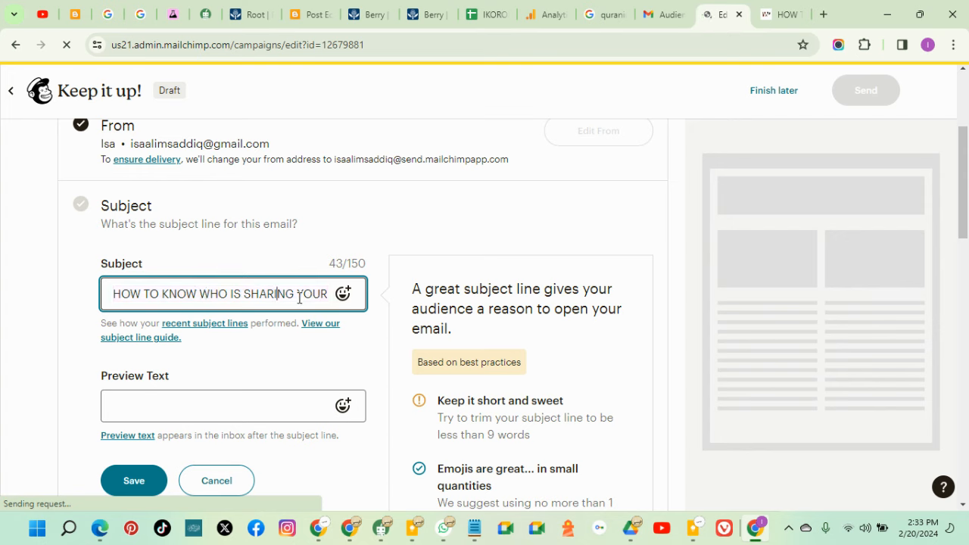
Bring up the emoji picker beside the subject field
click(334, 297)
click(345, 295)
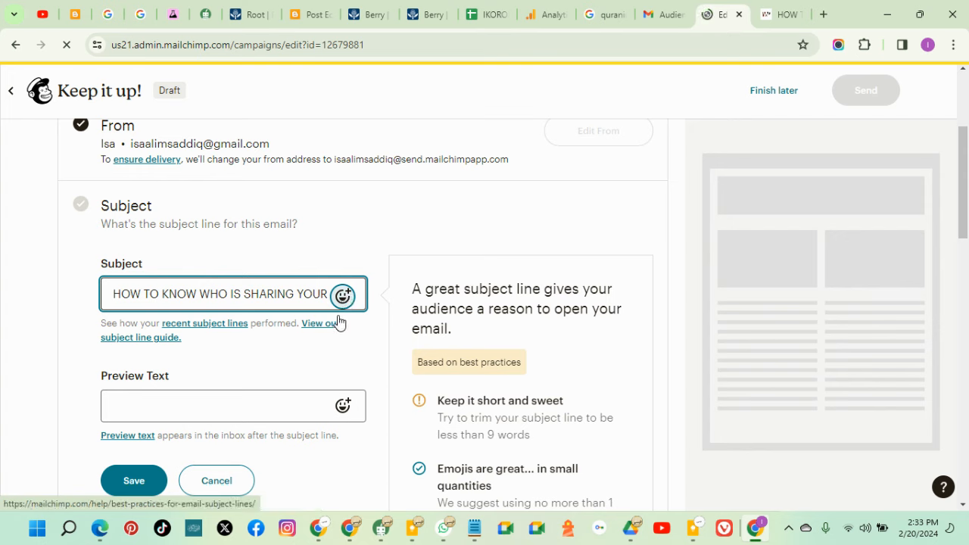
click(342, 296)
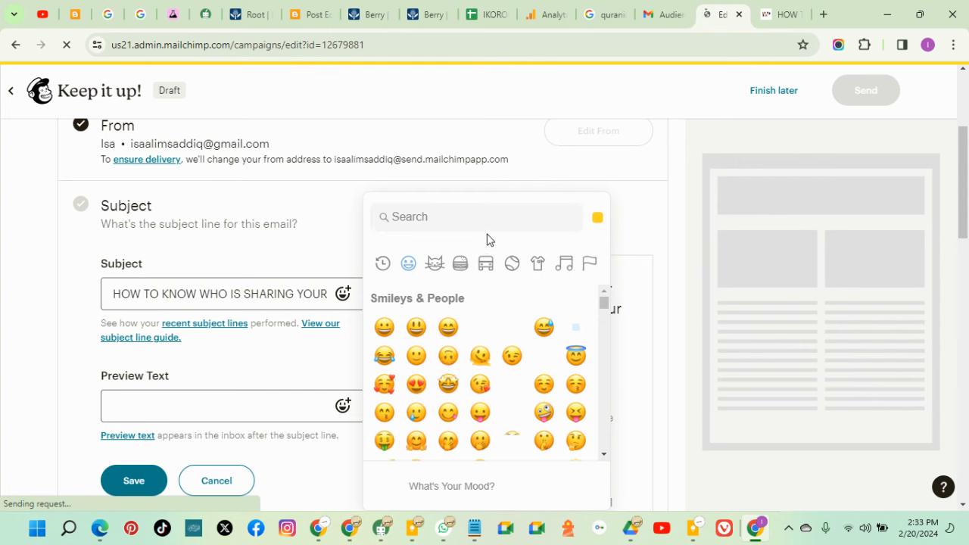
Search the emoji picker for 'interne' and then 'network', then clear the search
click(465, 215)
text(p)
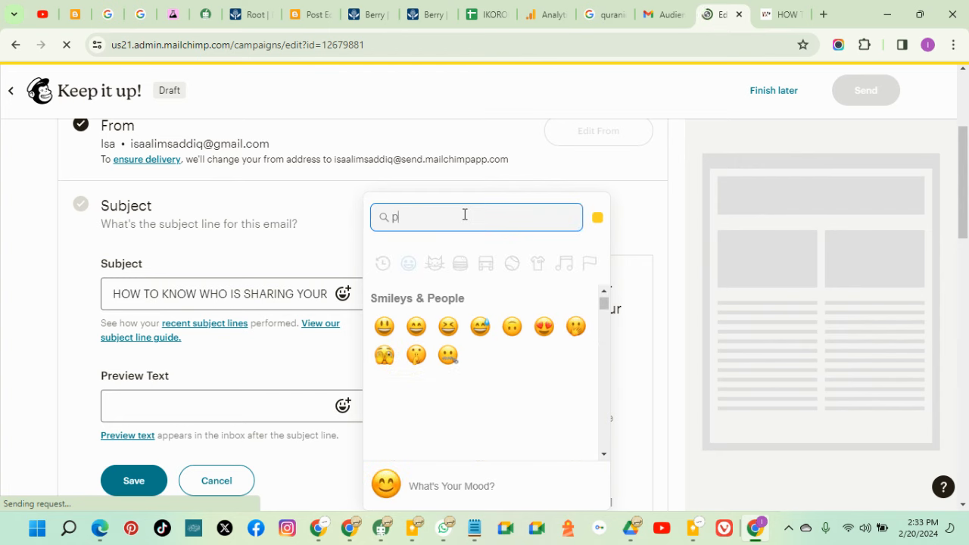
key(BackSpace)
text(internet)
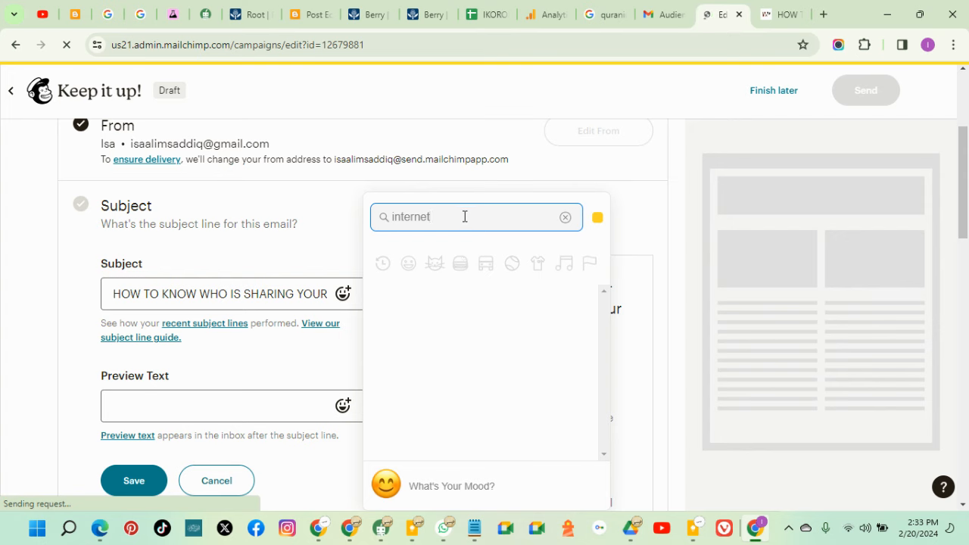
drag(464, 217, 391, 219)
text(net)
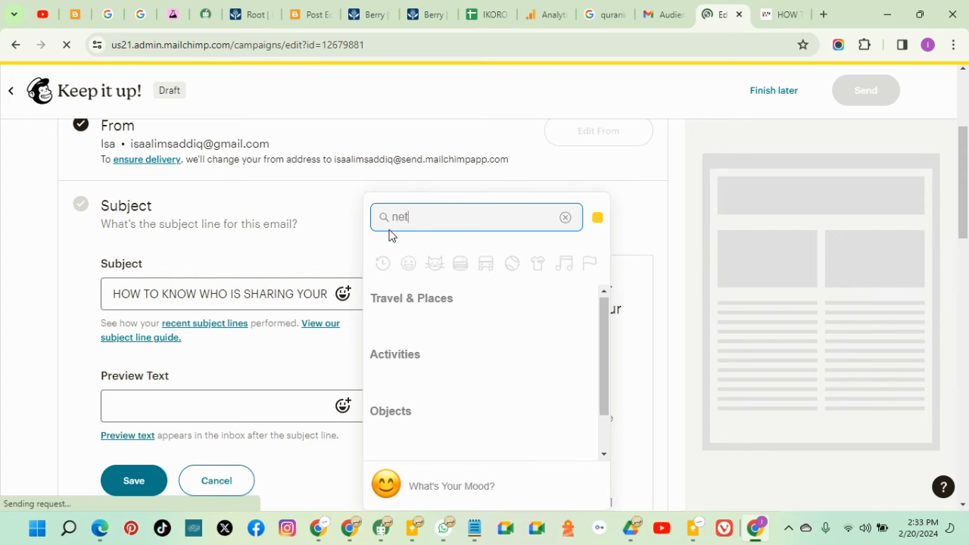
text(work)
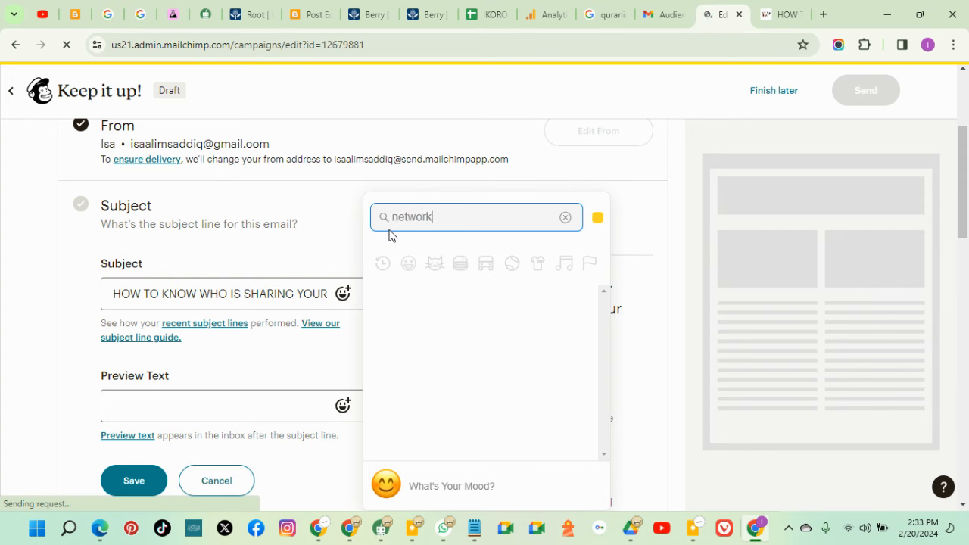
key(BackSpace)
key(BackSpace)
key(BackSpace)
key(BackSpace)
key(BackSpace)
key(BackSpace)
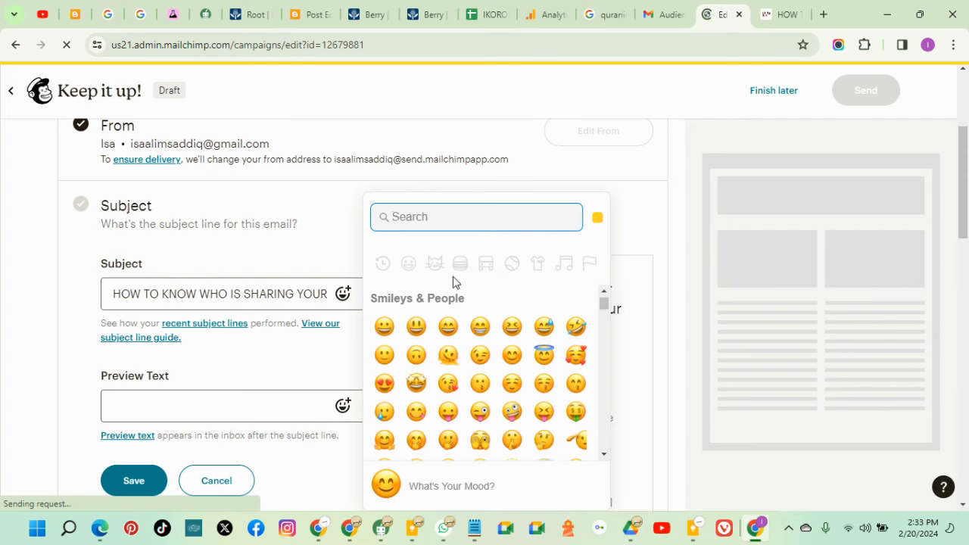
Browse the emoji list and insert the Woman-Woman-Boy-Boy family emoji into the subject
scroll(535, 289, down, 1)
scroll(549, 380, down, 10)
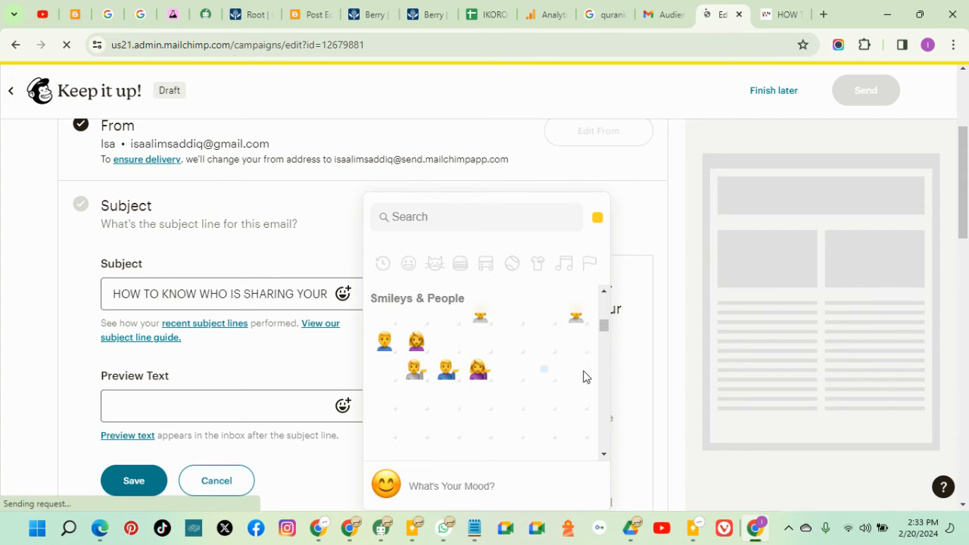
scroll(501, 410, down, 2)
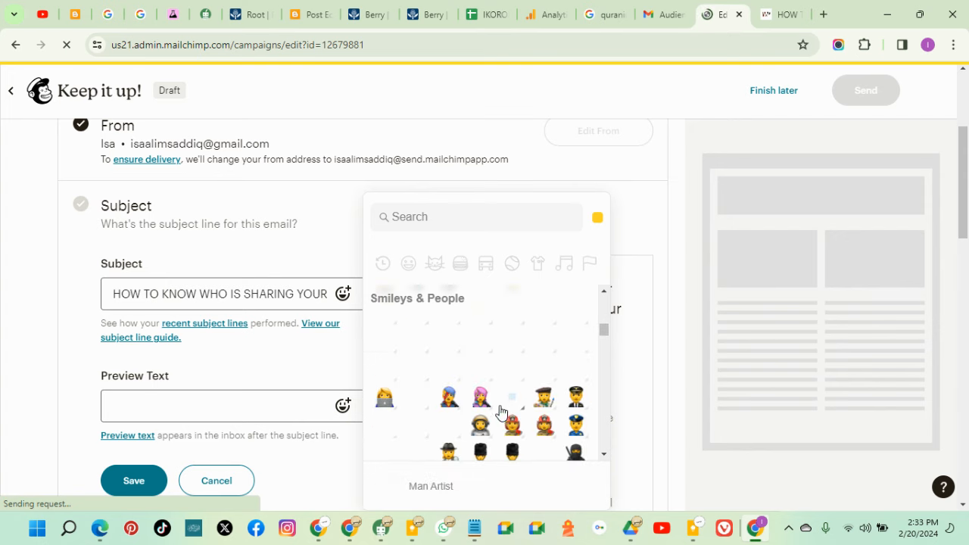
scroll(501, 409, down, 1)
scroll(501, 410, down, 3)
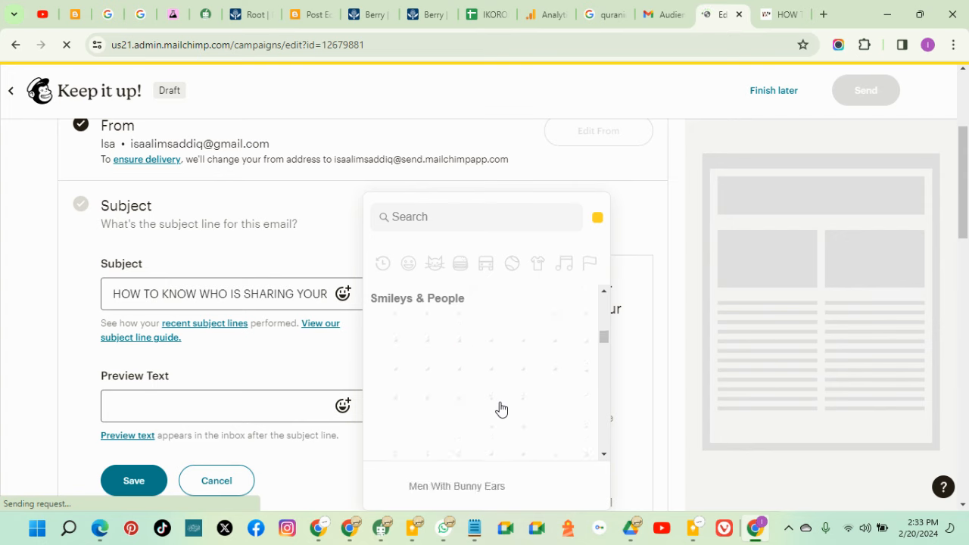
scroll(503, 409, down, 5)
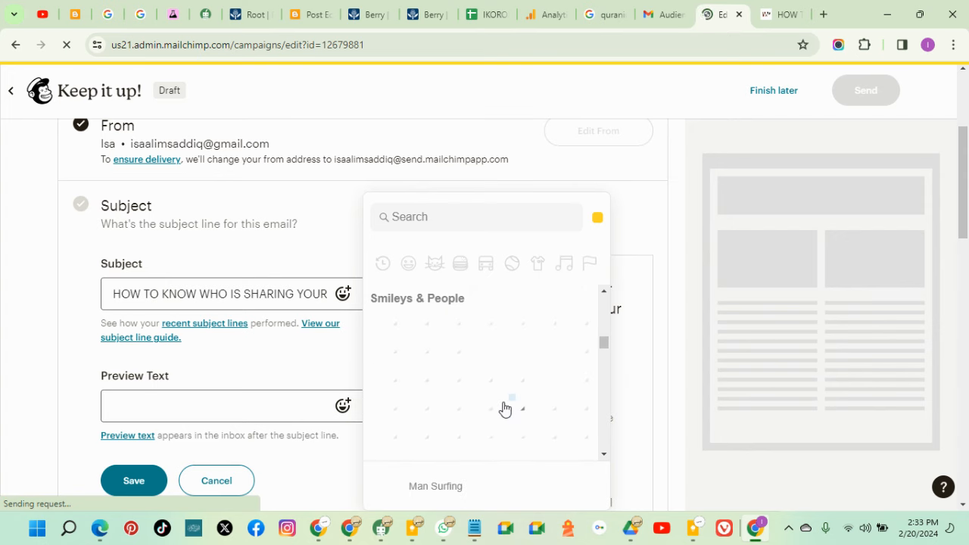
scroll(550, 406, down, 5)
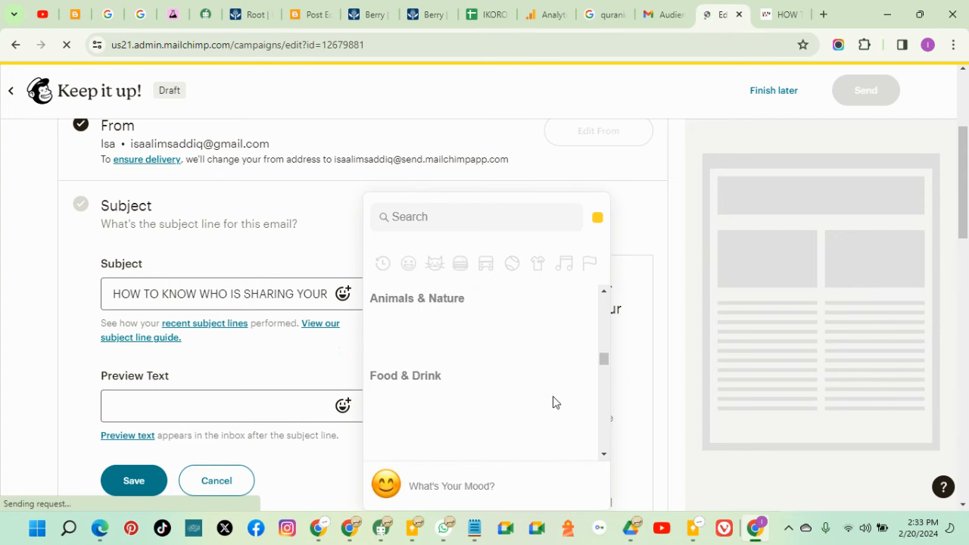
scroll(563, 402, down, 2)
scroll(562, 403, down, 3)
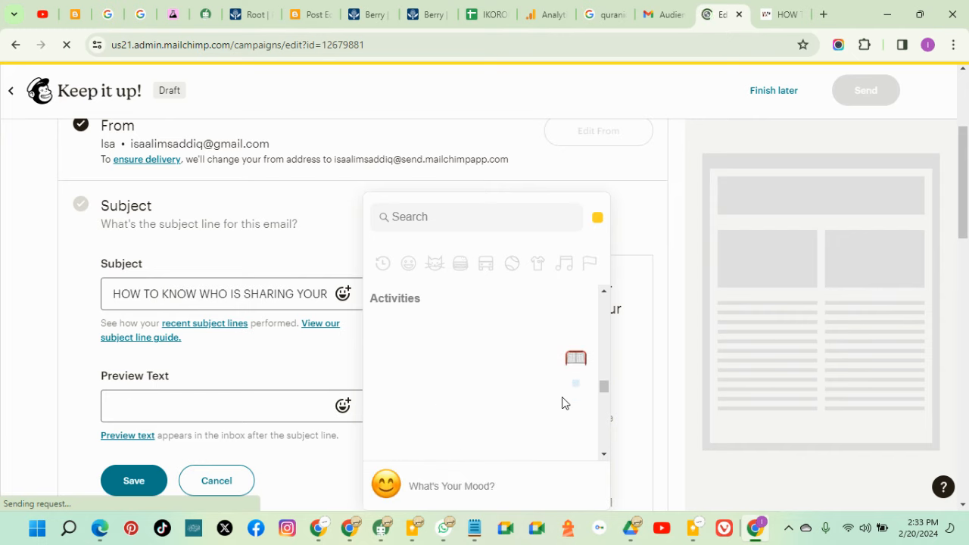
mouse_move(606, 390)
mouse_down()
mouse_move(603, 450)
mouse_move(603, 384)
mouse_up()
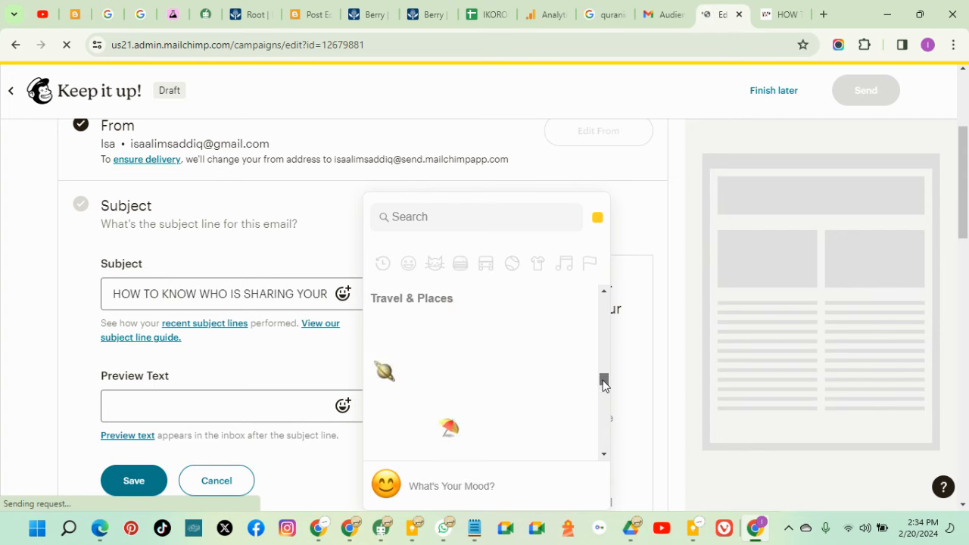
scroll(541, 407, up, 1)
scroll(541, 407, up, 2)
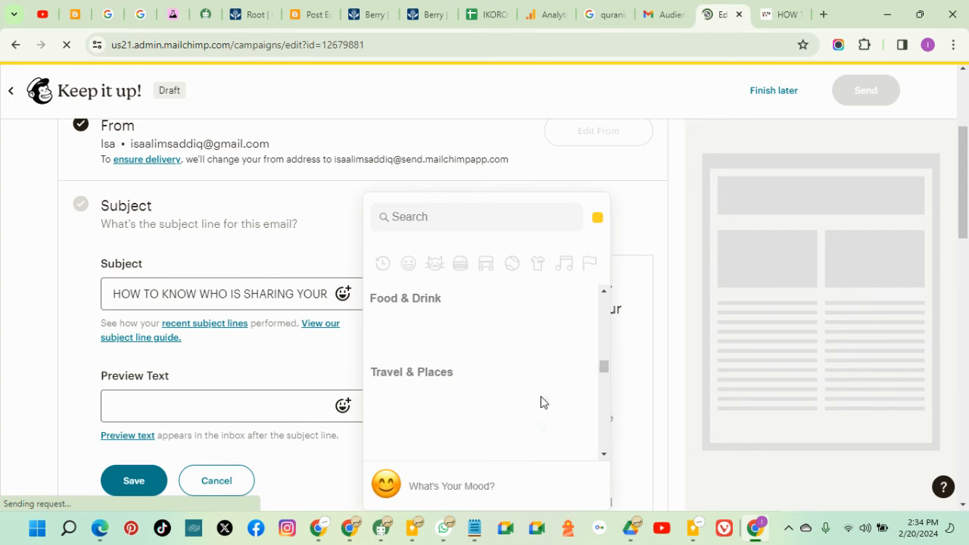
scroll(542, 404, up, 5)
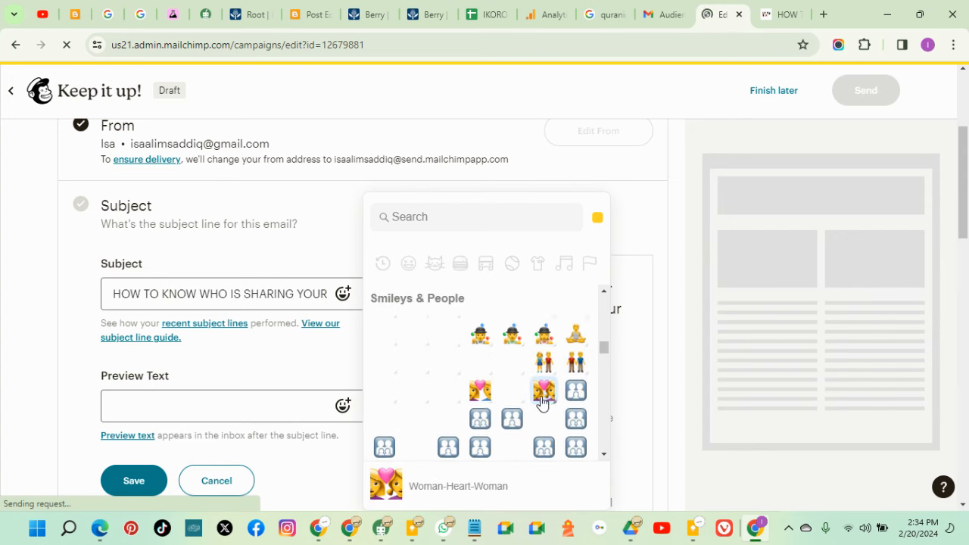
scroll(542, 403, up, 2)
scroll(542, 403, down, 3)
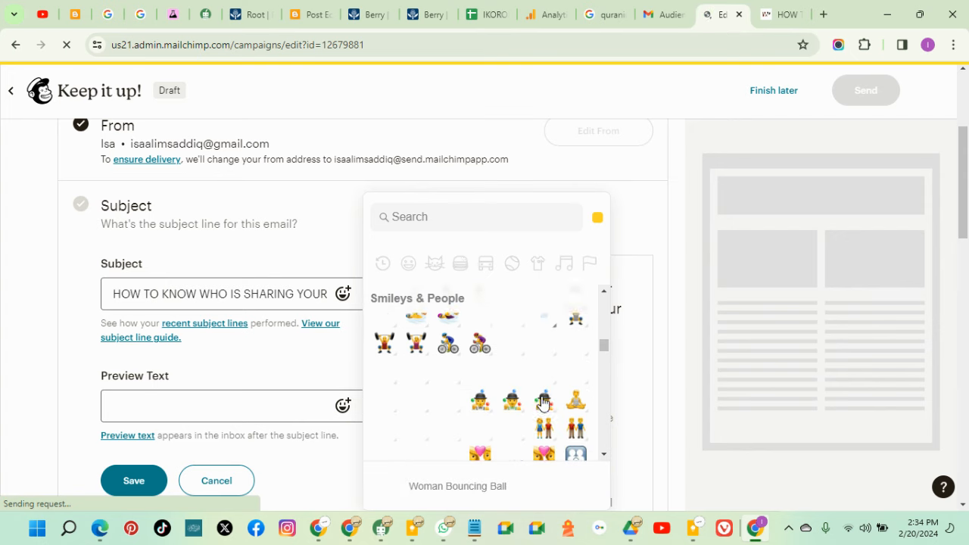
scroll(570, 397, down, 2)
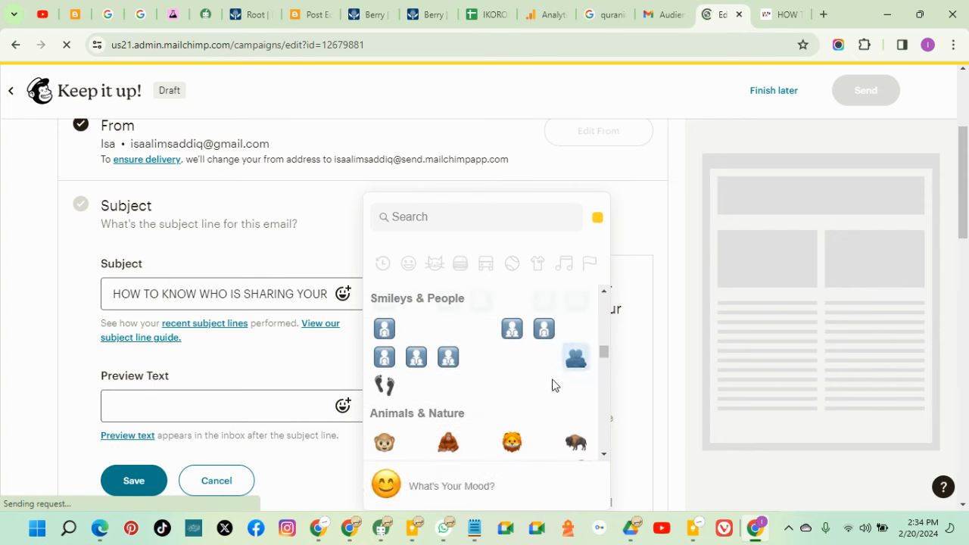
scroll(555, 346, up, 3)
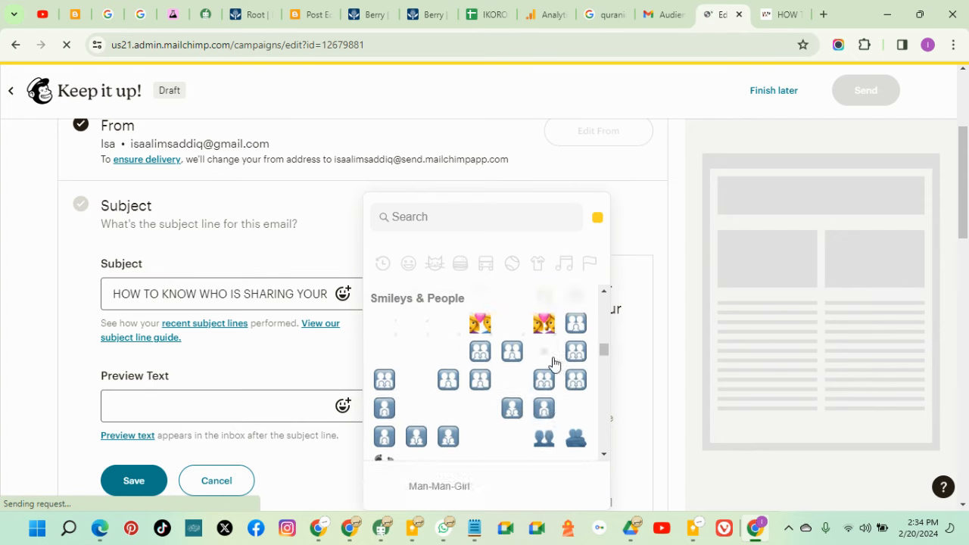
scroll(573, 385, down, 2)
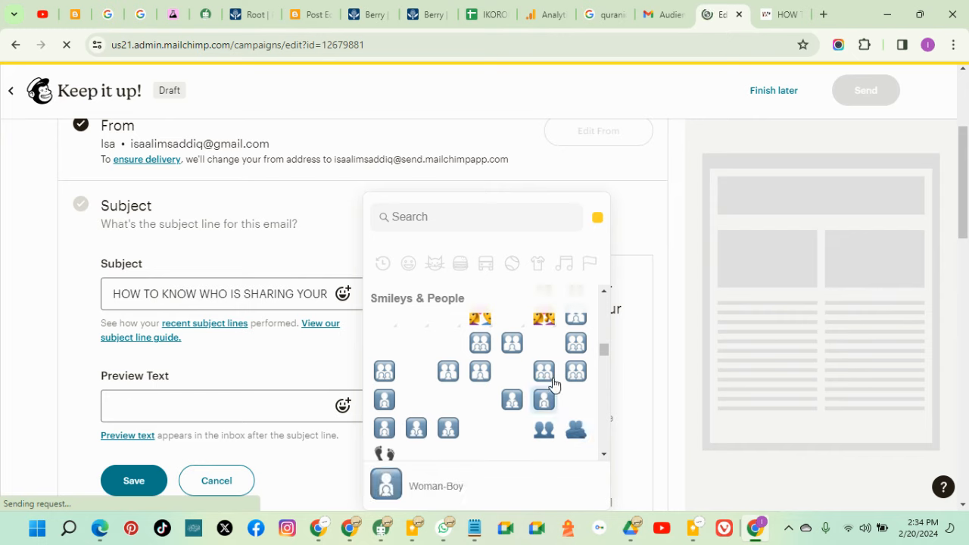
click(545, 371)
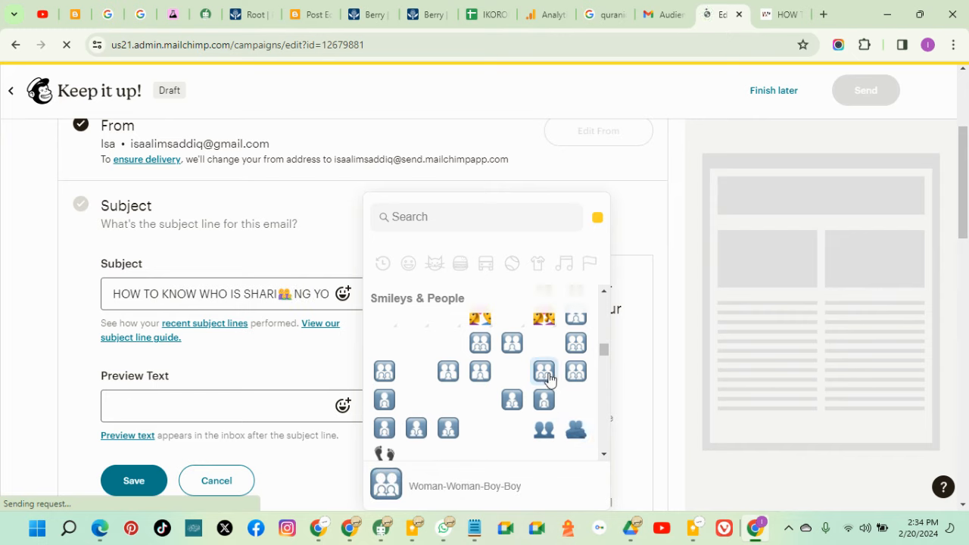
Move the family emoji so it ends the subject line right after GLO
click(343, 294)
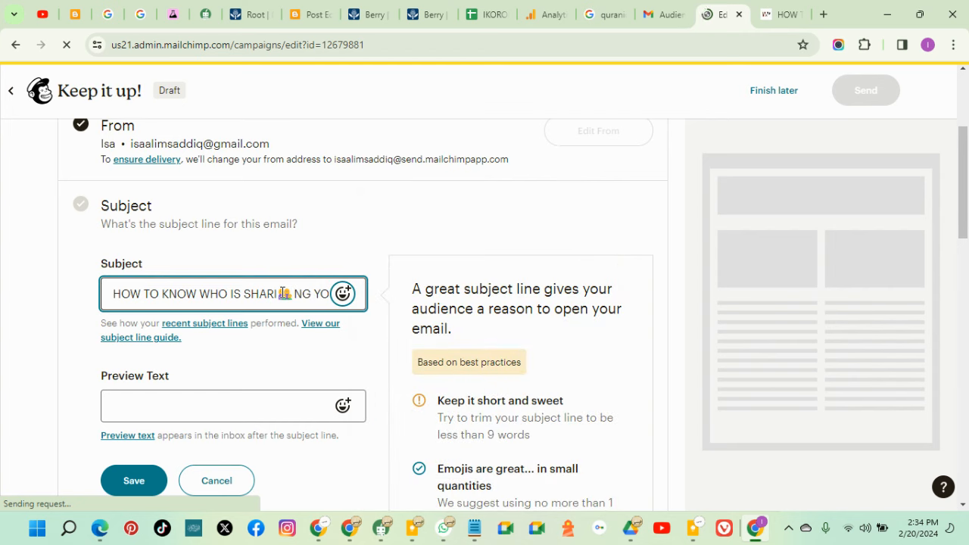
drag(282, 293, 291, 293)
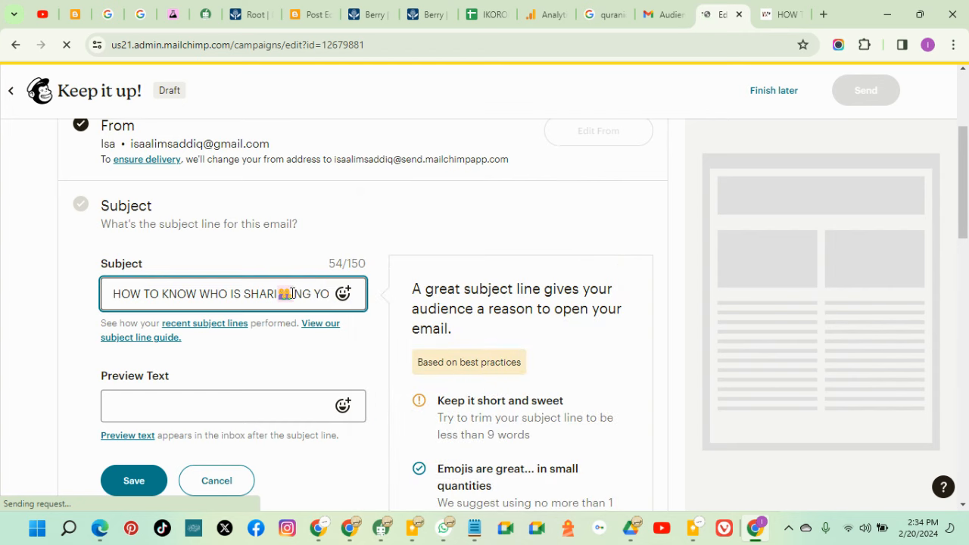
right_click(291, 293)
click(361, 93)
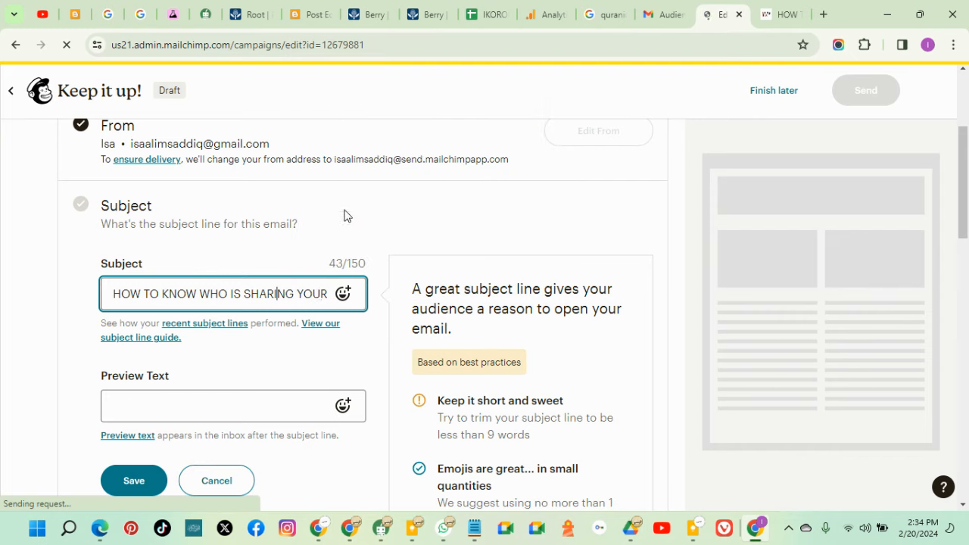
click(327, 293)
key(Right)
key(Right)
key(Right)
key(Right)
key(Right)
key(Right)
key(Right)
key(Right)
key(Right)
key(Right)
key(Right)
key(Right)
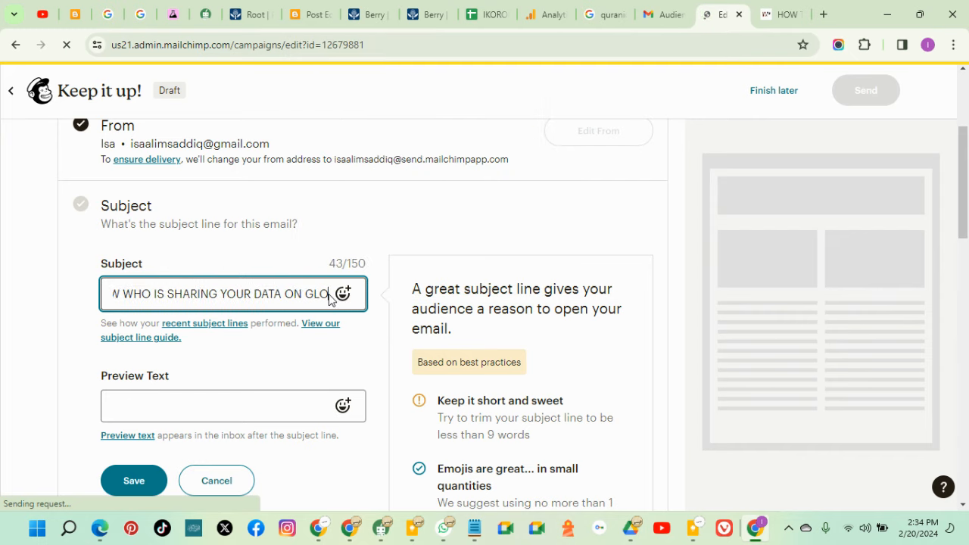
key(ctrl+v)
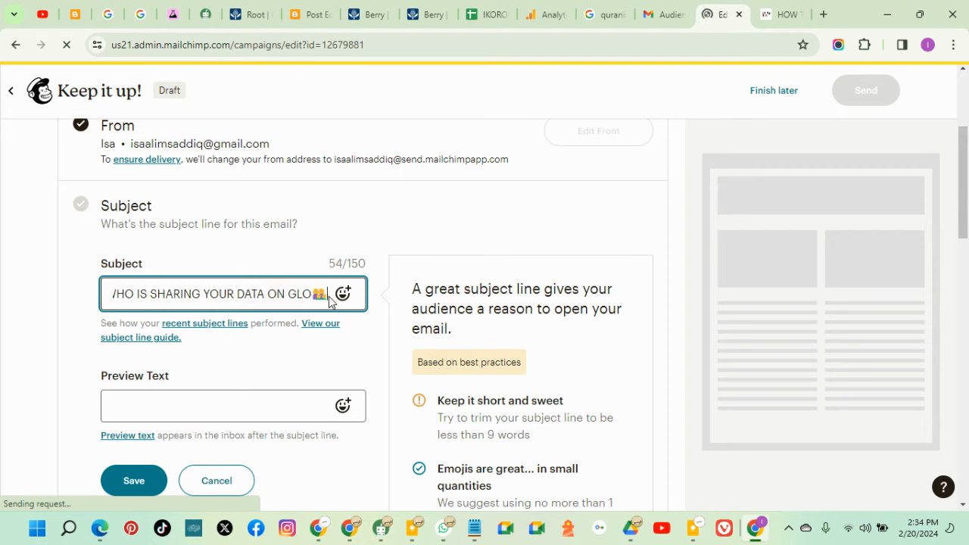
Enter the preview text 'Glo unlimited for you' and save the subject settings
click(205, 415)
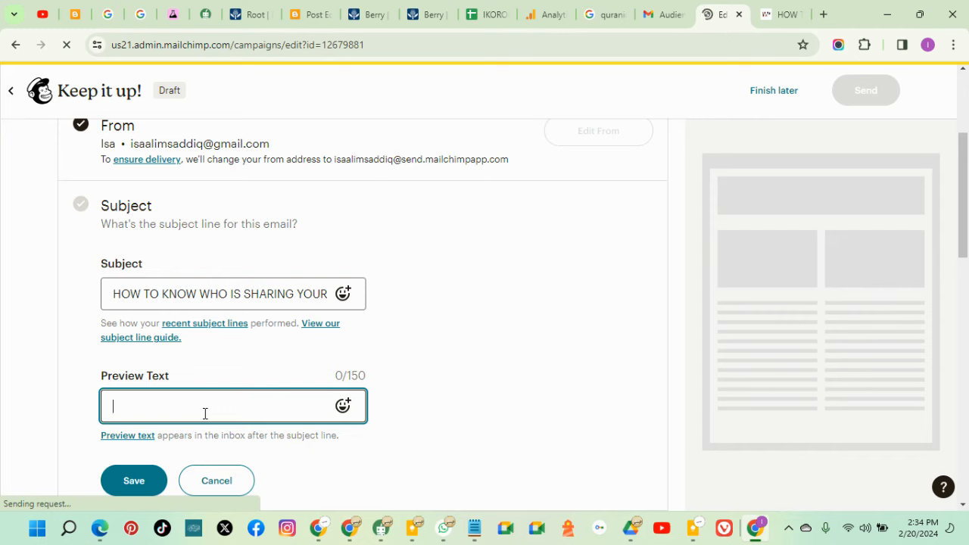
text(Glo Unli)
key(BackSpace)
text(imited for )
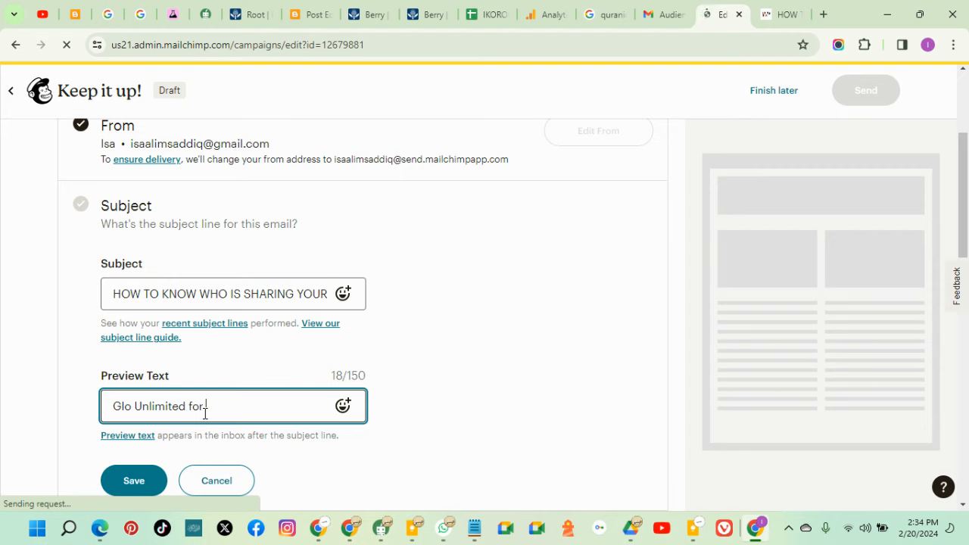
text(you)
click(139, 406)
key(BackSpace)
text(u)
click(133, 488)
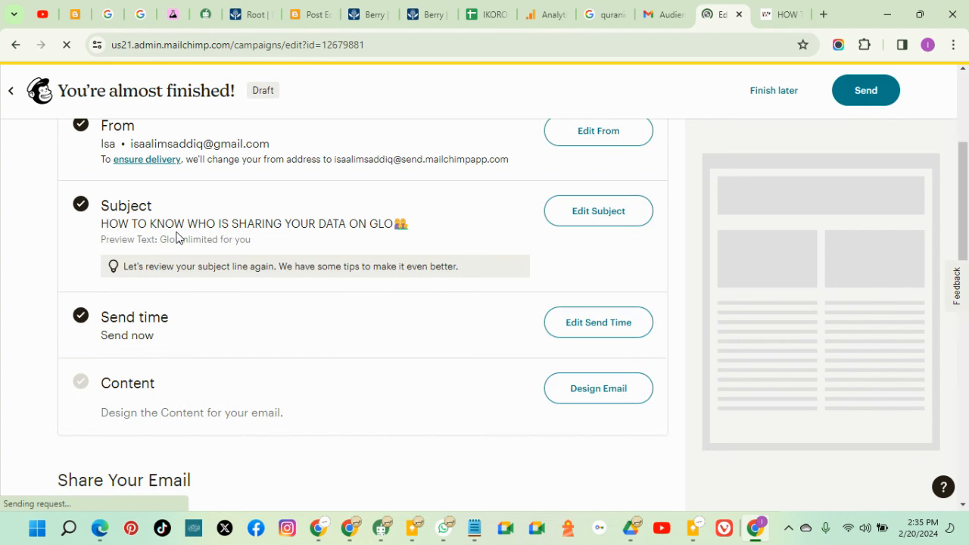
Glance at the Gmail and blog tabs, then start Design Email in the Mailchimp campaign
drag(104, 225, 254, 242)
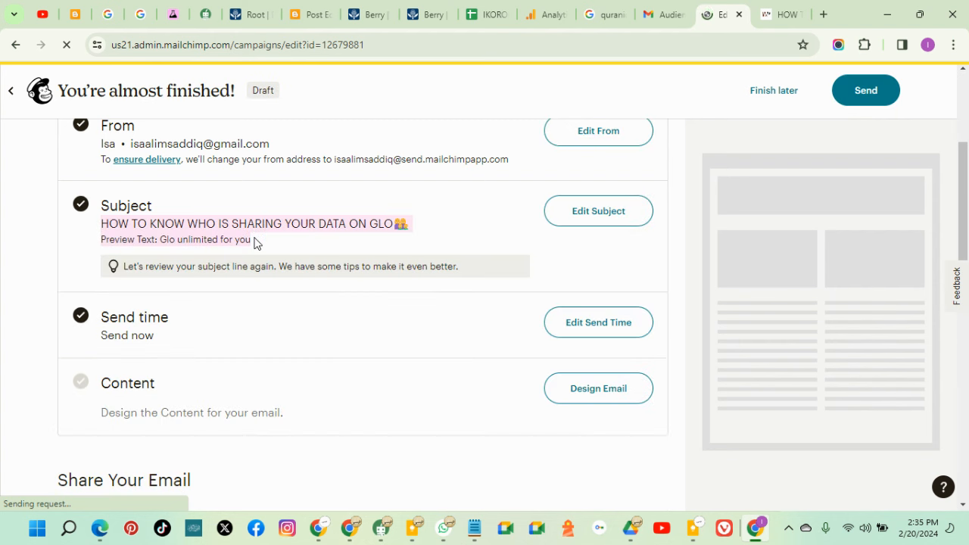
click(666, 15)
click(54, 176)
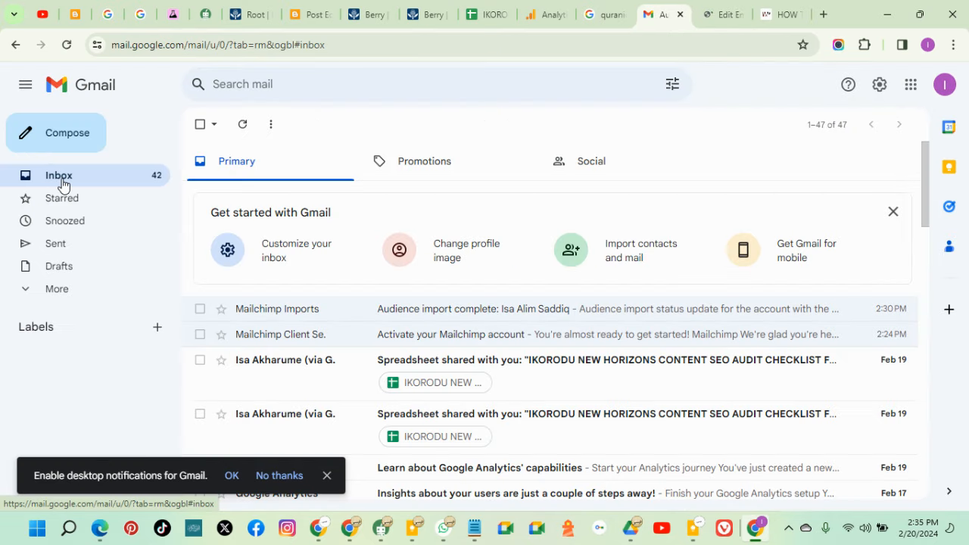
click(781, 15)
click(723, 15)
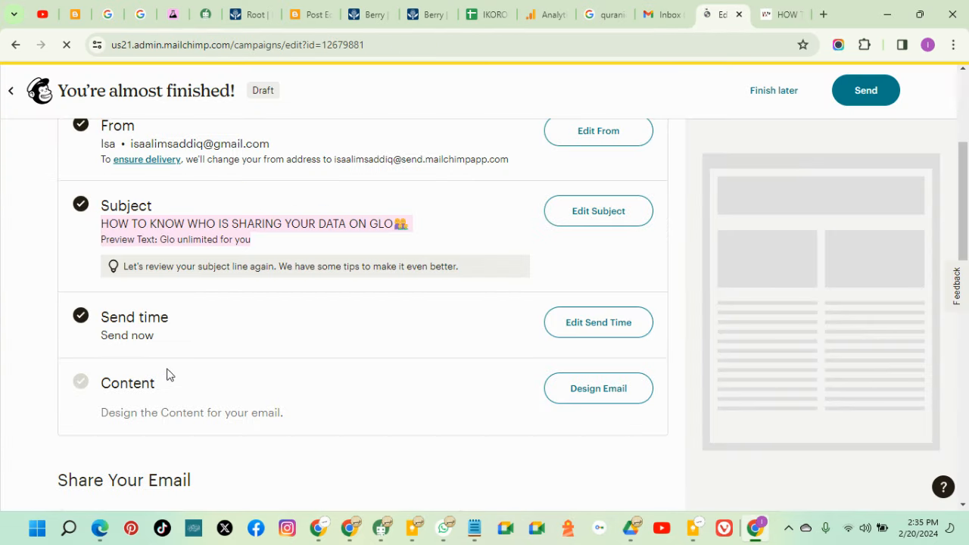
click(573, 394)
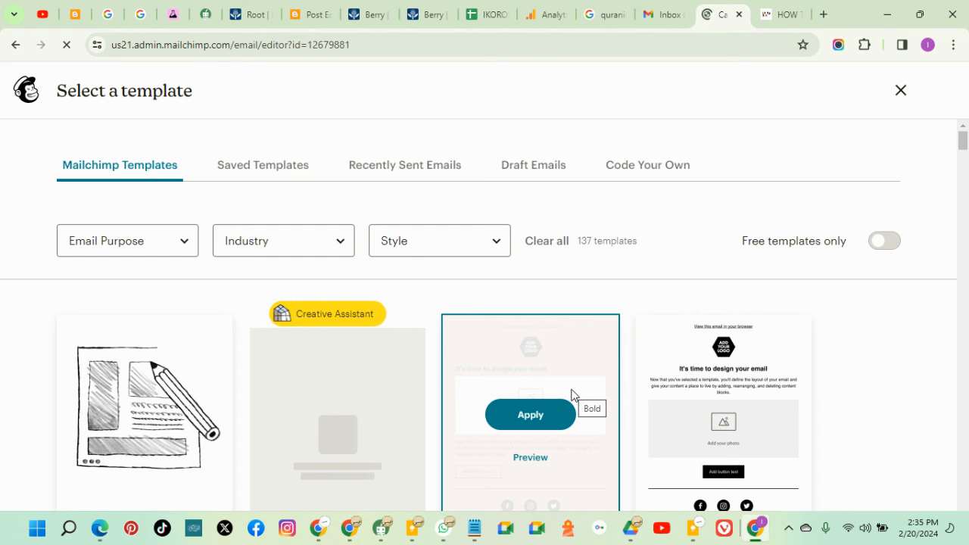
Browse the template grid and apply the Bold template to the email
scroll(324, 378, down, 3)
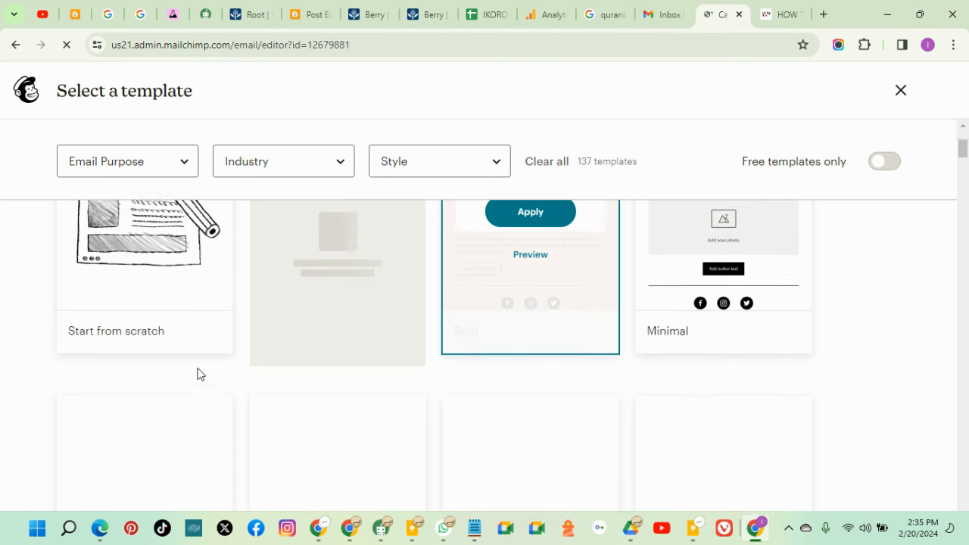
scroll(185, 390, up, 3)
scroll(195, 412, down, 3)
scroll(326, 368, up, 2)
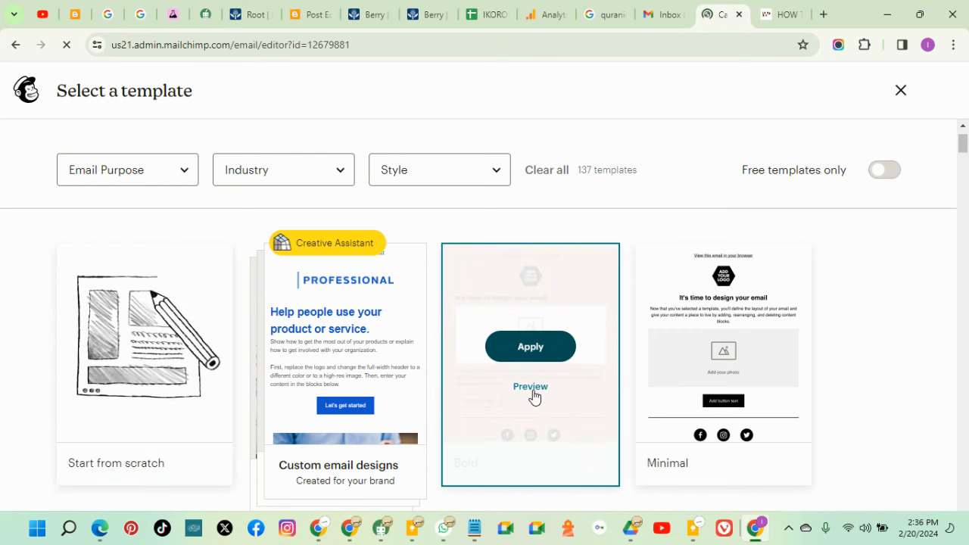
click(526, 354)
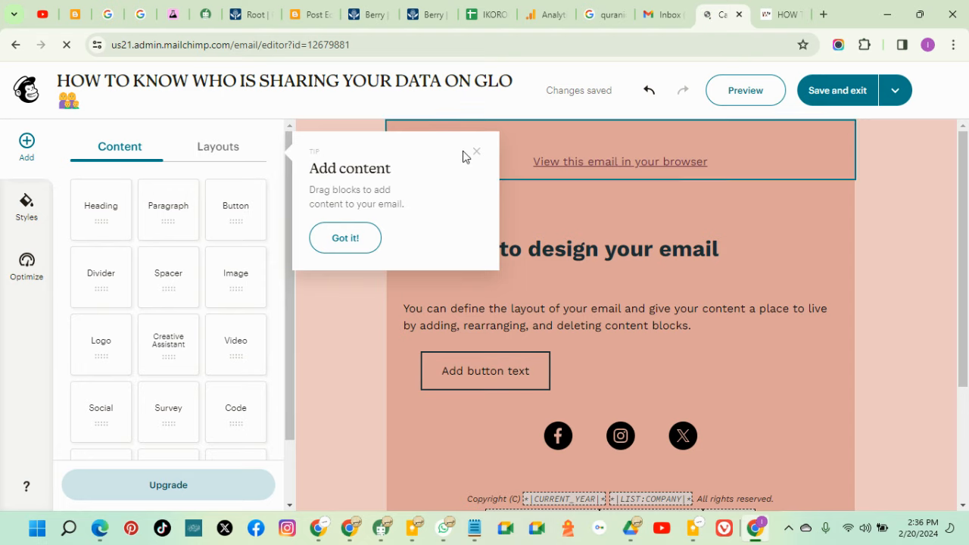
Dismiss the Add content tip and restore the browser window to a smaller size
click(596, 183)
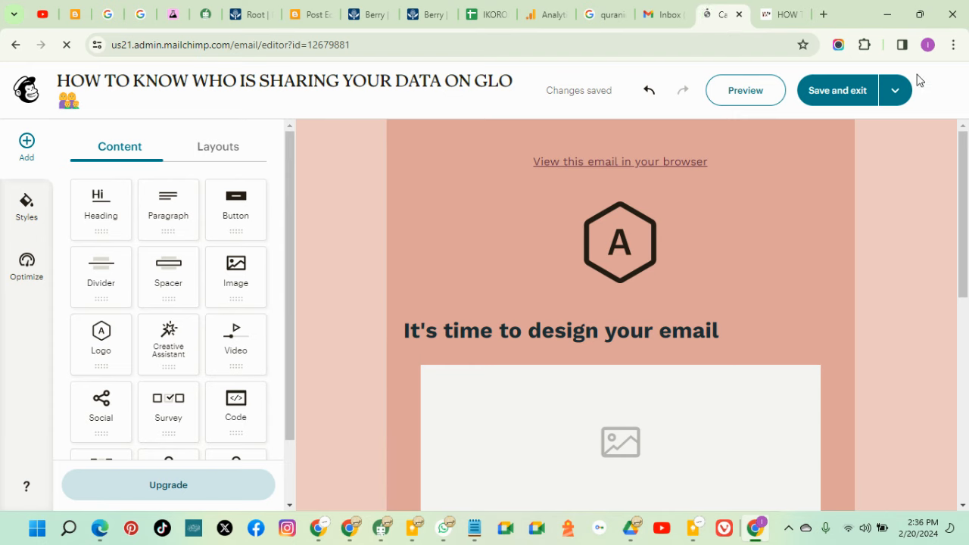
drag(854, 22, 844, 98)
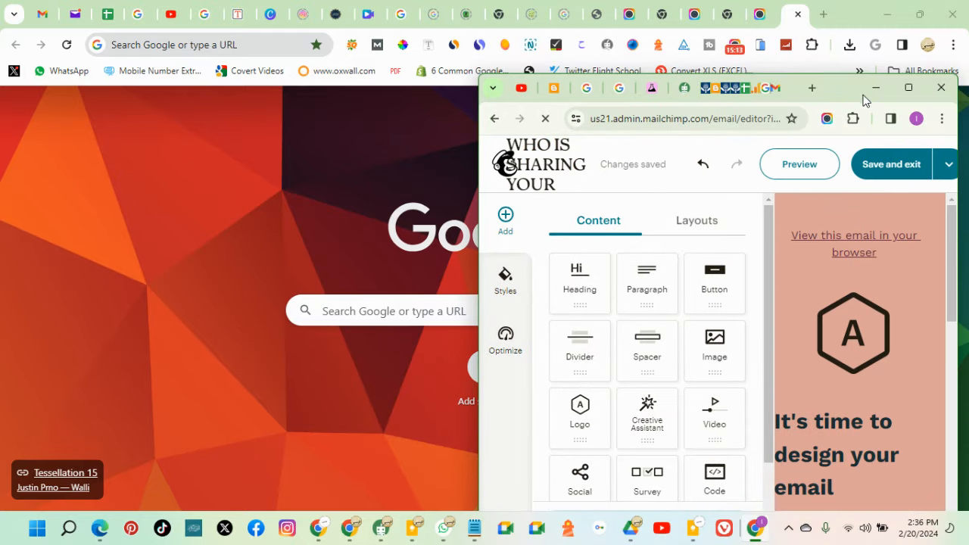
Maximize the window and open the Block Background setting of the top 'View this email' block
click(907, 89)
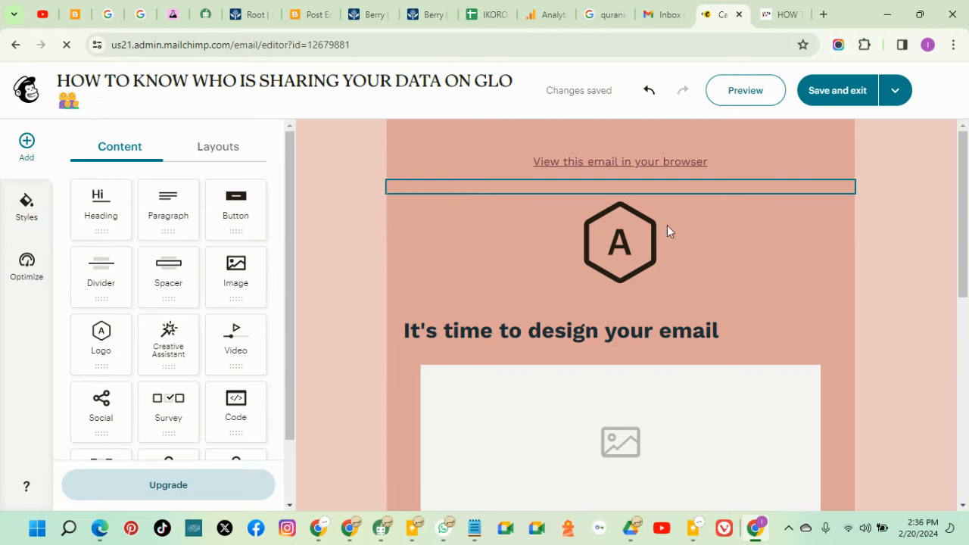
click(459, 145)
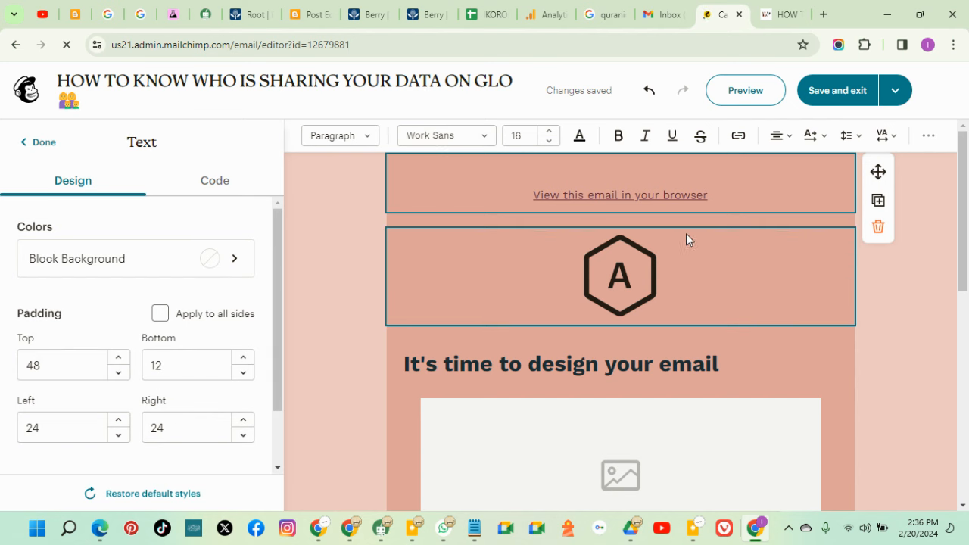
scroll(534, 305, down, 6)
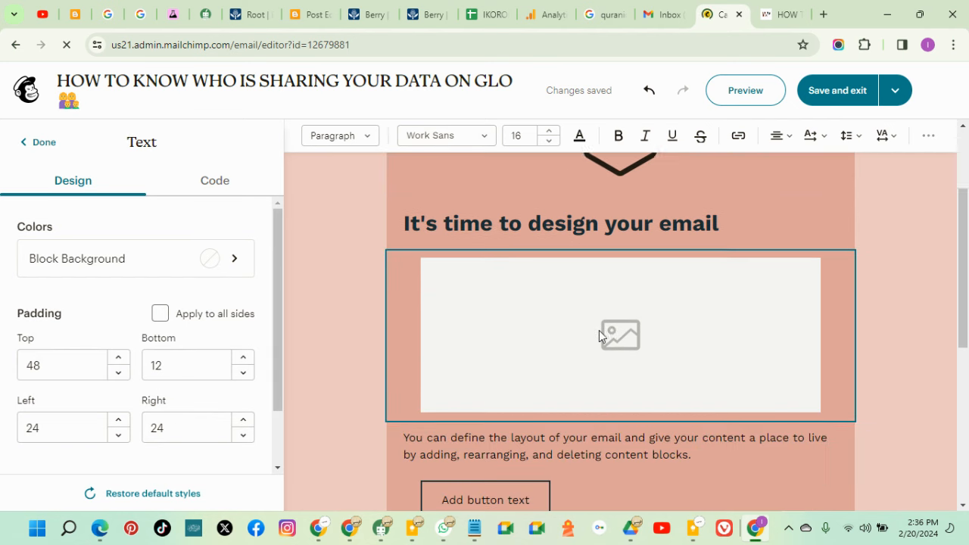
scroll(558, 372, up, 7)
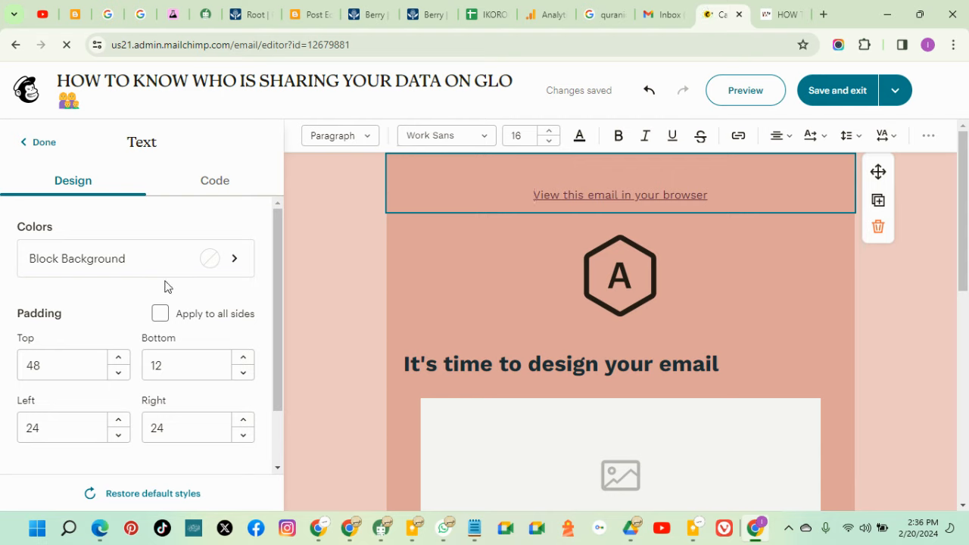
click(212, 260)
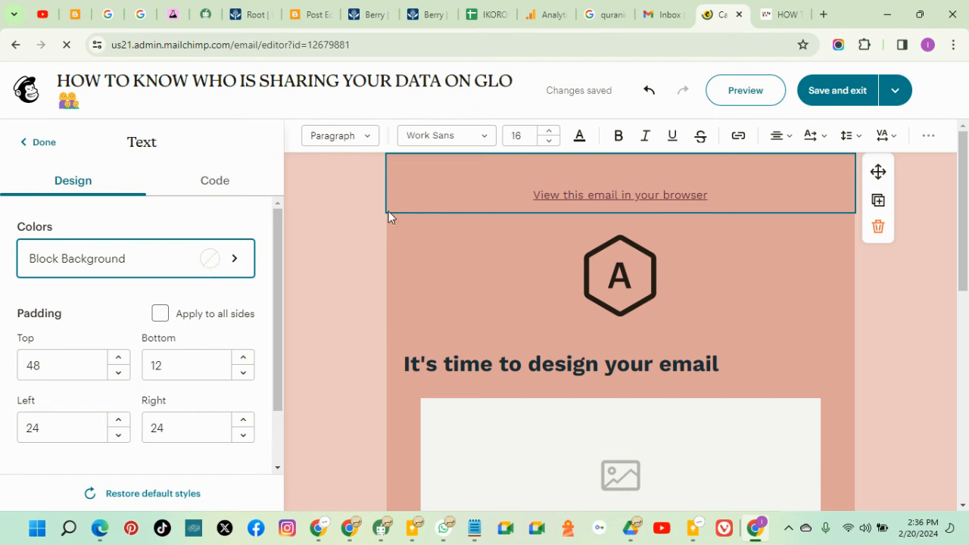
click(444, 158)
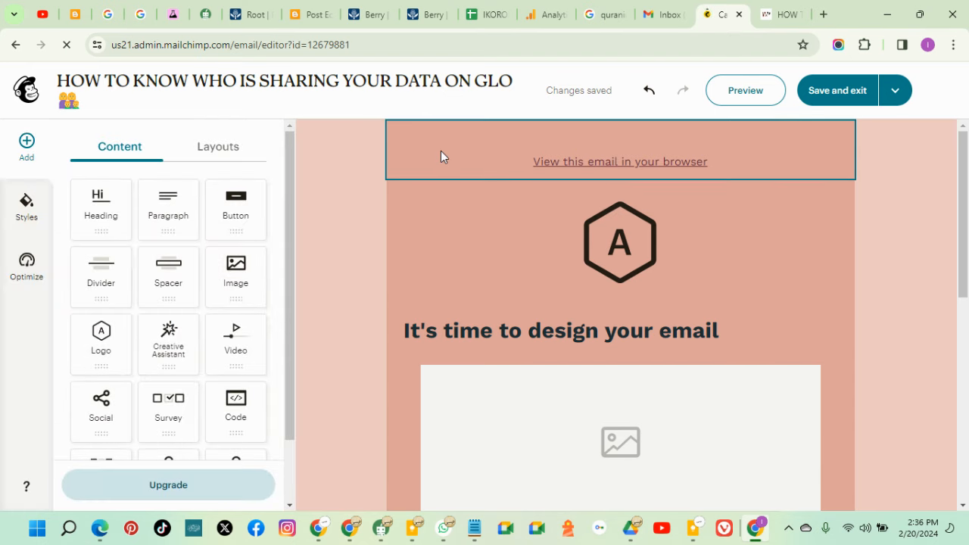
click(442, 156)
double_click(421, 187)
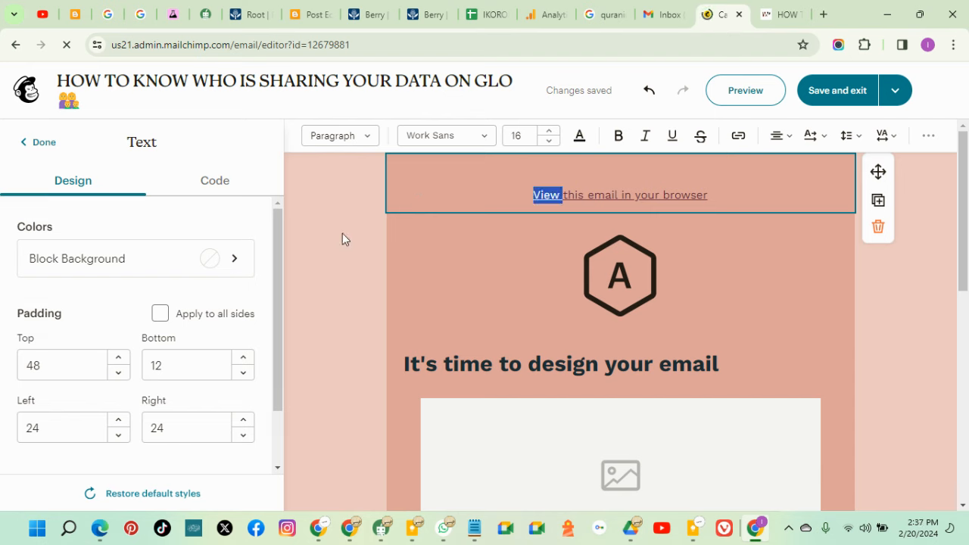
Set the header block's background to bright green #26F00C
click(206, 265)
click(87, 385)
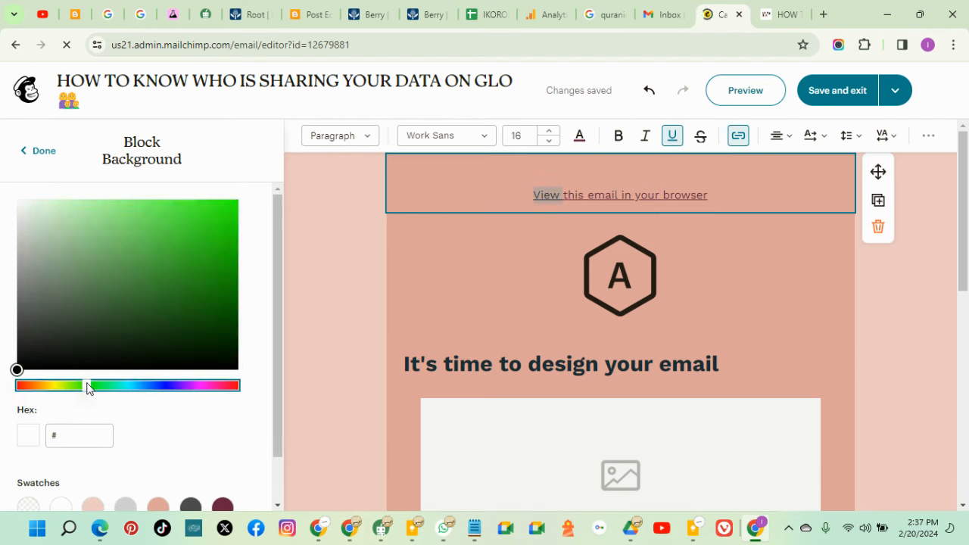
click(183, 229)
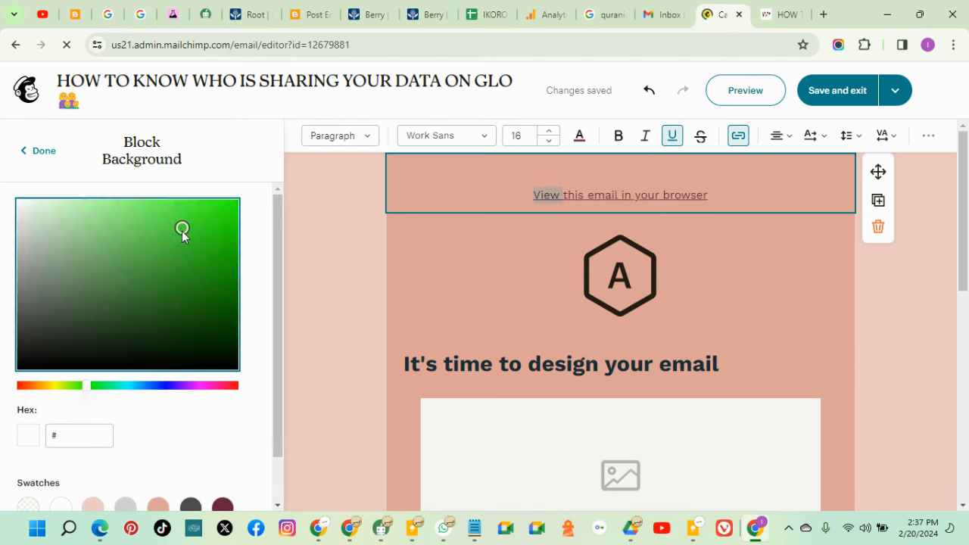
click(227, 210)
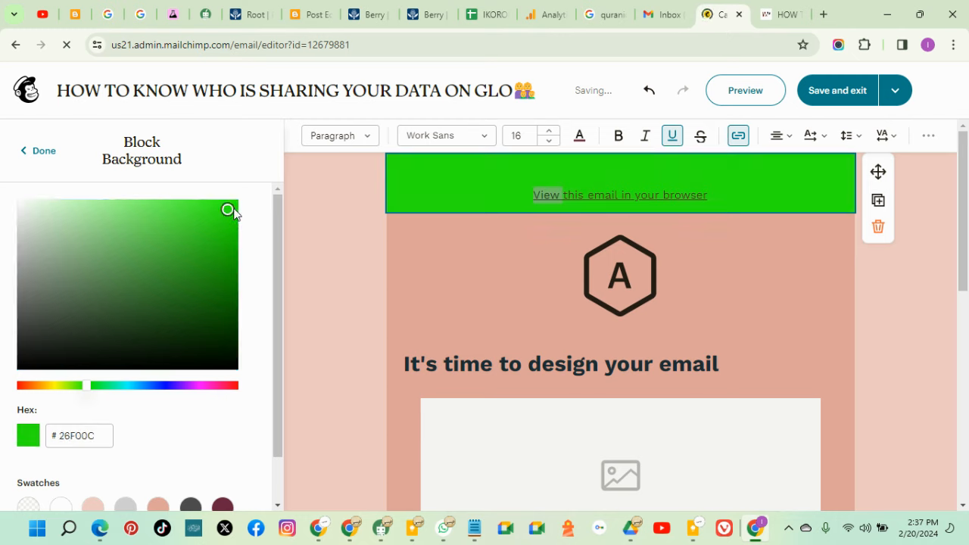
Copy the hex value 26F00C and close the header block's colour settings
click(87, 434)
drag(95, 436, 57, 439)
key(ctrl+c)
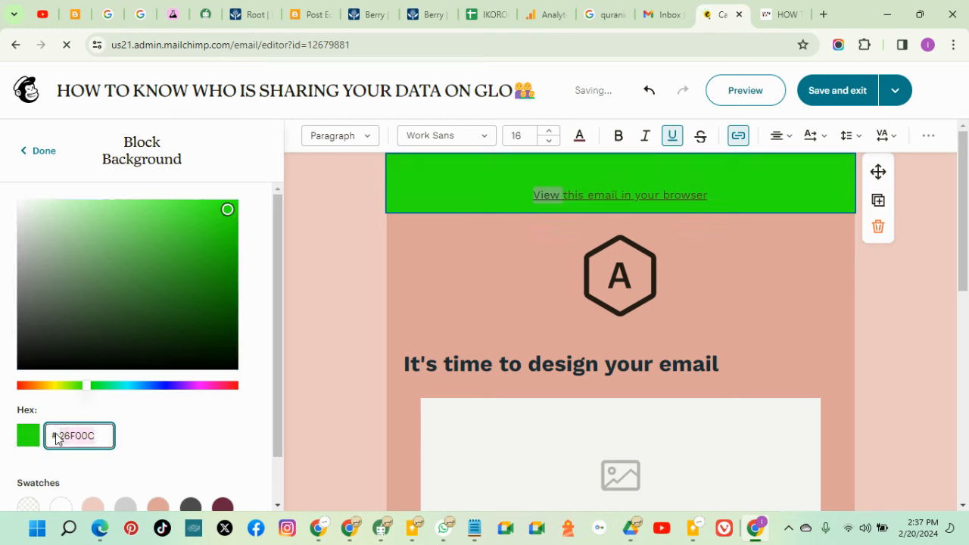
right_click(68, 435)
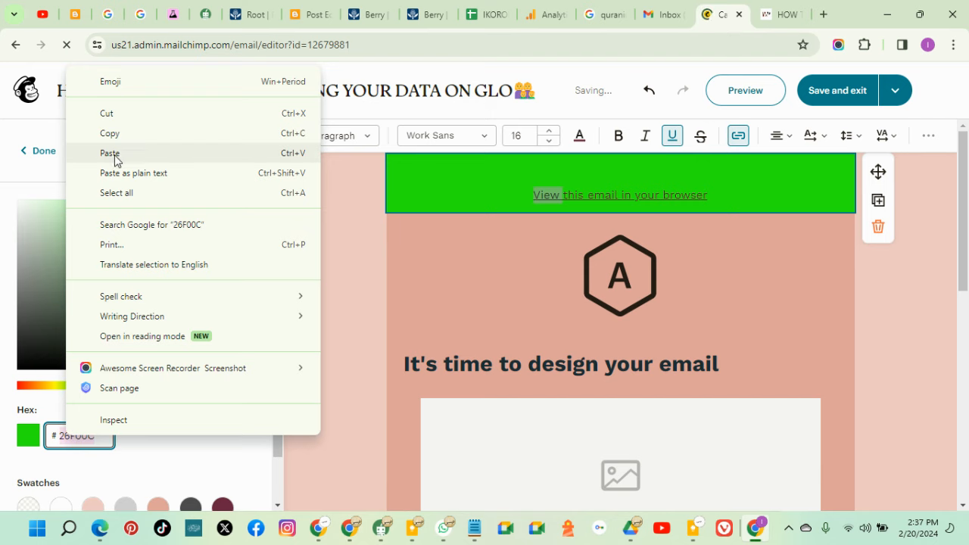
click(119, 132)
scroll(260, 320, down, 1)
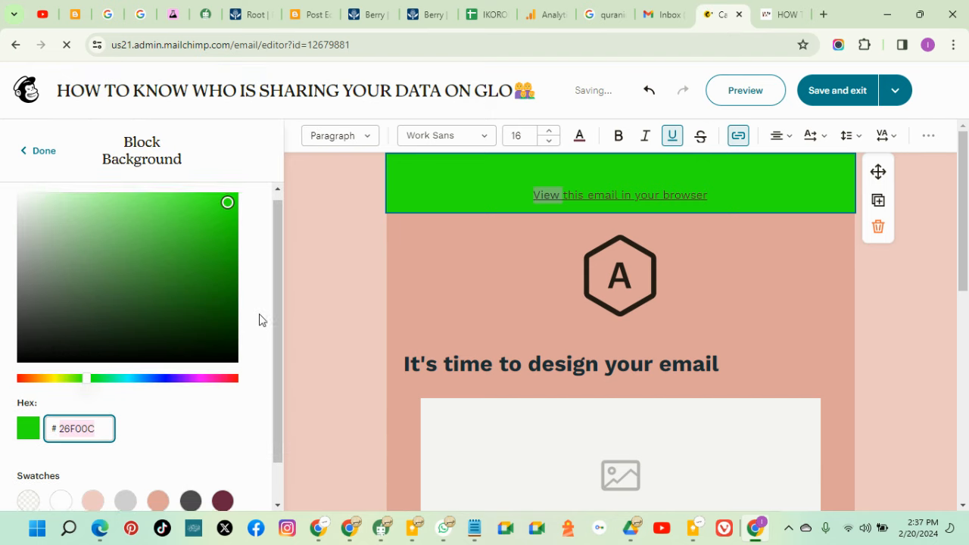
scroll(260, 336, up, 1)
click(38, 150)
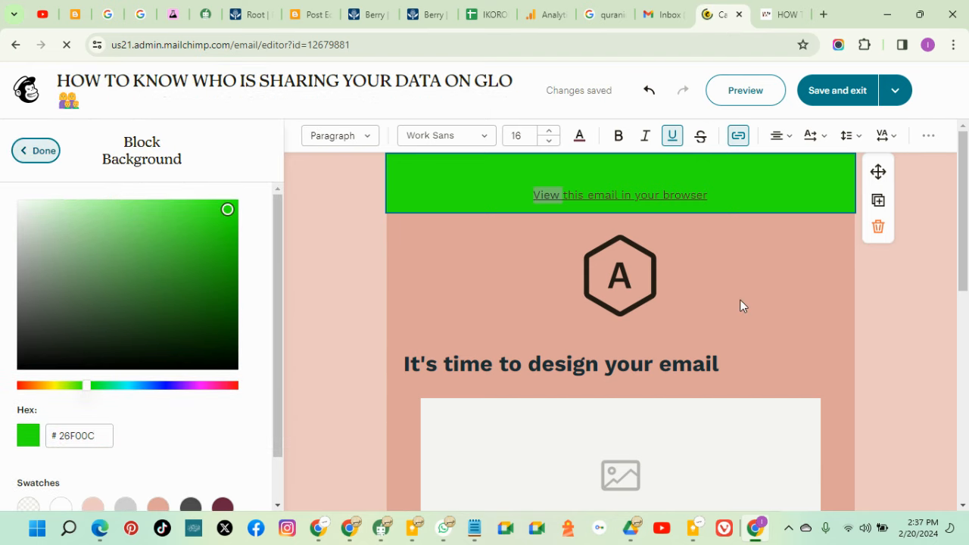
scroll(818, 331, down, 4)
scroll(817, 337, down, 3)
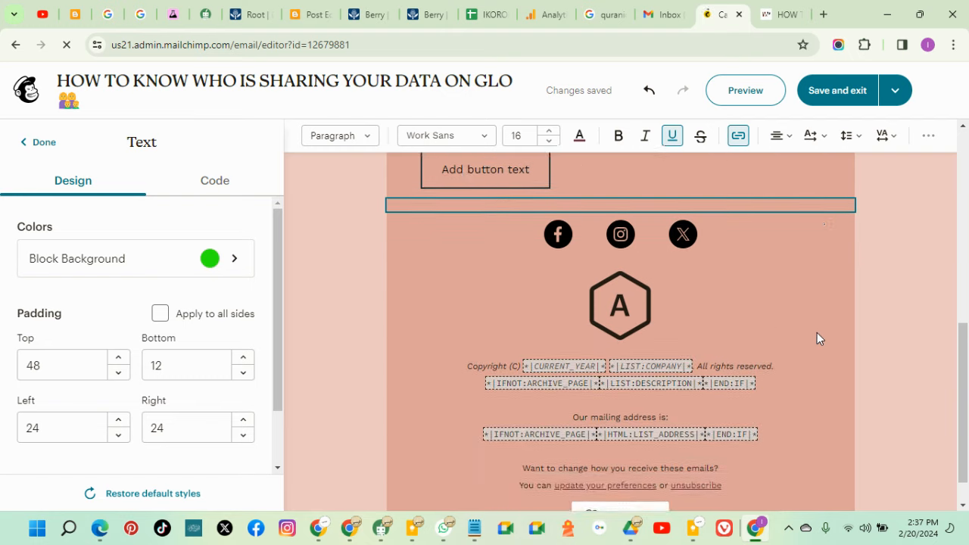
scroll(816, 333, up, 10)
scroll(678, 275, down, 7)
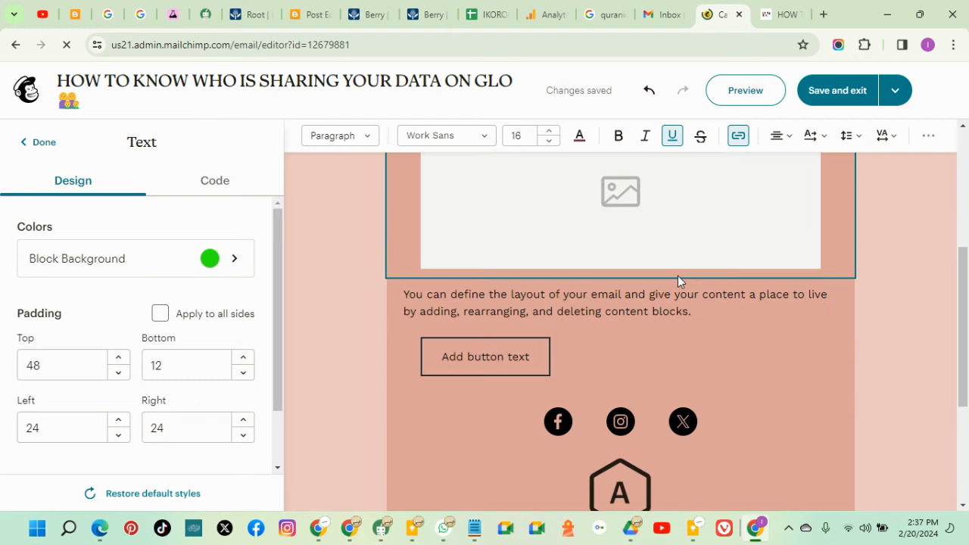
scroll(678, 283, up, 3)
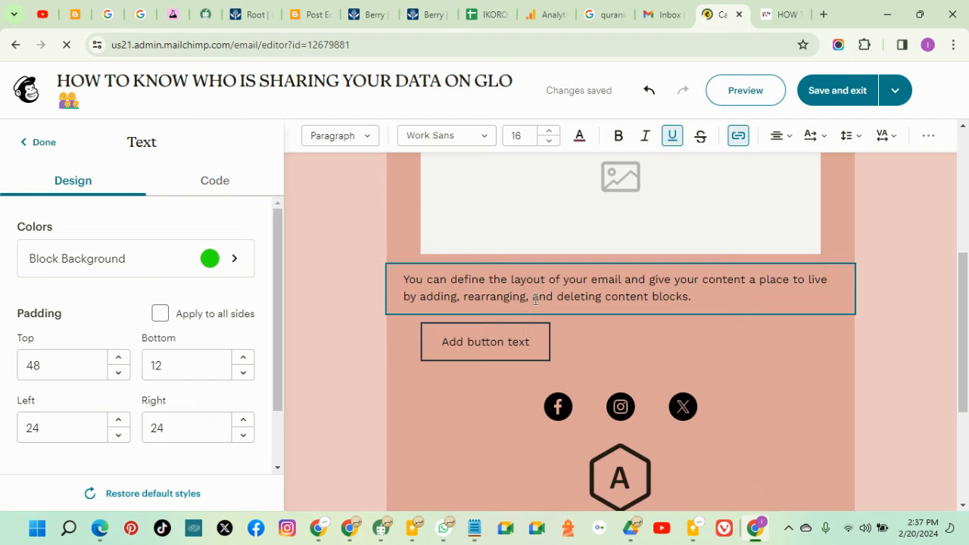
Open the Block Background colour options of the 'Add button text' button block
click(509, 342)
scroll(109, 310, down, 3)
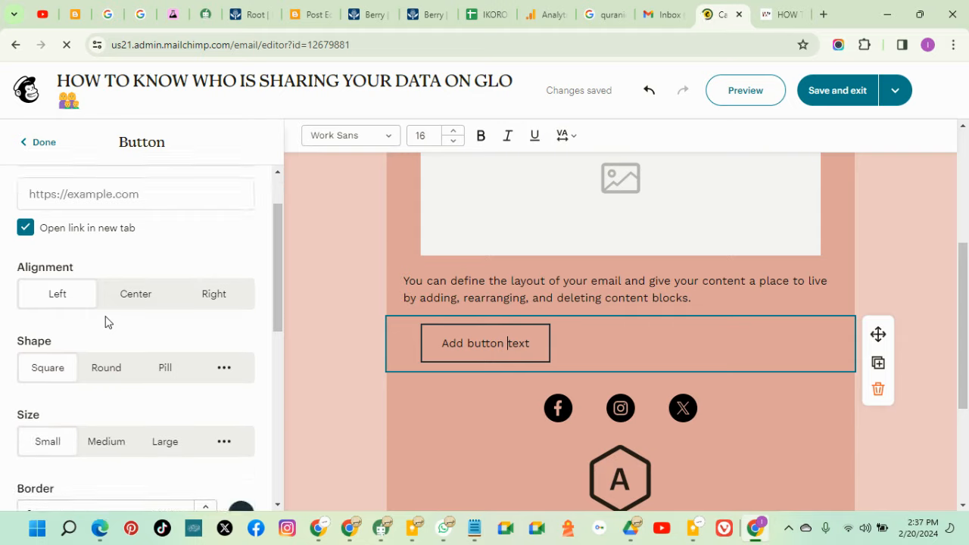
scroll(106, 322, down, 4)
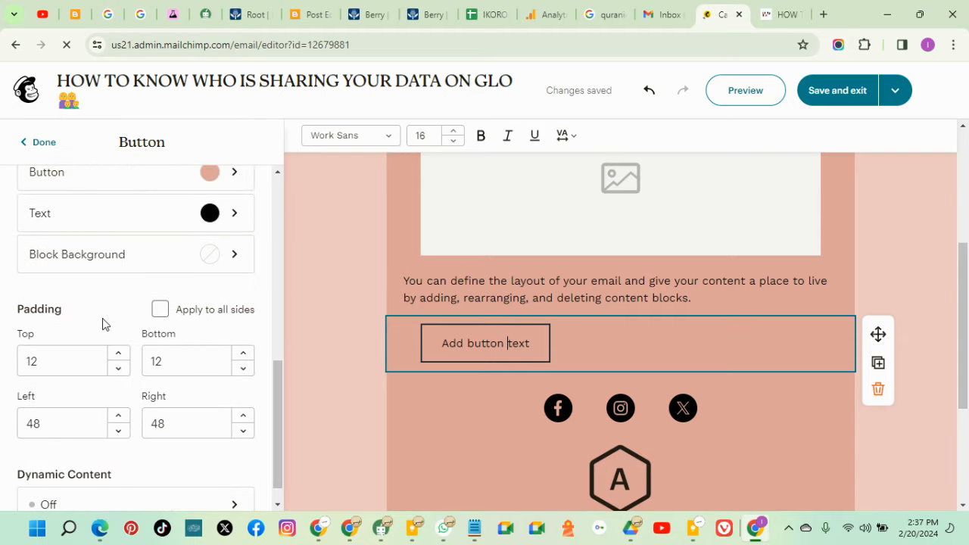
scroll(95, 422, up, 6)
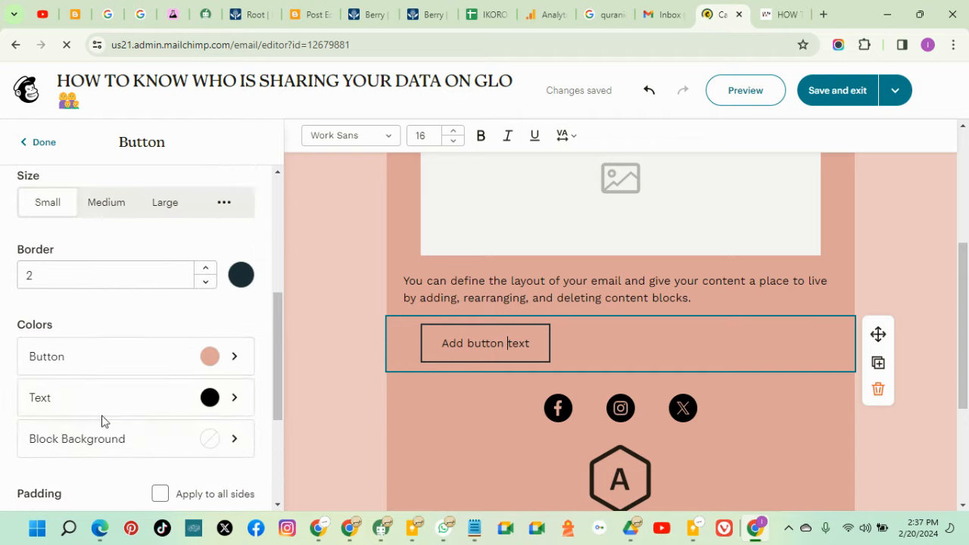
scroll(76, 379, down, 1)
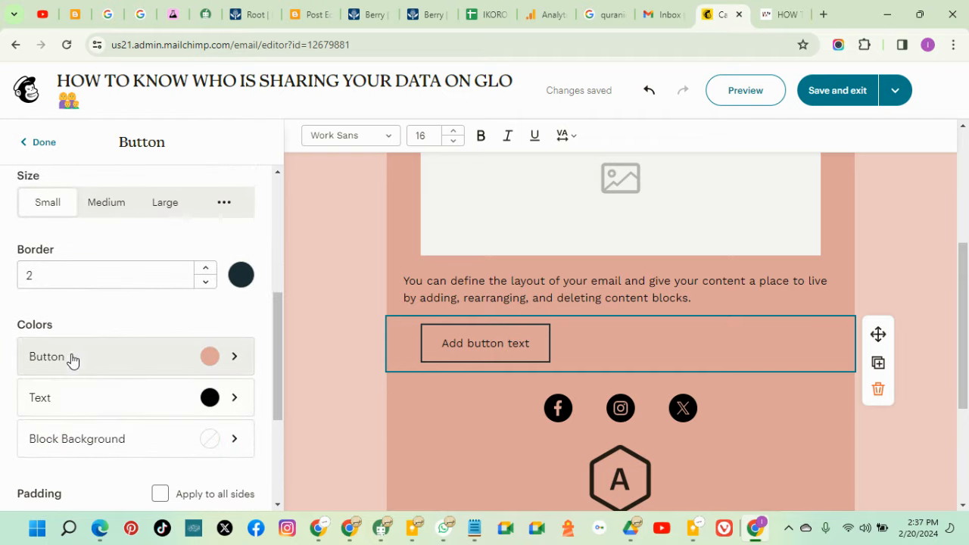
scroll(186, 424, down, 1)
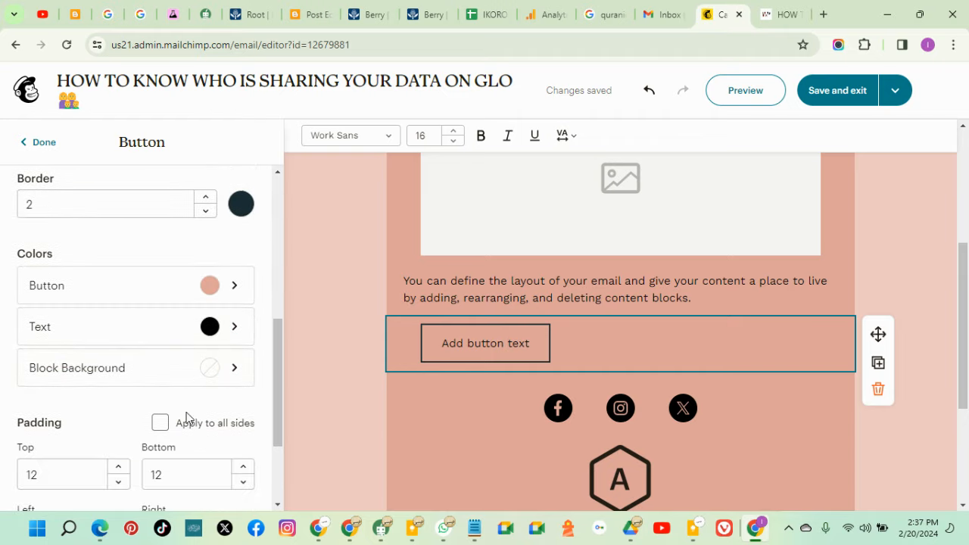
click(204, 374)
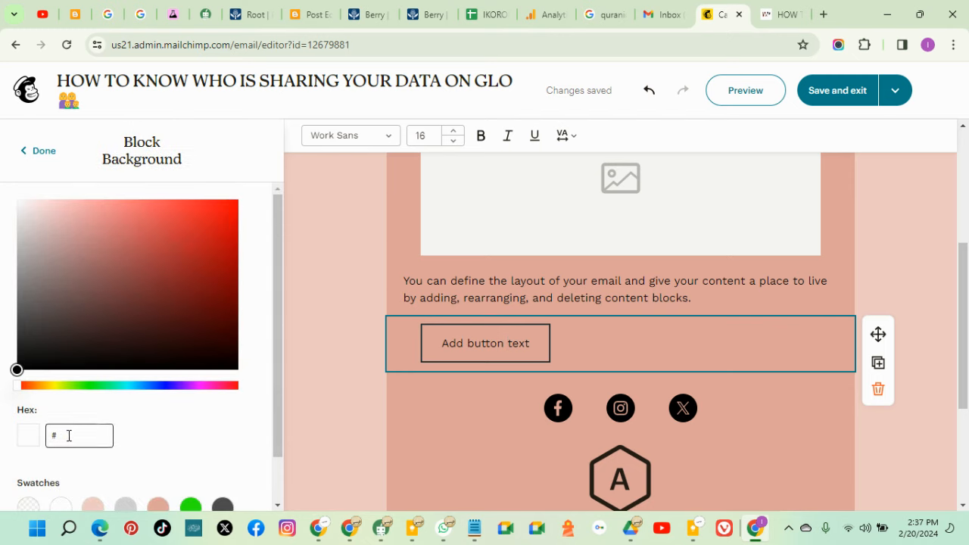
Paste 26F00C into the hex field and close the button block's colour settings
click(58, 435)
right_click(53, 439)
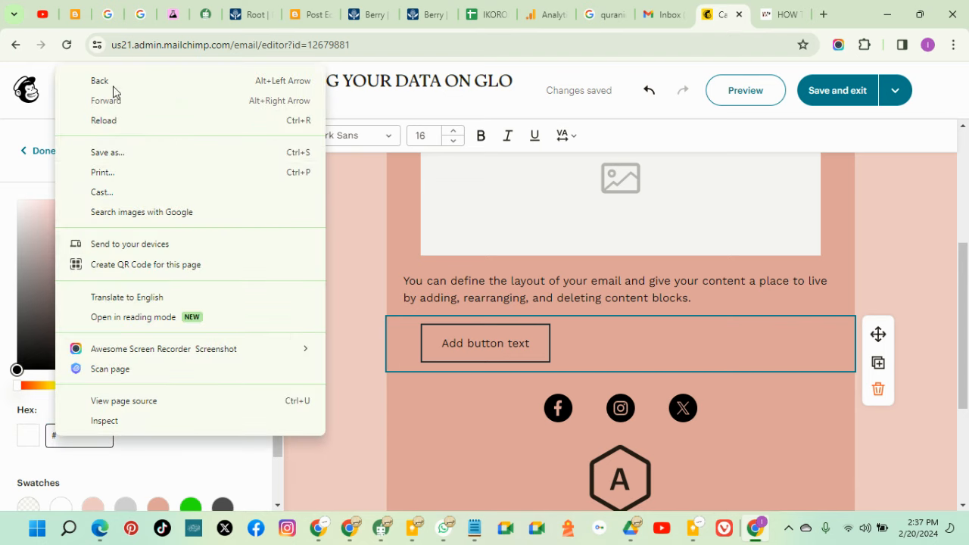
click(74, 435)
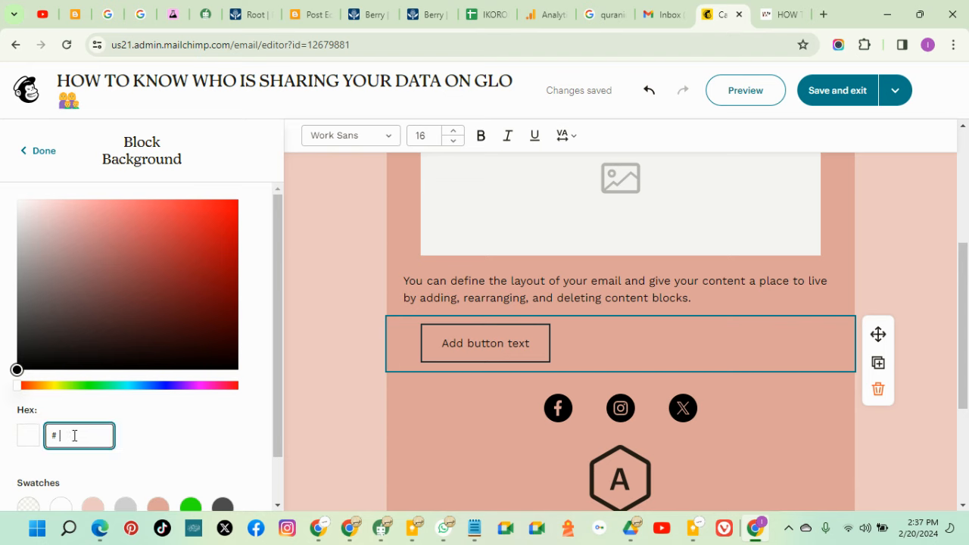
right_click(74, 435)
click(134, 227)
key(ctrl+v)
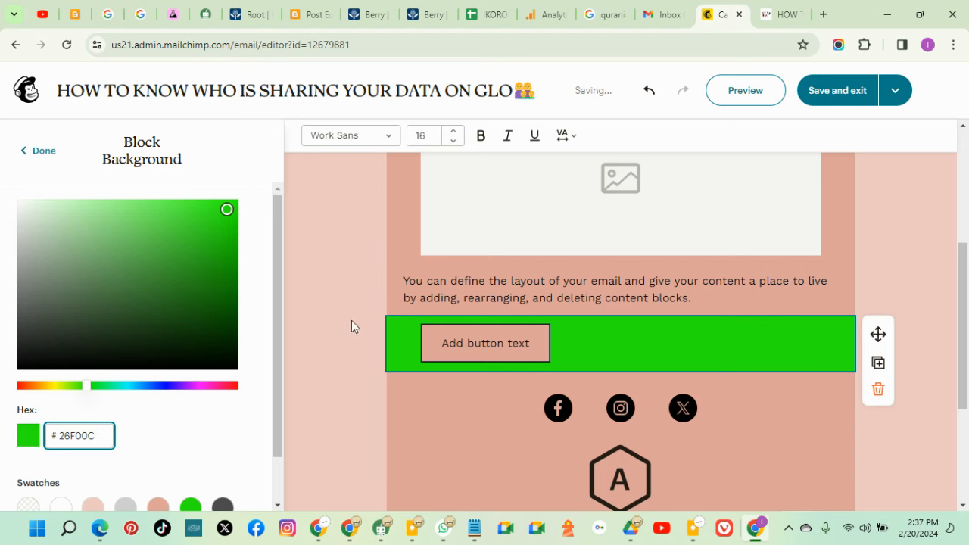
click(44, 150)
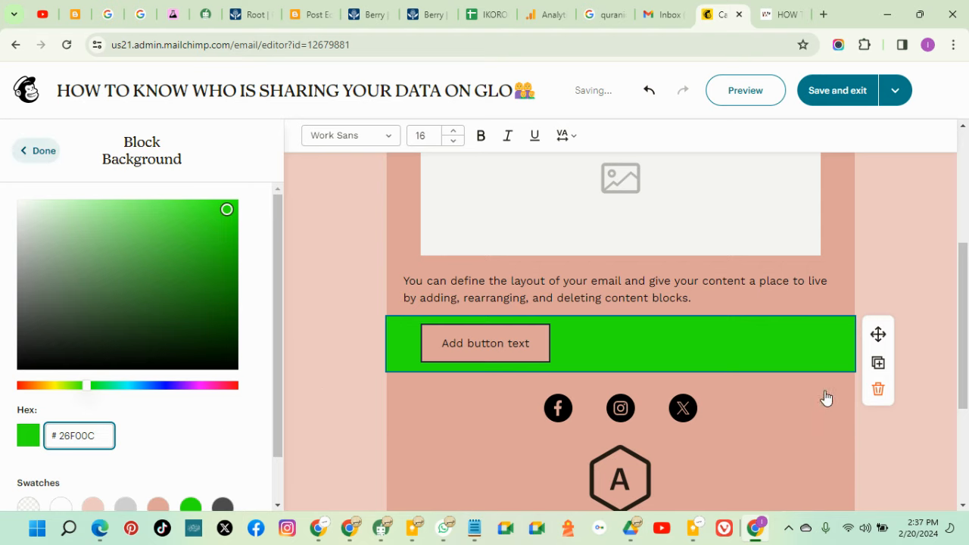
scroll(905, 447, down, 3)
scroll(789, 346, up, 2)
scroll(783, 349, down, 2)
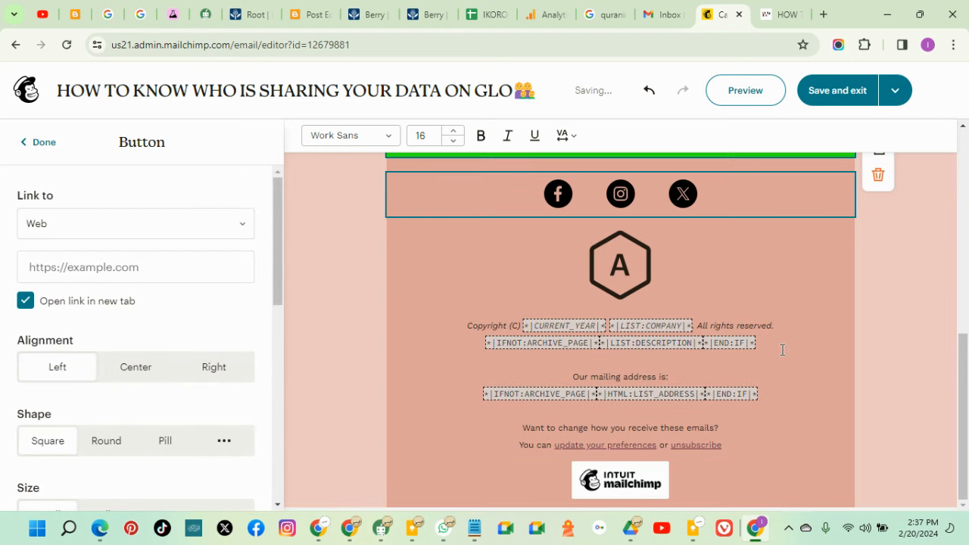
Inspect the footer Mailchimp badge block, then select the logo block at the top
click(750, 492)
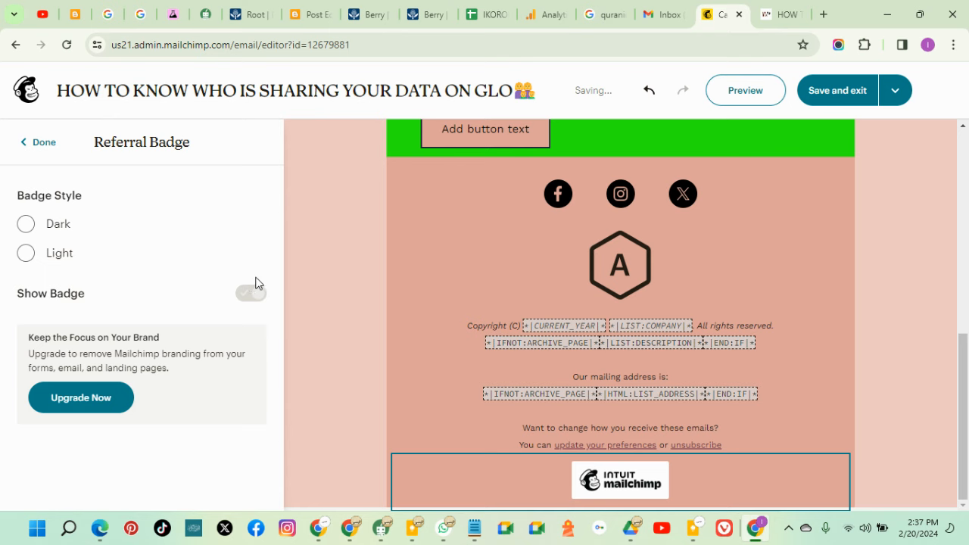
click(305, 272)
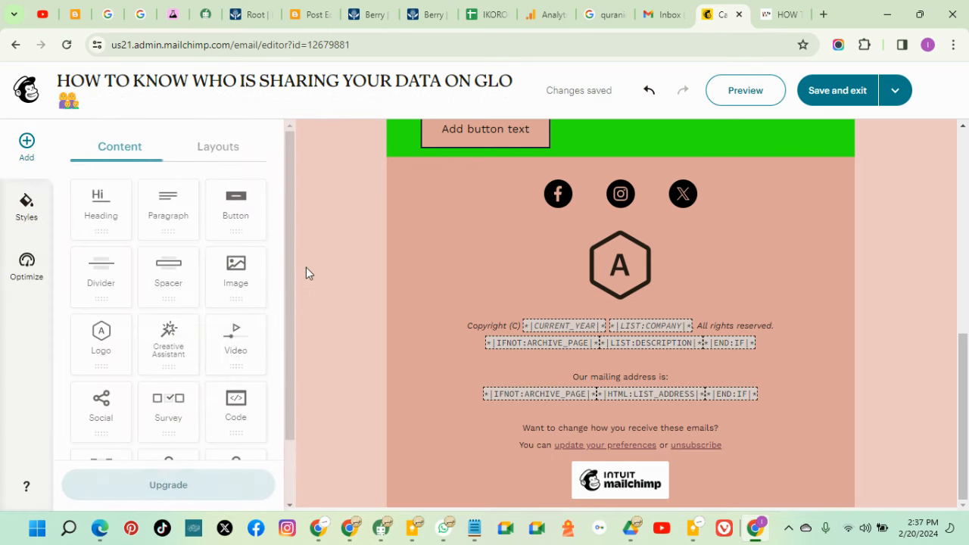
scroll(416, 256, up, 10)
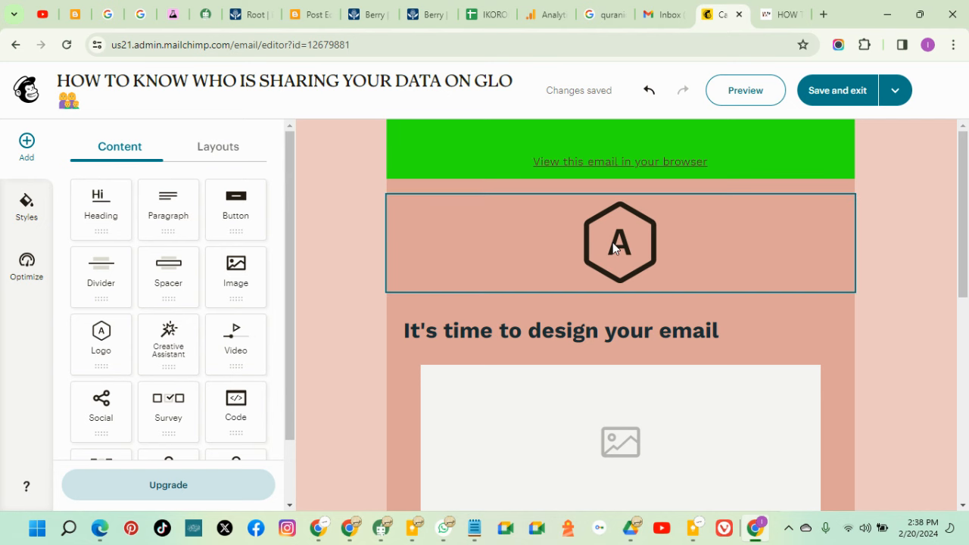
click(620, 243)
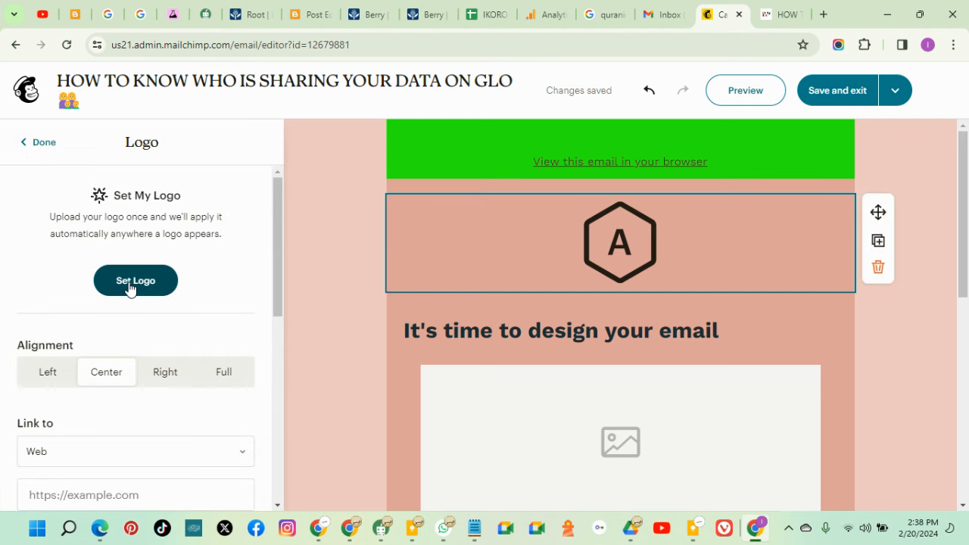
Switch to the Glo blog post tab, then open a new blank tab
click(768, 21)
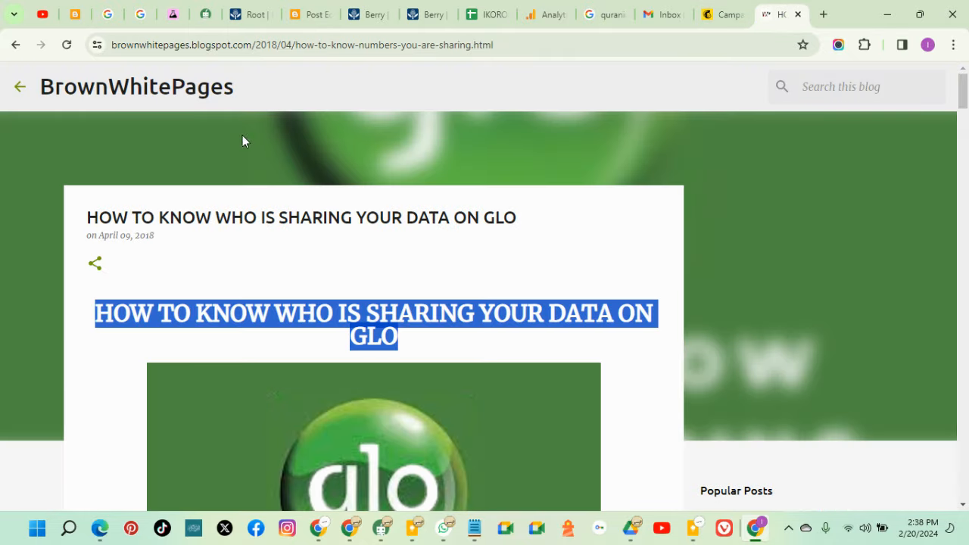
click(21, 88)
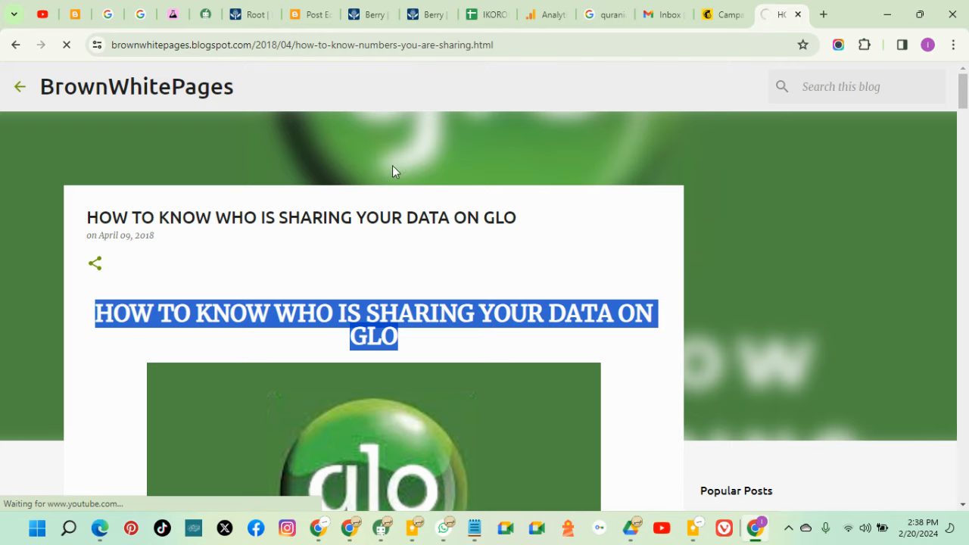
click(823, 14)
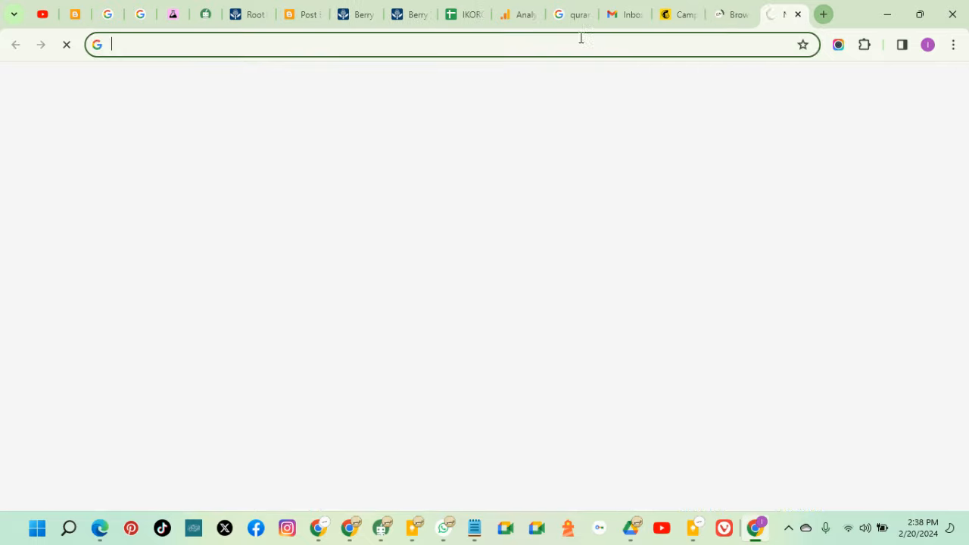
Search Google for brownwhitepages and preview one of the BrownWhitePages logo images
click(472, 45)
text(bro)
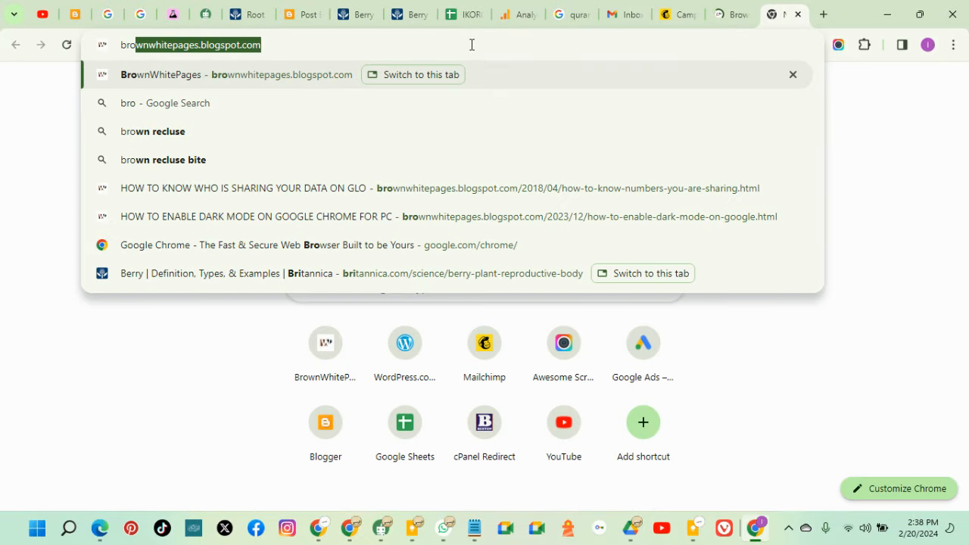
key(Right)
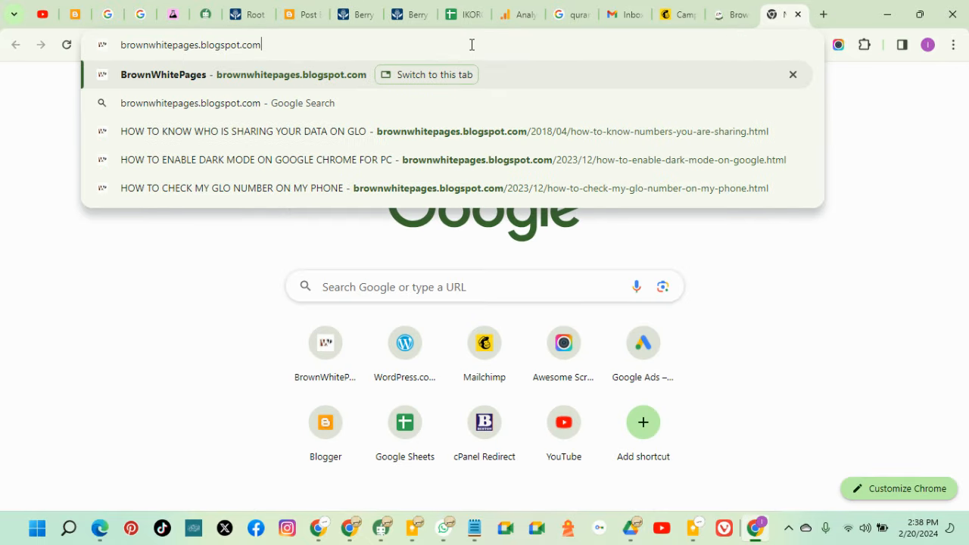
key(BackSpace)
key(BackSpace)
key(BackSpace)
key(BackSpace)
key(BackSpace)
key(BackSpace)
key(BackSpace)
key(BackSpace)
key(BackSpace)
key(BackSpace)
key(BackSpace)
key(BackSpace)
key(BackSpace)
key(Return)
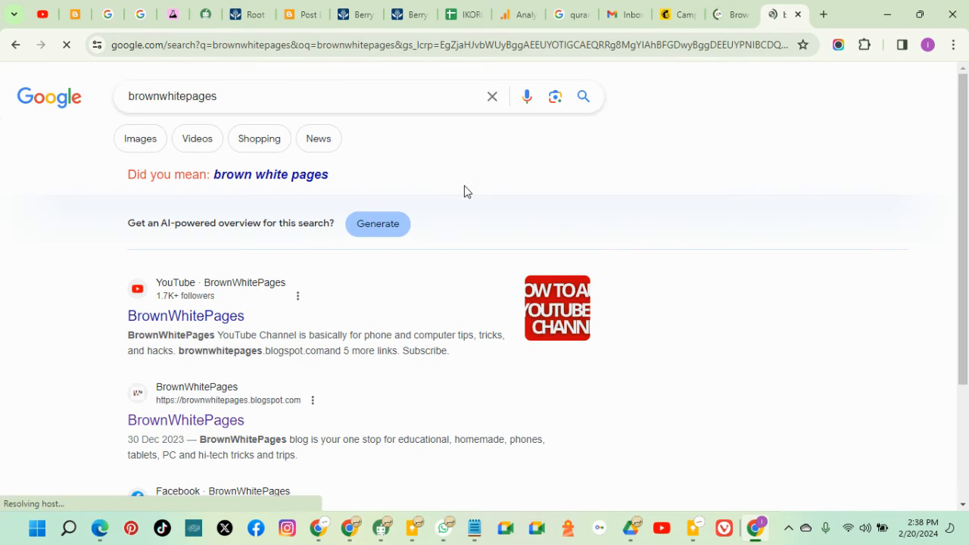
scroll(379, 296, down, 4)
scroll(383, 296, up, 1)
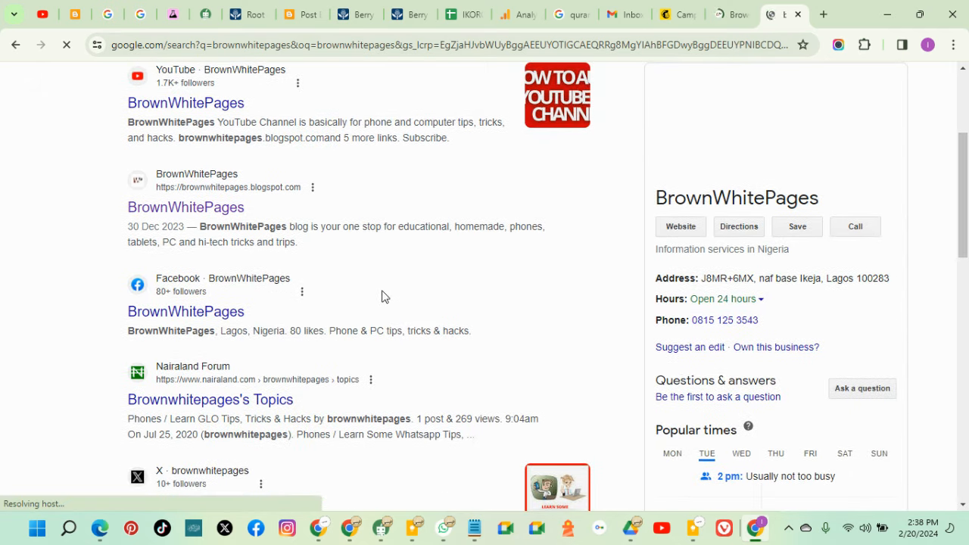
scroll(212, 190, up, 3)
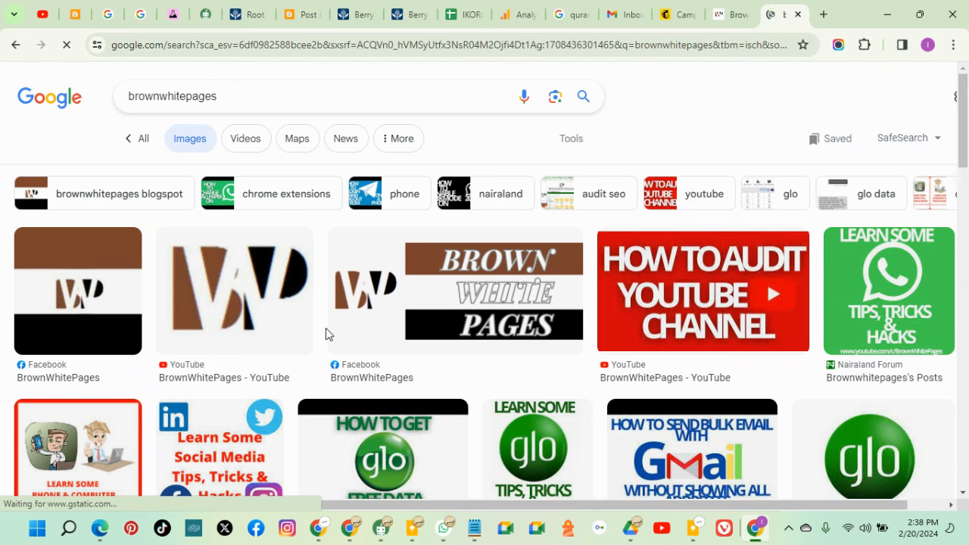
click(227, 271)
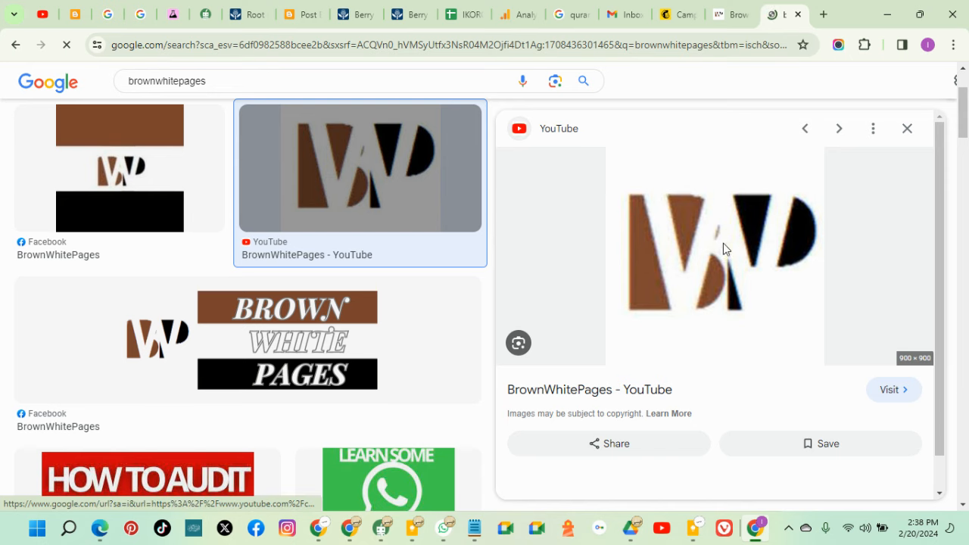
Open the previewed logo image in its own browser tab
right_click(723, 243)
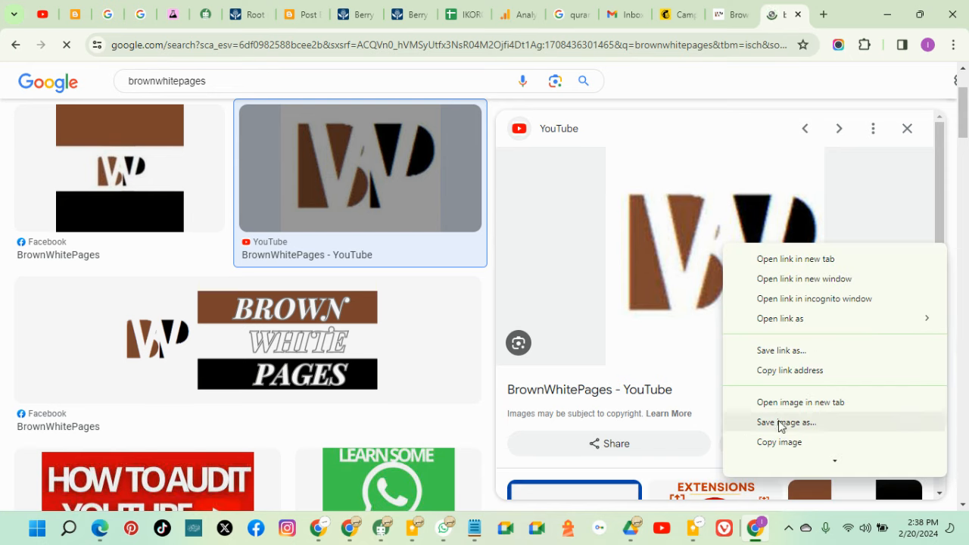
right_click(676, 252)
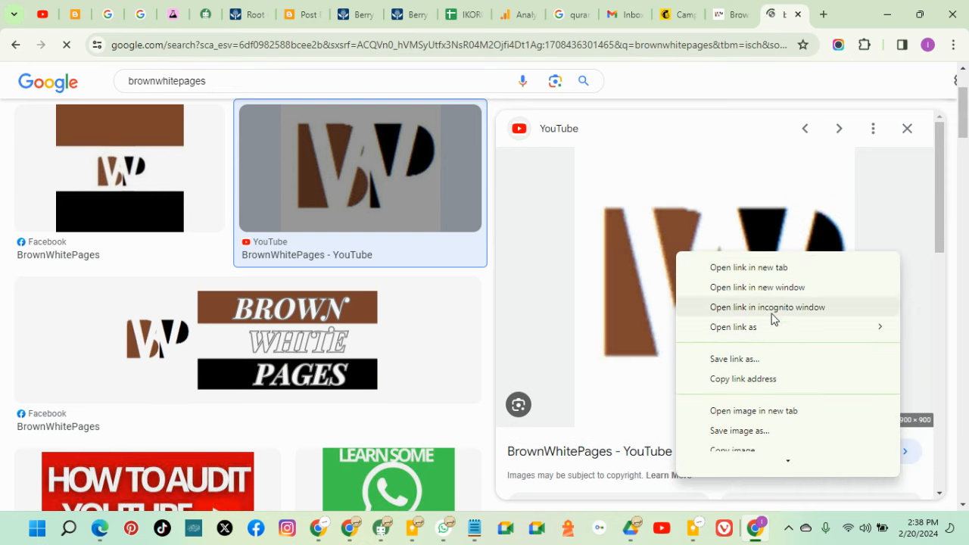
click(780, 412)
click(780, 14)
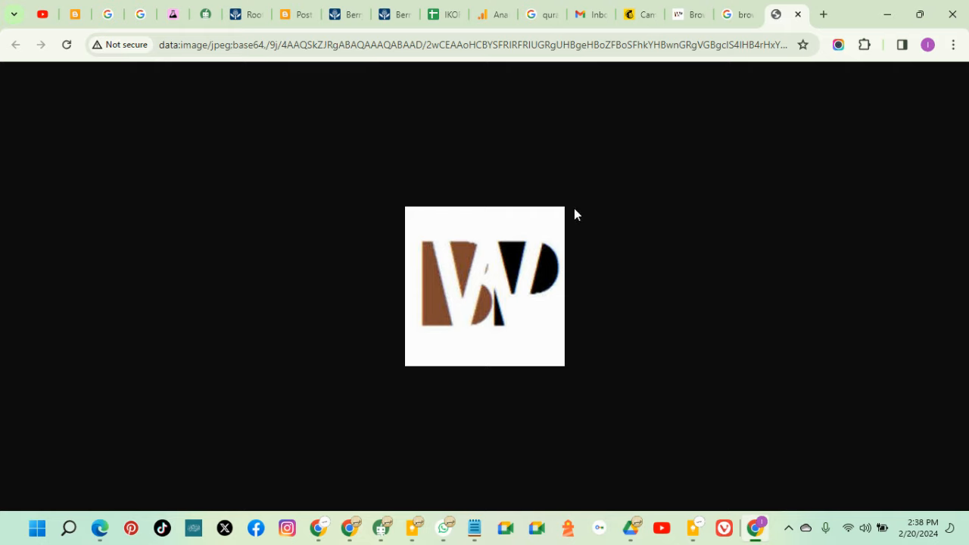
Save the logo image to Downloads as brownwhitepages.jpg
right_click(477, 278)
click(553, 99)
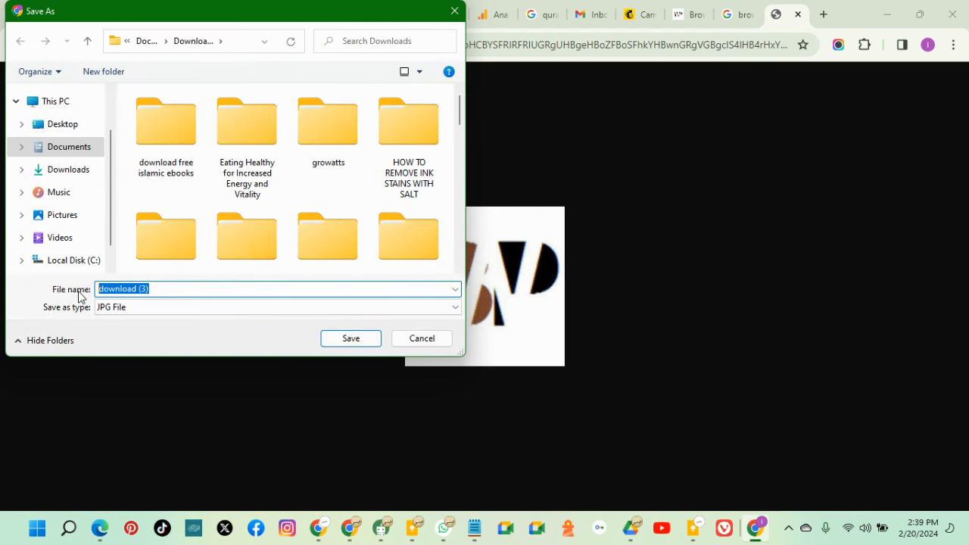
text(bro)
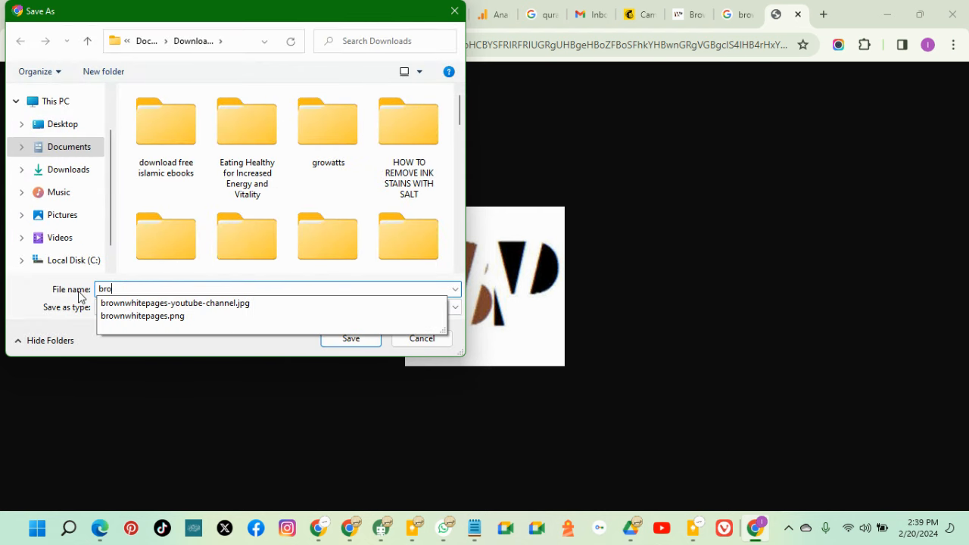
click(174, 316)
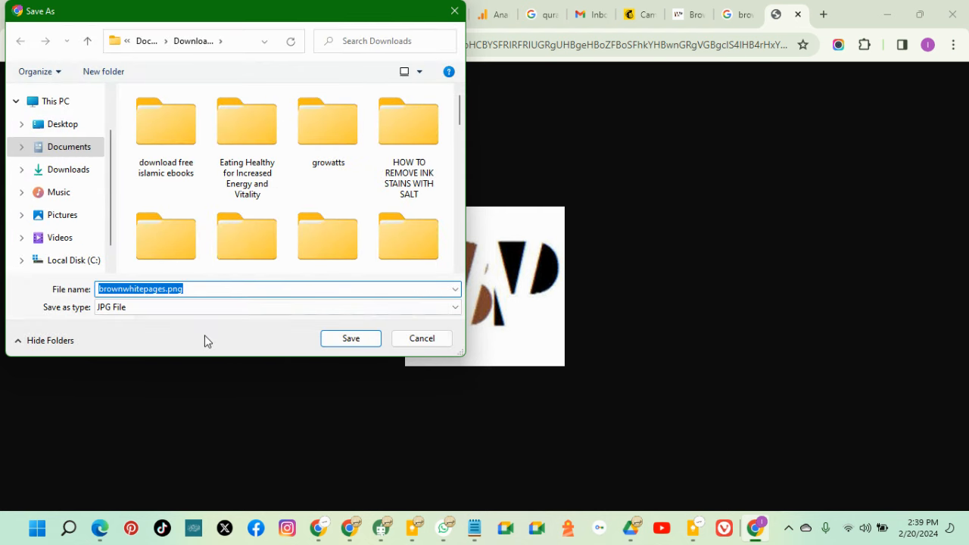
click(210, 289)
key(BackSpace)
key(BackSpace)
key(BackSpace)
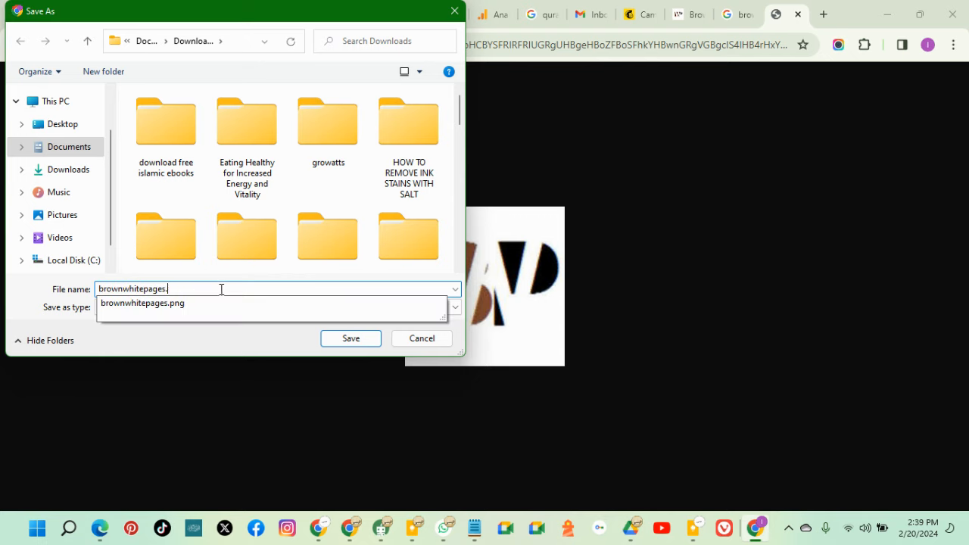
key(BackSpace)
click(347, 344)
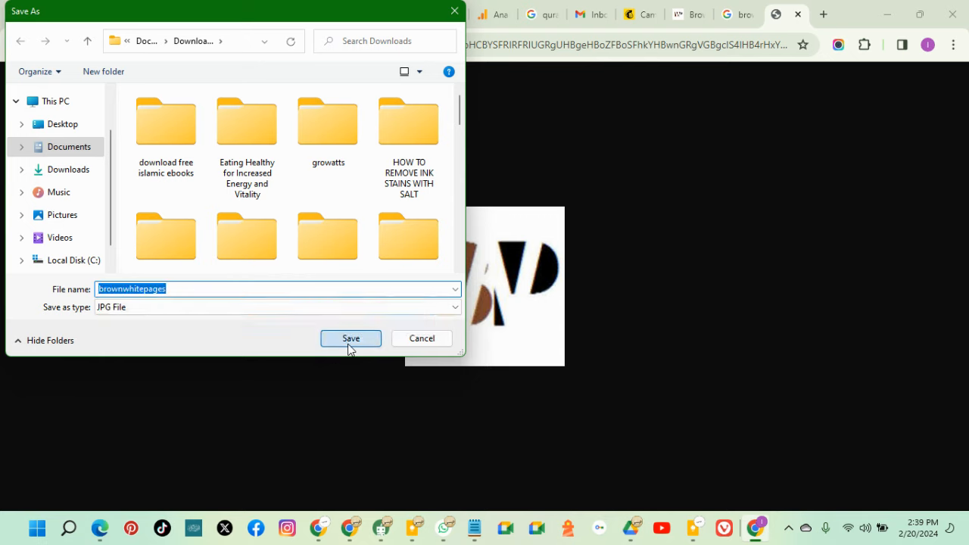
click(347, 344)
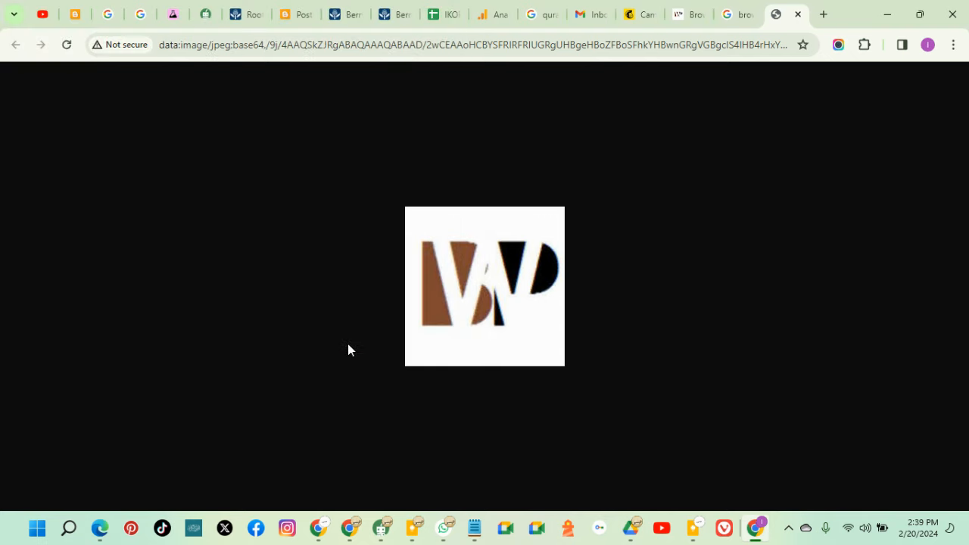
click(642, 15)
Upload brownwhitepages from Quick access recent files as the email's logo image
mouse_move(630, 254)
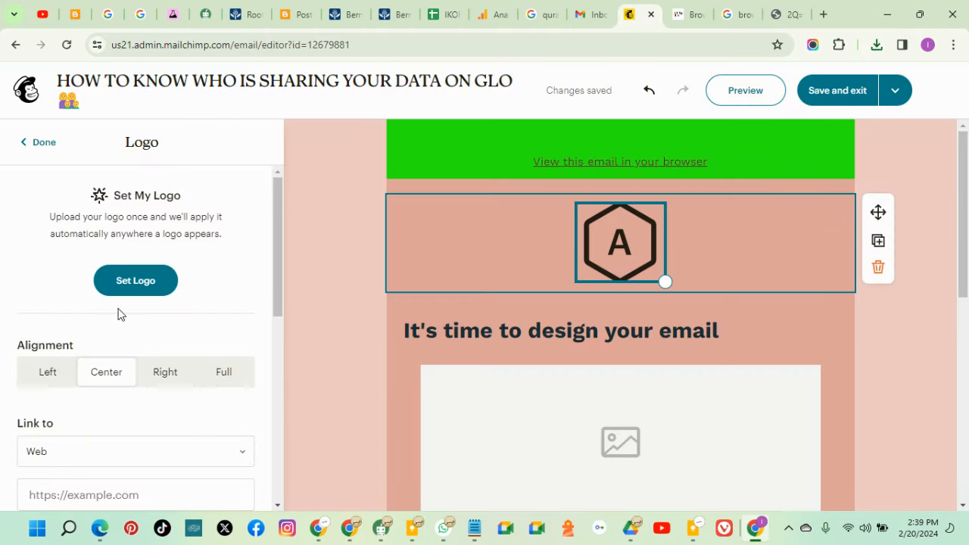
click(130, 286)
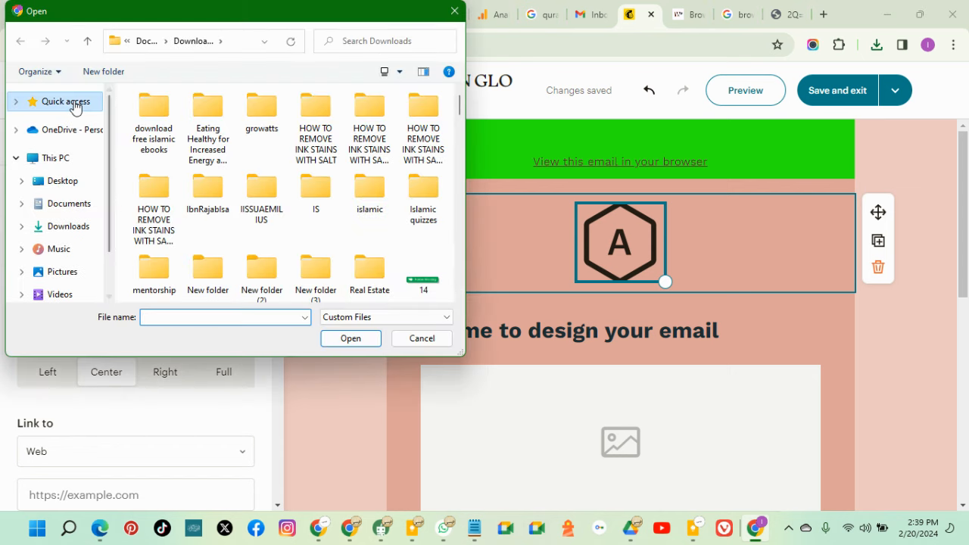
click(75, 102)
scroll(222, 238, down, 2)
click(193, 266)
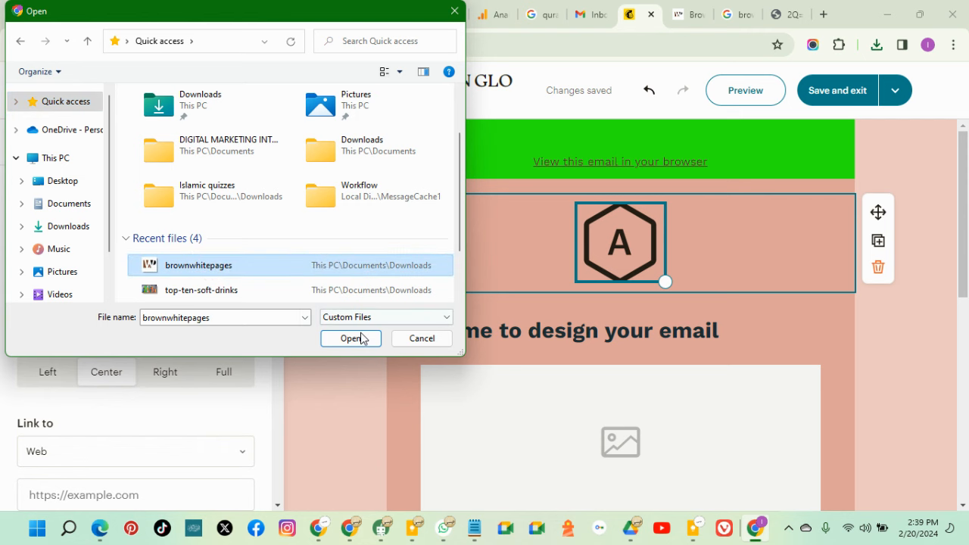
click(362, 334)
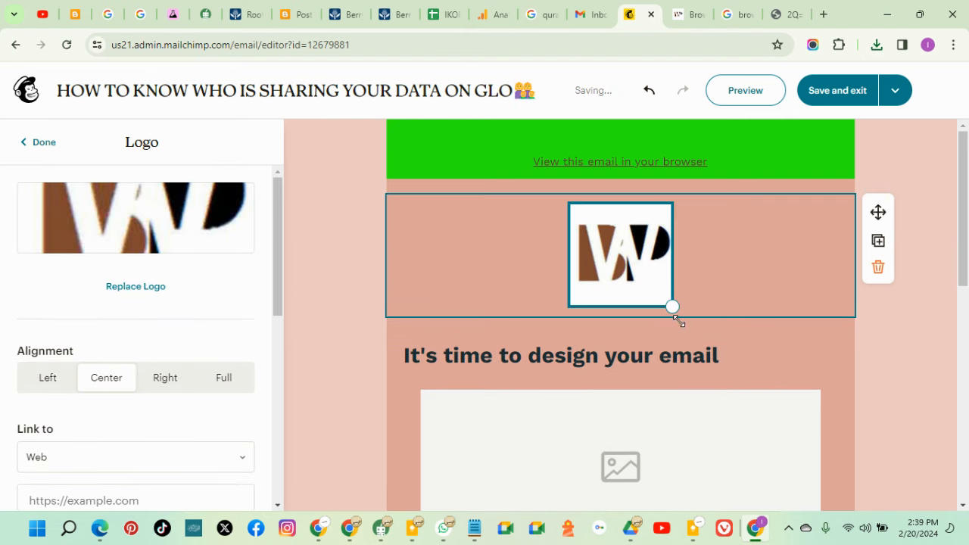
click(762, 320)
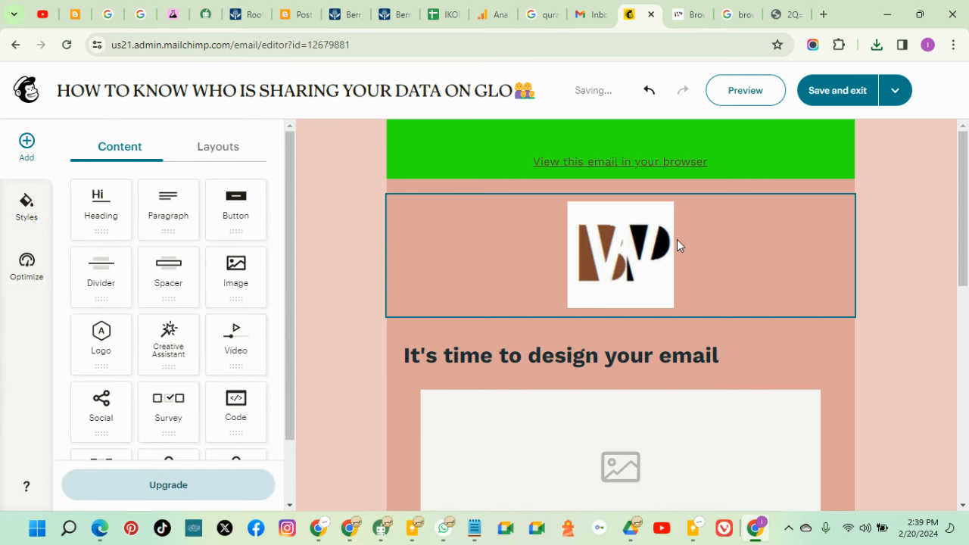
click(774, 237)
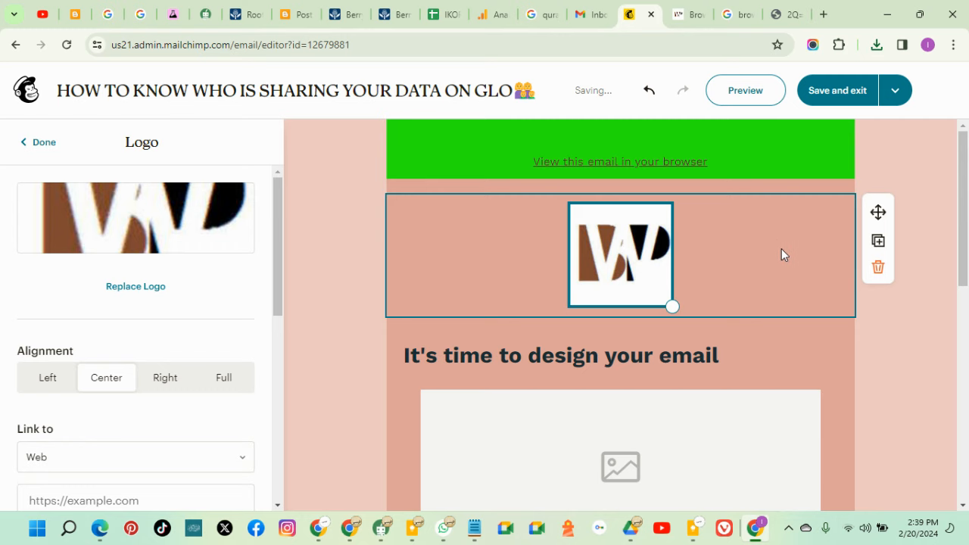
scroll(142, 401, down, 5)
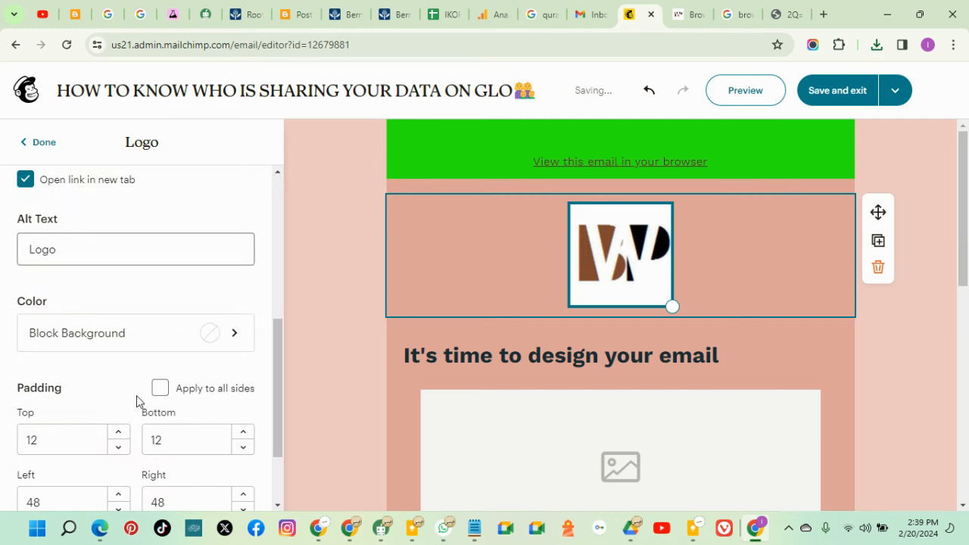
Give the logo block a white background and delete the spacers above and below it
click(212, 336)
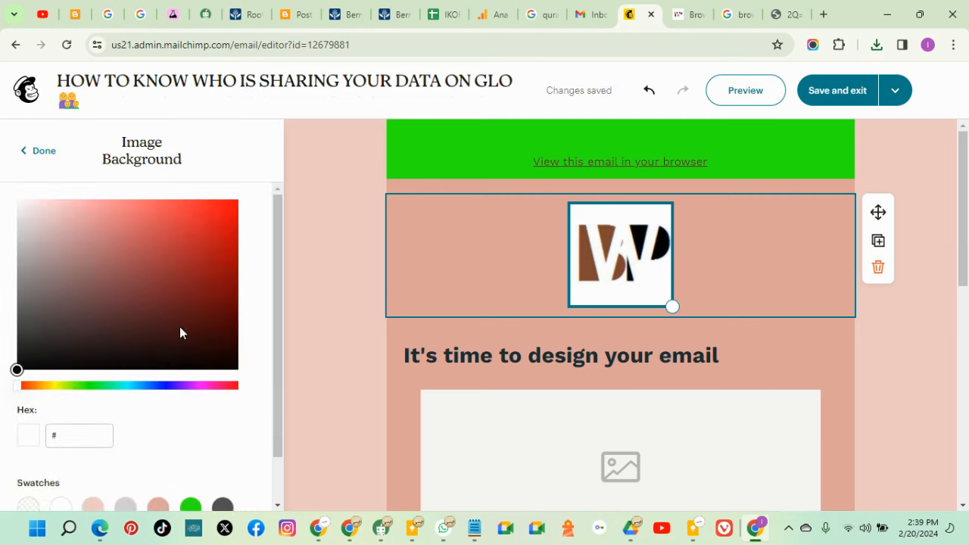
click(62, 455)
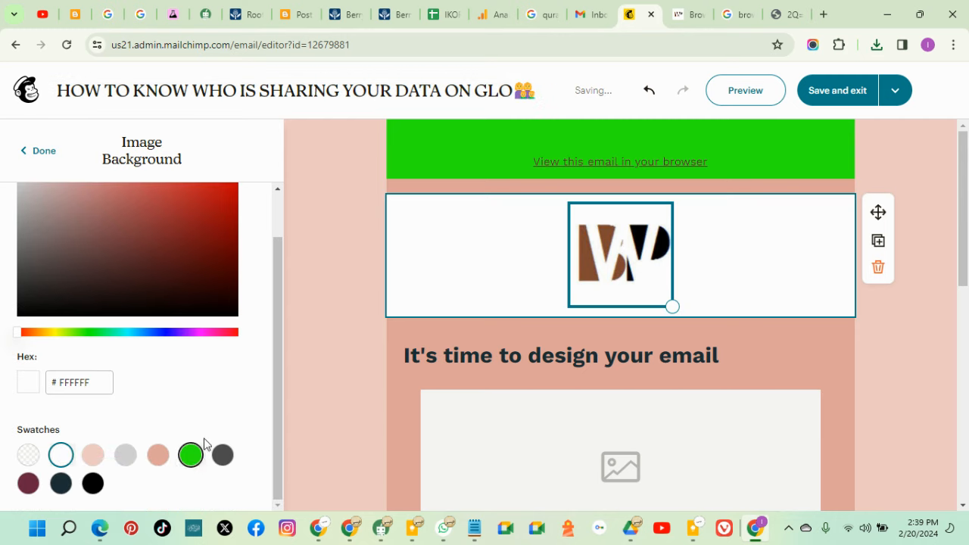
click(926, 387)
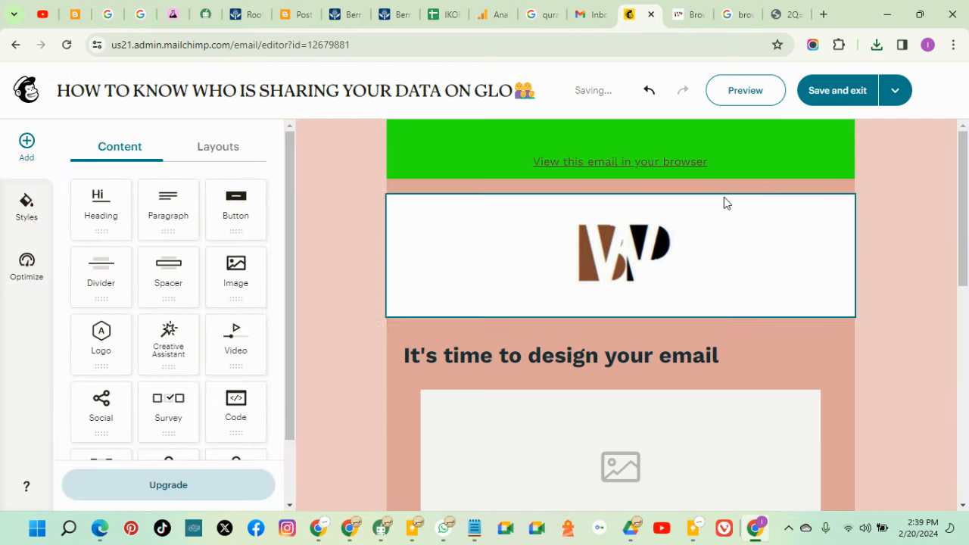
click(697, 189)
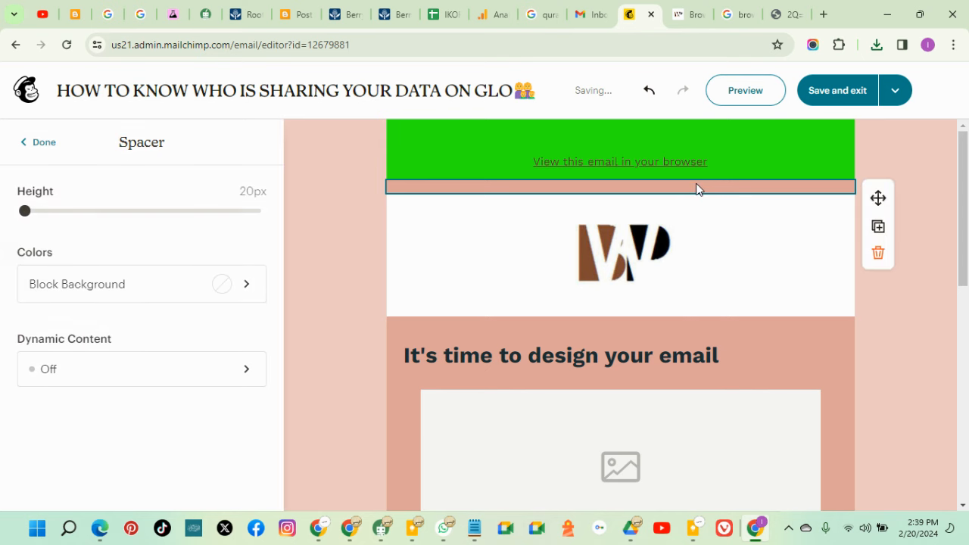
click(878, 254)
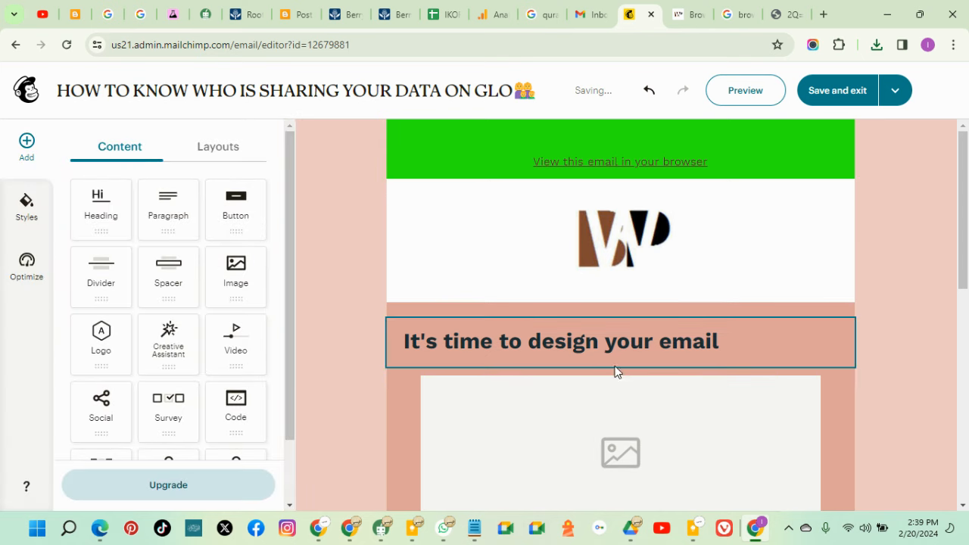
click(514, 311)
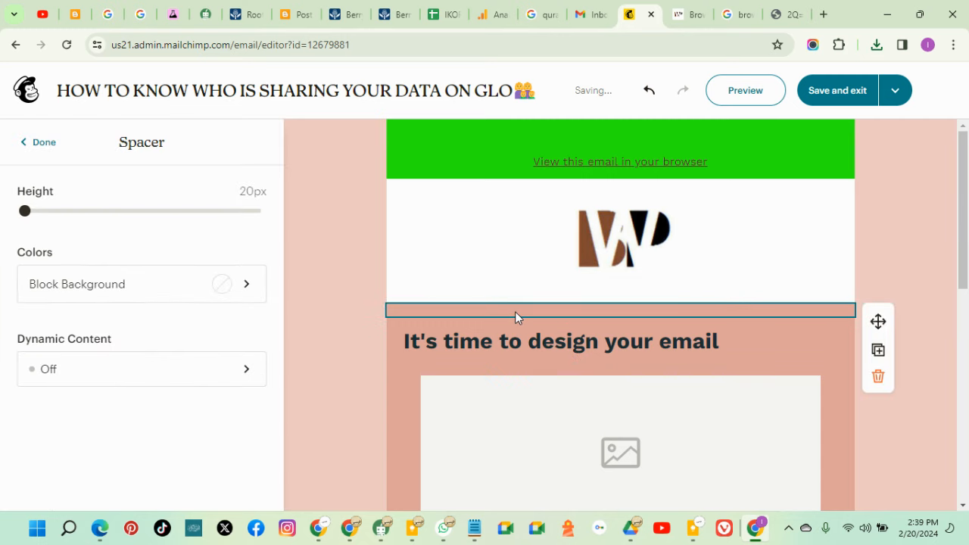
click(879, 376)
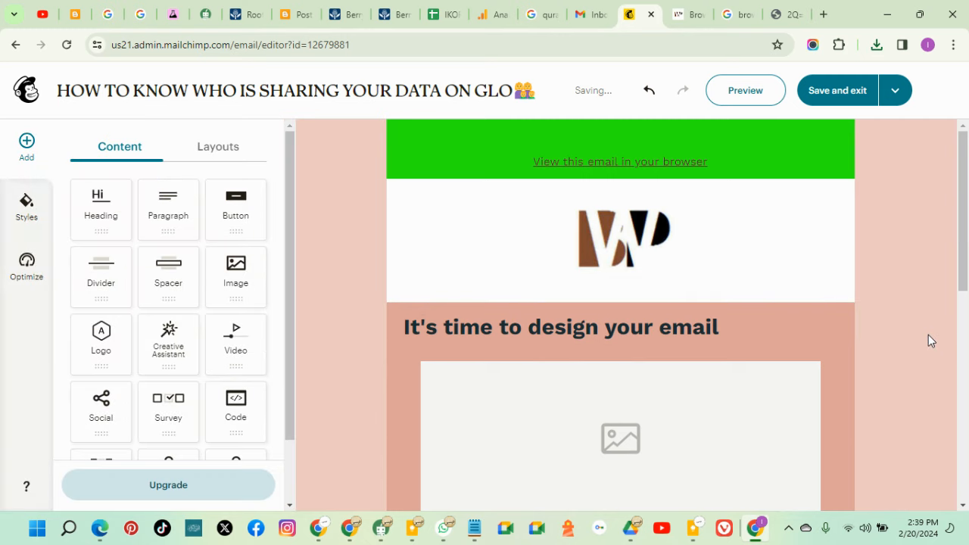
Copy the BrownWhitePages blog address from the blog's tab
click(627, 248)
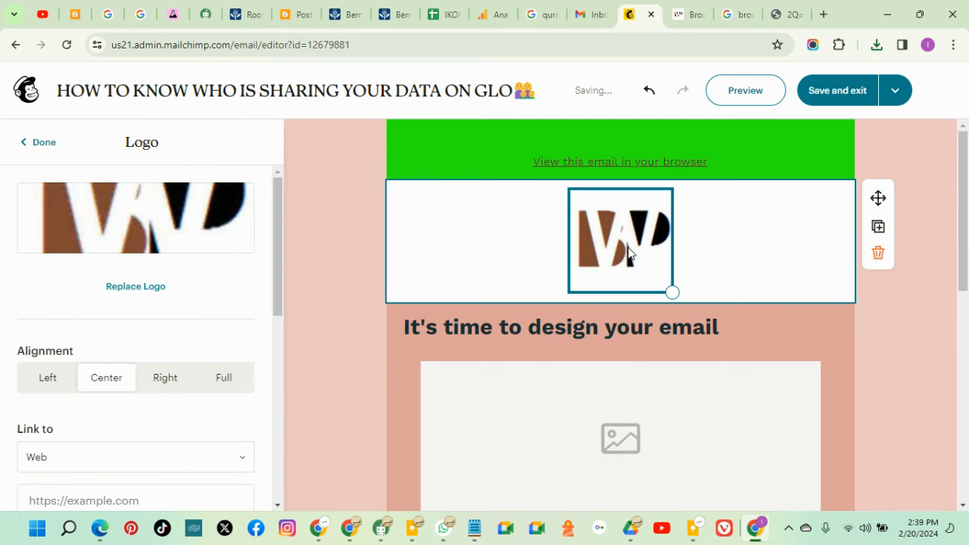
scroll(281, 264, down, 3)
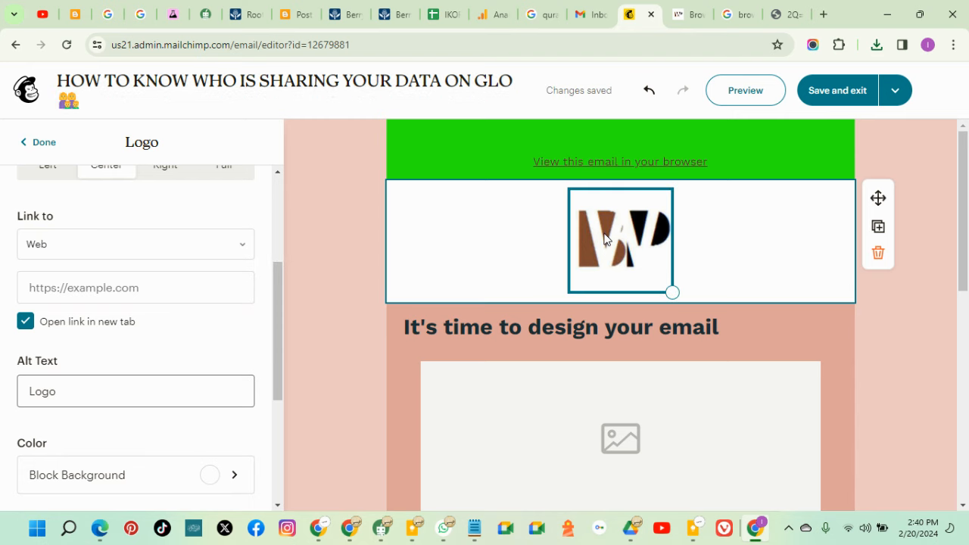
click(686, 18)
drag(265, 42, 109, 44)
right_click(131, 46)
click(182, 176)
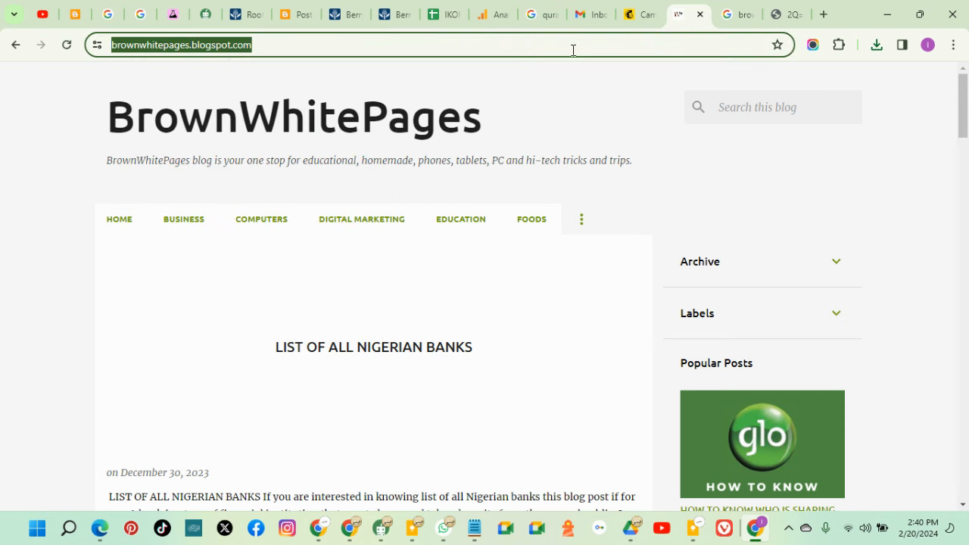
click(638, 16)
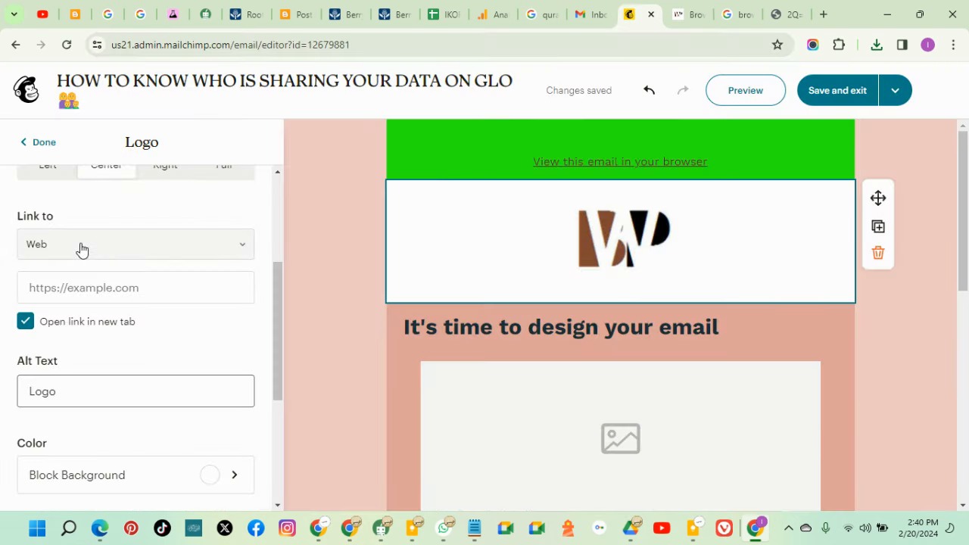
click(99, 287)
right_click(99, 287)
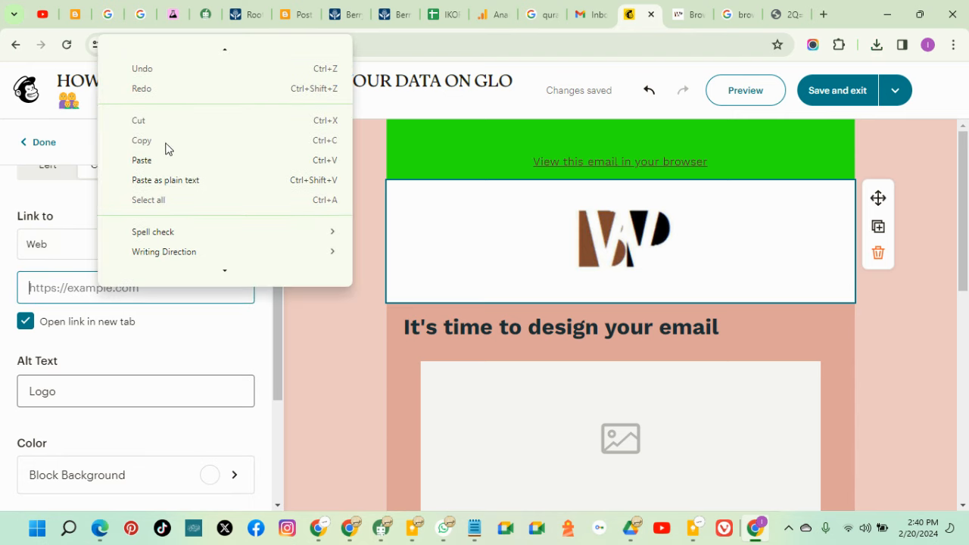
click(154, 158)
click(652, 266)
scroll(162, 356, down, 2)
scroll(162, 355, up, 3)
click(37, 143)
scroll(901, 353, down, 1)
scroll(899, 348, down, 1)
Give the heading block a white background
scroll(856, 344, up, 1)
click(812, 258)
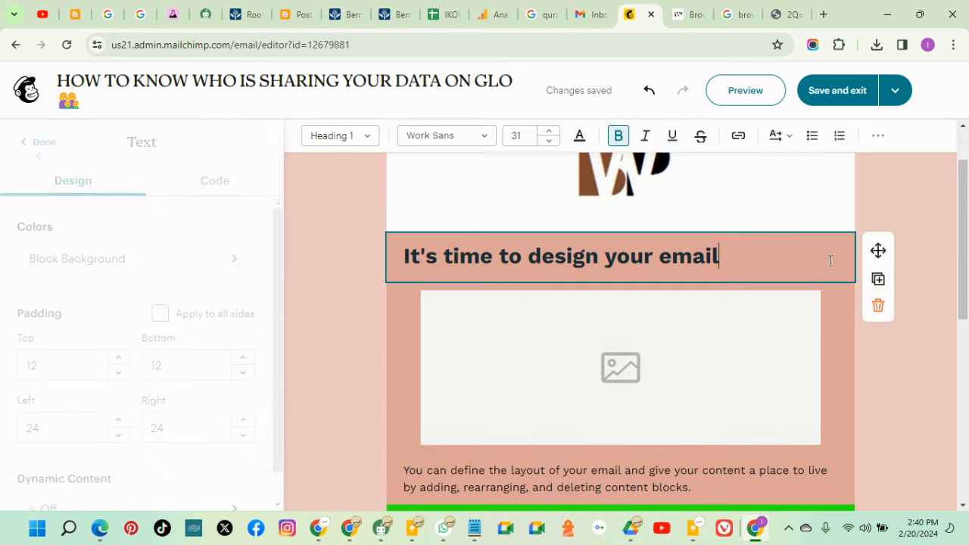
click(213, 253)
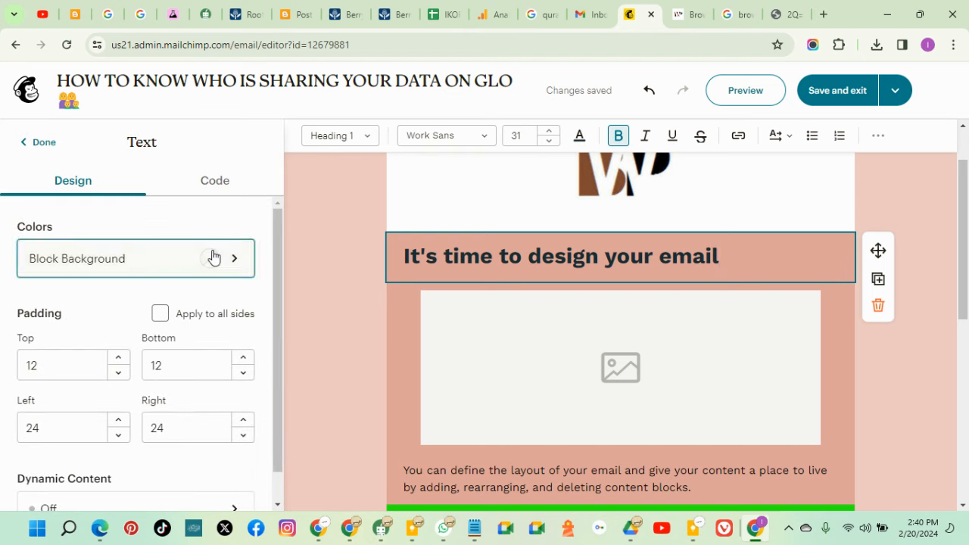
scroll(65, 439, down, 1)
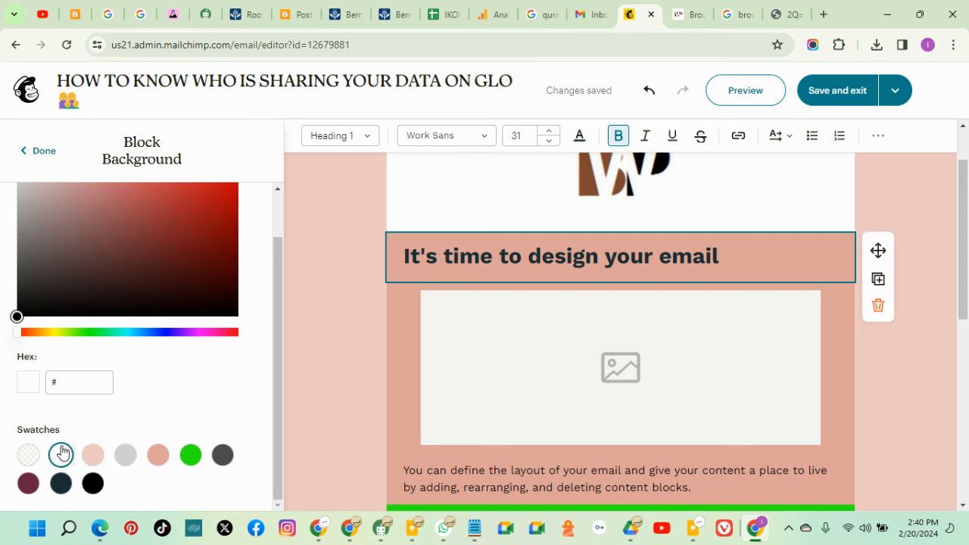
click(60, 455)
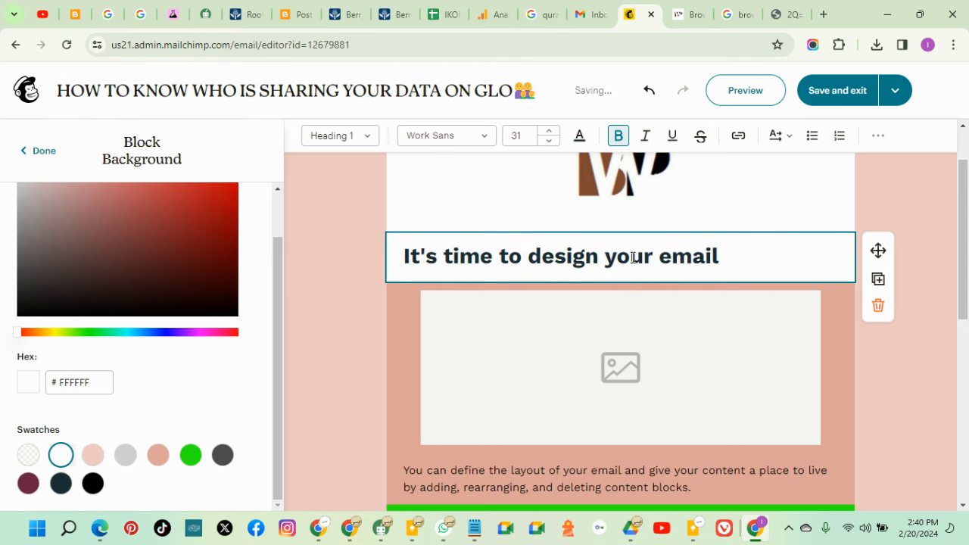
Replace the placeholder heading with the copied title 'HOW TO KNOW WHO IS SHARING YOUR DATA ON GLO'
click(689, 15)
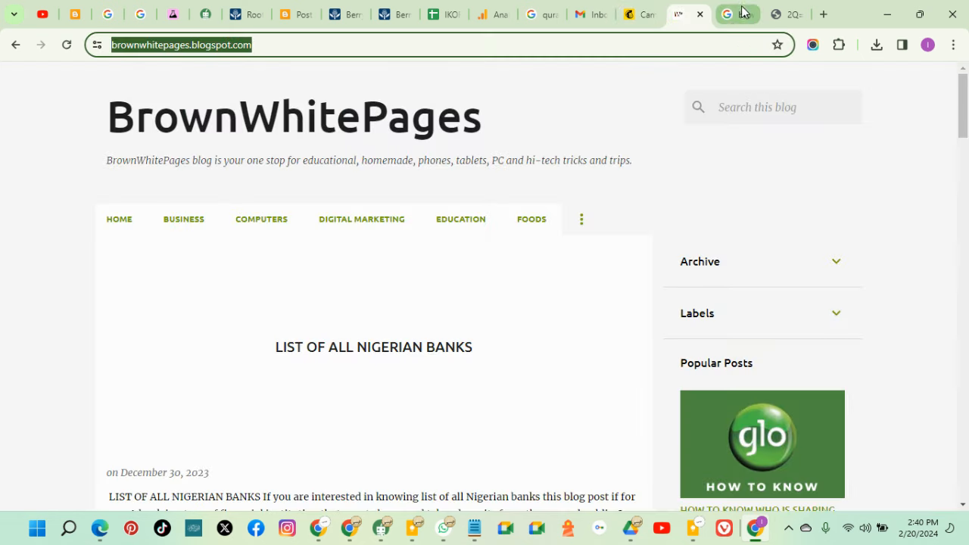
click(22, 48)
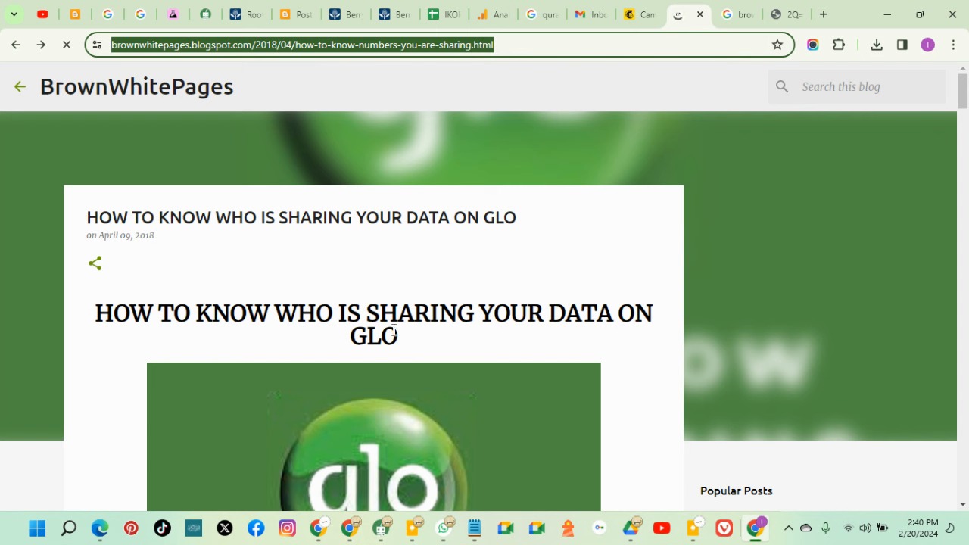
drag(393, 331, 99, 315)
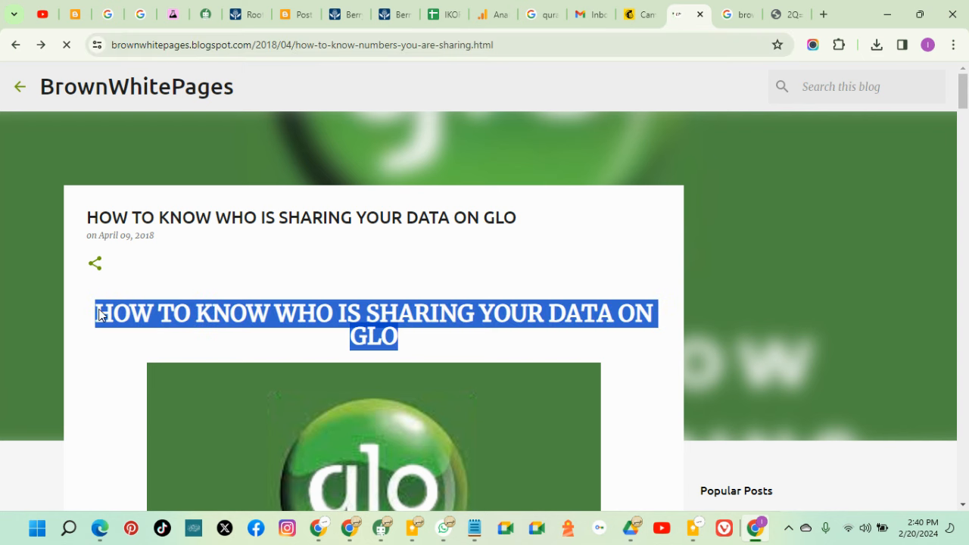
right_click(112, 311)
click(171, 112)
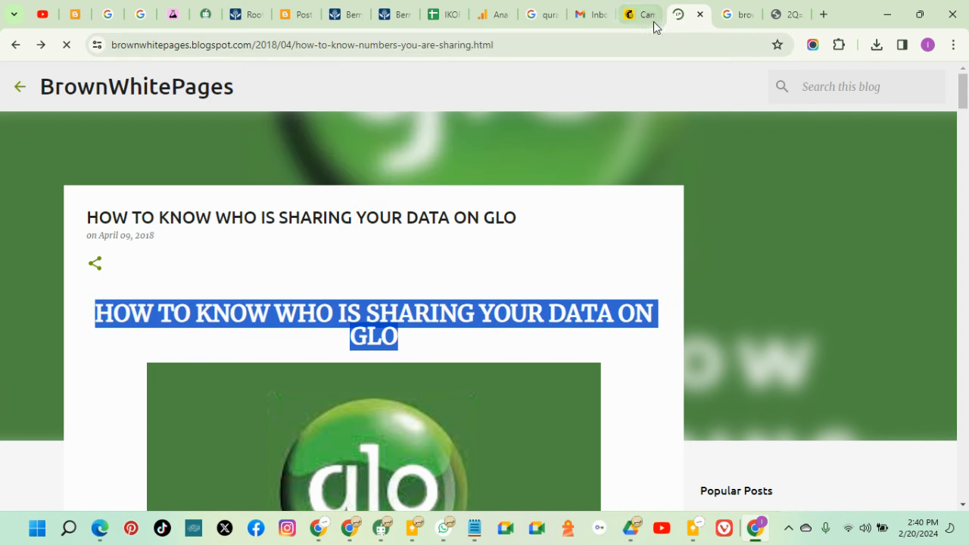
click(642, 17)
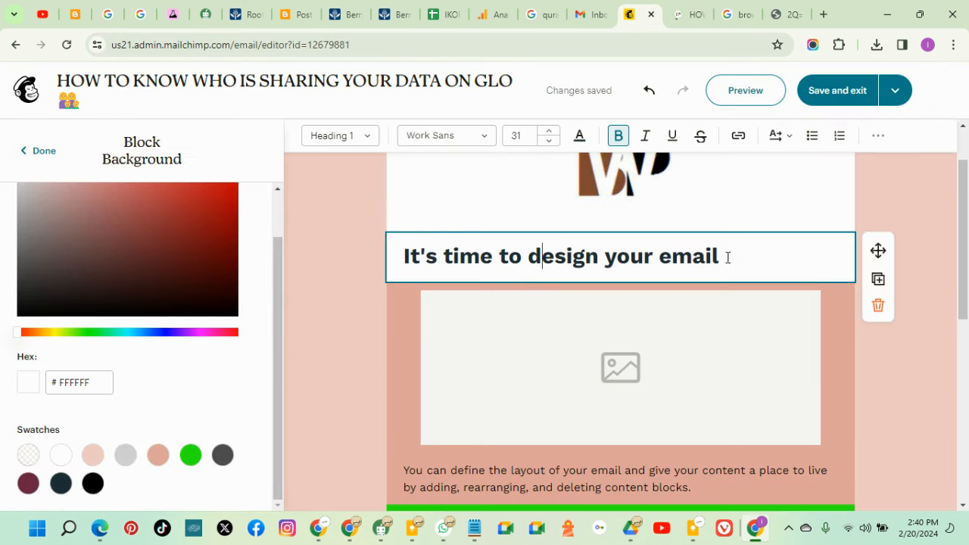
drag(759, 256, 400, 267)
right_click(421, 260)
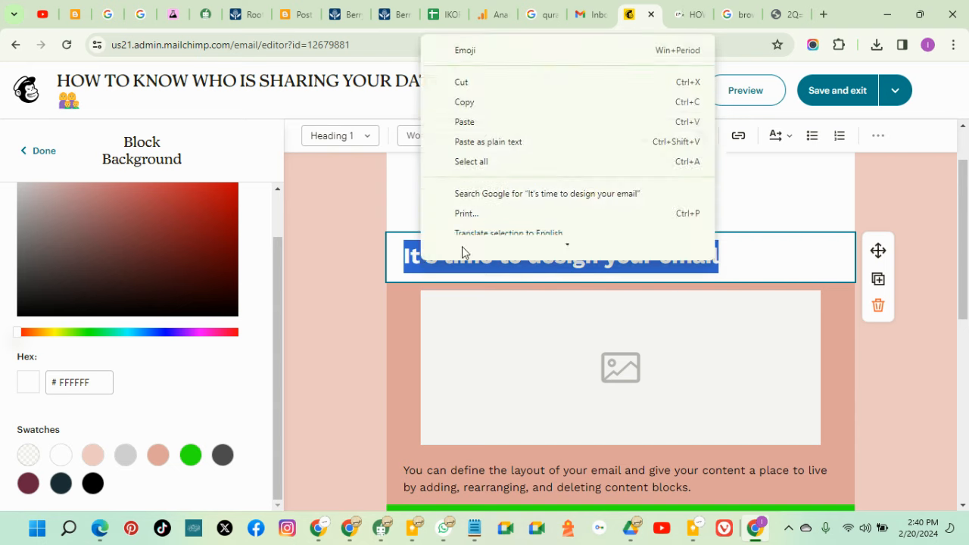
click(496, 128)
Centre-align the new heading text
drag(565, 331, 403, 288)
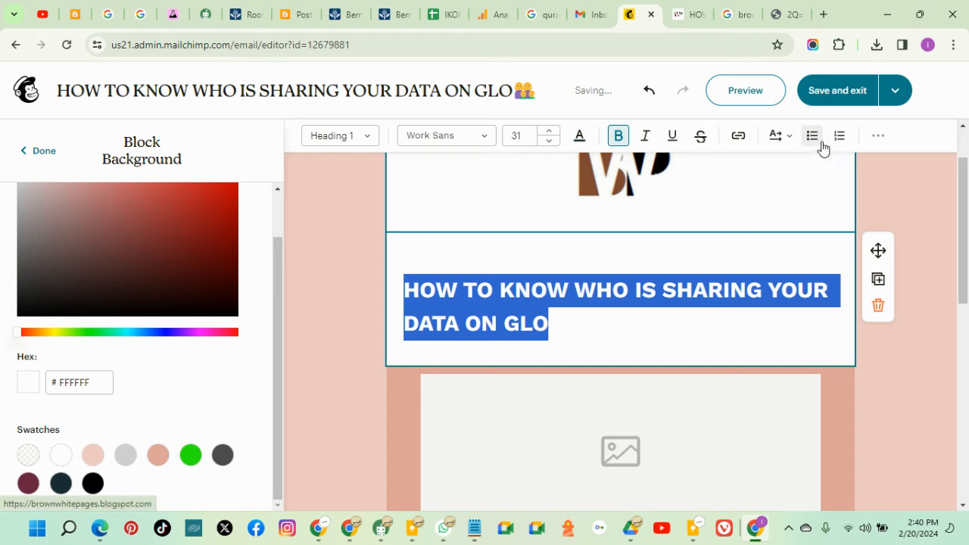
click(882, 139)
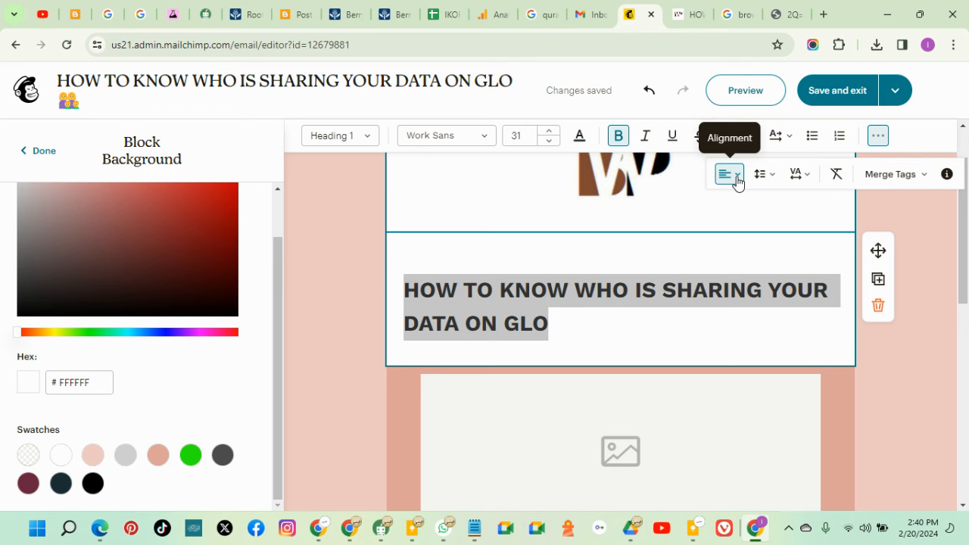
click(736, 176)
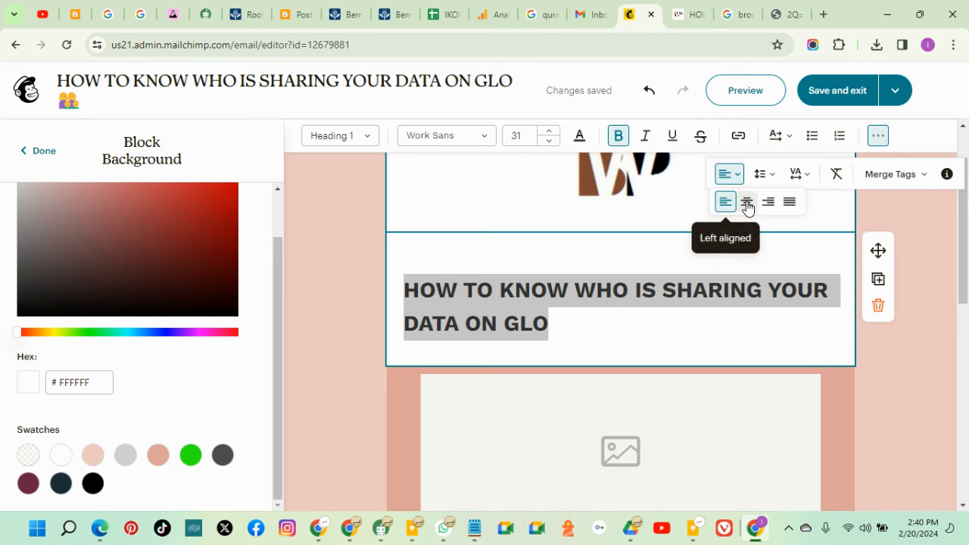
click(747, 201)
click(885, 389)
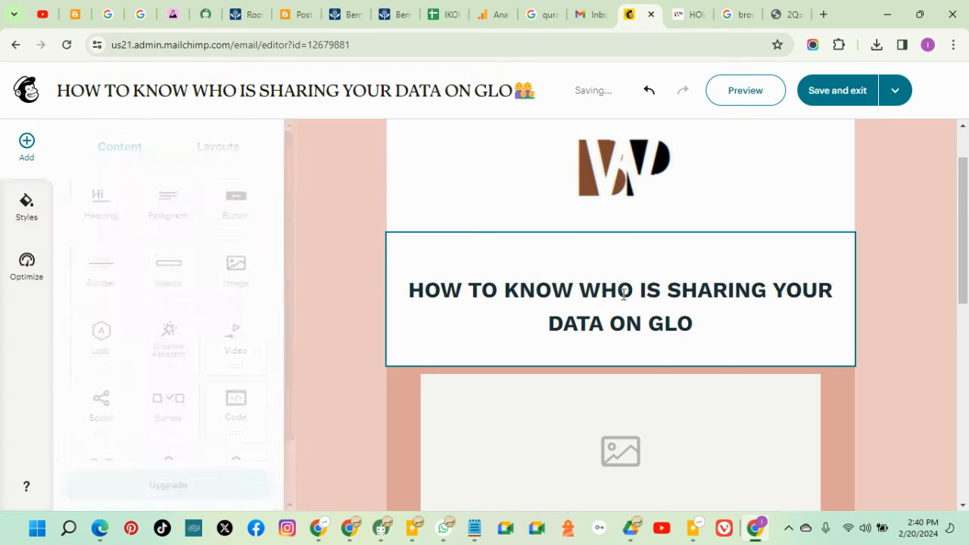
Delete the empty lines above and below the heading
click(538, 274)
click(433, 269)
key(Delete)
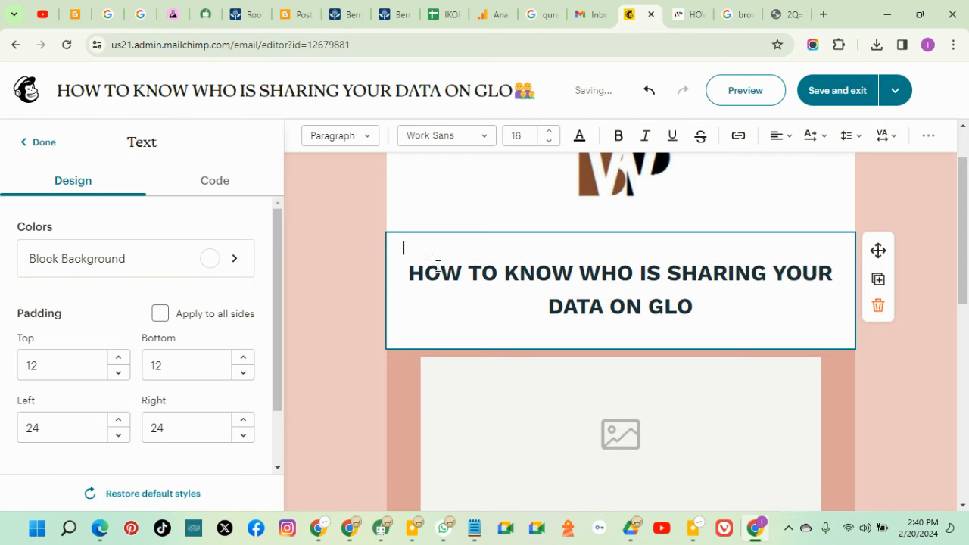
click(525, 316)
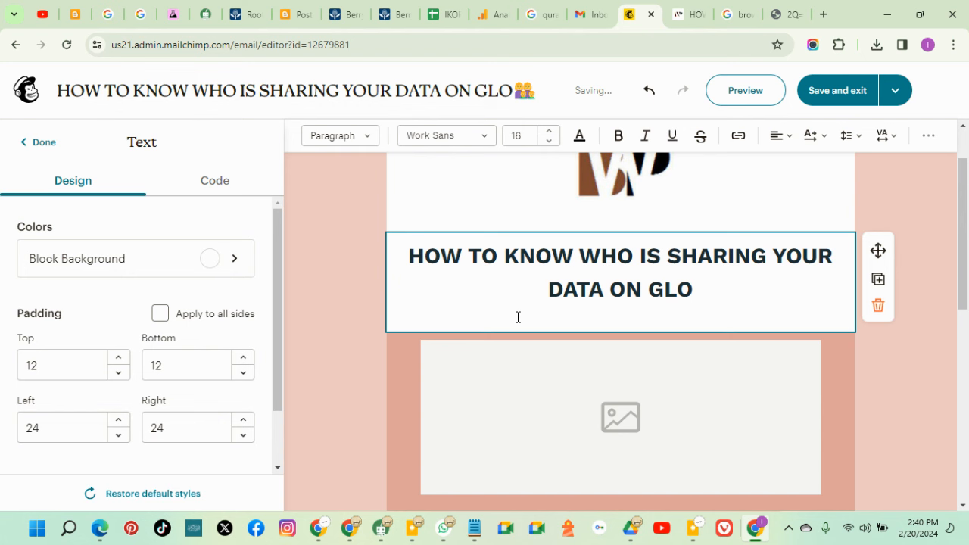
key(BackSpace)
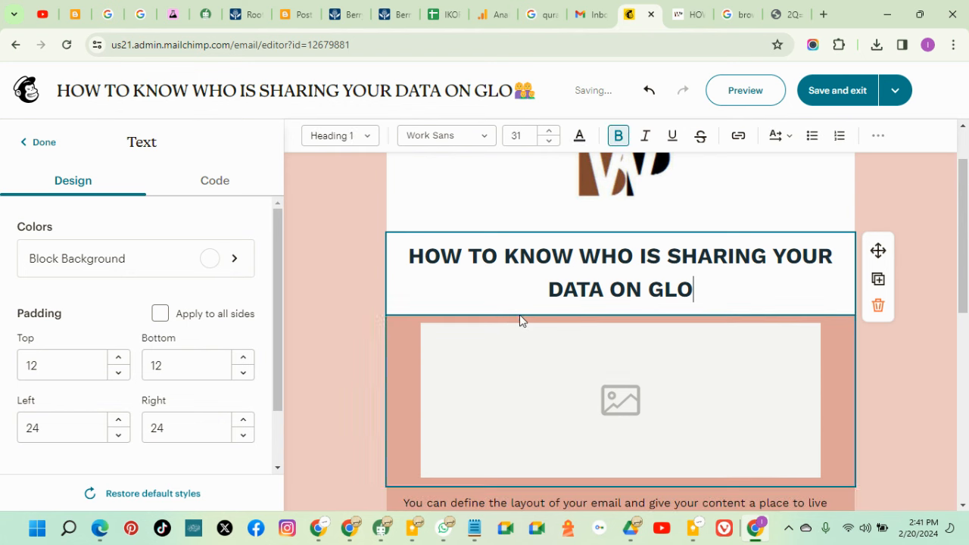
click(576, 225)
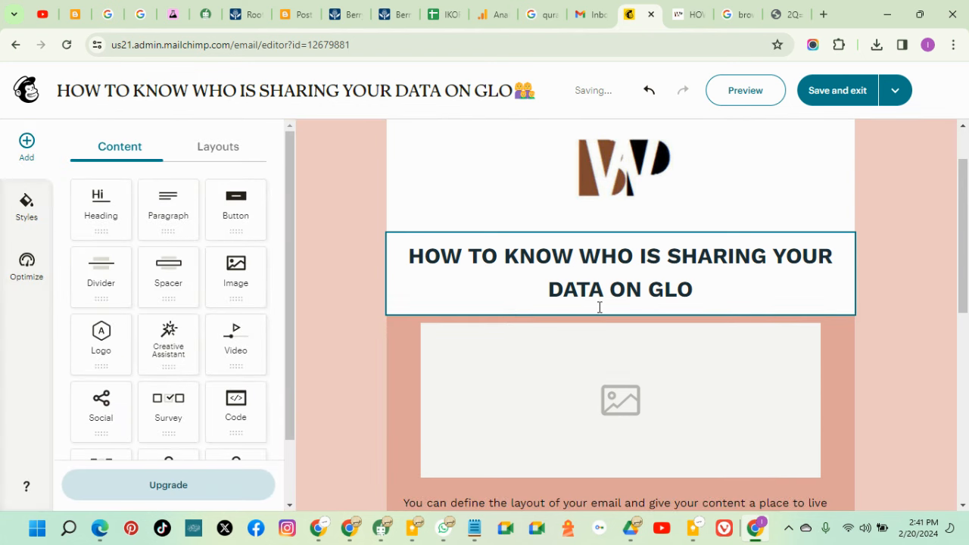
scroll(733, 378, down, 1)
Set the empty image block's background to white (#FFFFFF)
click(403, 269)
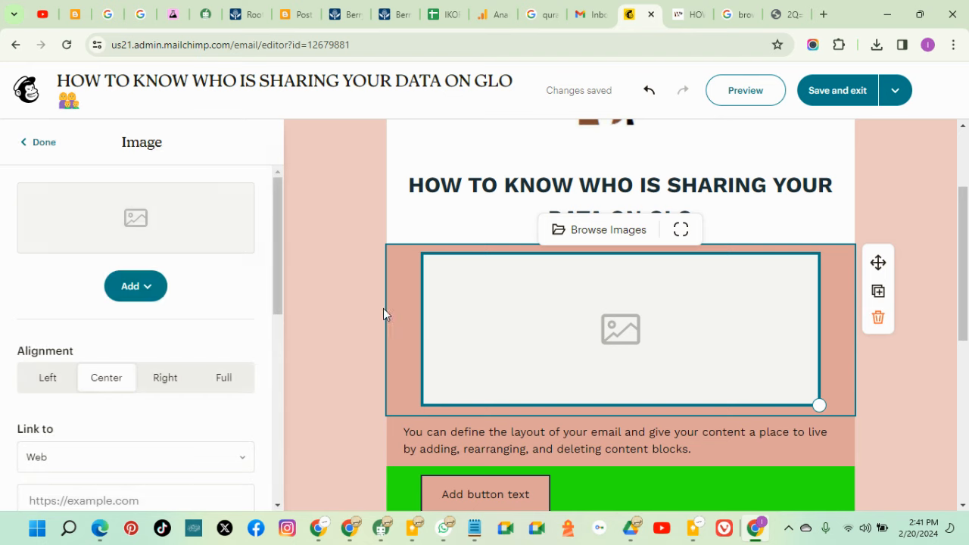
scroll(201, 422, down, 5)
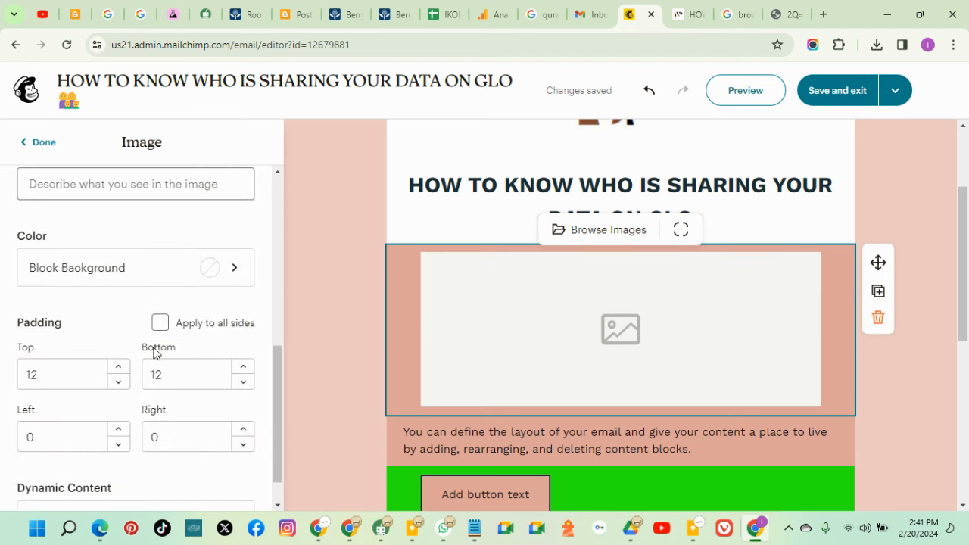
click(213, 273)
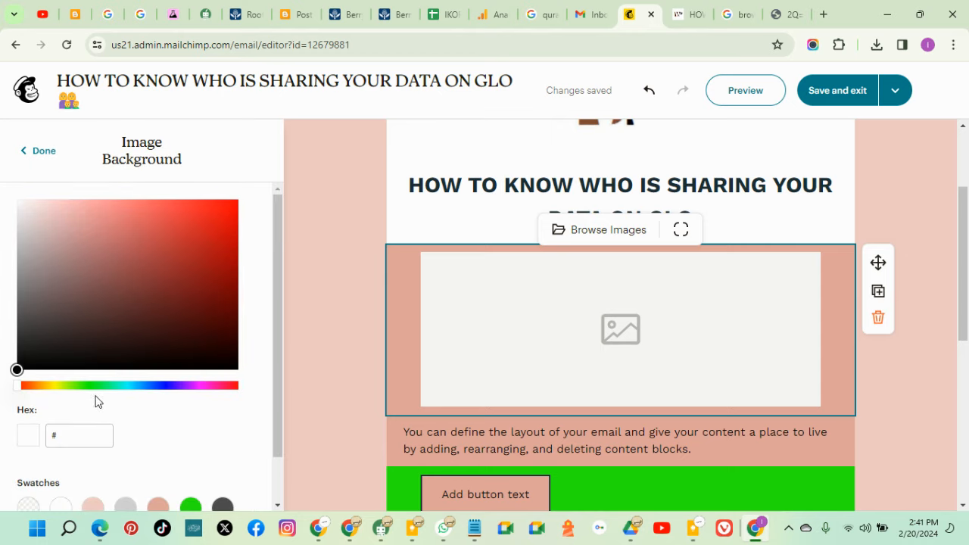
scroll(83, 424, down, 1)
click(60, 454)
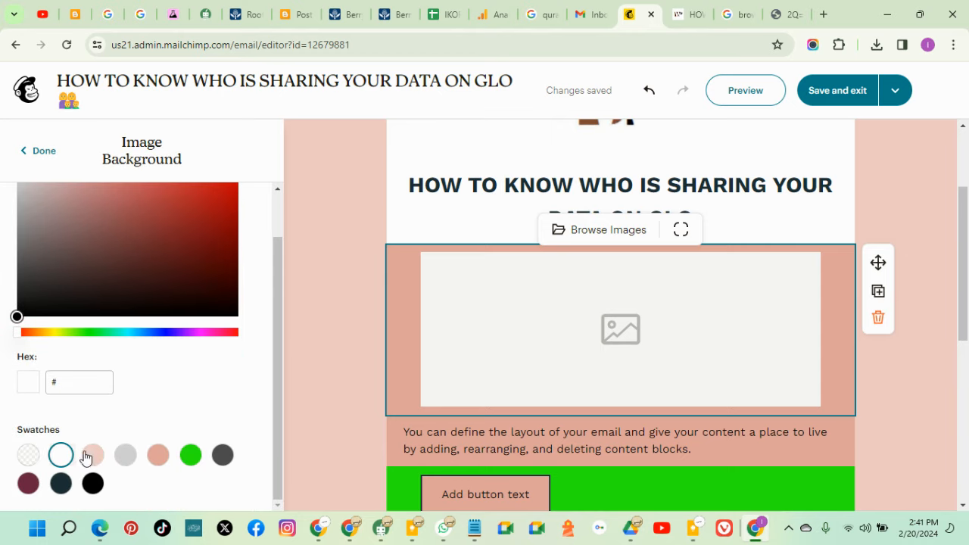
click(905, 354)
click(651, 337)
Start saving the Glo post's image from the blog, then cancel the Save As dialog
click(689, 13)
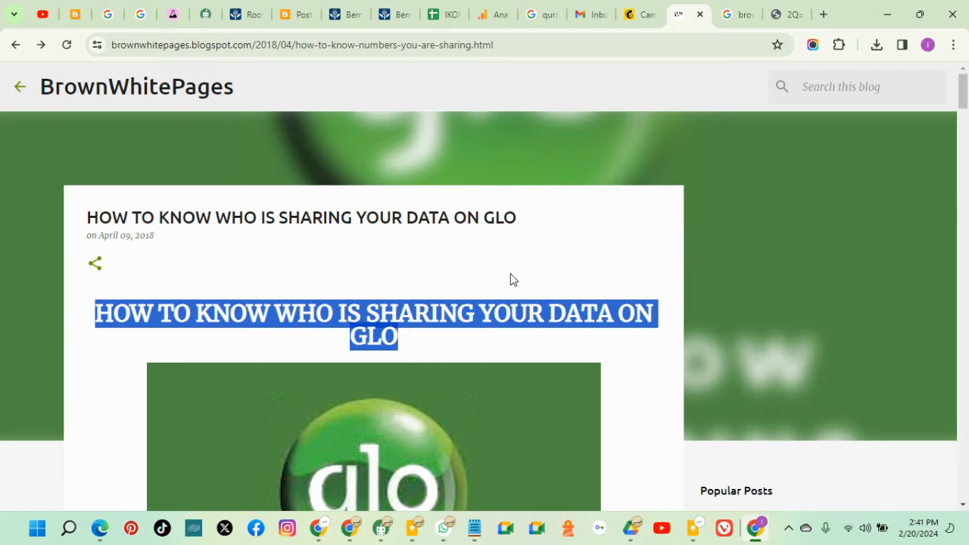
scroll(415, 375, down, 4)
right_click(424, 287)
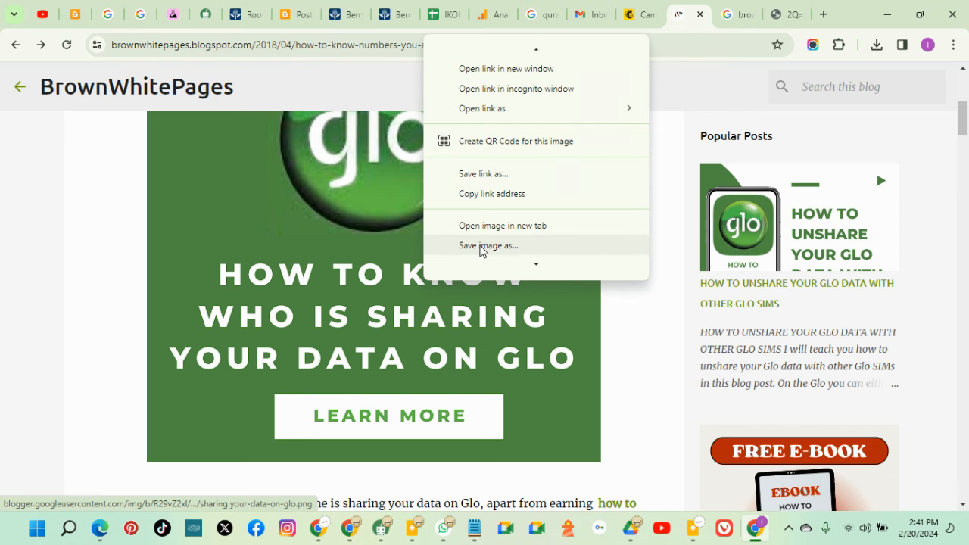
click(481, 247)
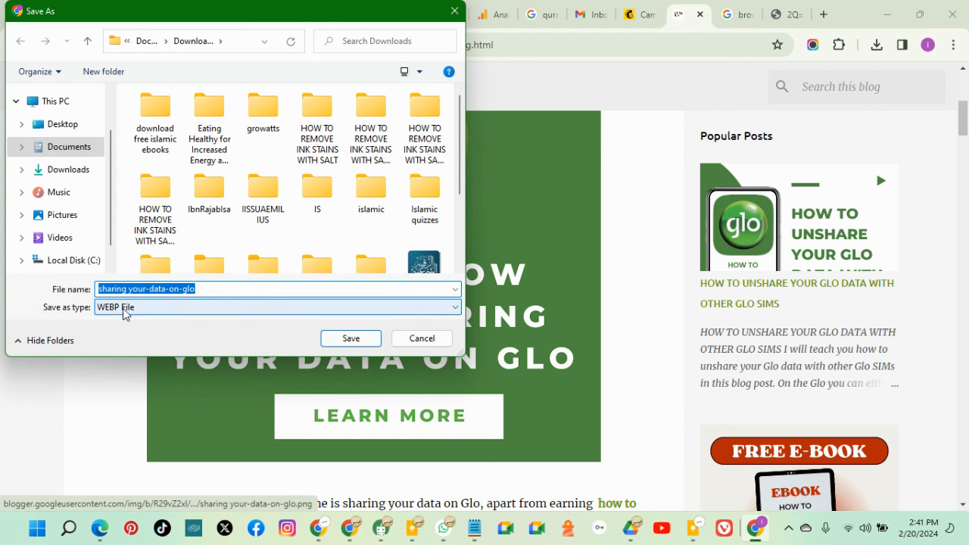
click(454, 11)
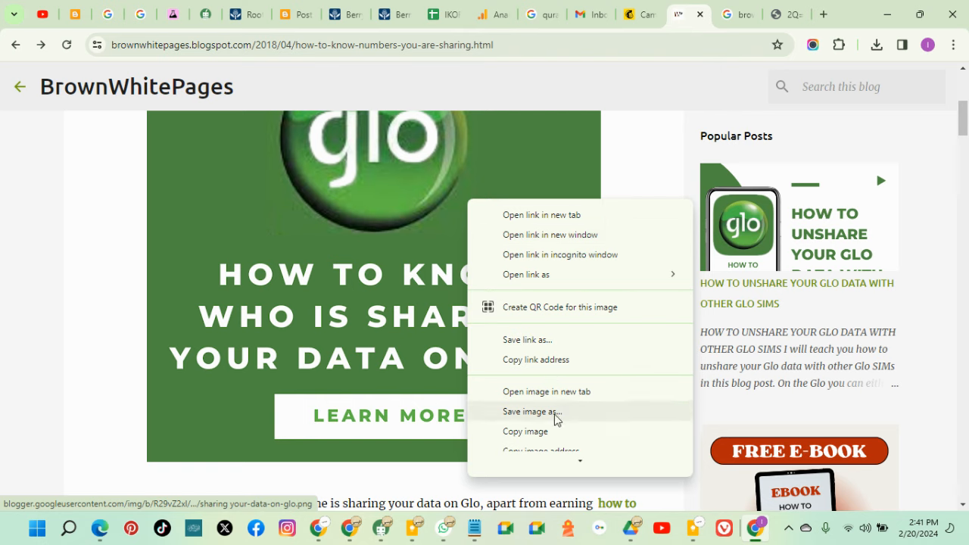
Open the Glo banner image in its own tab and cancel saving it again
click(556, 391)
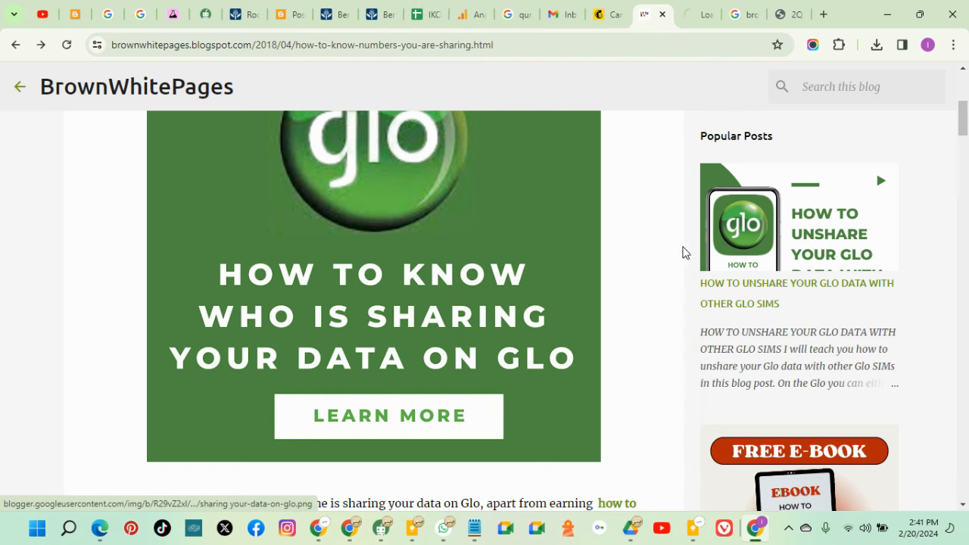
click(696, 15)
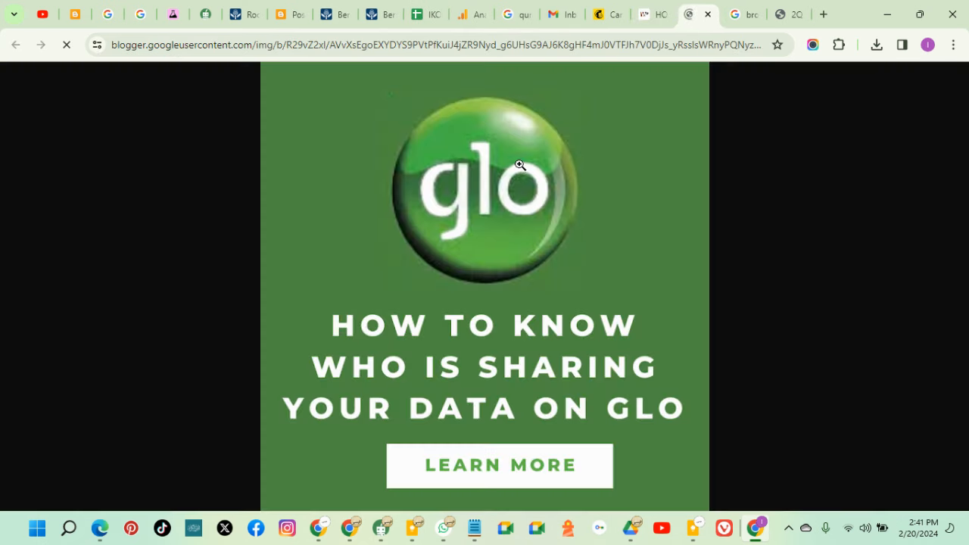
right_click(473, 202)
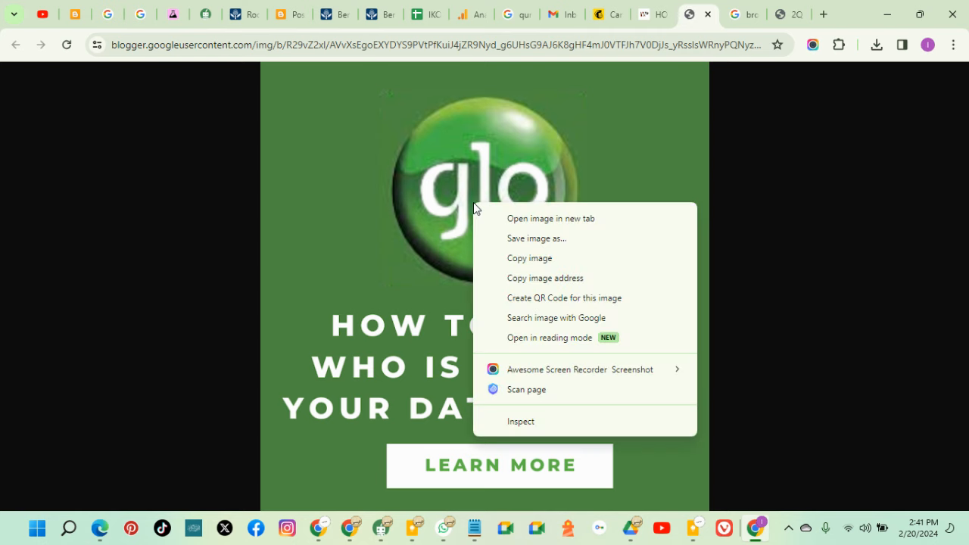
click(556, 238)
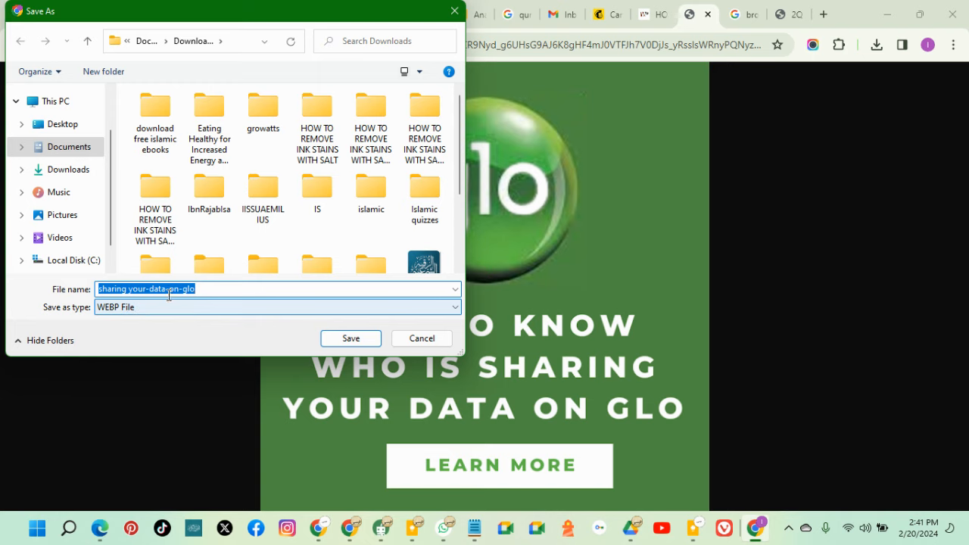
click(452, 10)
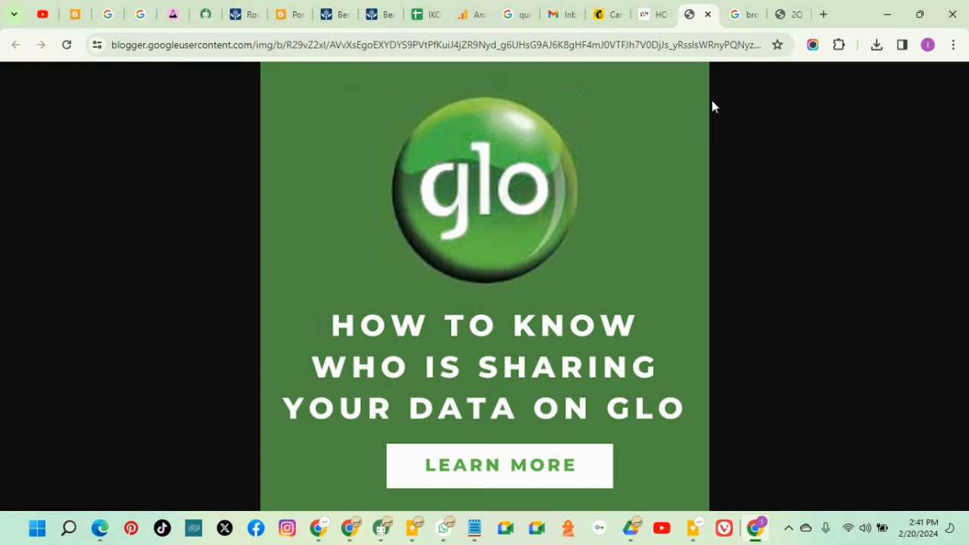
Open Mailchimp's Upload Image picker, show All Files in Quick access, then close it unused
click(600, 15)
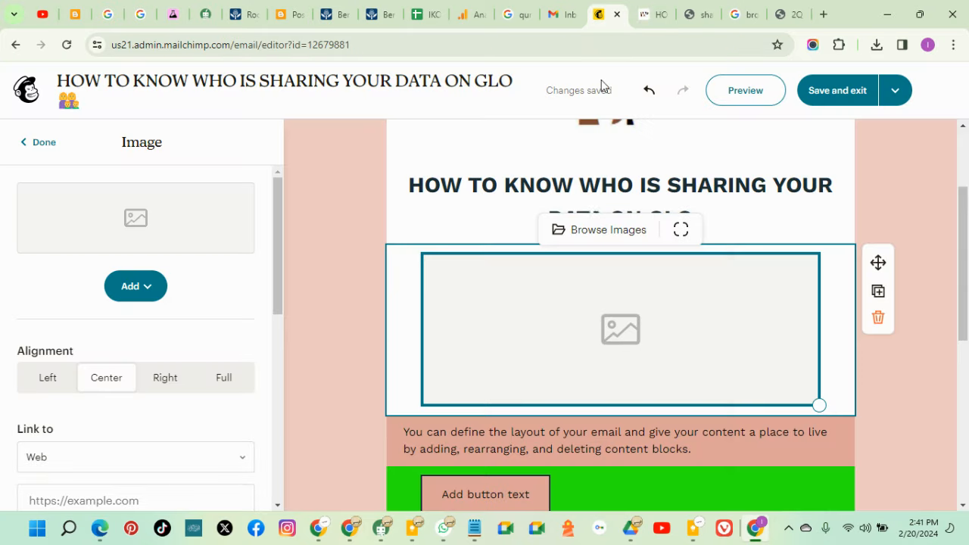
click(136, 292)
click(152, 336)
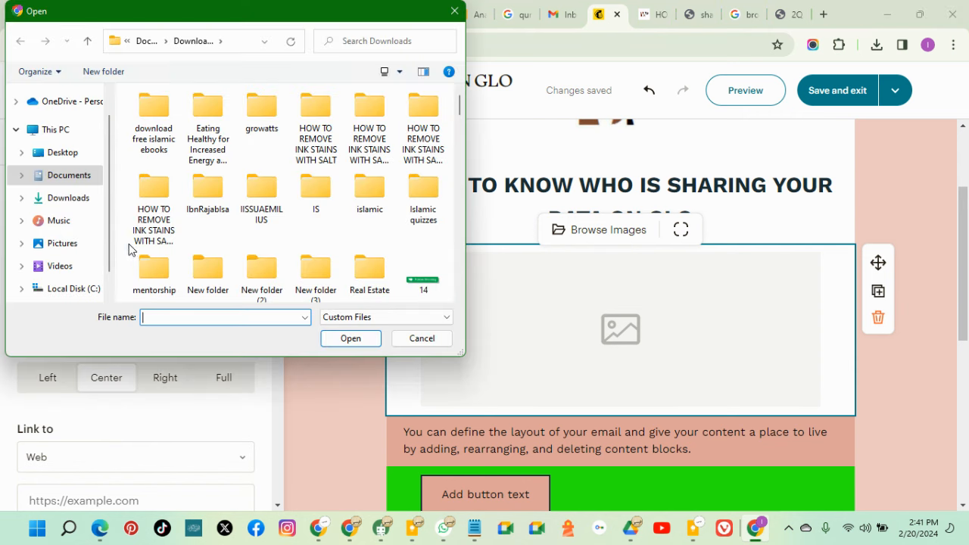
click(95, 103)
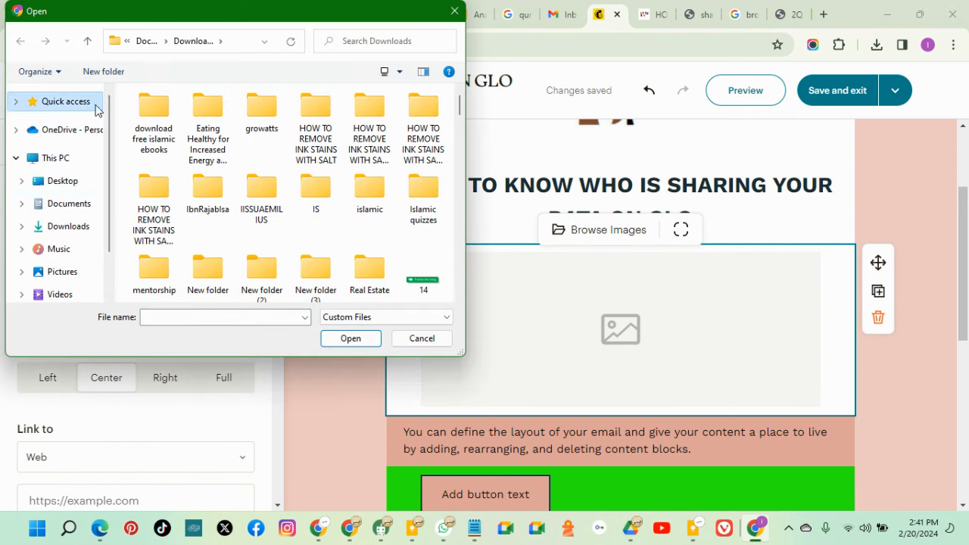
scroll(227, 173, down, 3)
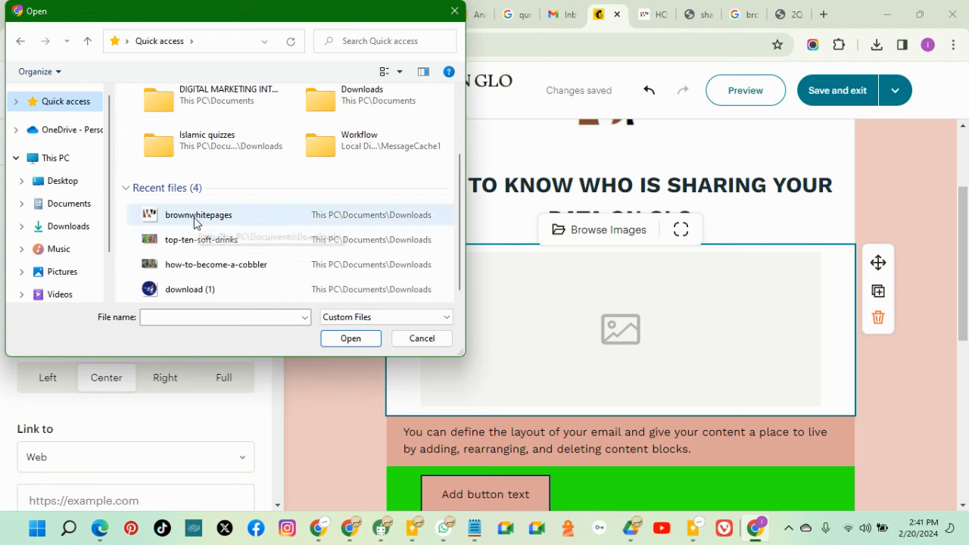
click(345, 318)
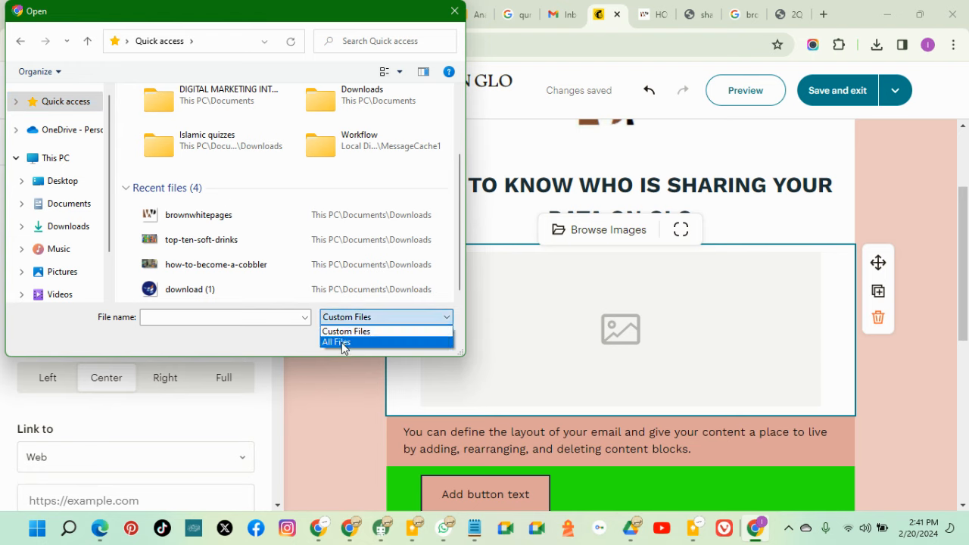
click(339, 343)
scroll(197, 238, down, 3)
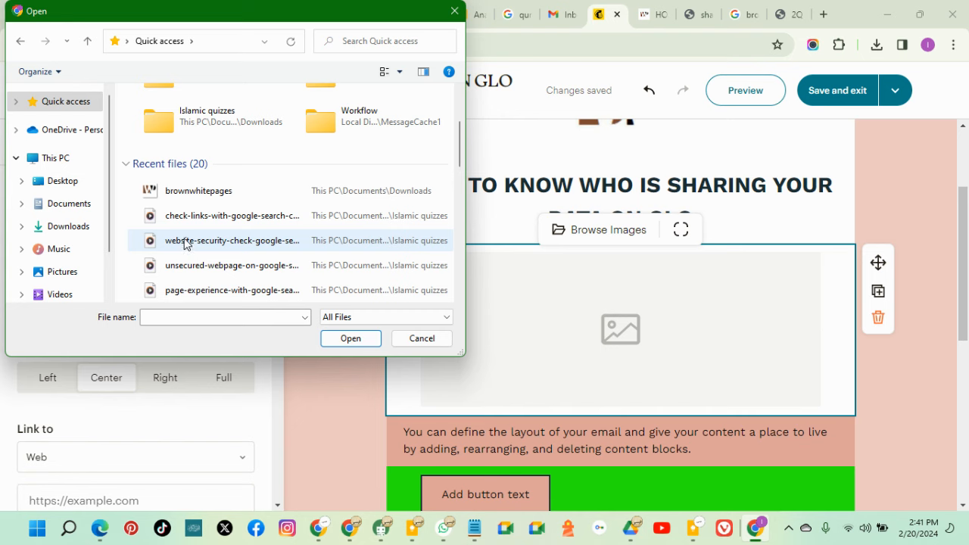
scroll(171, 198, up, 5)
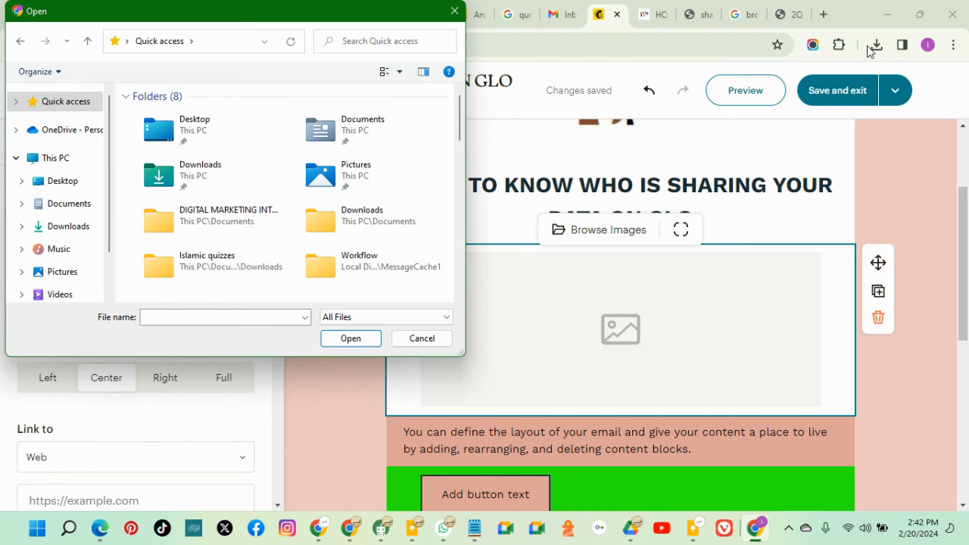
click(454, 10)
Save the Glo banner image to Downloads as sharing your-data-on-glo.webp and check the downloads list
click(876, 45)
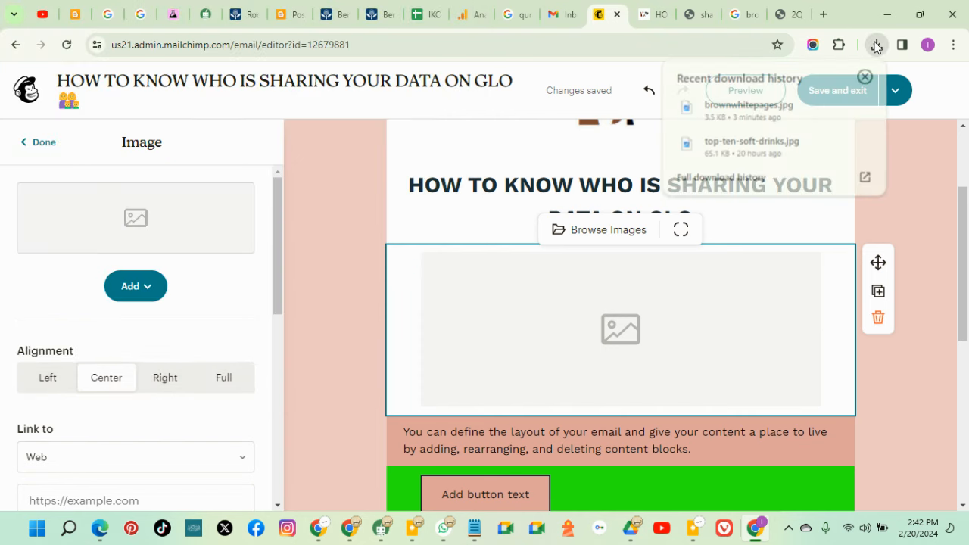
mouse_move(839, 106)
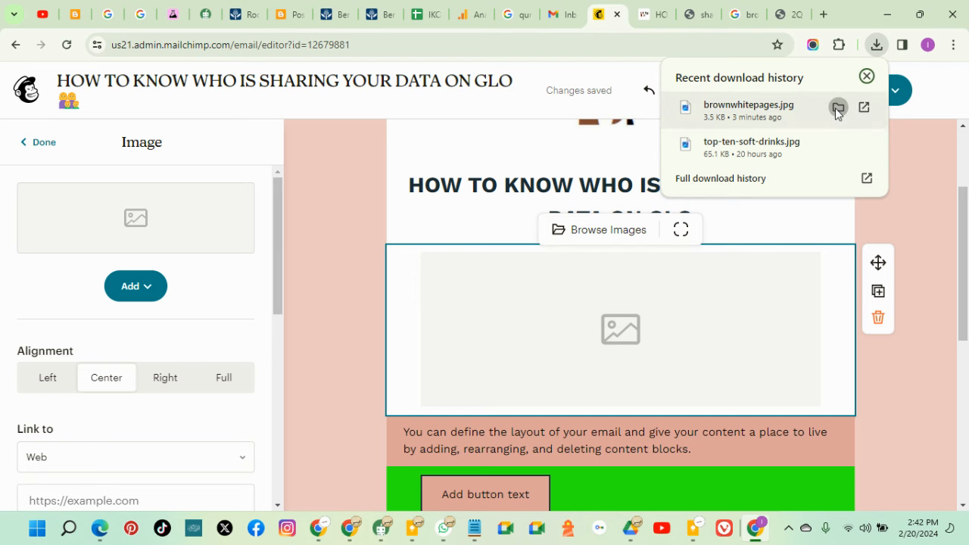
click(779, 16)
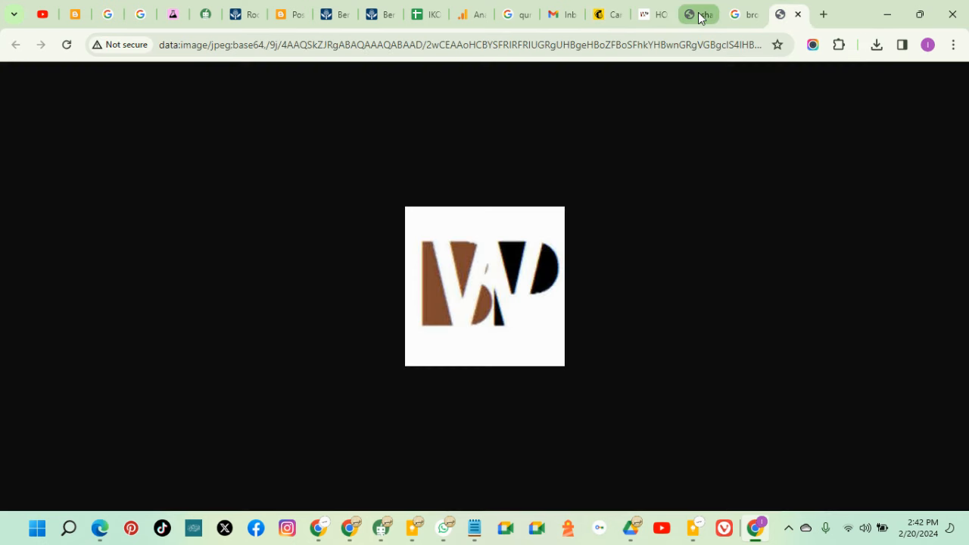
click(699, 15)
right_click(498, 220)
click(571, 258)
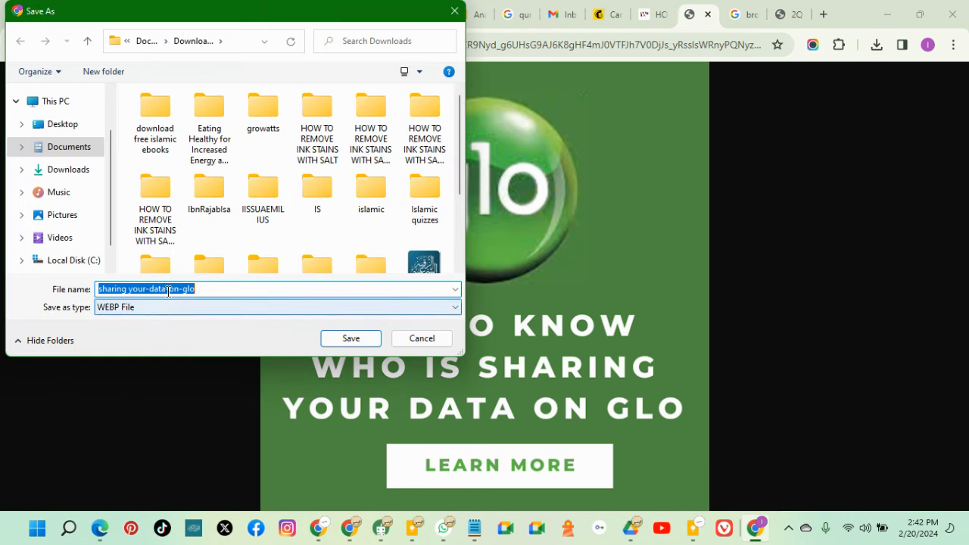
click(221, 43)
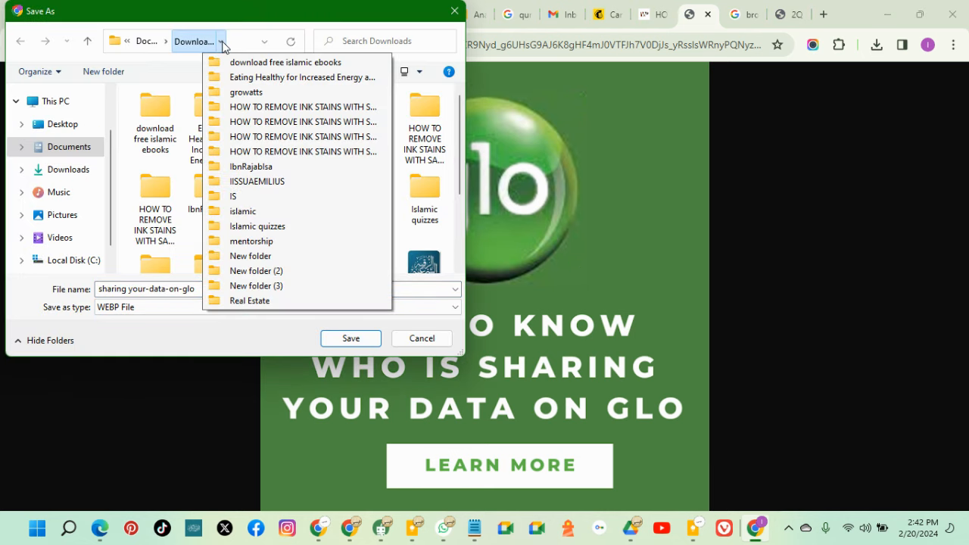
click(351, 338)
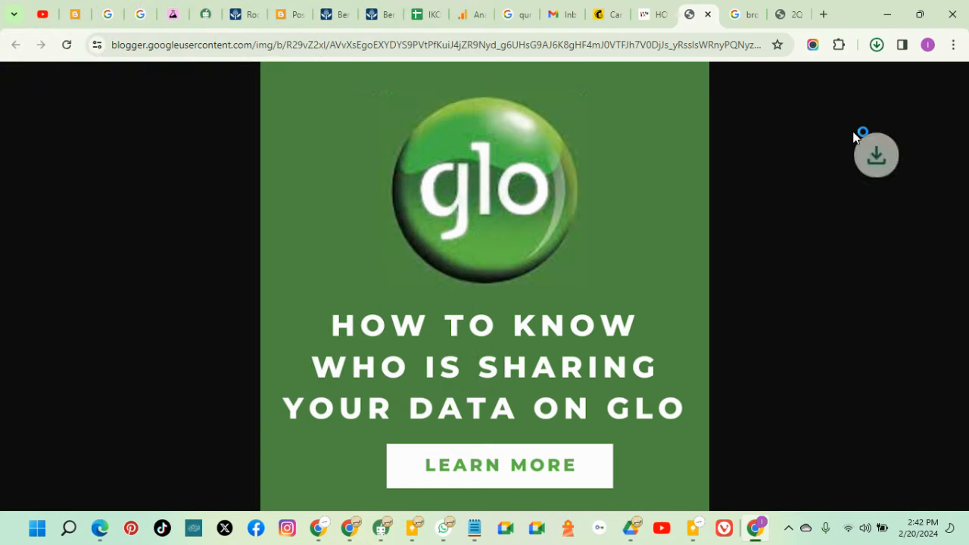
click(877, 46)
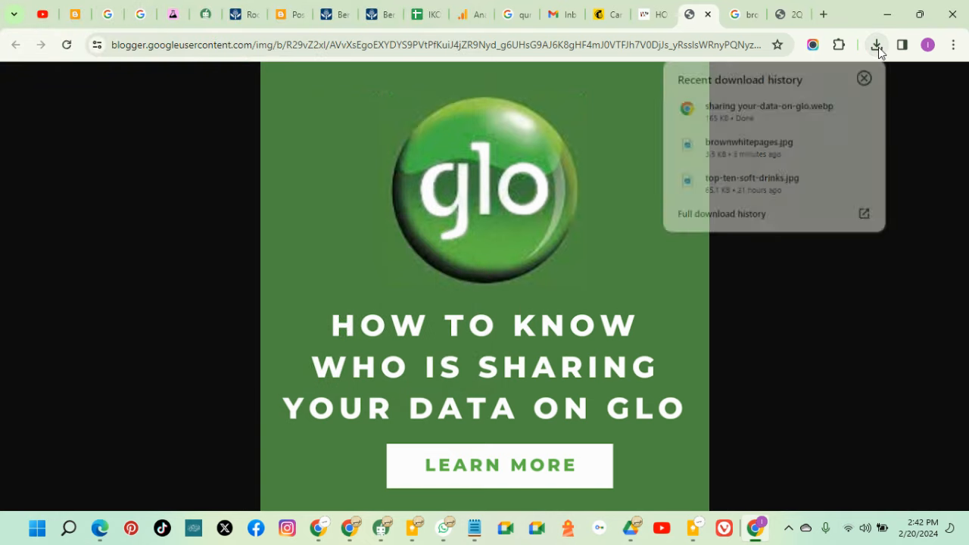
Show the downloaded Glo image in its folder, open it in Paint, then close Paint
click(839, 108)
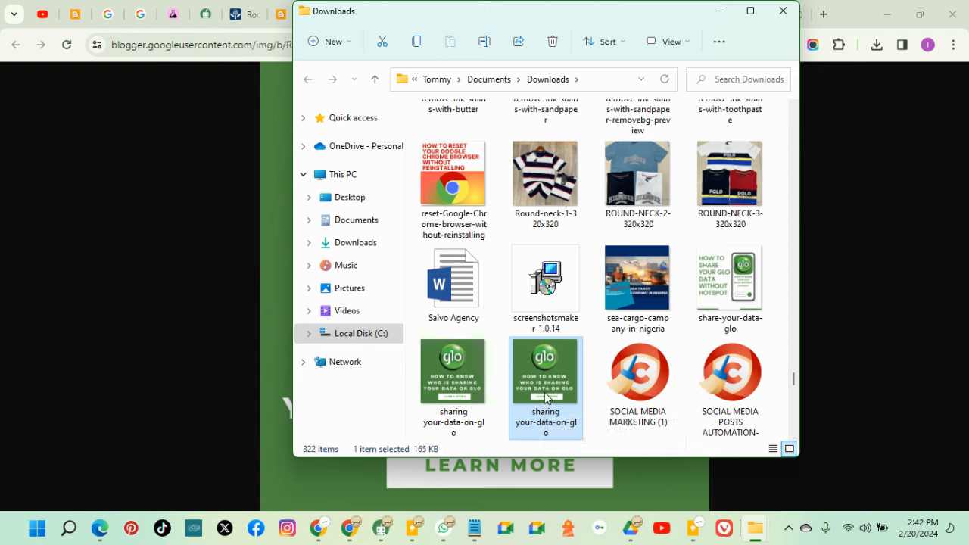
right_click(545, 395)
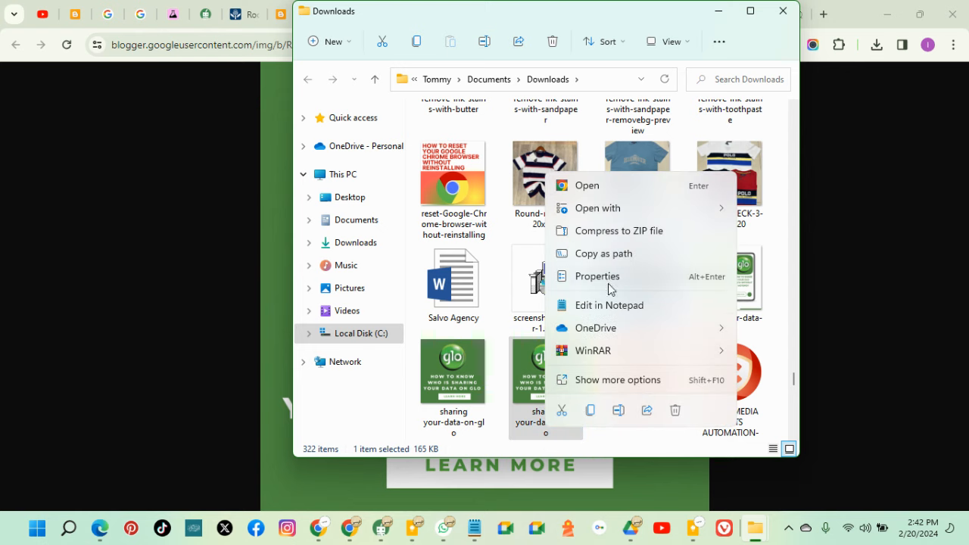
mouse_move(626, 217)
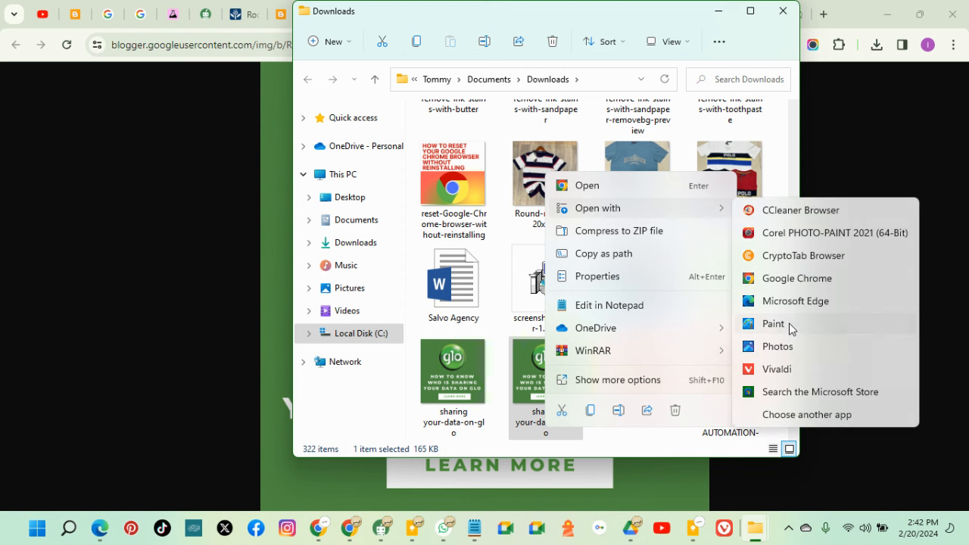
click(788, 324)
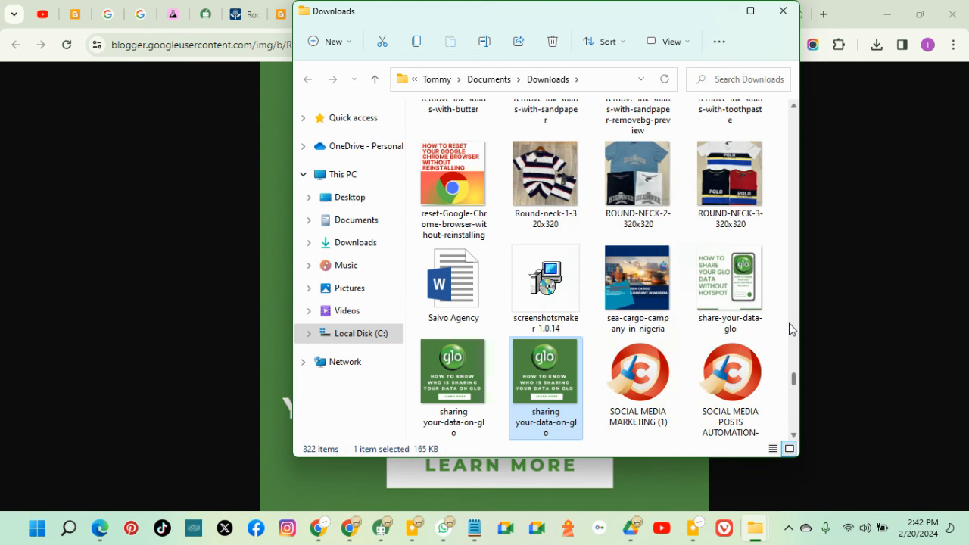
click(530, 478)
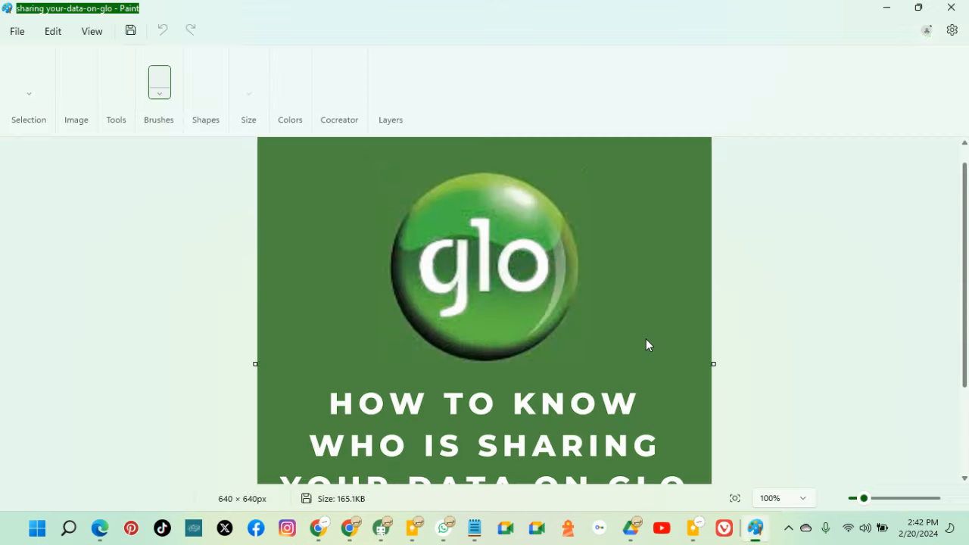
click(951, 7)
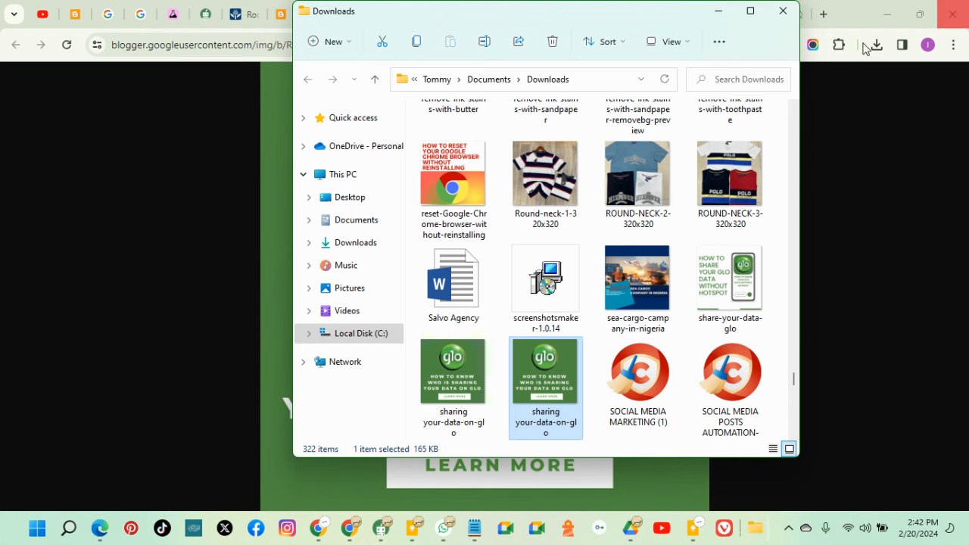
Close File Explorer and bring up the image block's add-image options in Mailchimp
click(359, 122)
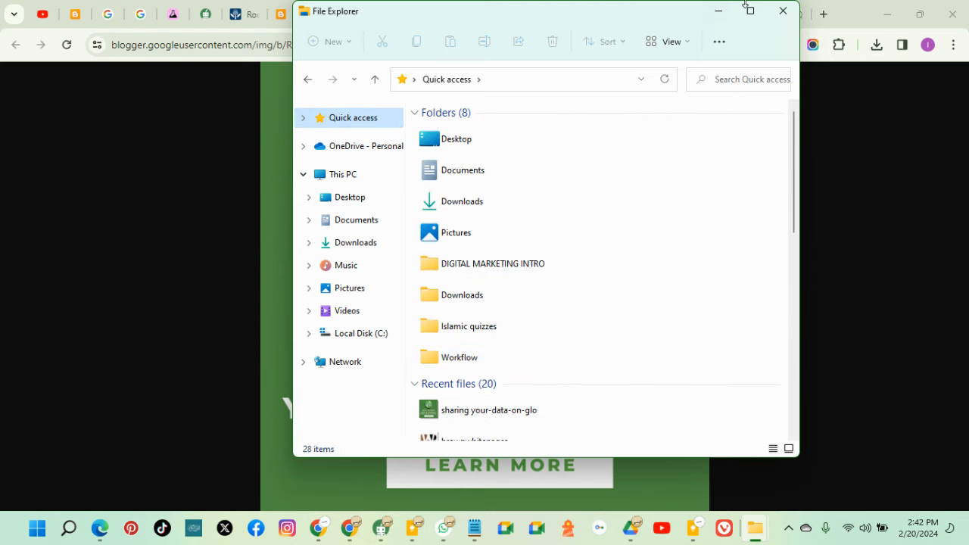
click(782, 10)
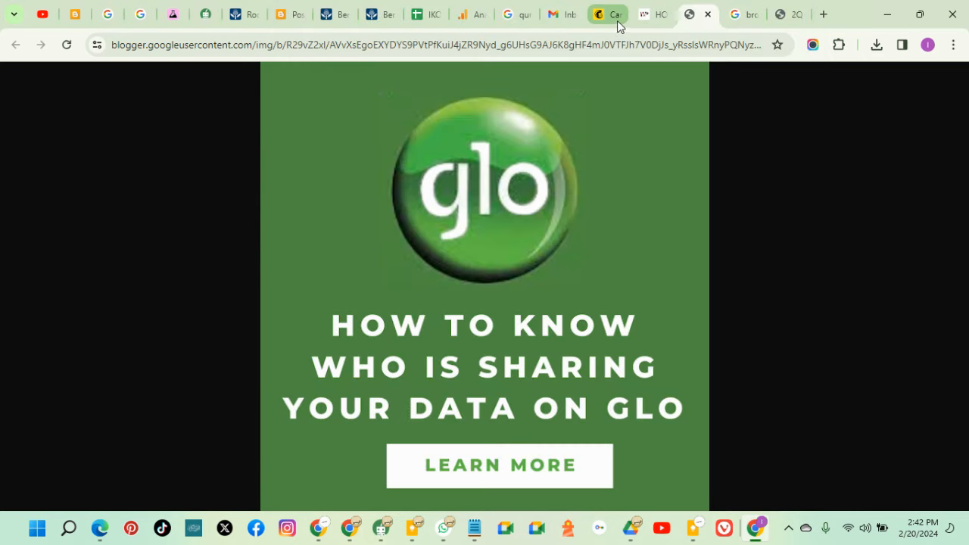
click(619, 21)
click(137, 287)
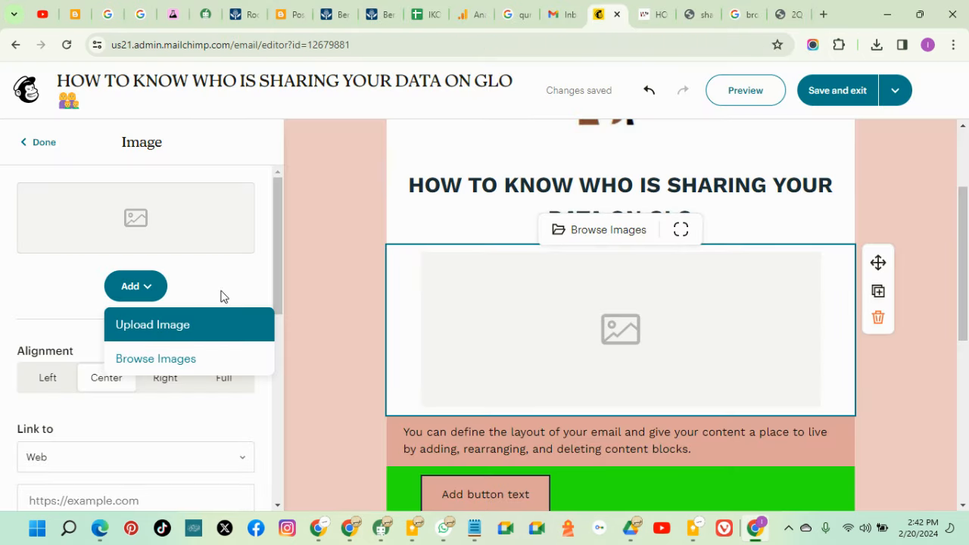
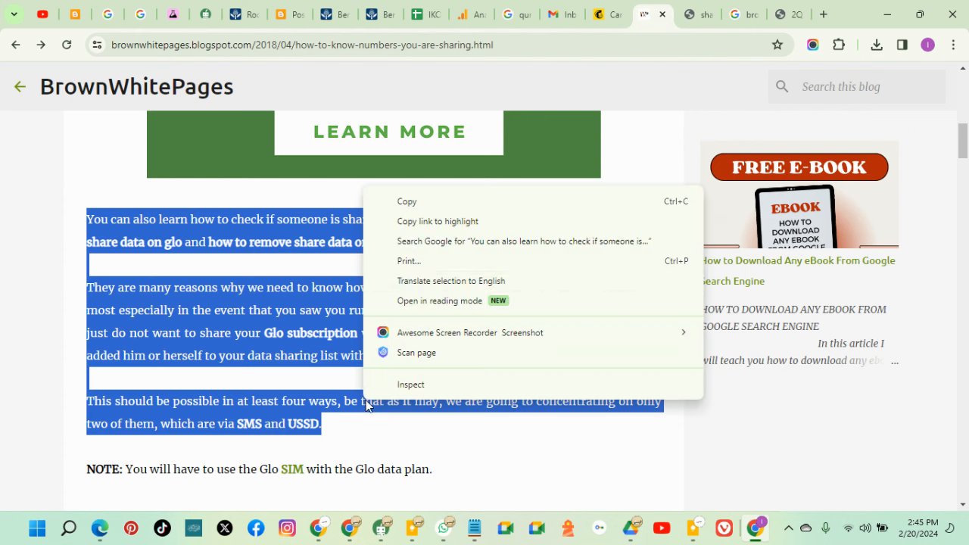
Copy the three Glo article paragraphs and paste them over the saved e-mail address in Notepad
click(424, 200)
click(609, 22)
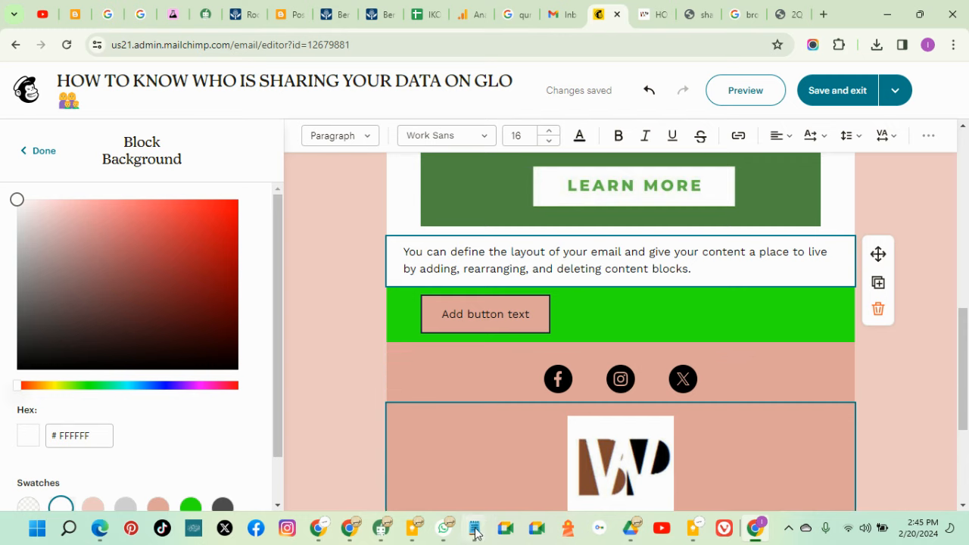
mouse_move(476, 530)
click(908, 474)
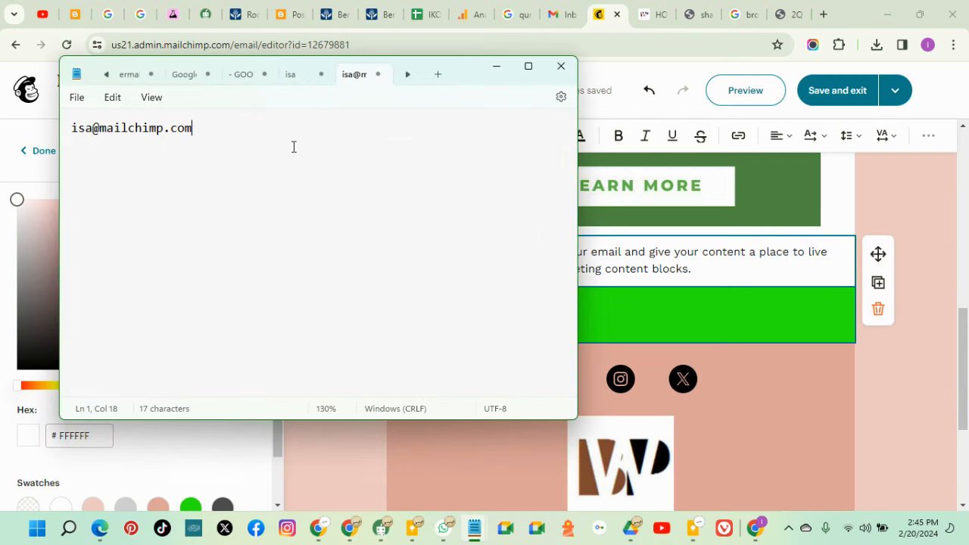
key(ctrl+a)
right_click(157, 137)
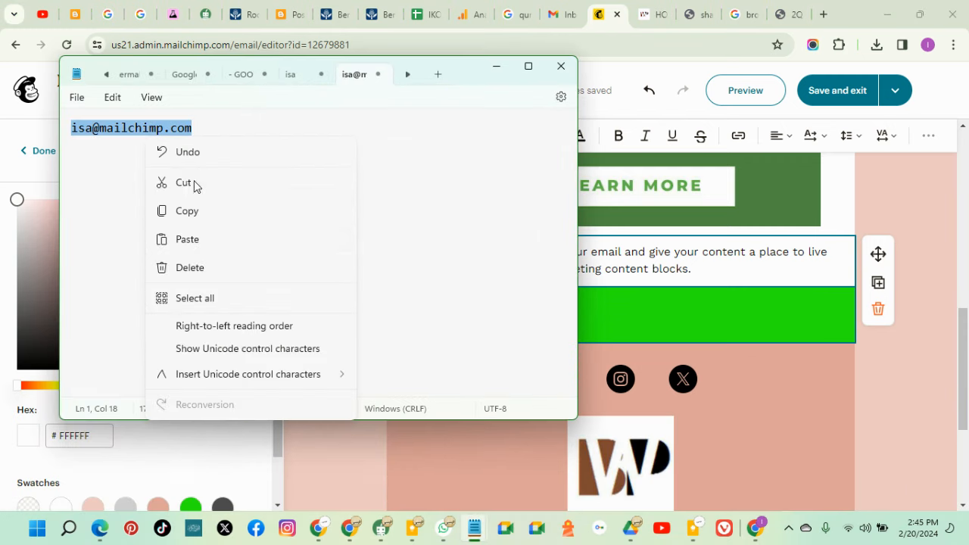
click(200, 239)
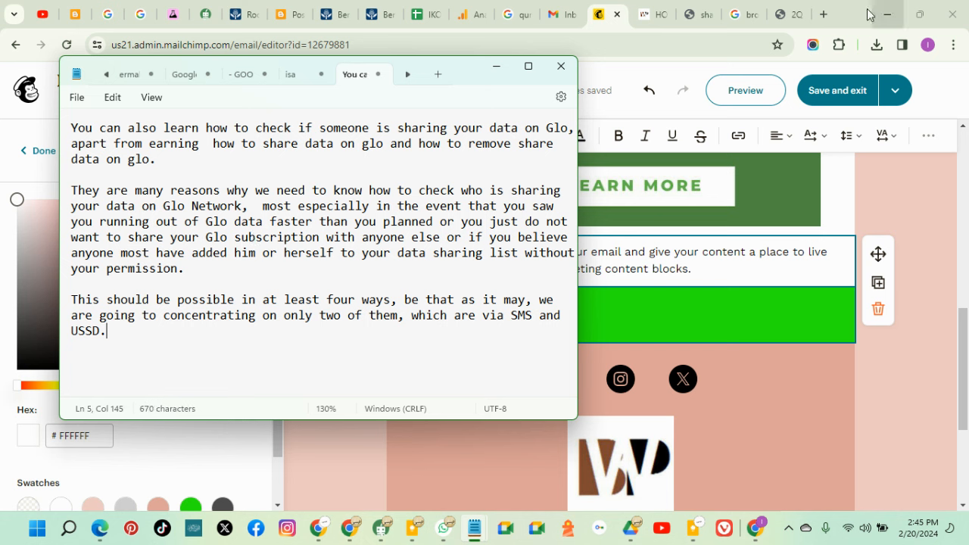
Copy the pasted paragraphs from Notepad as plain text and clear the article's selection
drag(151, 352, 71, 129)
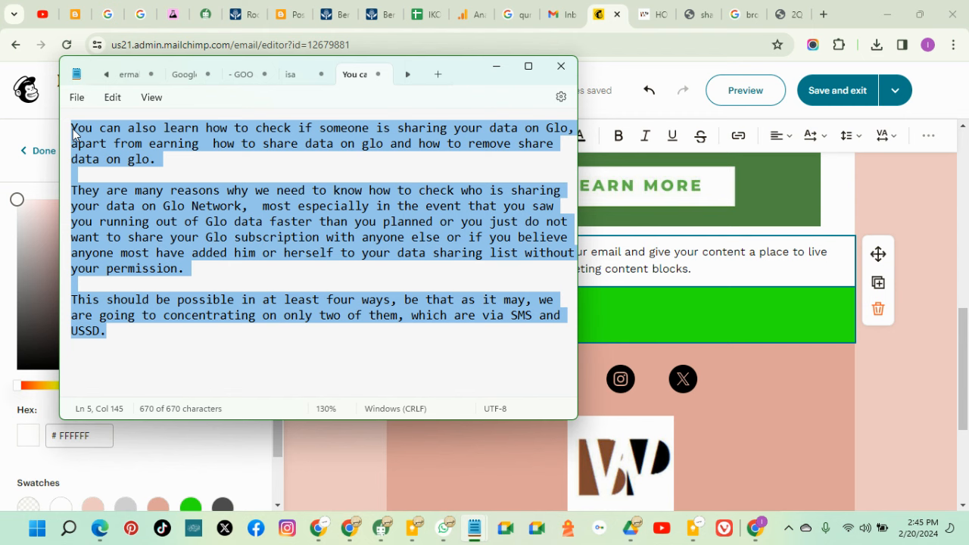
right_click(72, 130)
click(108, 203)
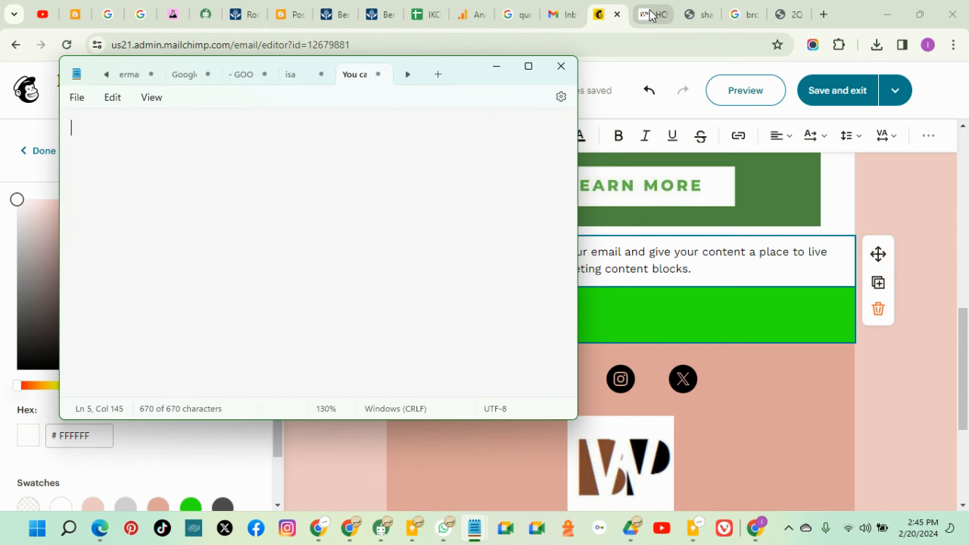
click(644, 14)
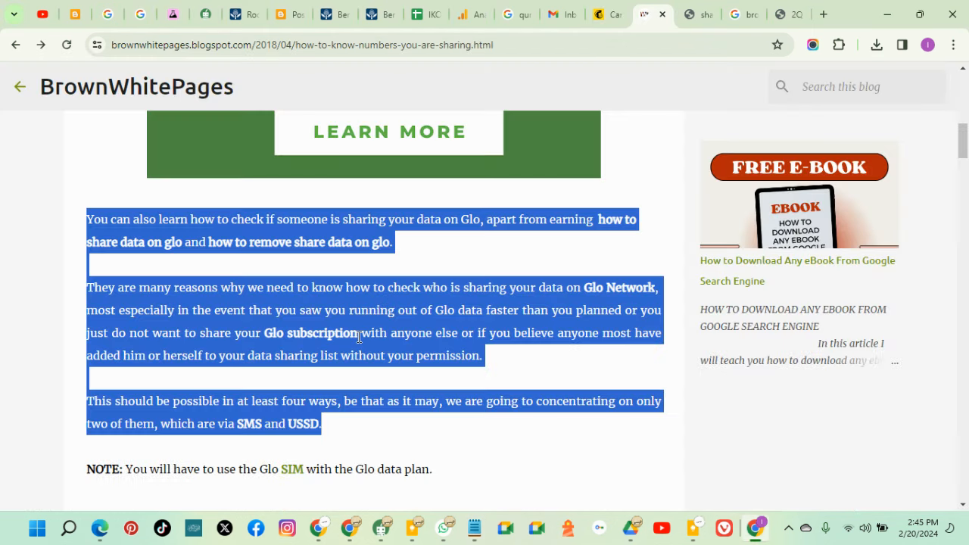
click(130, 192)
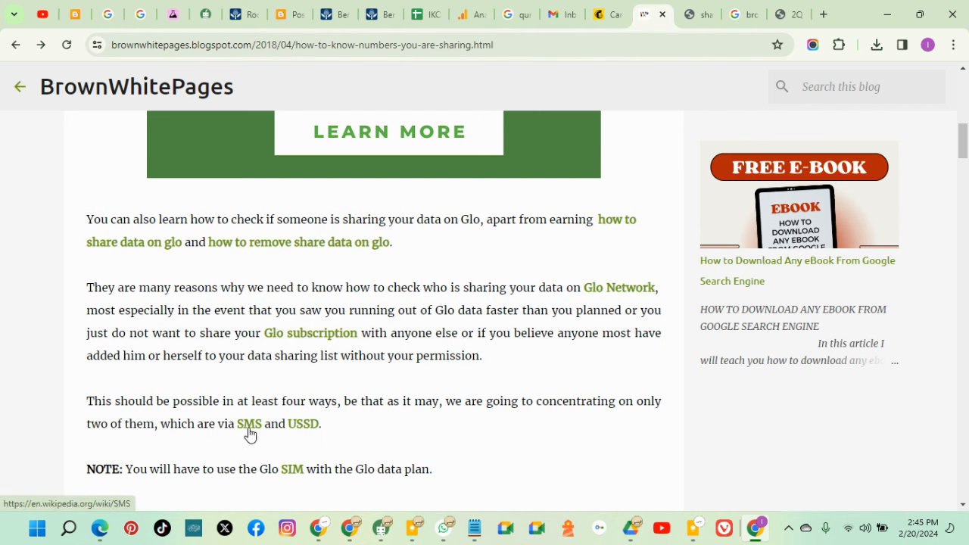
click(605, 22)
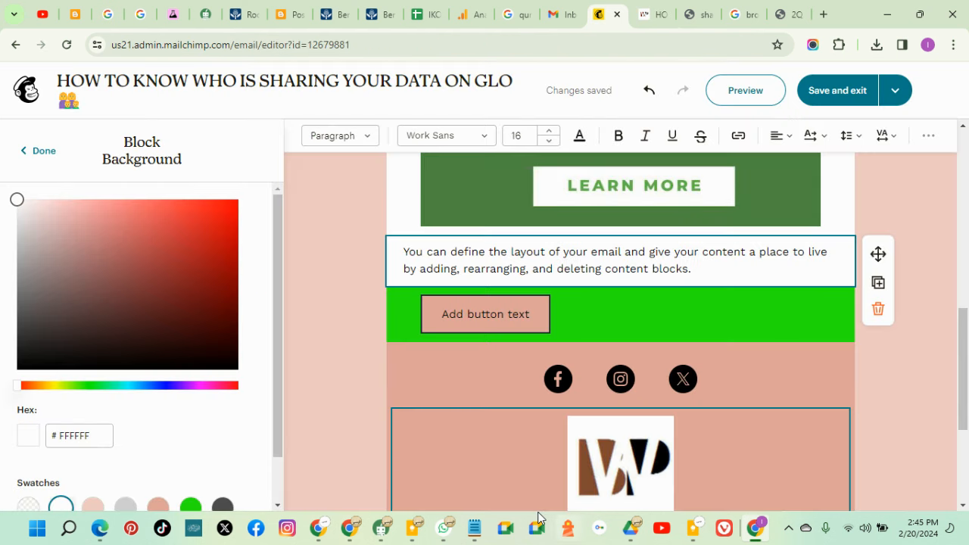
Launch and close a blank Notepad, then select the text block's placeholder words in Mailchimp
click(69, 533)
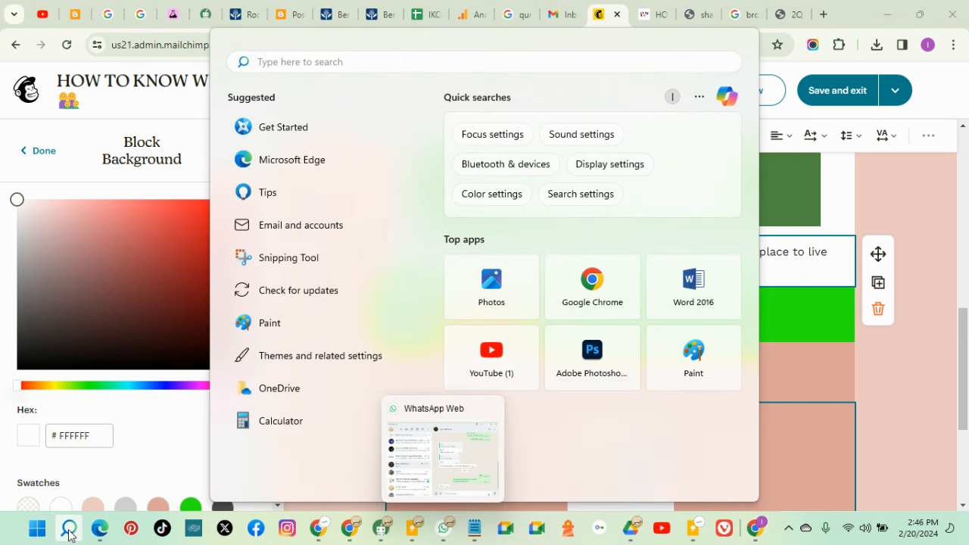
text(note)
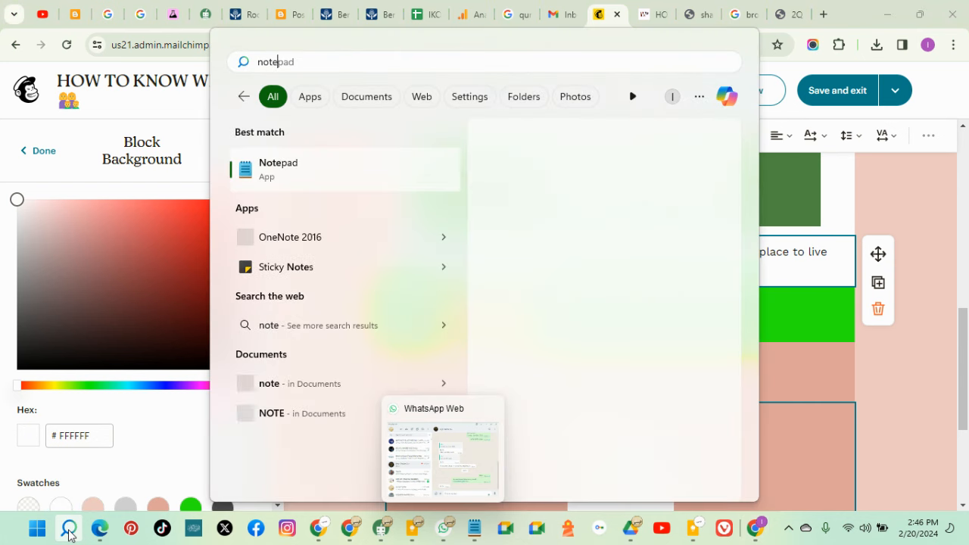
click(550, 270)
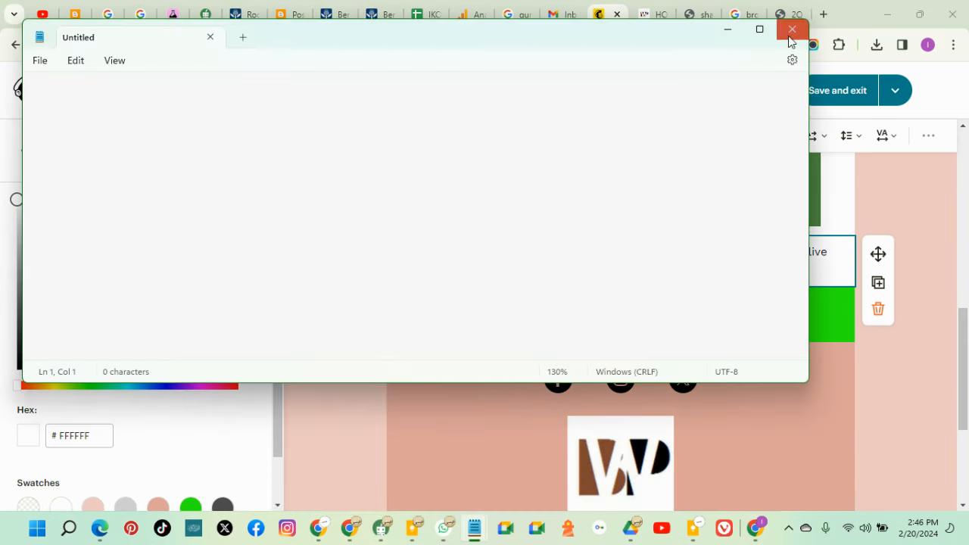
click(729, 34)
drag(691, 268, 403, 252)
Paste the Glo paragraphs on checking data sharing via SMS and USSD over the placeholder text
right_click(413, 258)
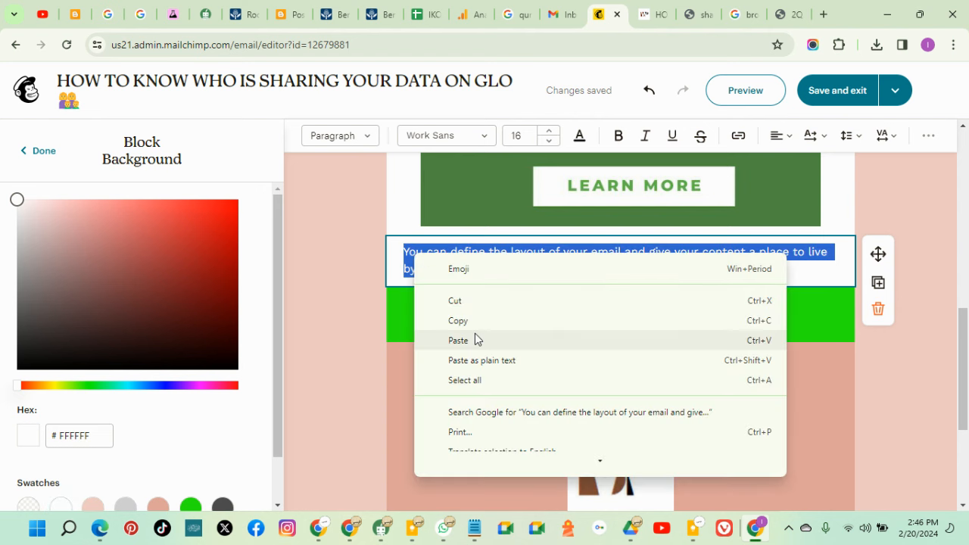
click(475, 338)
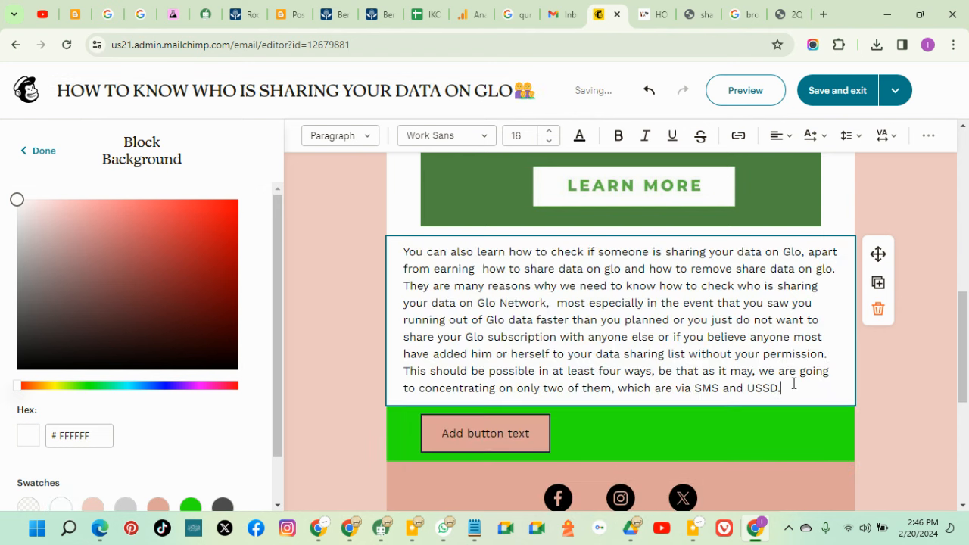
scroll(791, 390, down, 1)
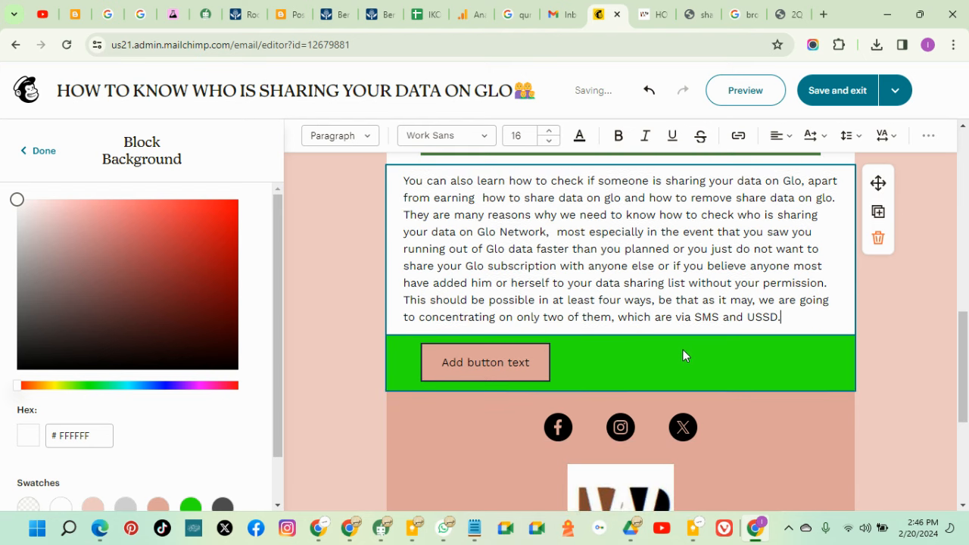
click(907, 395)
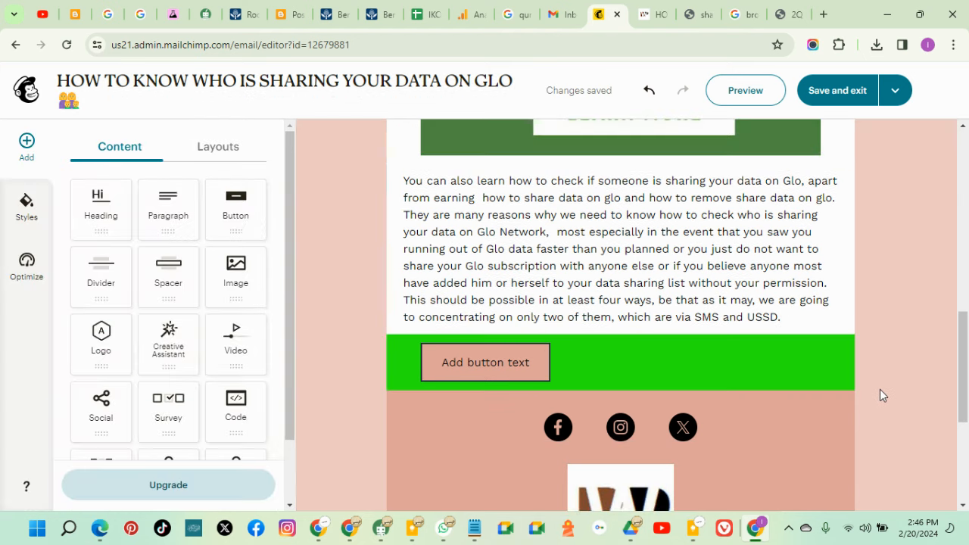
scroll(880, 389, up, 1)
scroll(833, 394, down, 1)
click(672, 364)
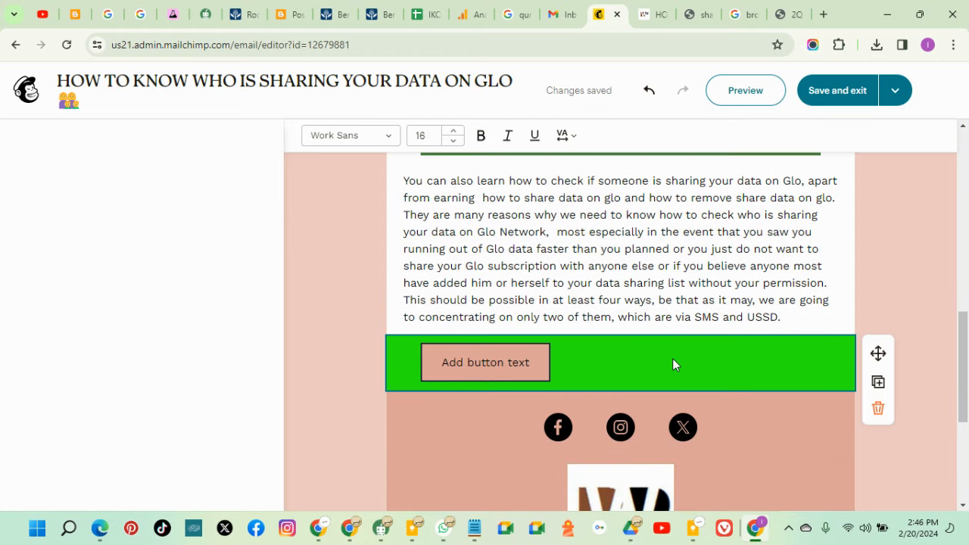
Set the button block's background to white
scroll(129, 383, down, 4)
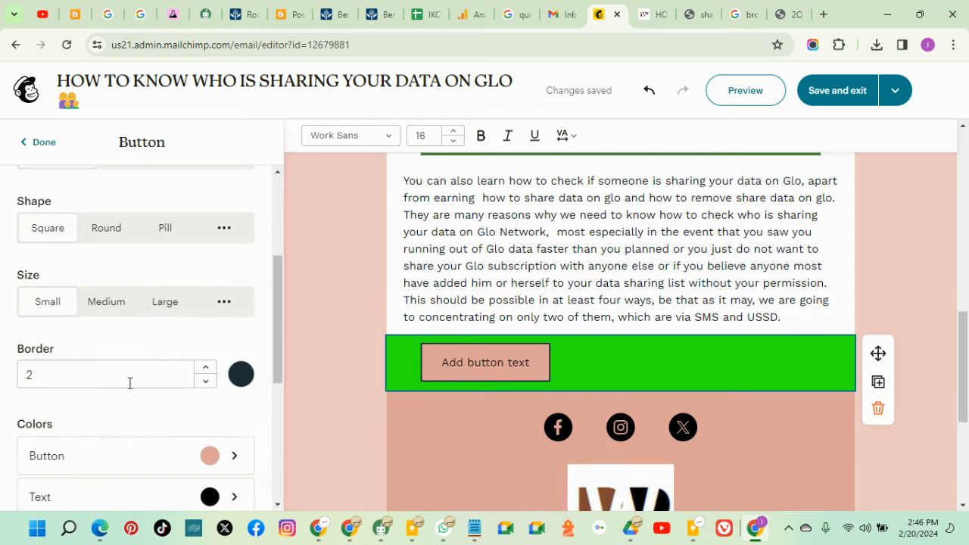
scroll(80, 397, down, 3)
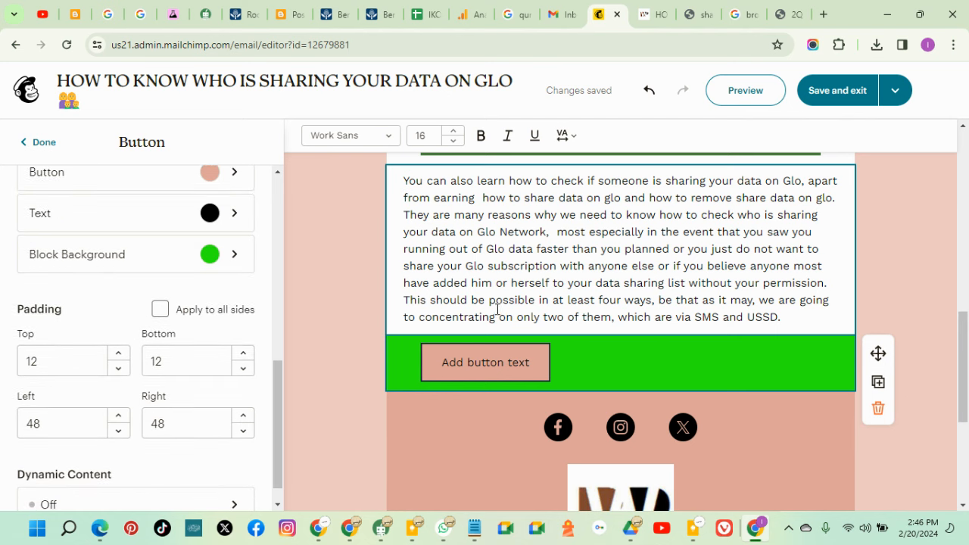
click(210, 261)
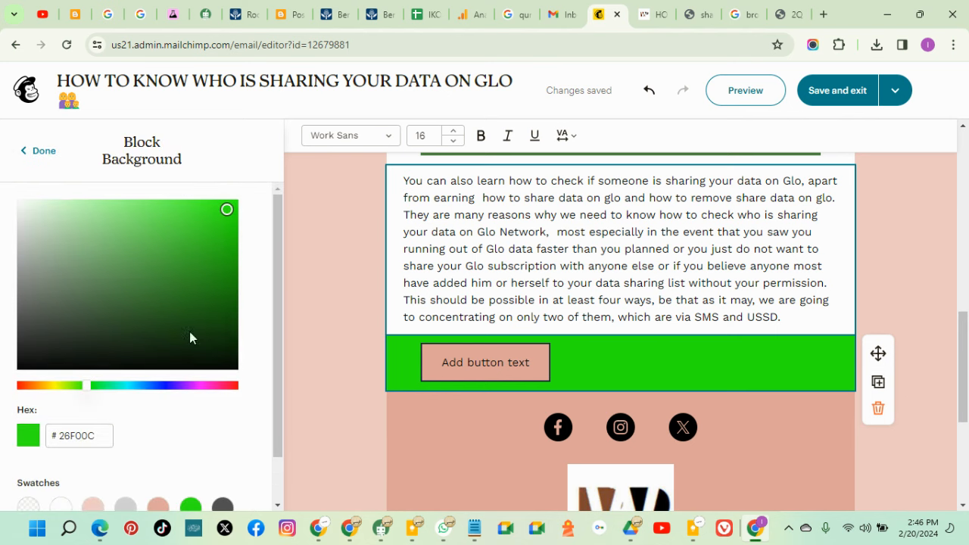
scroll(99, 428, down, 1)
click(61, 455)
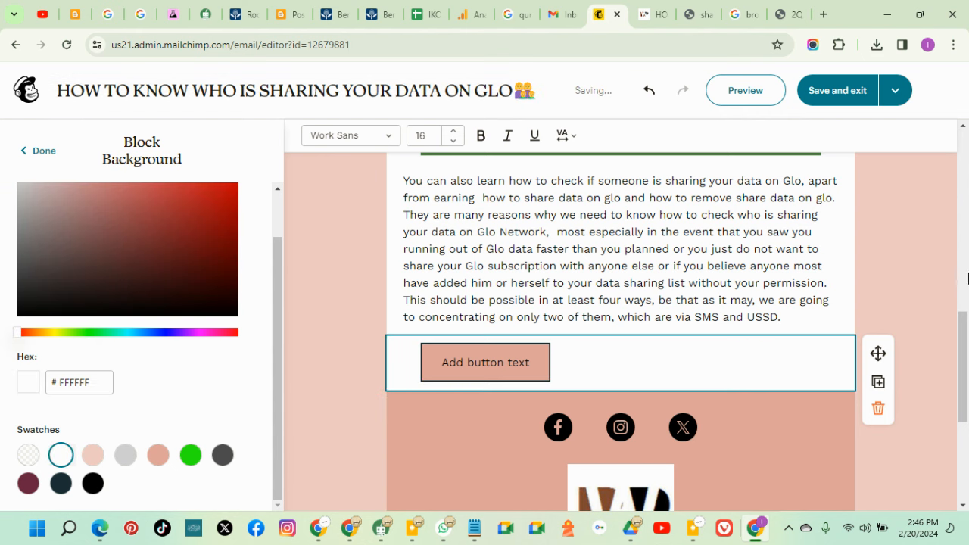
click(488, 353)
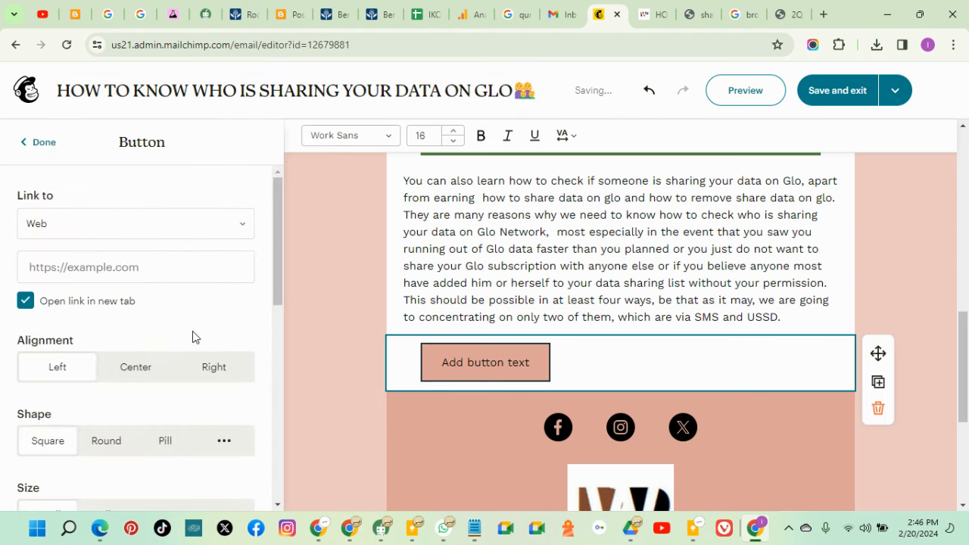
Colour the button itself bright green, #26F00C
click(102, 280)
scroll(130, 383, down, 7)
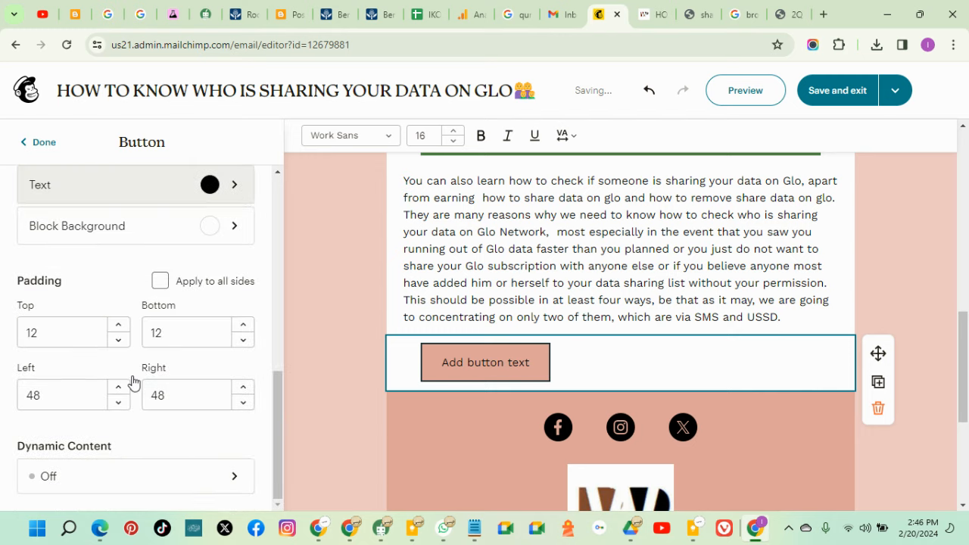
scroll(138, 376, up, 4)
scroll(137, 376, up, 4)
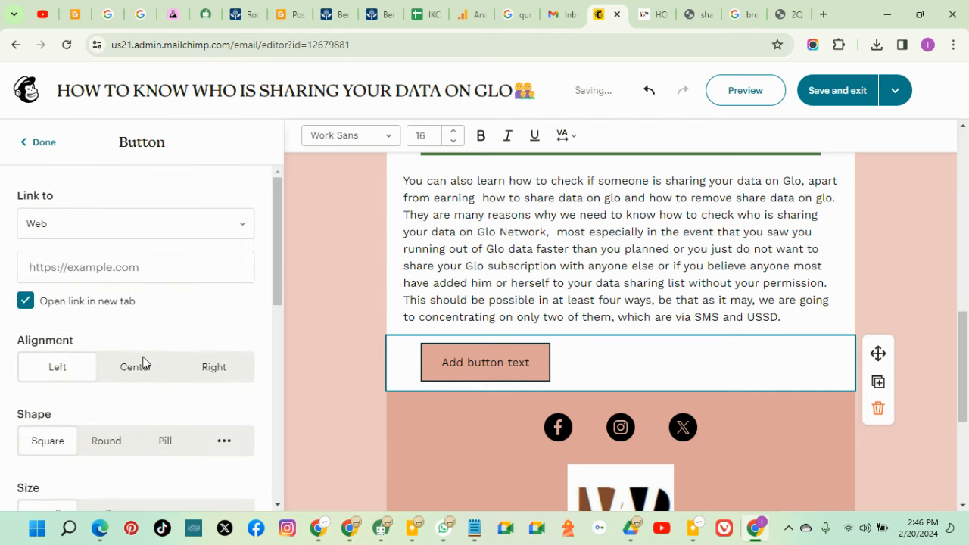
scroll(153, 321, down, 3)
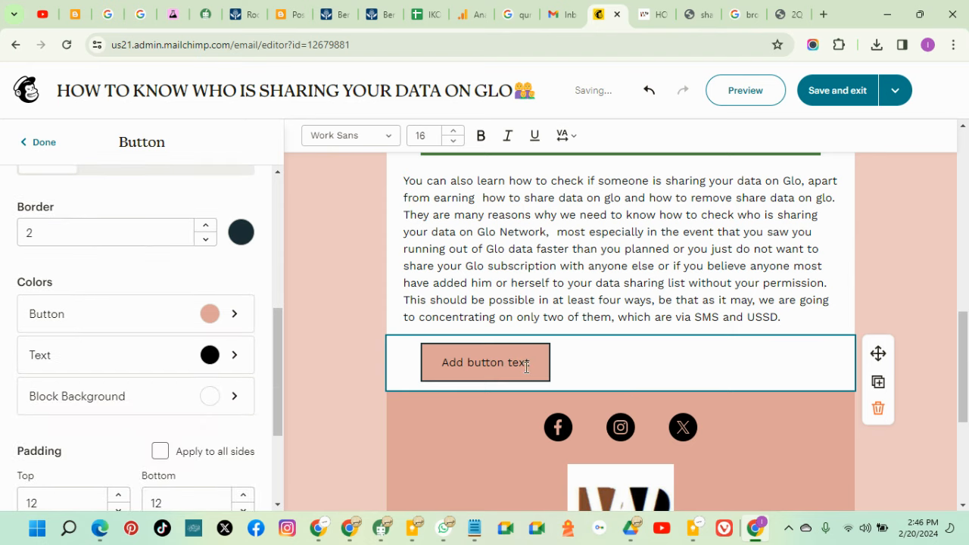
click(205, 317)
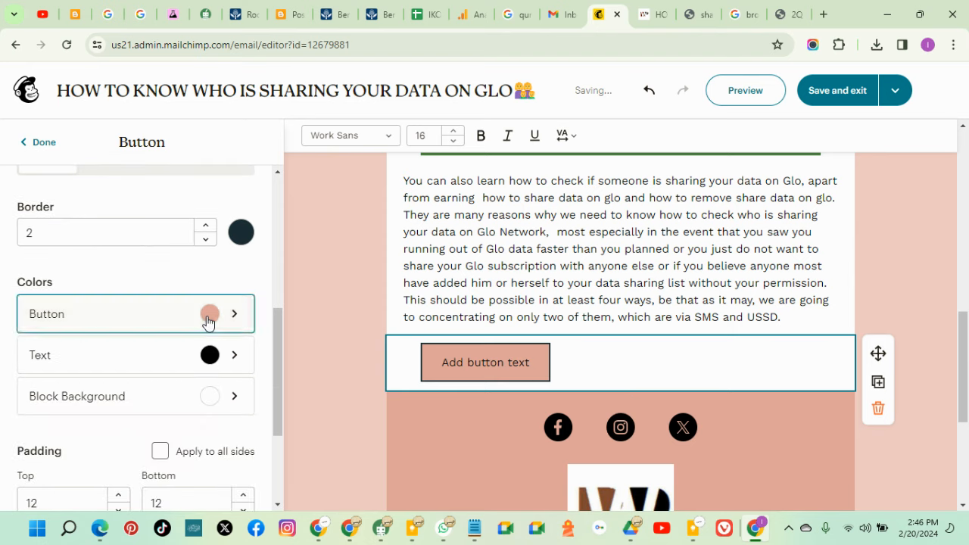
click(94, 415)
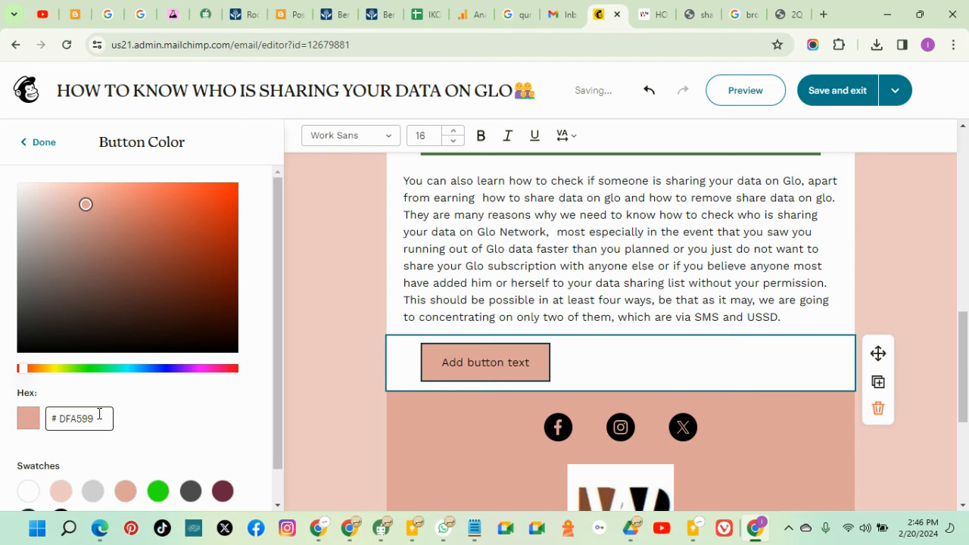
click(157, 491)
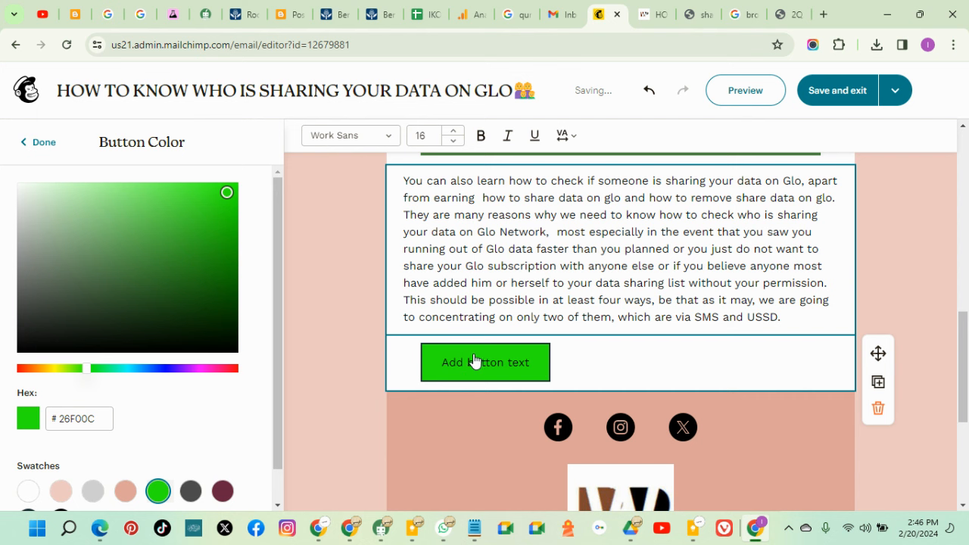
scroll(543, 358, up, 3)
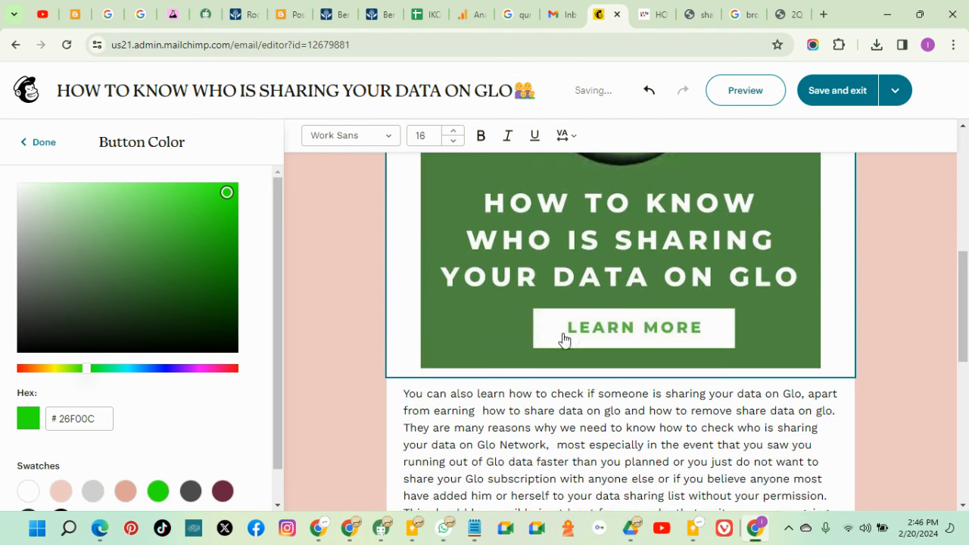
scroll(589, 336, down, 4)
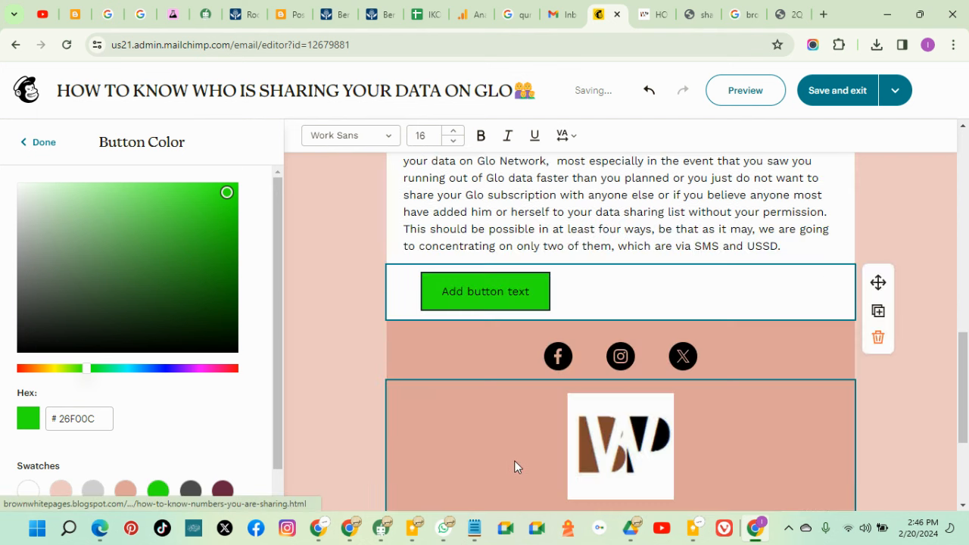
click(533, 292)
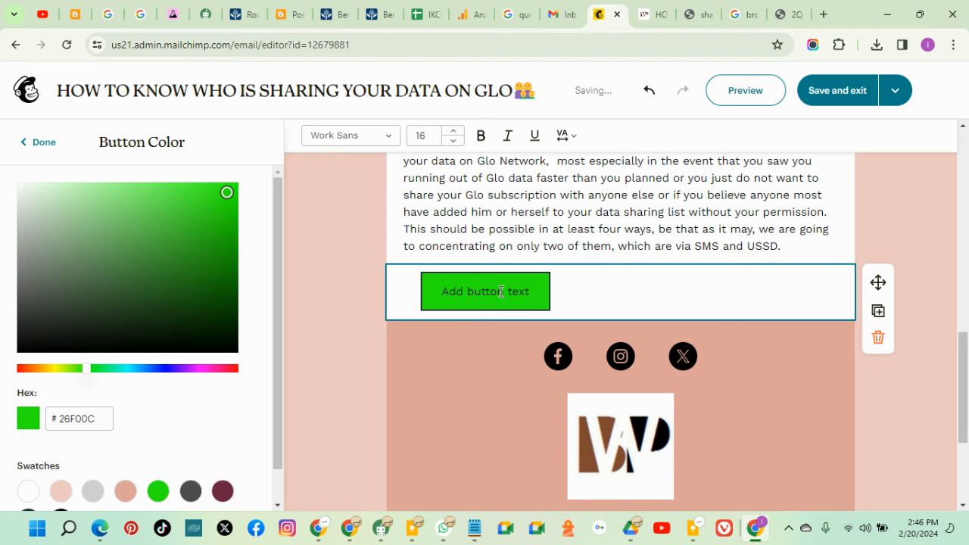
Replace the button's 'Add button text' label with LEARN MORE
triple_click(455, 290)
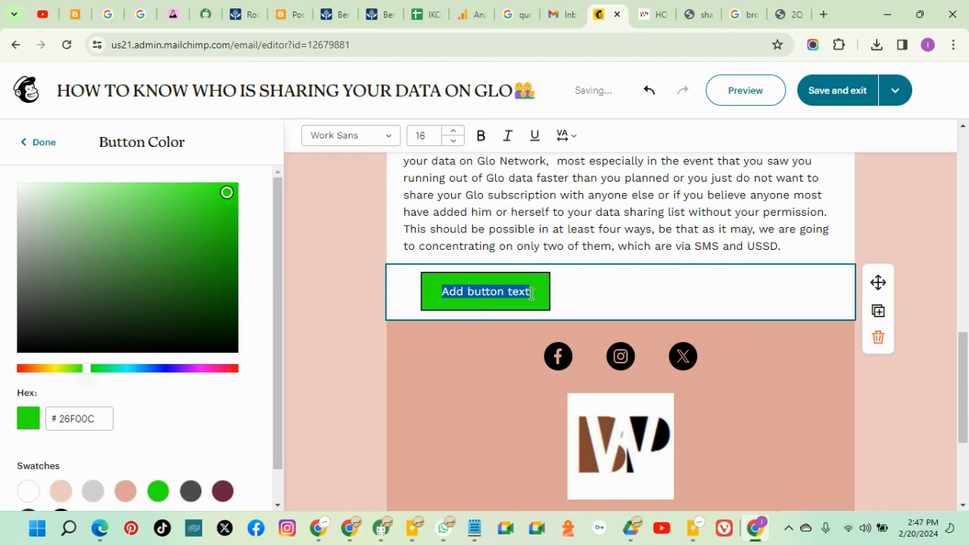
text(L)
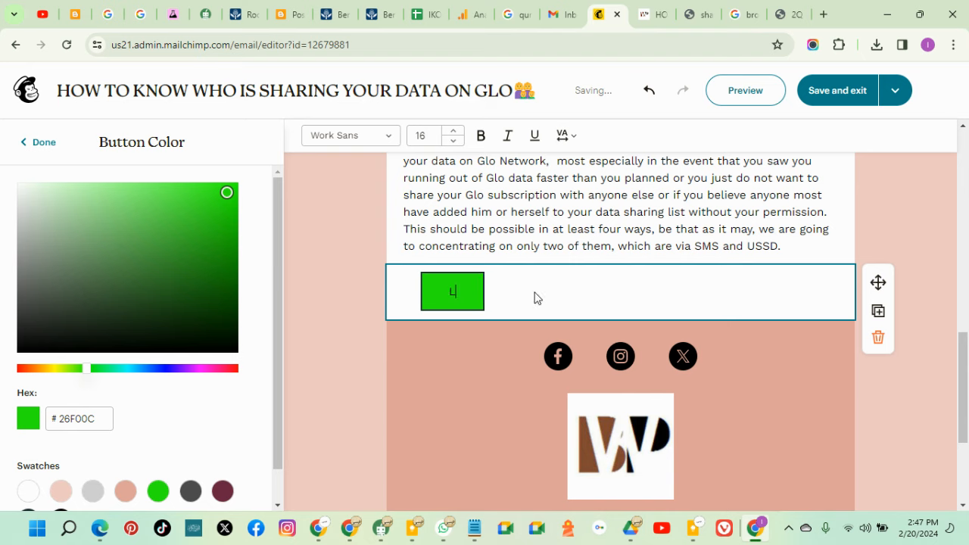
key(BackSpace)
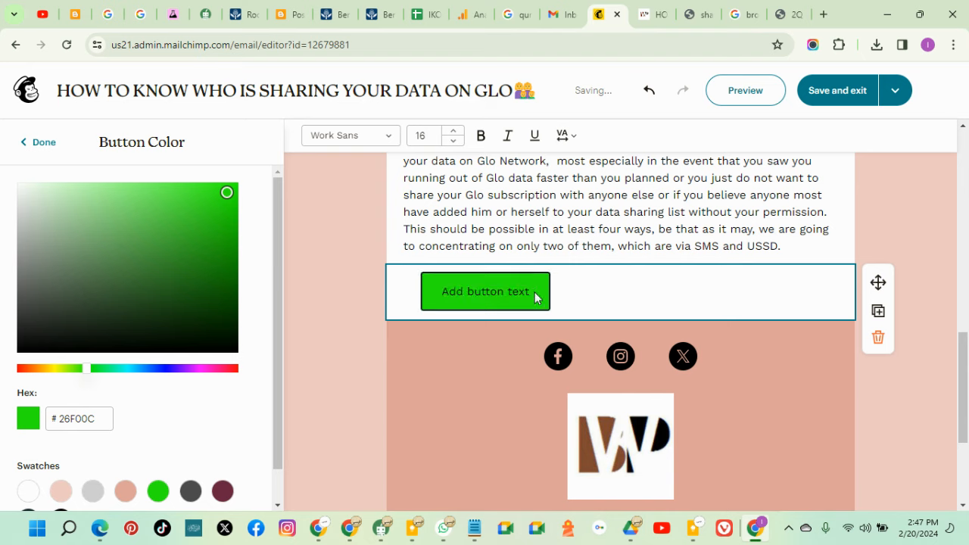
double_click(518, 290)
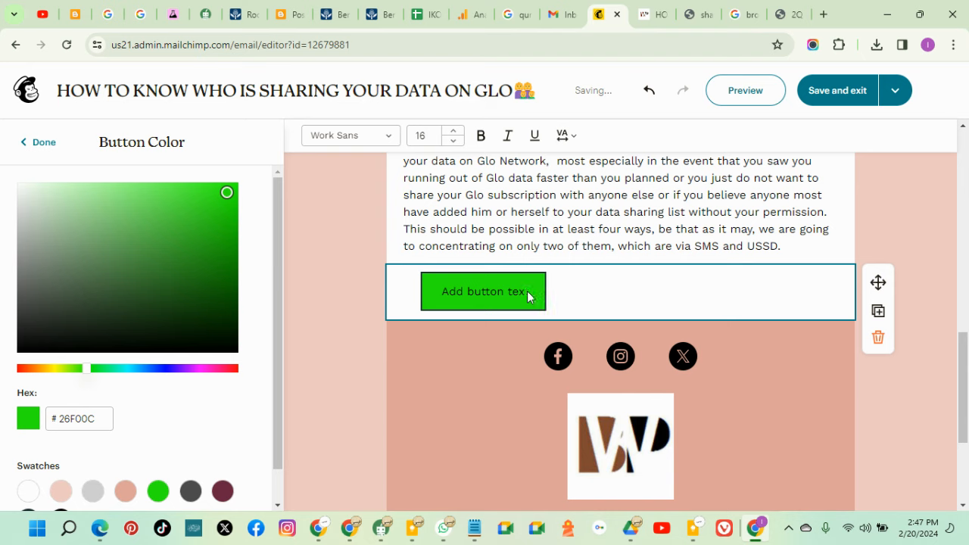
text(Add)
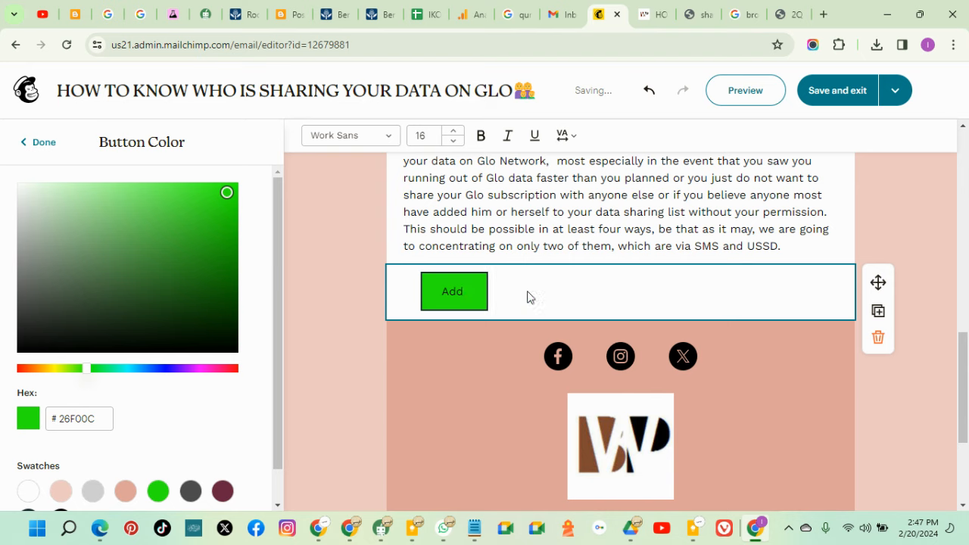
key(BackSpace)
text(RN MORE)
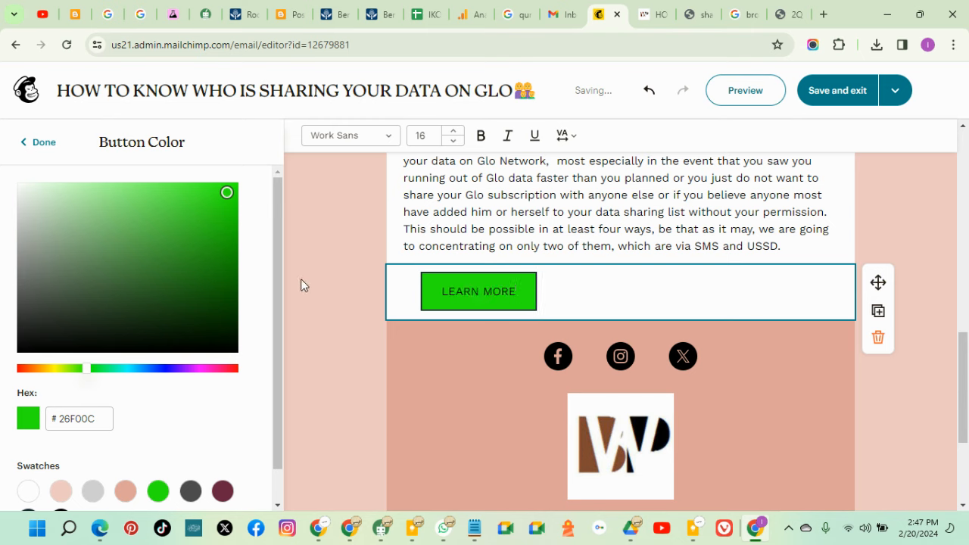
scroll(279, 286, down, 1)
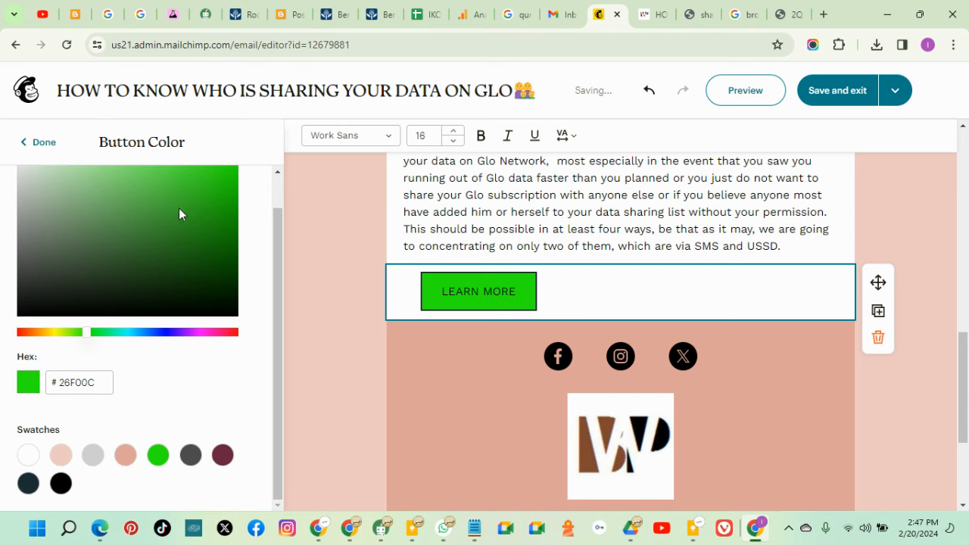
Centre the LEARN MORE button and give it a pill shape
click(38, 142)
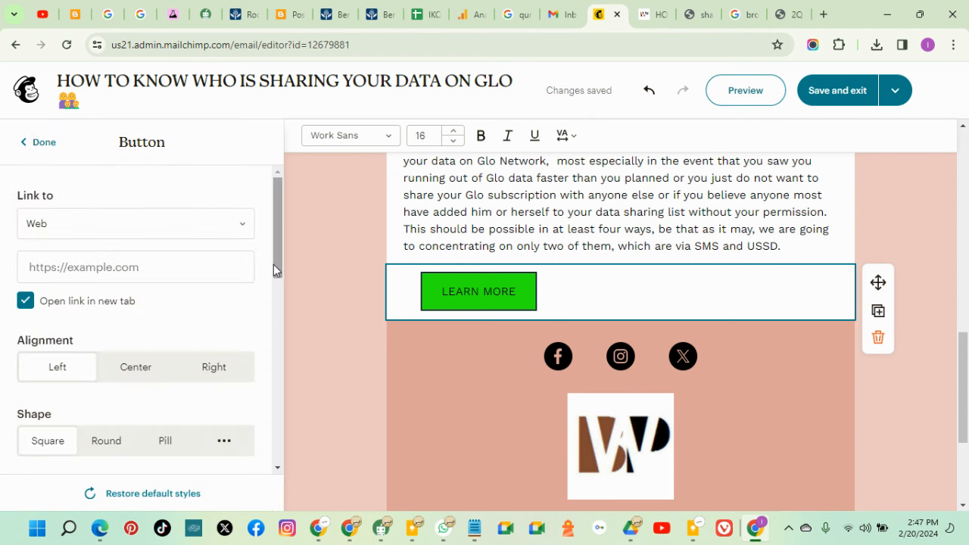
drag(274, 260, 240, 416)
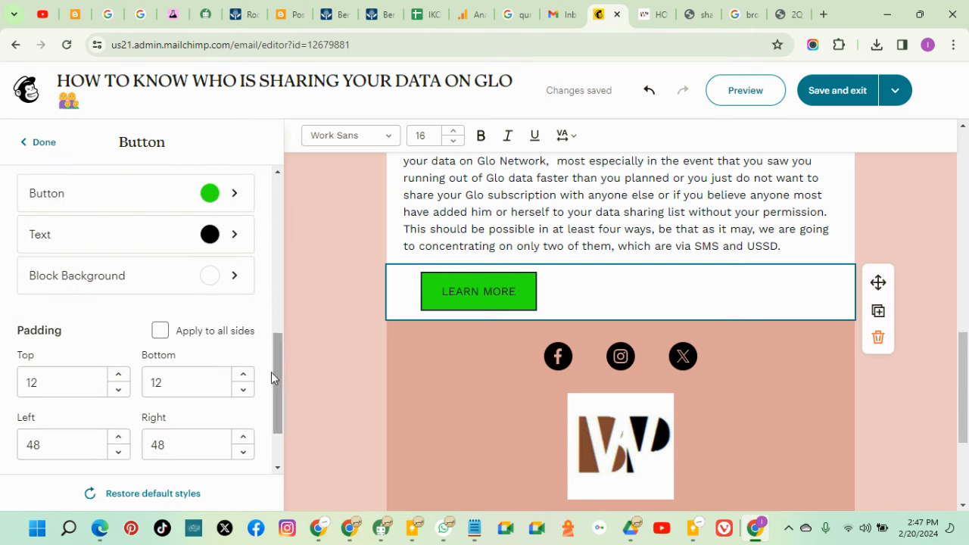
drag(274, 372, 285, 242)
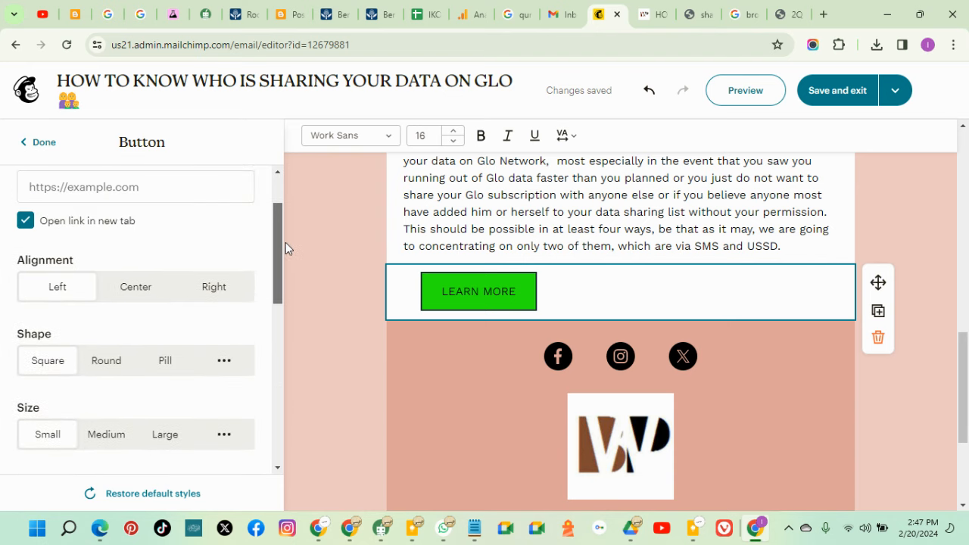
click(130, 300)
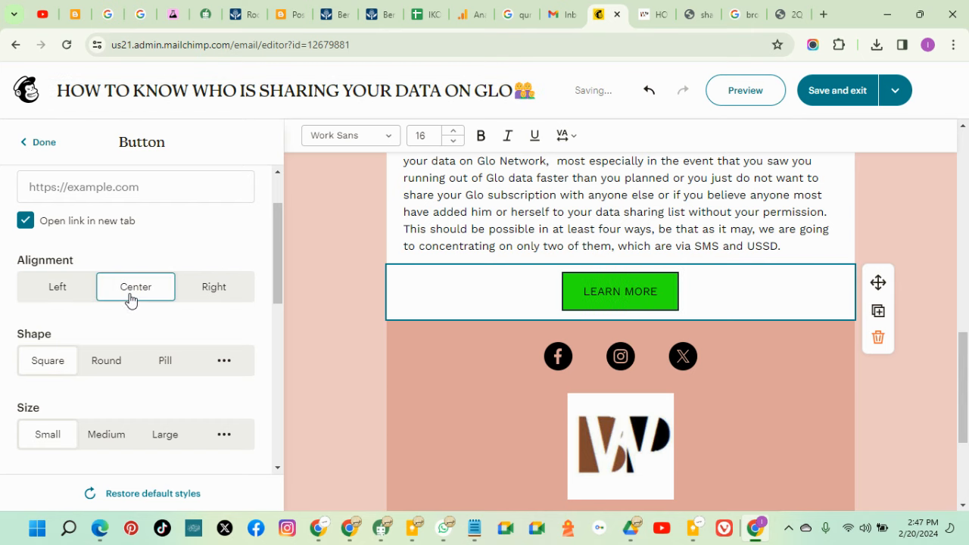
click(109, 365)
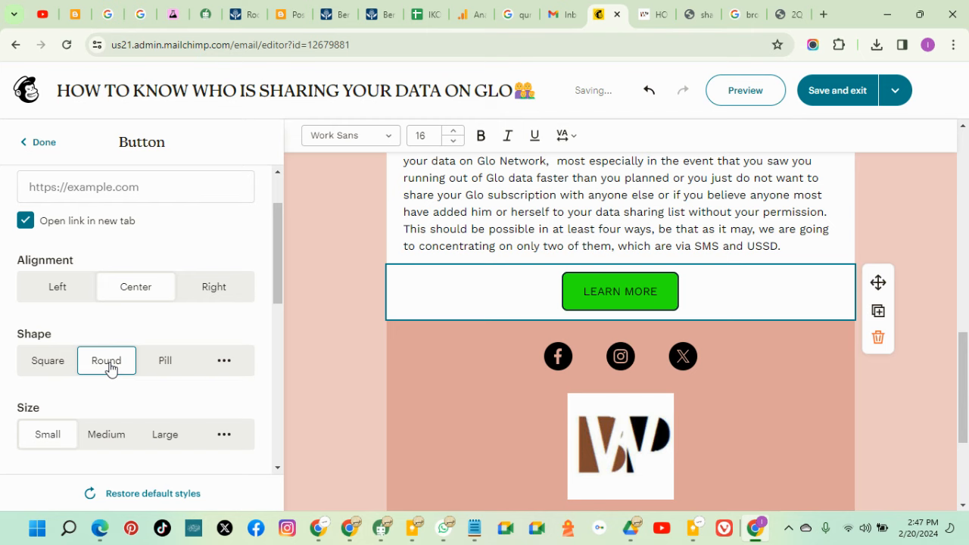
click(171, 366)
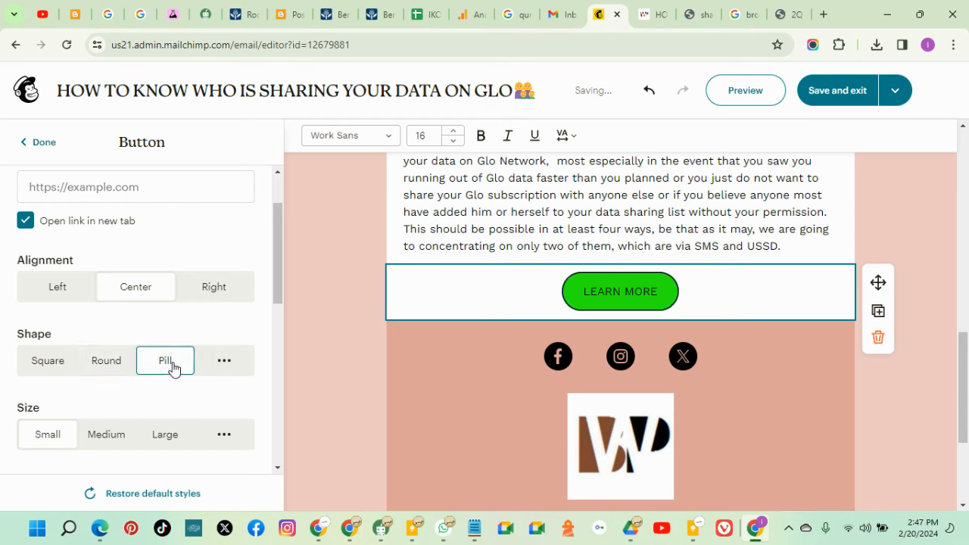
click(213, 290)
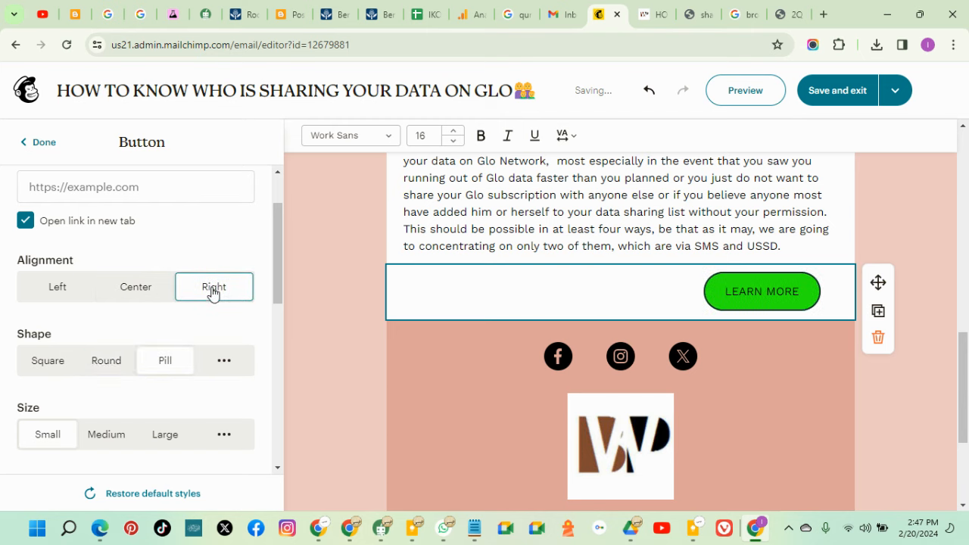
click(146, 292)
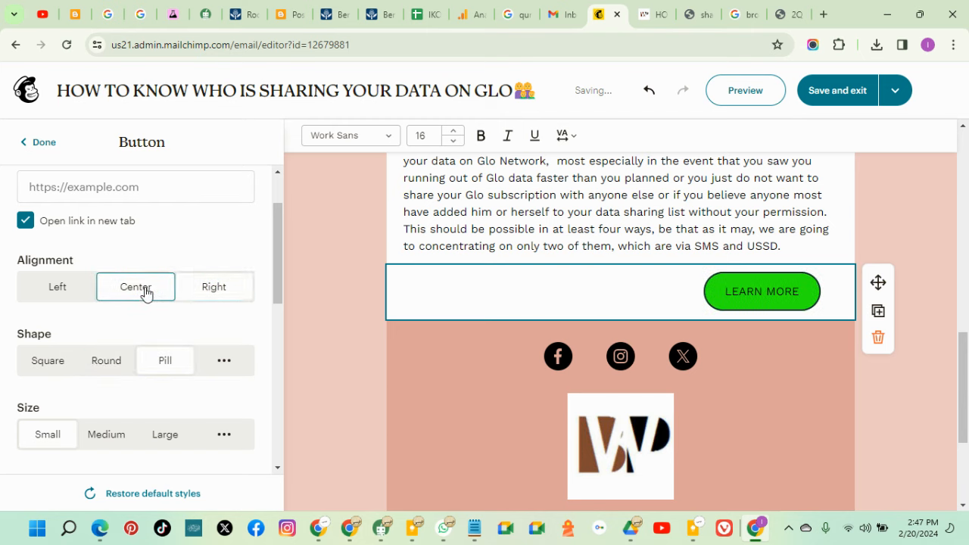
Set the button size to Large so it spans the email width
click(103, 436)
click(174, 437)
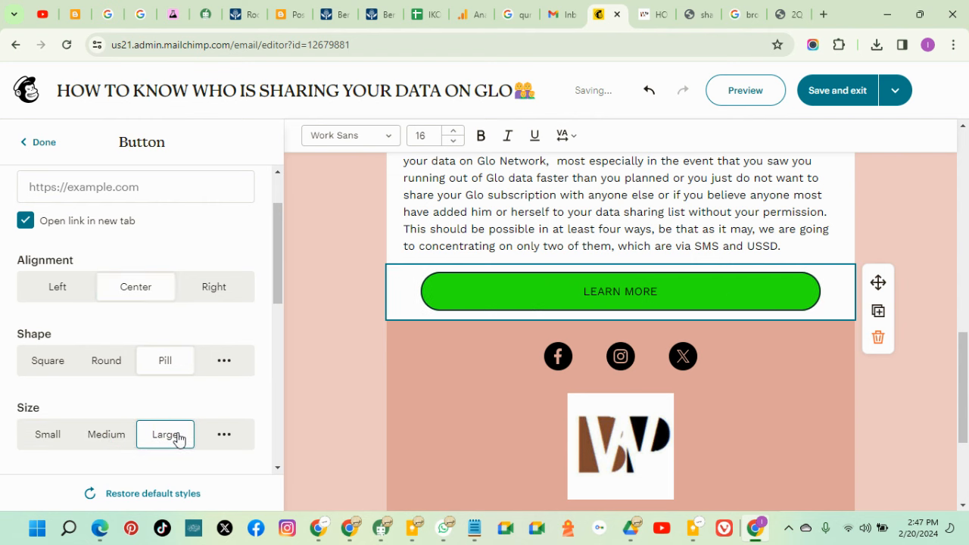
click(876, 430)
scroll(788, 375, down, 3)
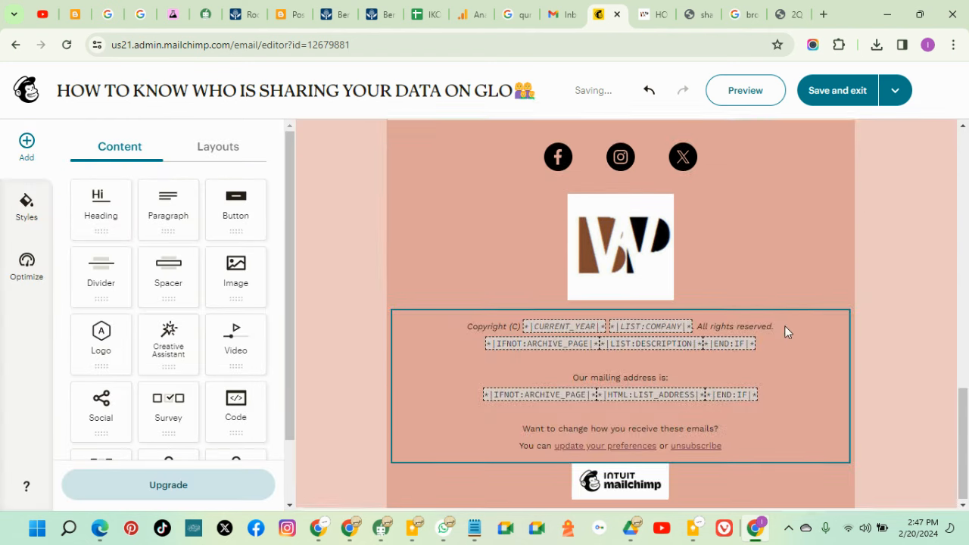
scroll(788, 324, up, 2)
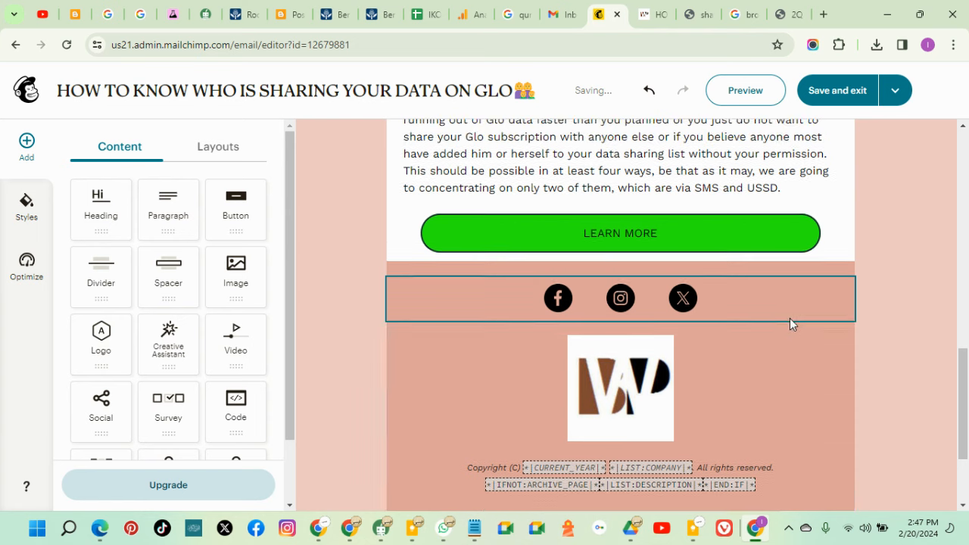
Delete the empty spacer block beneath the LEARN MORE button
click(753, 272)
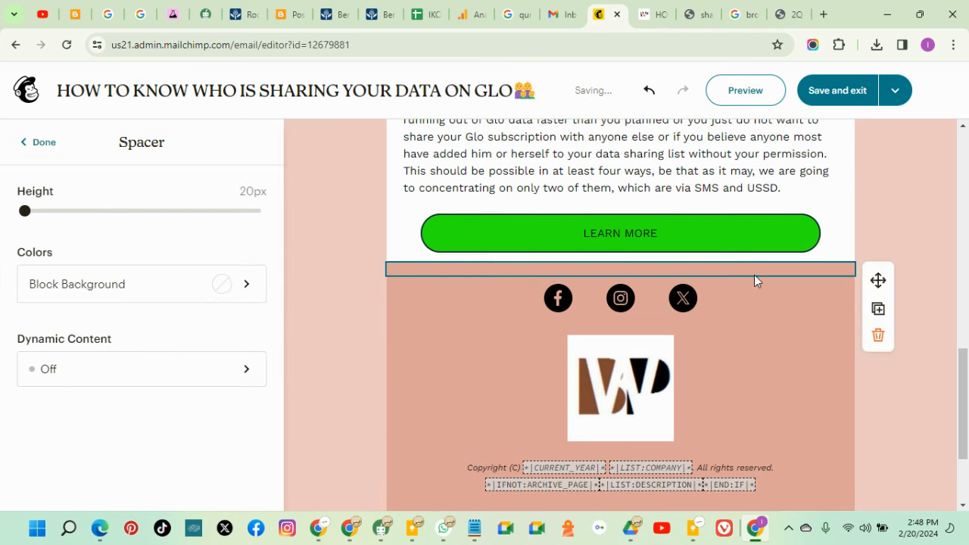
click(878, 335)
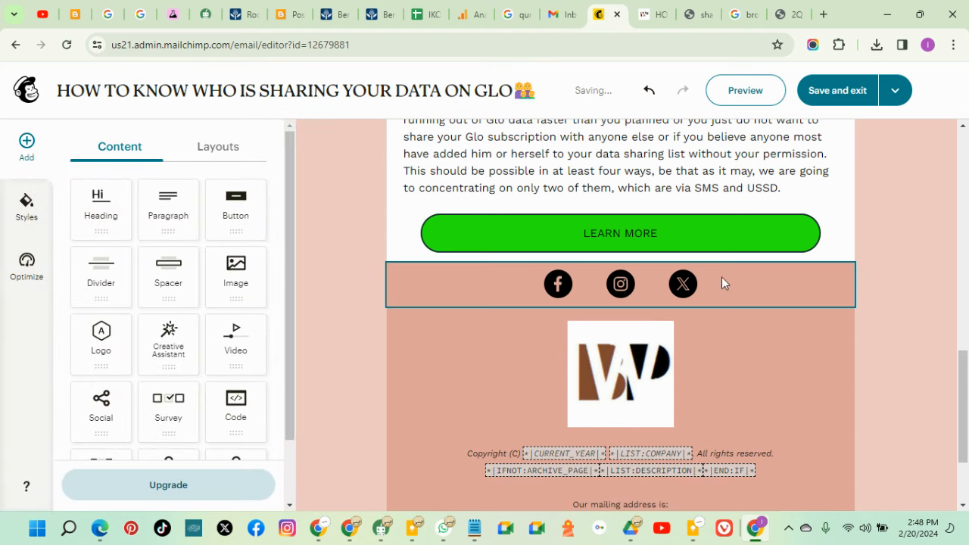
click(744, 283)
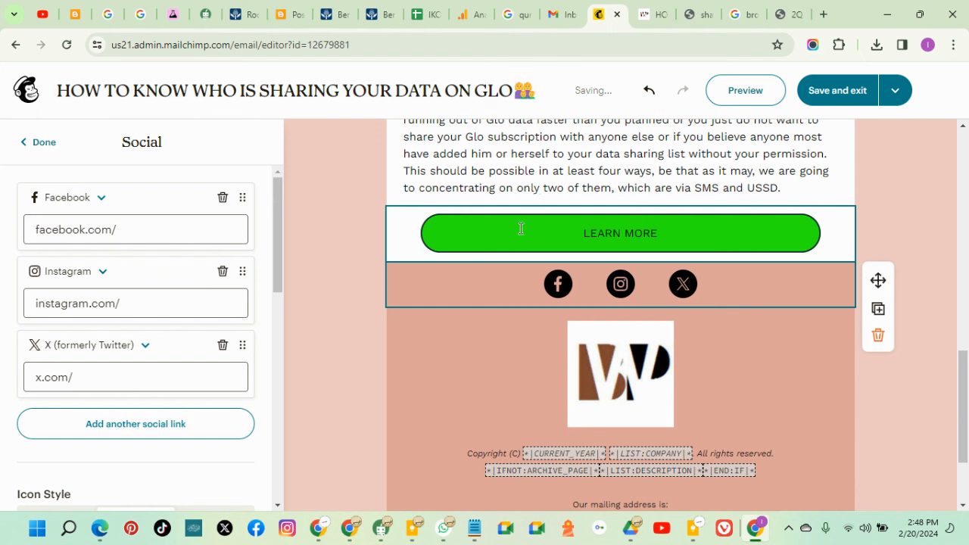
click(931, 210)
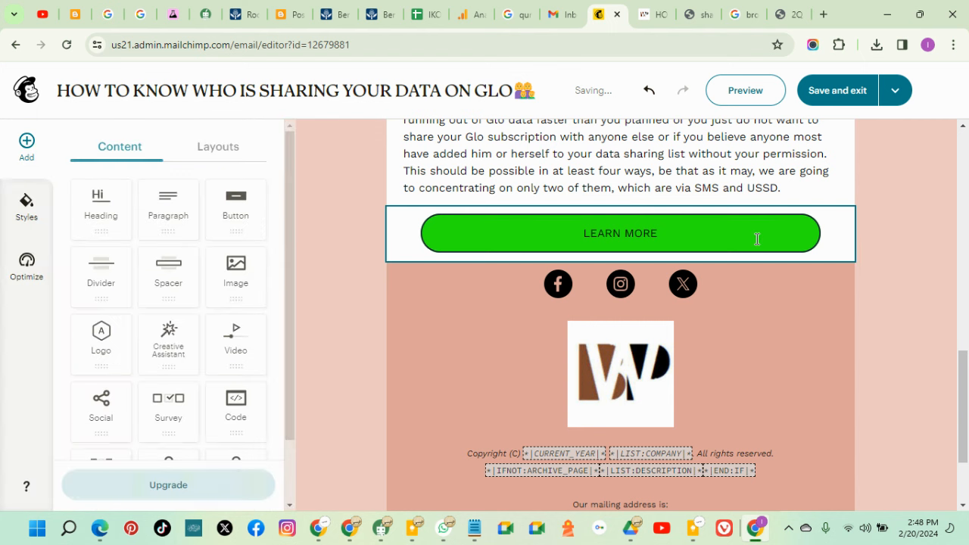
Link the LEARN MORE button to the BrownWhitePages Glo data-sharing article's web address
click(757, 237)
click(642, 16)
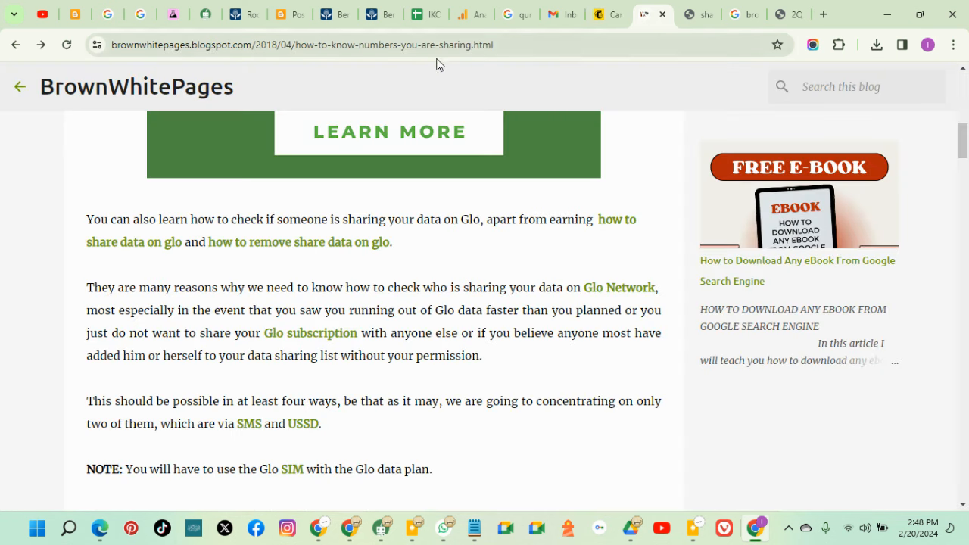
click(107, 45)
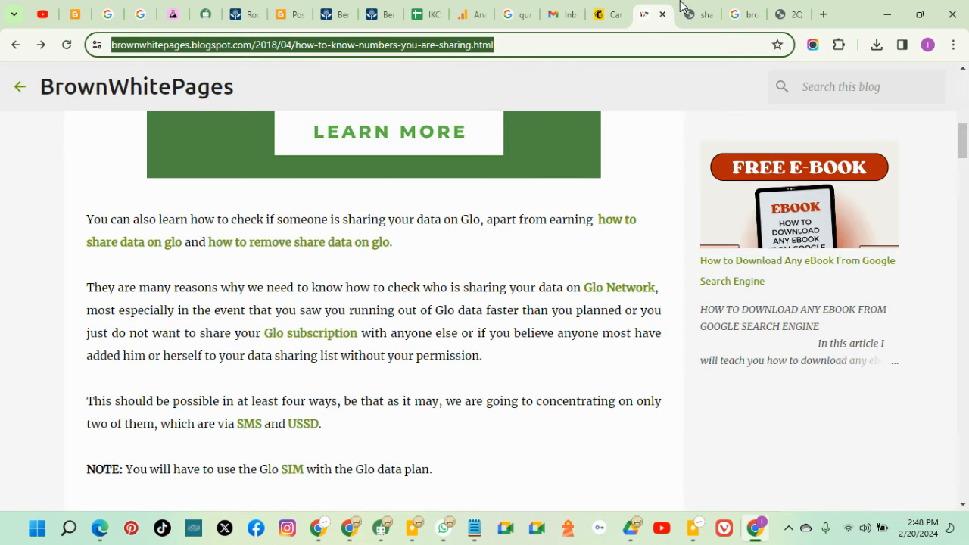
click(597, 15)
click(61, 261)
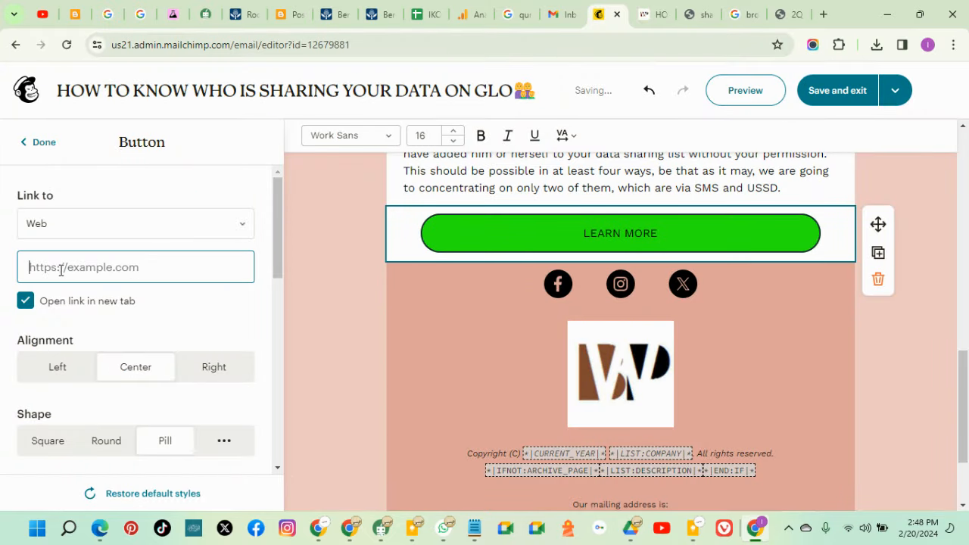
right_click(61, 268)
click(107, 179)
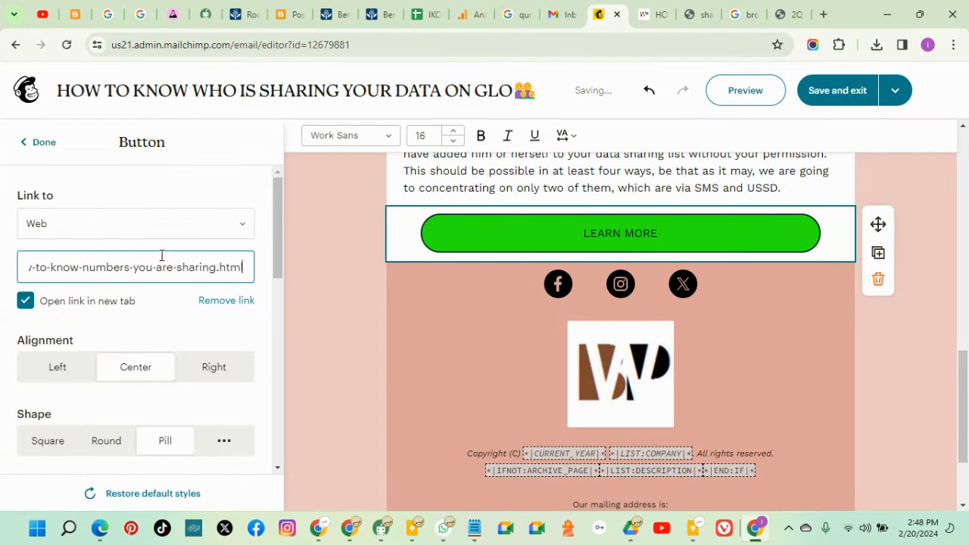
mouse_move(277, 256)
mouse_down()
mouse_move(281, 307)
mouse_move(279, 255)
mouse_up()
click(38, 143)
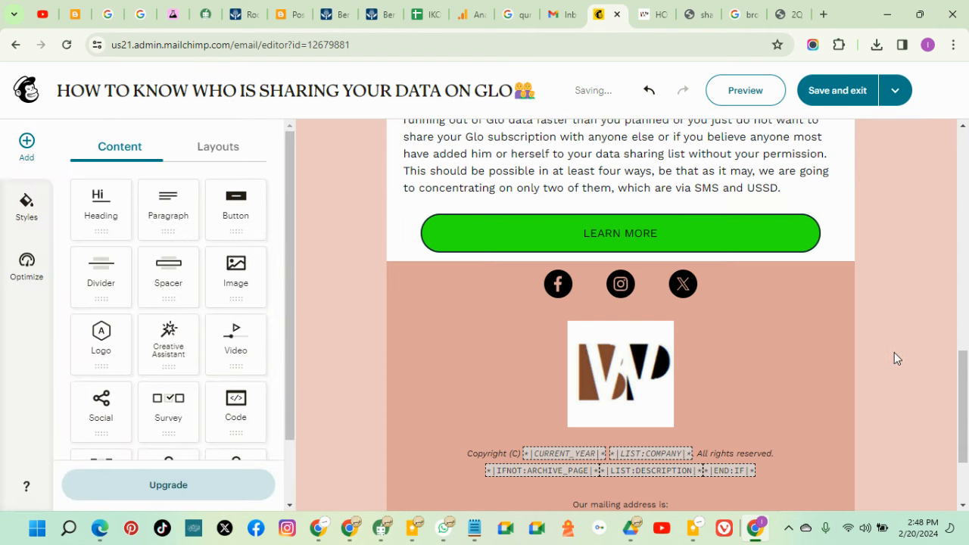
scroll(894, 352, down, 2)
scroll(894, 352, up, 2)
Set the footer block's background to white
click(767, 355)
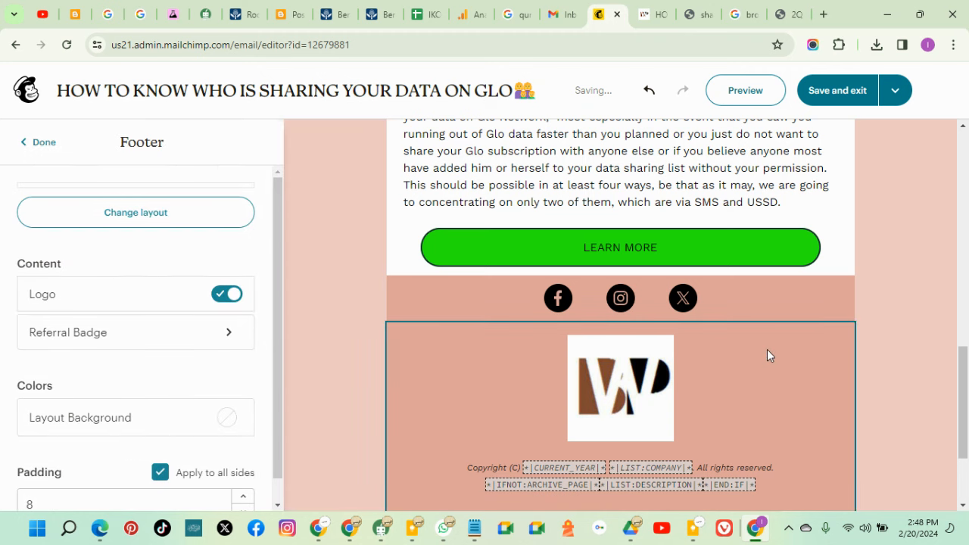
scroll(151, 345, down, 1)
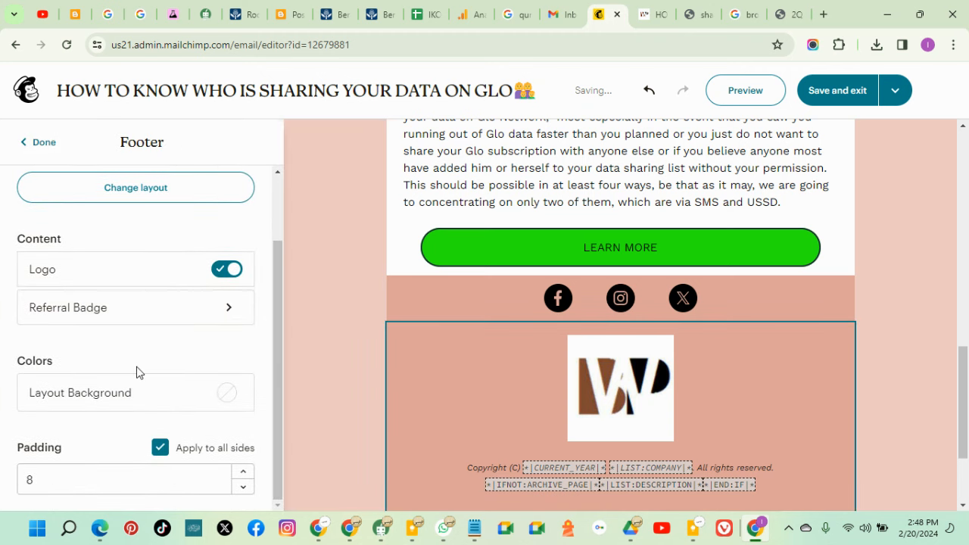
scroll(143, 349, up, 1)
scroll(182, 344, down, 1)
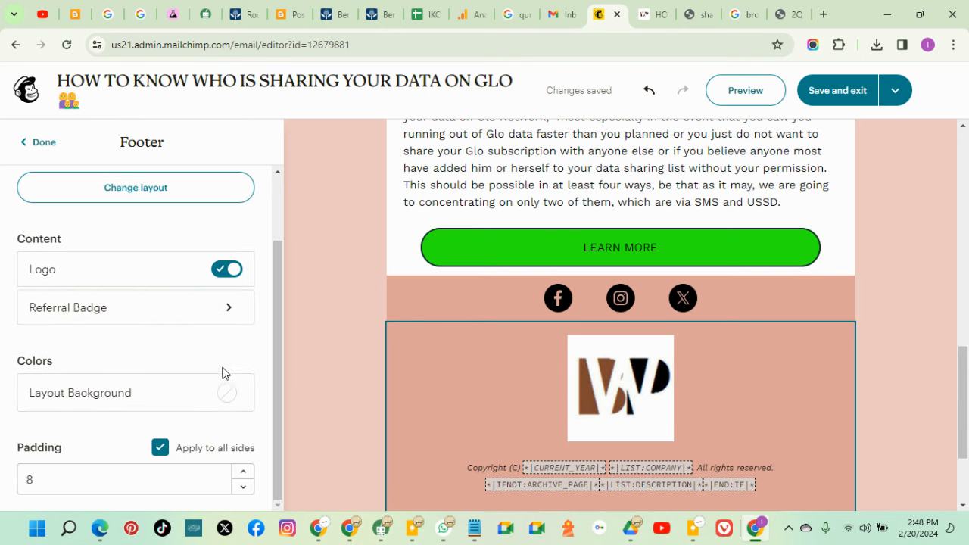
click(228, 403)
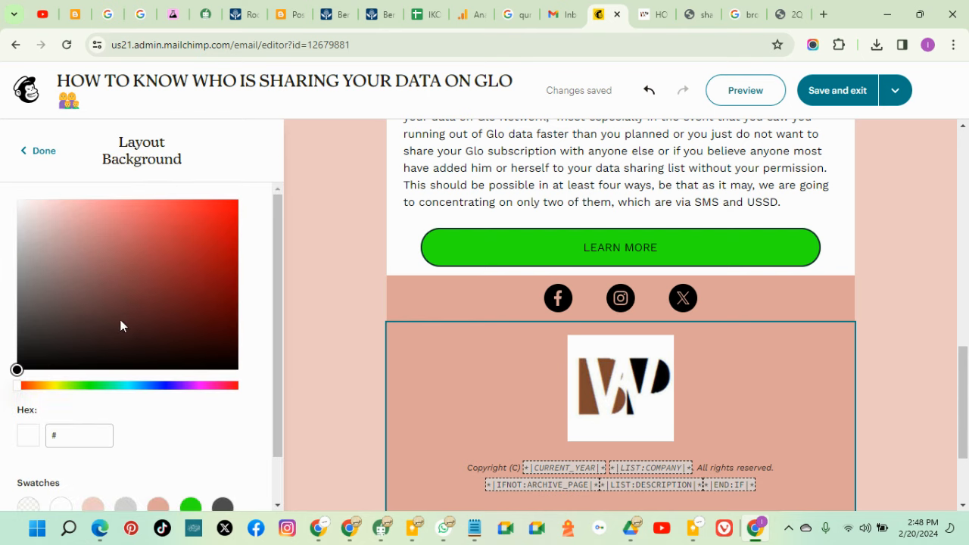
click(57, 510)
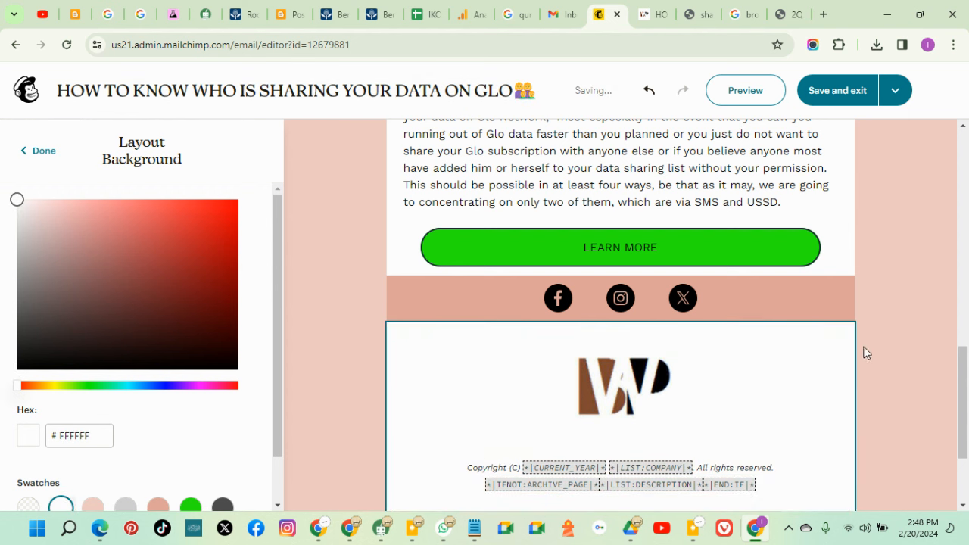
click(890, 338)
Make the social icons block background white (#FFFFFF), then reselect it to edit links
scroll(894, 364, down, 2)
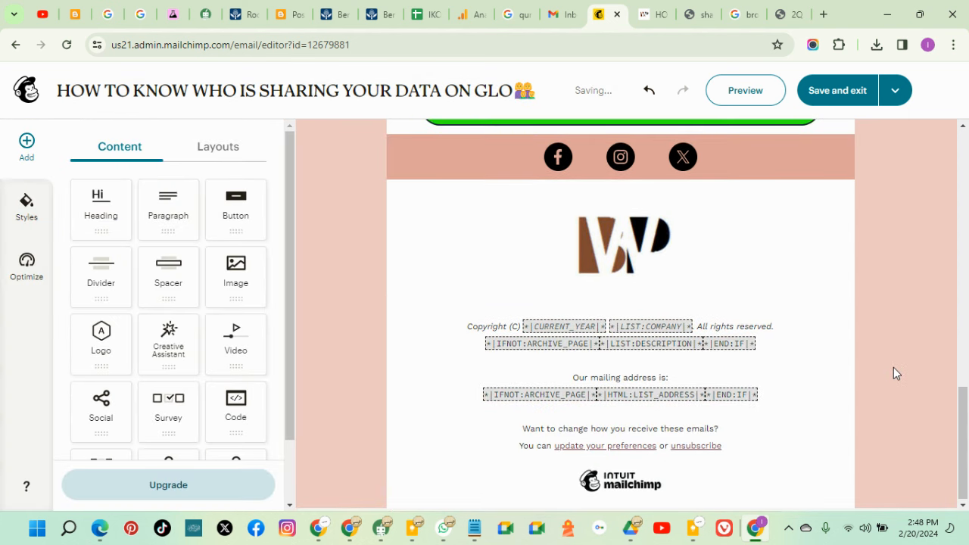
scroll(893, 367, up, 4)
scroll(787, 393, down, 1)
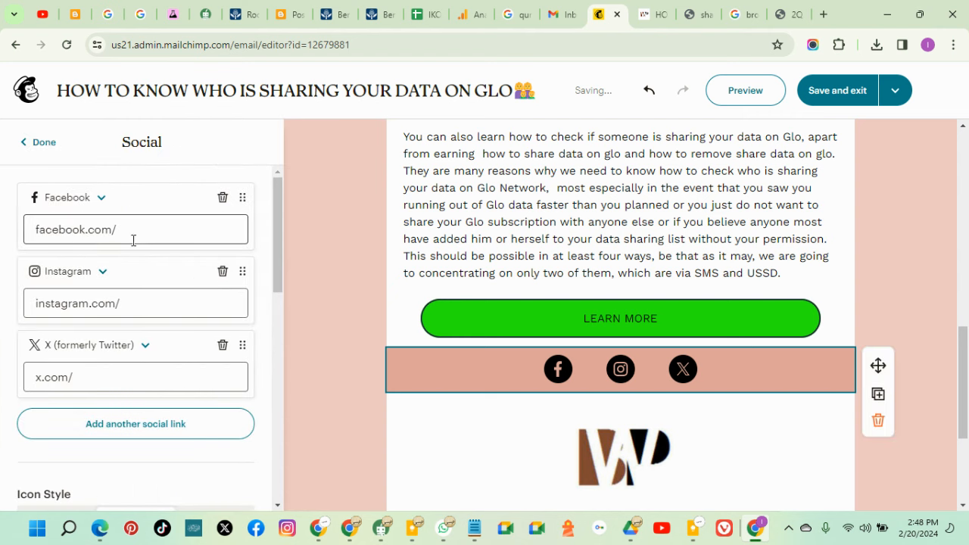
scroll(106, 401, down, 3)
scroll(96, 437, down, 5)
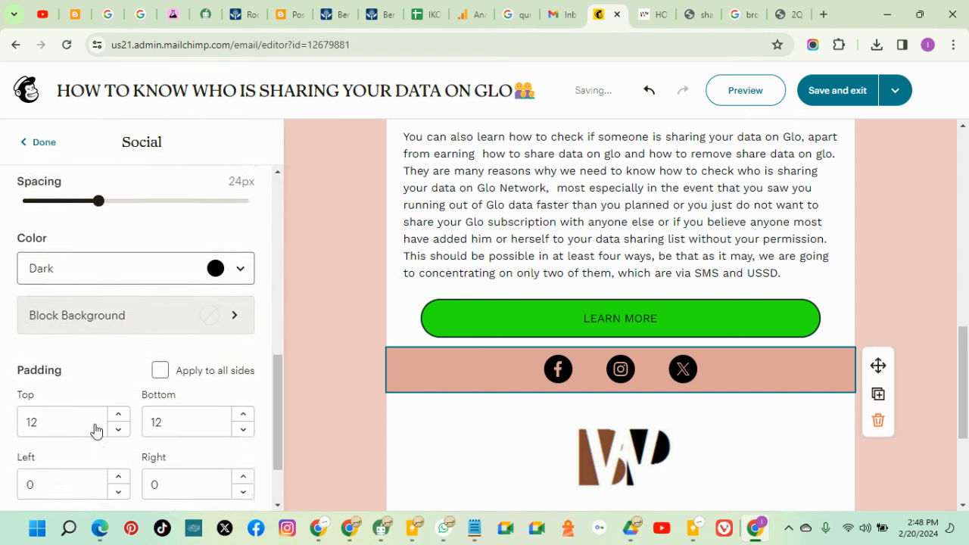
click(211, 237)
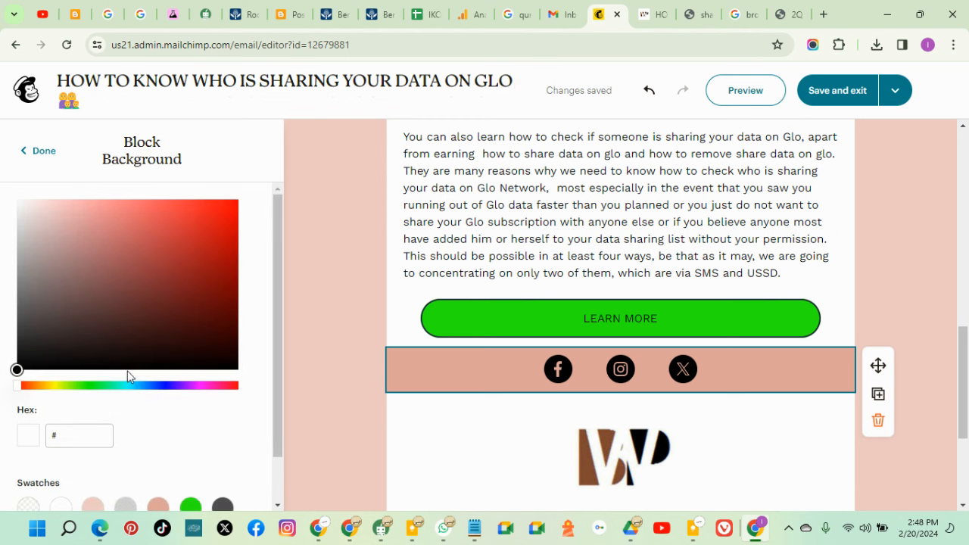
scroll(114, 408, down, 1)
click(60, 456)
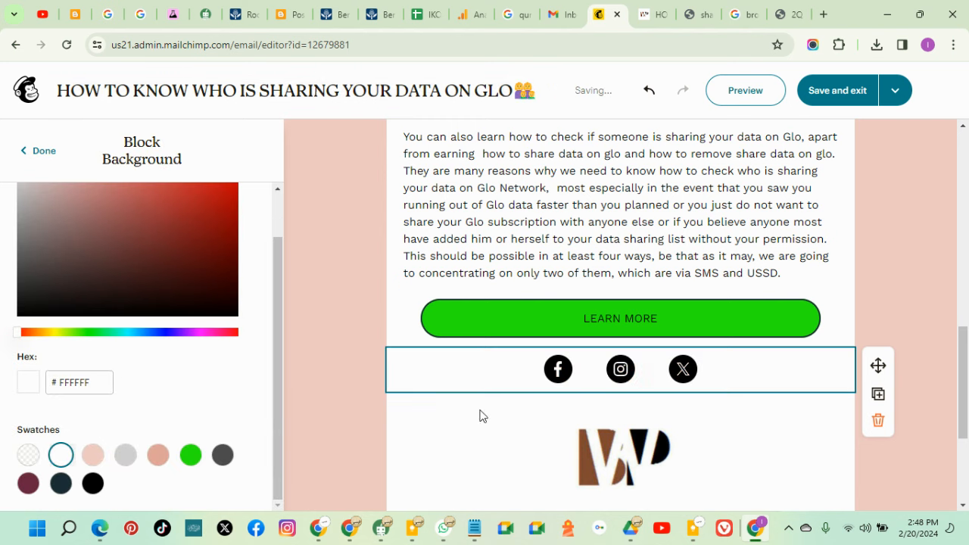
click(913, 221)
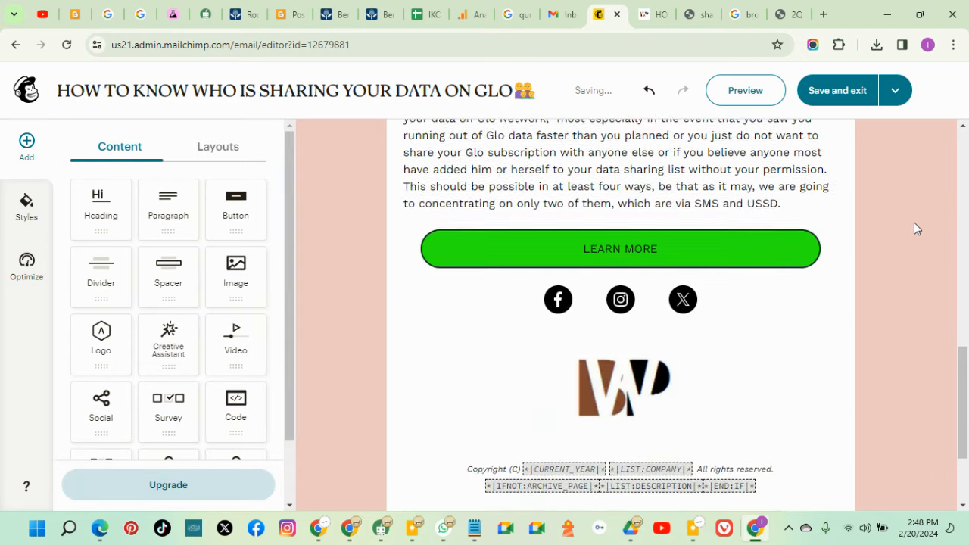
scroll(914, 222, down, 1)
click(717, 232)
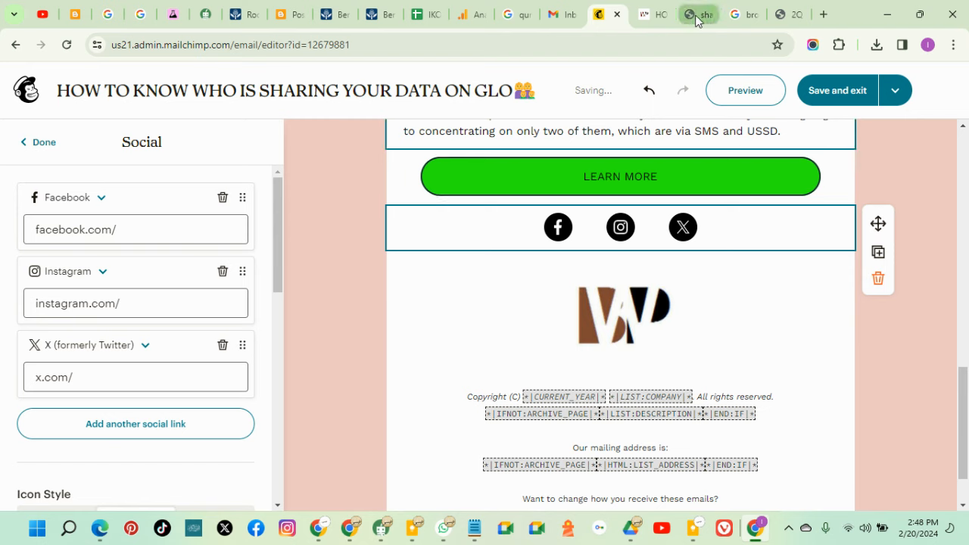
Open the BrownWhitePages YouTube, Facebook, X and BrownWhitePages Ltd Google results in new tabs
click(742, 13)
scroll(316, 129, up, 2)
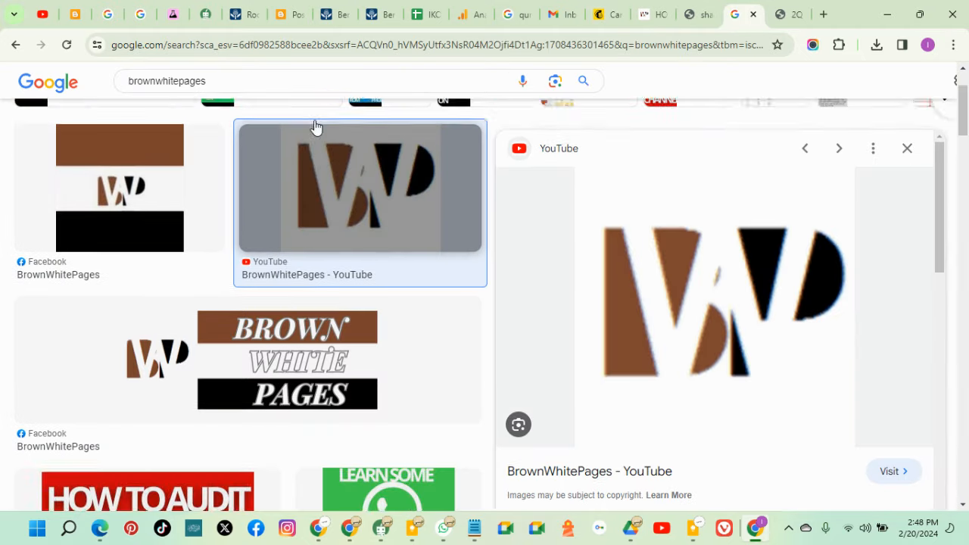
click(136, 144)
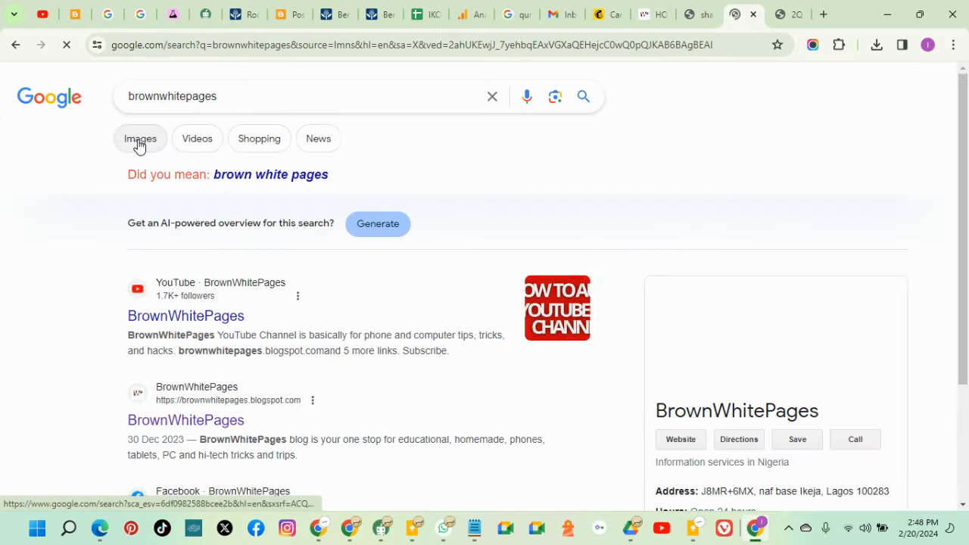
scroll(211, 199, down, 2)
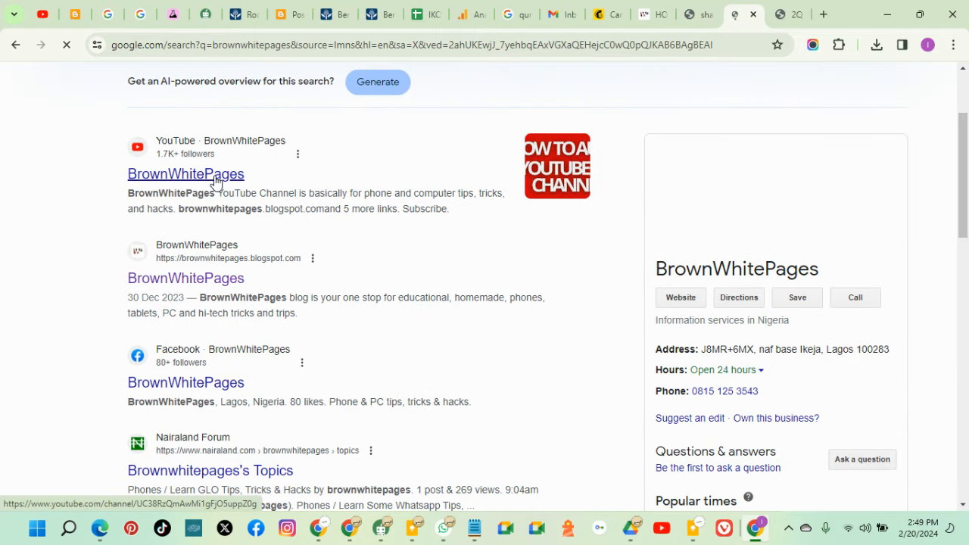
right_click(215, 180)
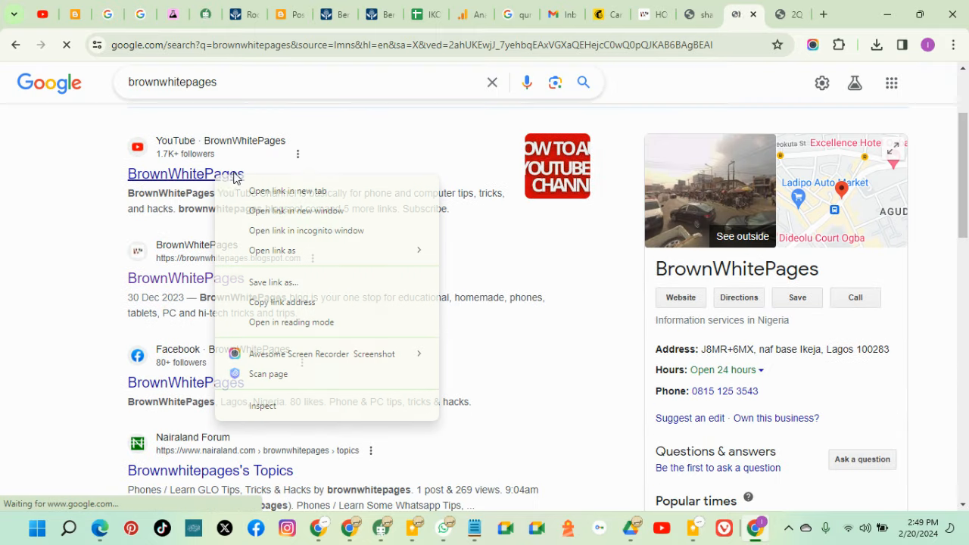
click(303, 190)
scroll(190, 318, down, 1)
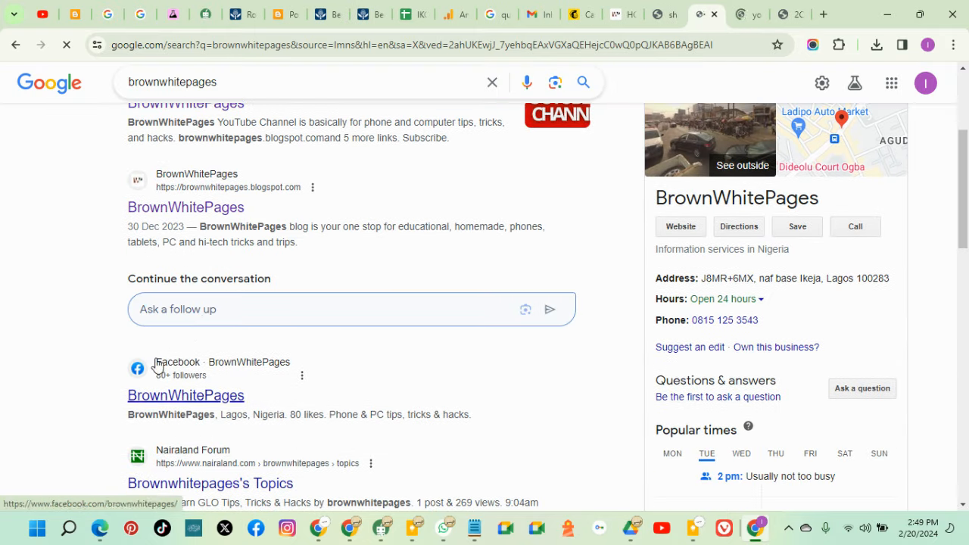
scroll(174, 318, down, 2)
right_click(188, 256)
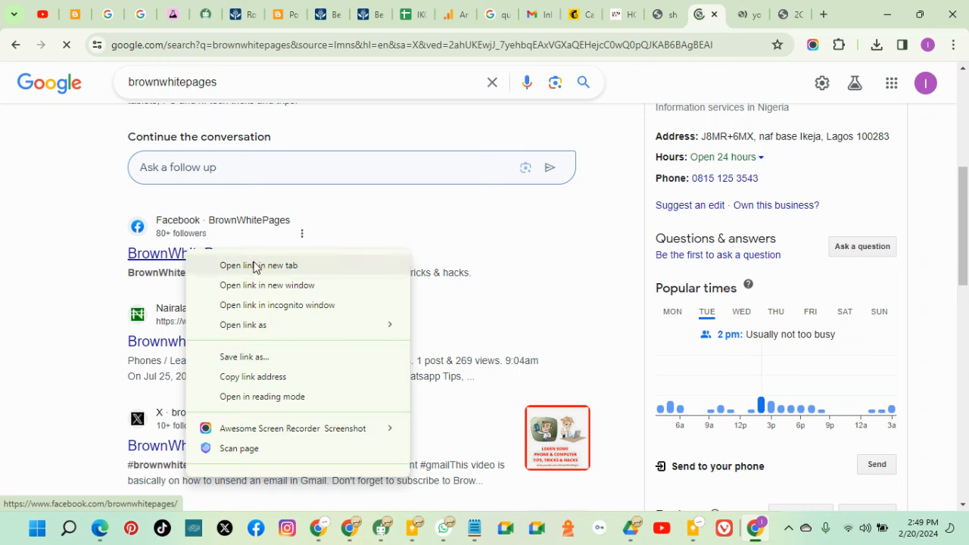
click(255, 265)
scroll(197, 309, down, 2)
right_click(189, 310)
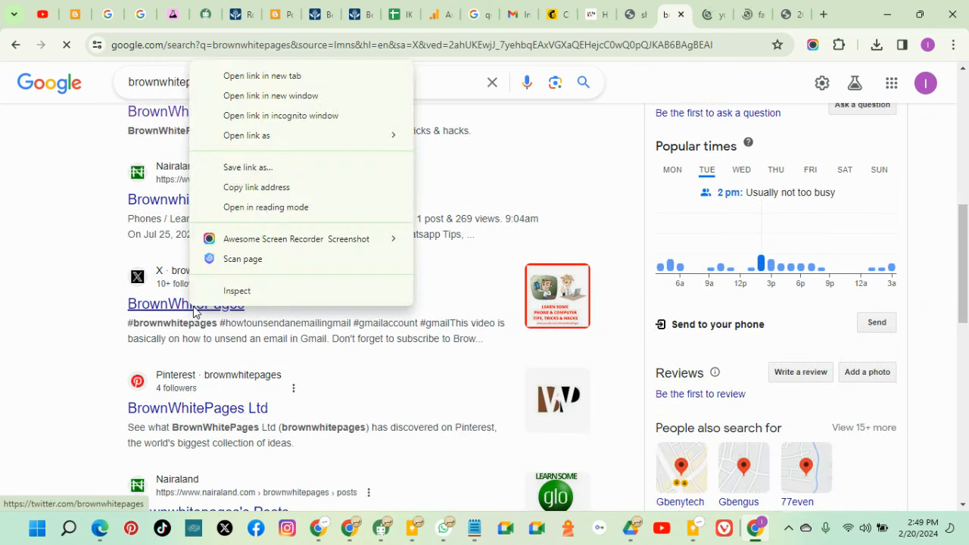
click(273, 80)
scroll(250, 186, down, 4)
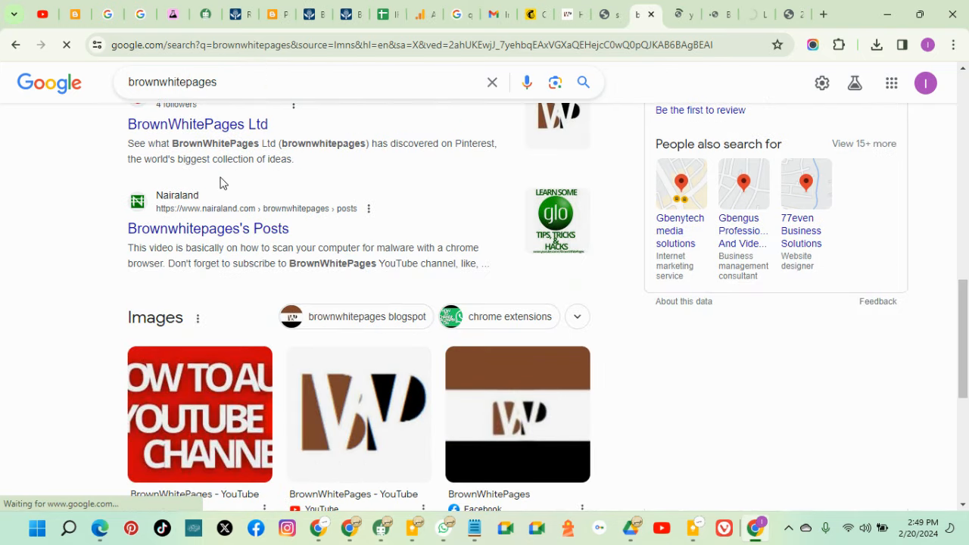
right_click(238, 128)
click(299, 141)
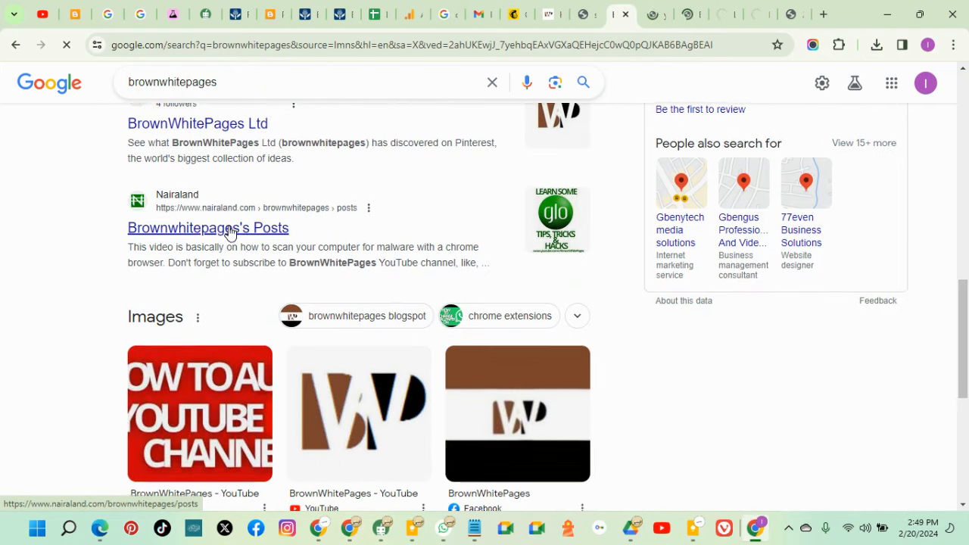
Cut the BrownWhitePages Facebook page address and close the Facebook tab
scroll(222, 238, down, 5)
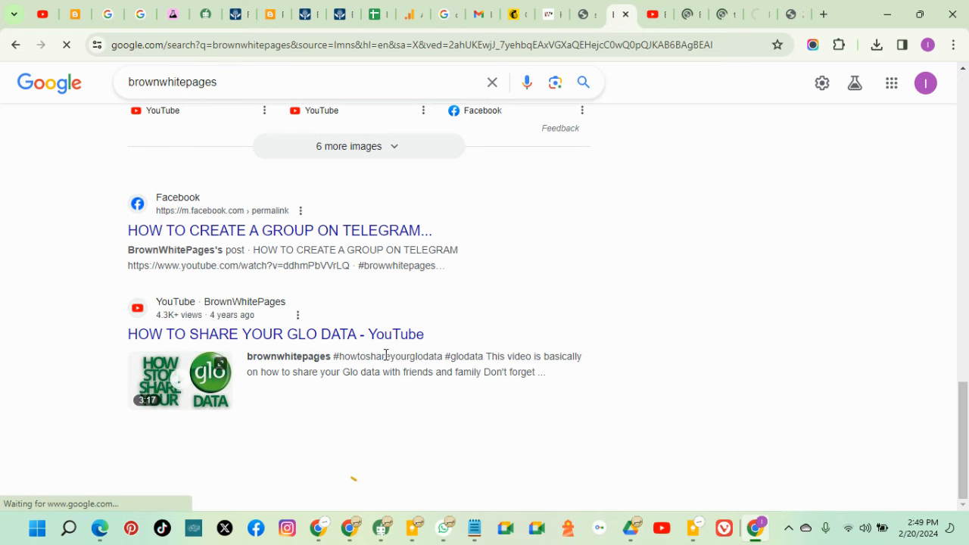
scroll(387, 354, up, 5)
scroll(604, 340, down, 7)
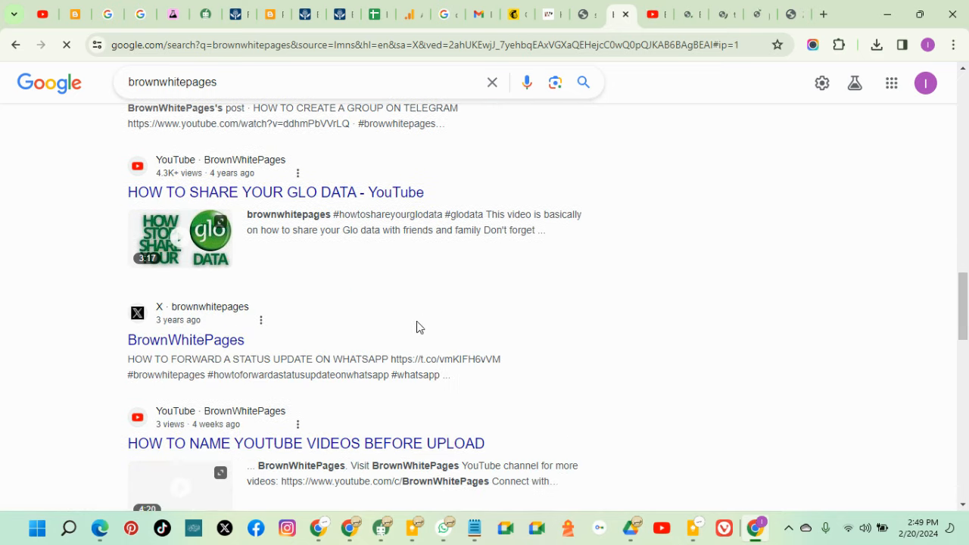
scroll(417, 327, down, 8)
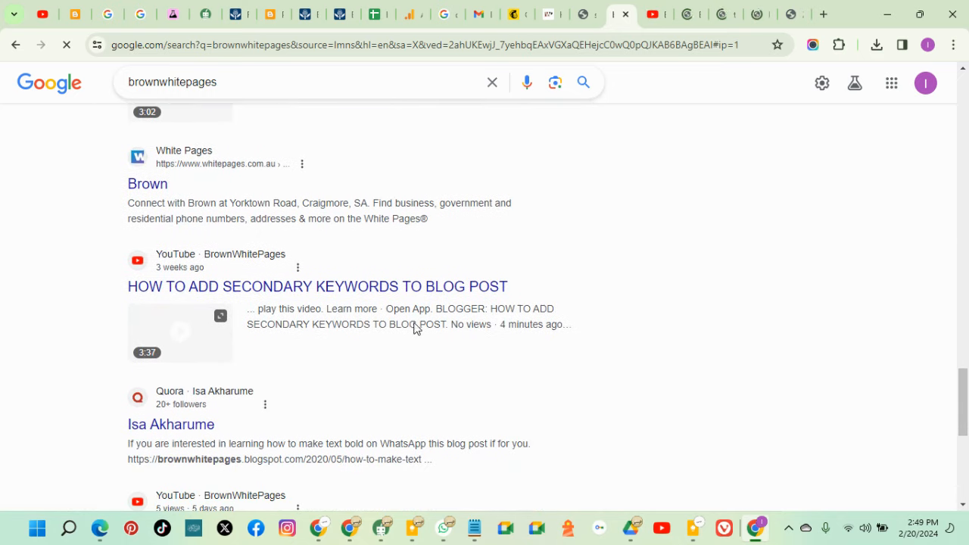
scroll(415, 323, down, 8)
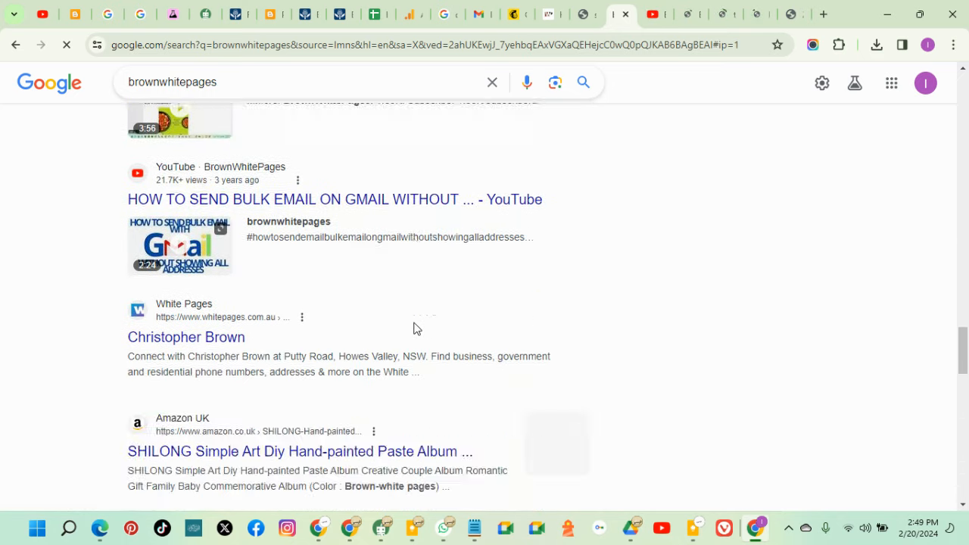
scroll(414, 328, down, 1)
scroll(415, 328, down, 1)
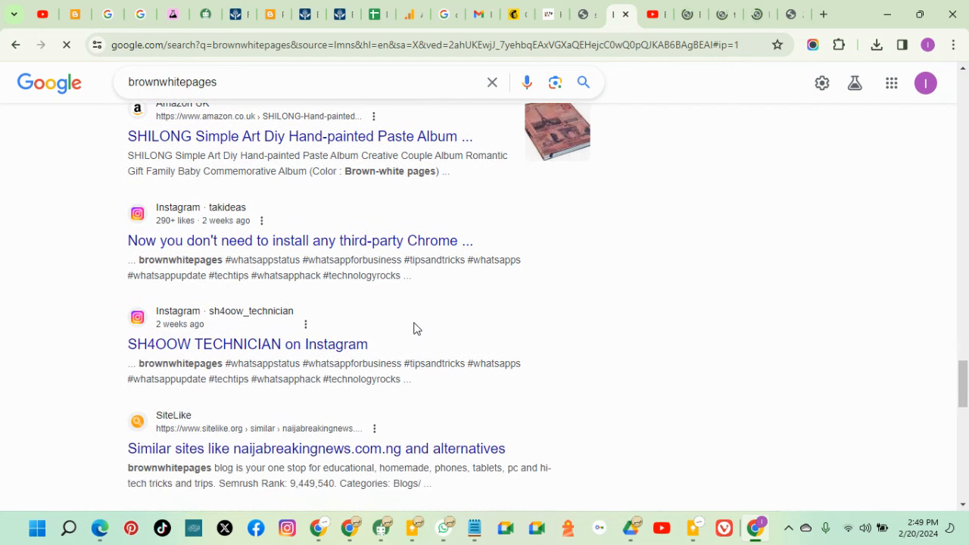
scroll(415, 327, down, 6)
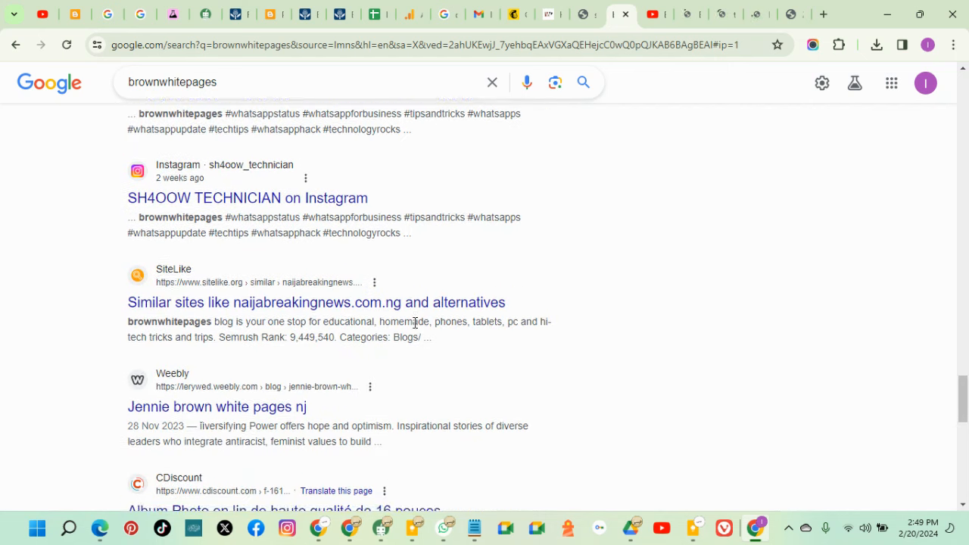
scroll(415, 328, down, 6)
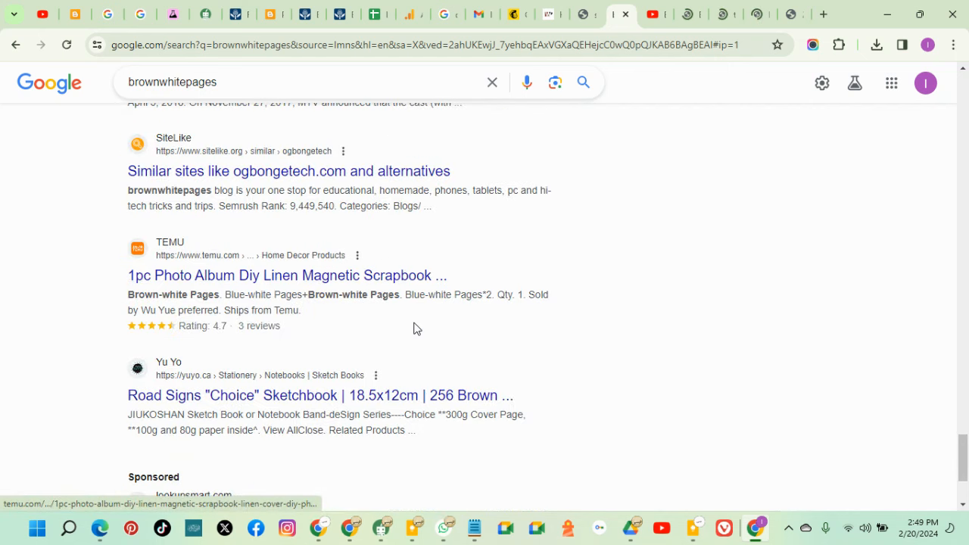
scroll(414, 327, up, 4)
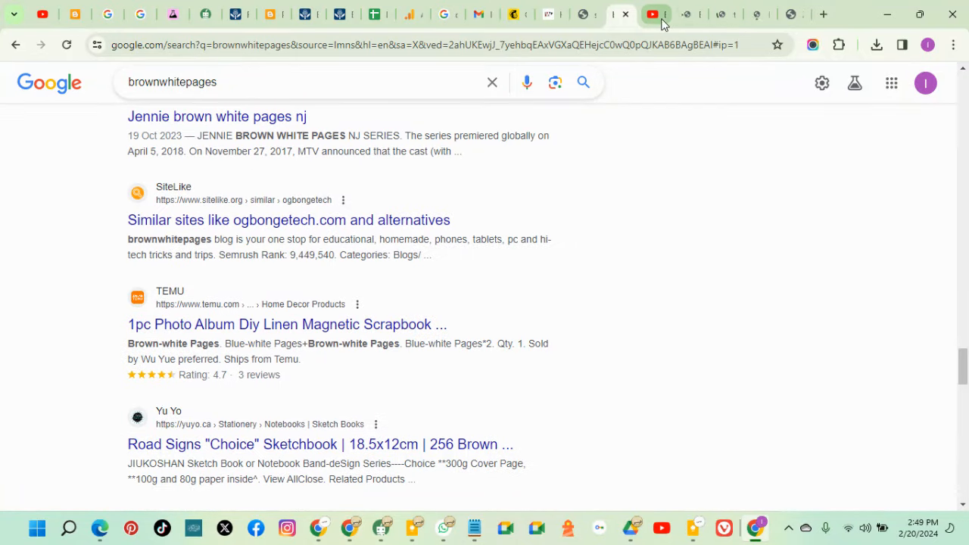
click(686, 17)
click(371, 45)
key(ctrl+c)
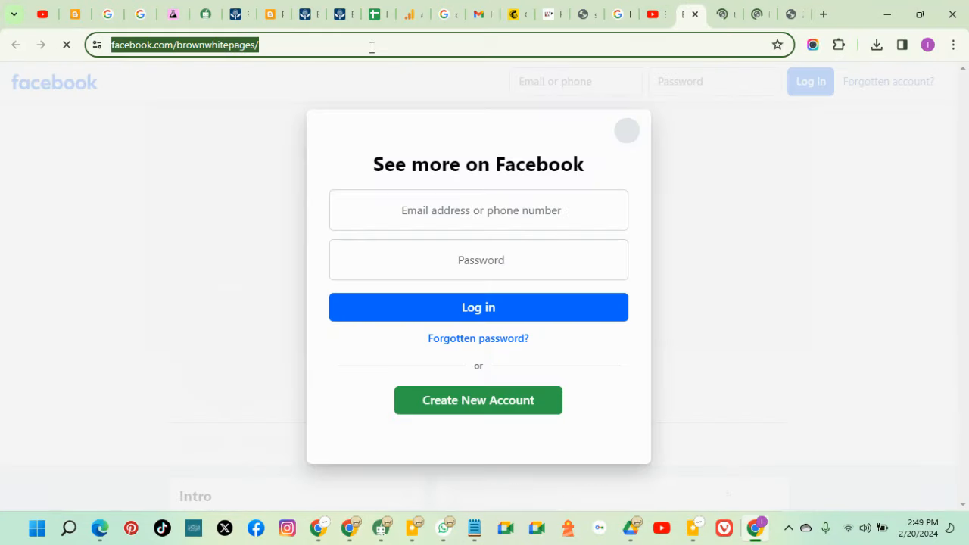
right_click(256, 47)
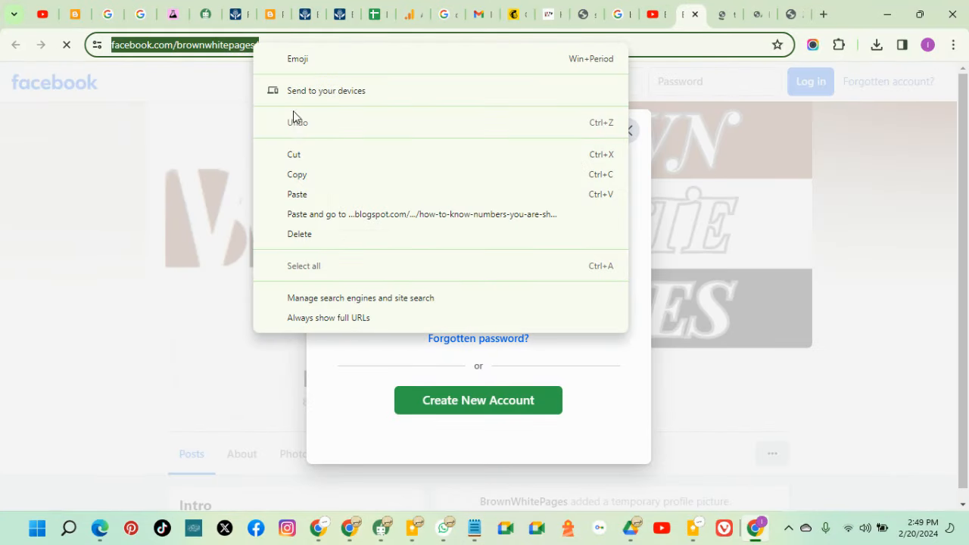
click(296, 152)
click(697, 21)
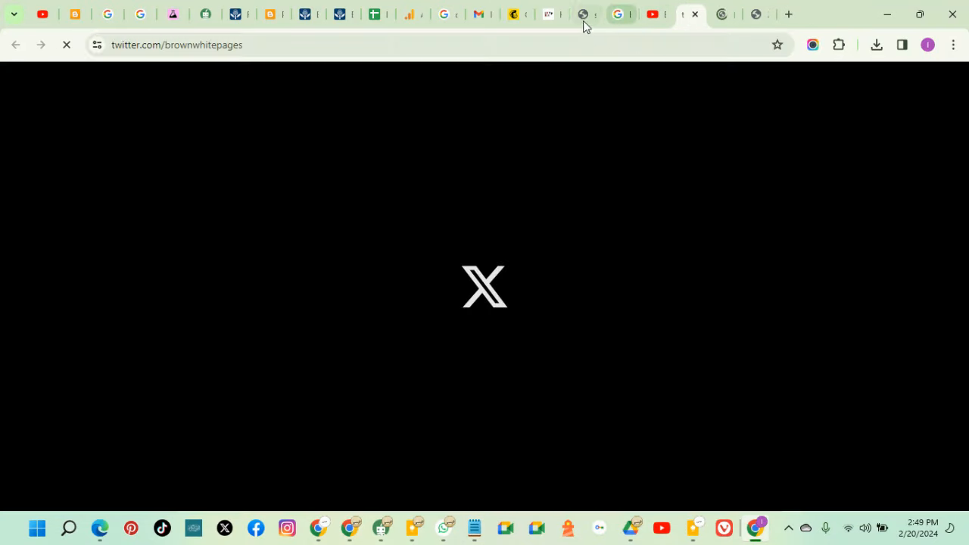
click(520, 16)
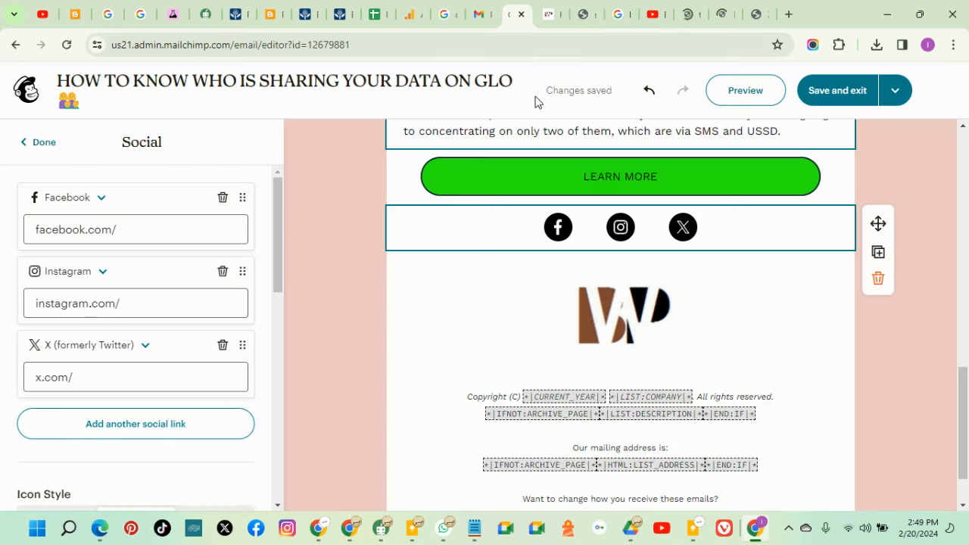
Replace the placeholder Facebook link with the brand's real Facebook page address
click(128, 234)
drag(128, 234, 40, 225)
right_click(55, 229)
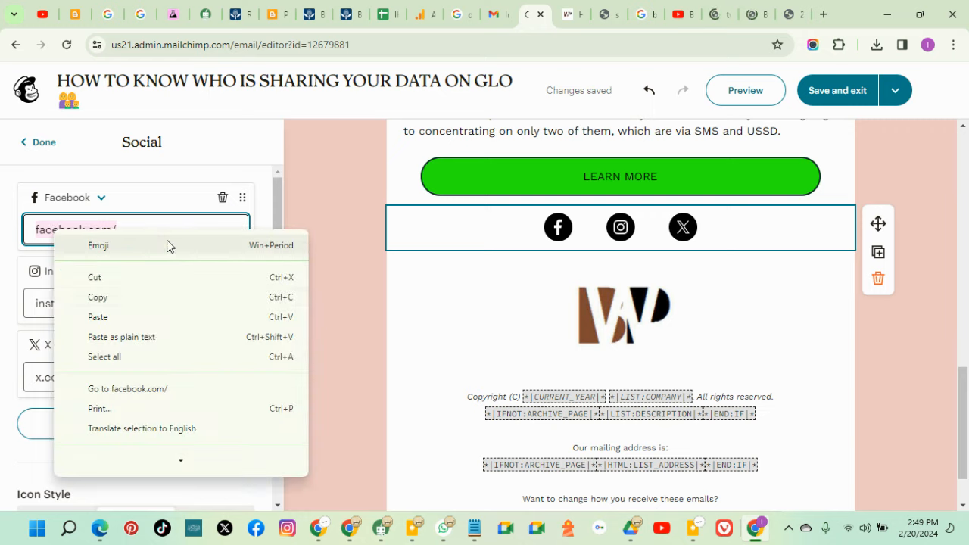
click(126, 316)
Cut the YouTube channel address from its page and close that page
click(671, 15)
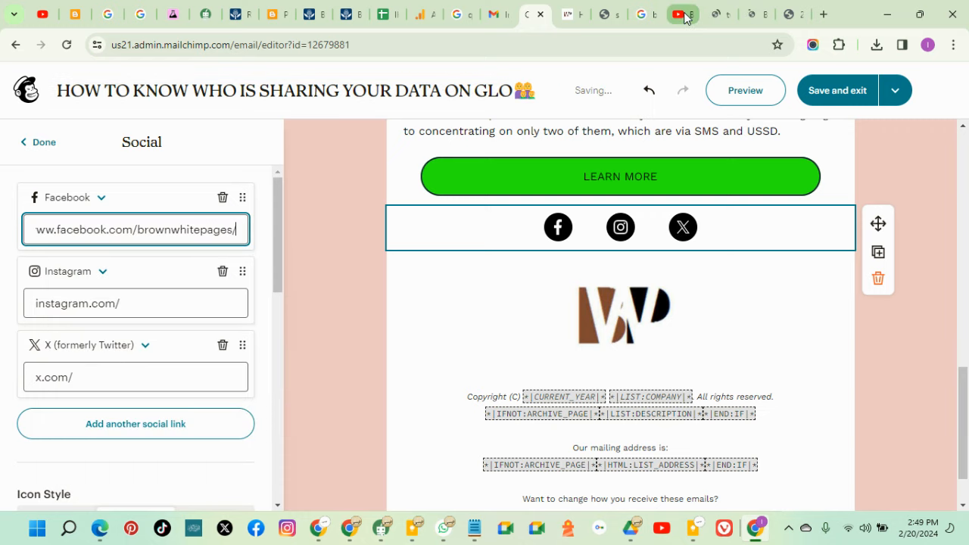
click(121, 43)
drag(414, 46, 112, 45)
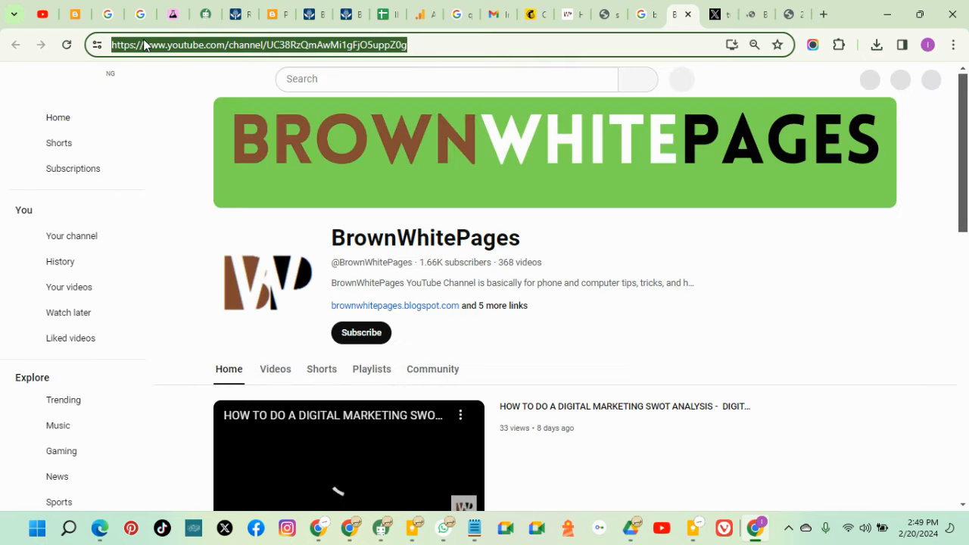
right_click(143, 41)
click(207, 155)
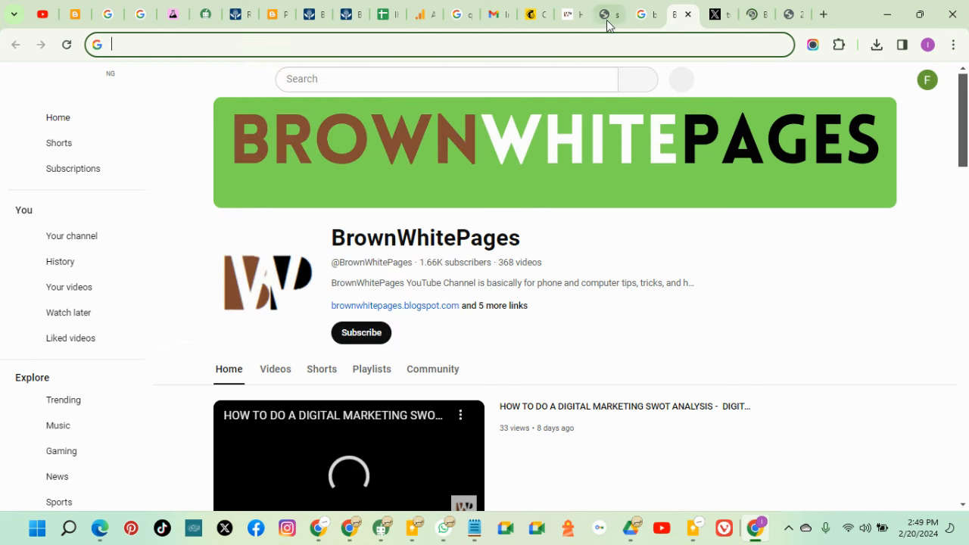
key(ctrl+w)
click(535, 18)
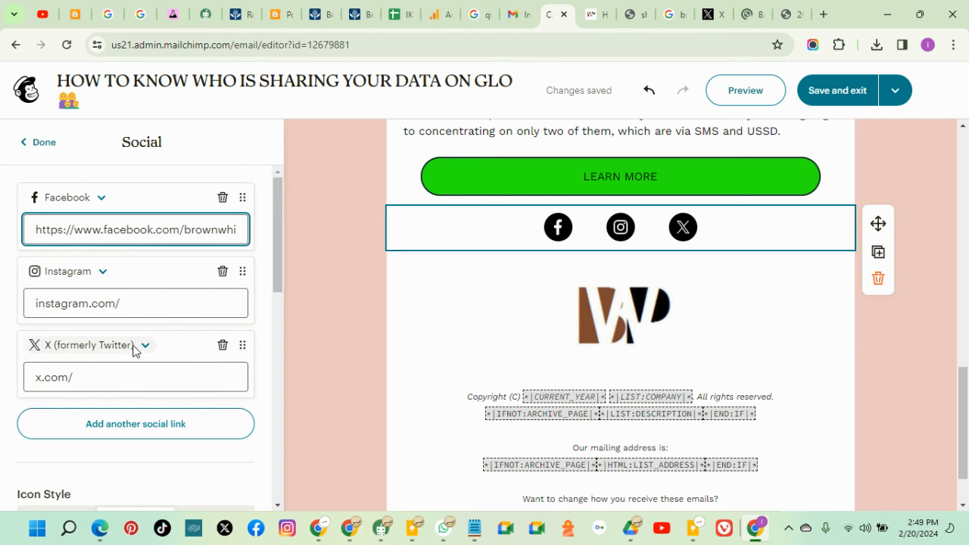
Add a YouTube social link and remove the LinkedIn, Email and Website rows
click(135, 433)
scroll(141, 409, down, 3)
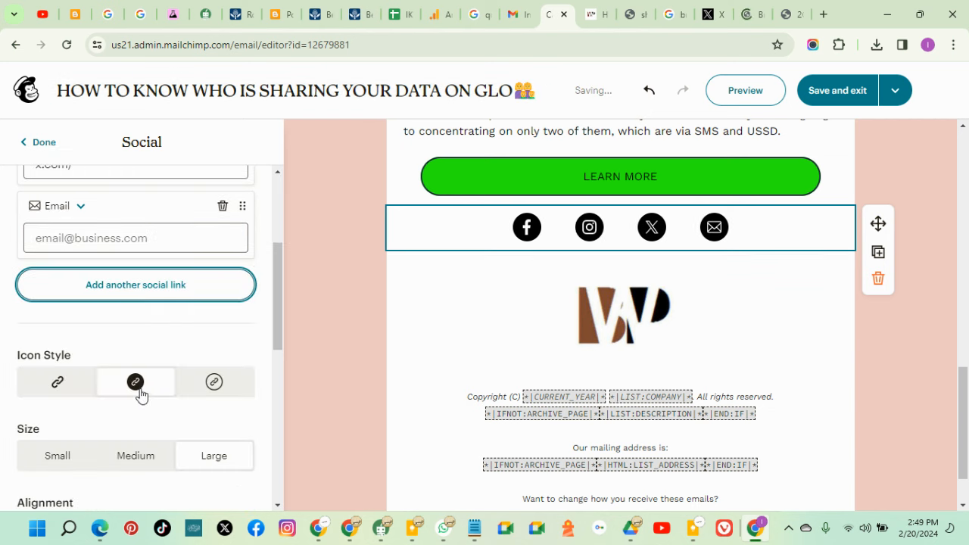
click(130, 294)
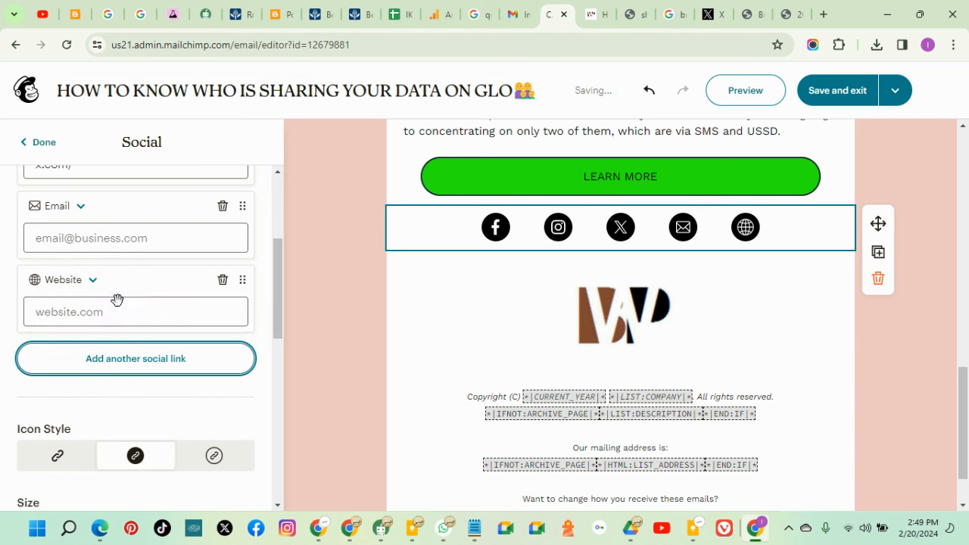
click(118, 366)
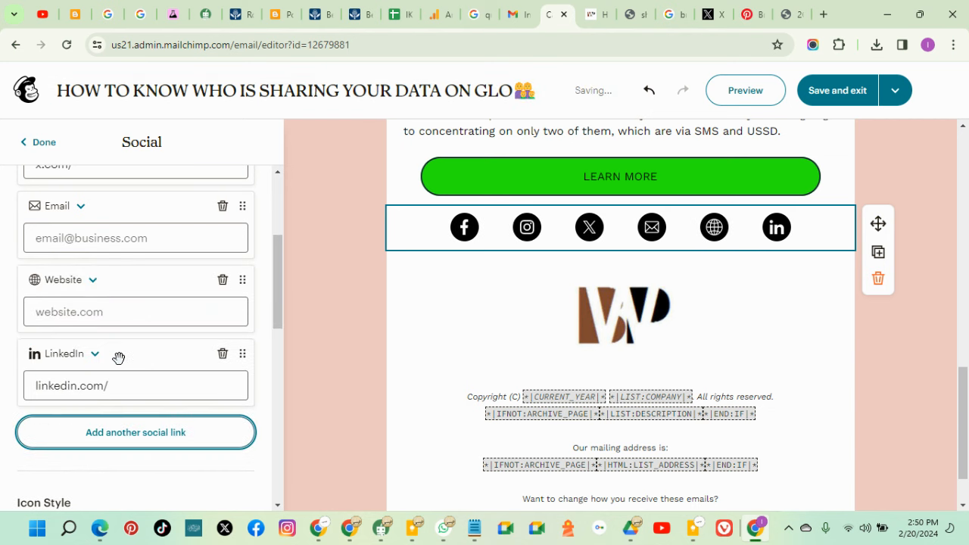
scroll(115, 365, down, 1)
click(114, 363)
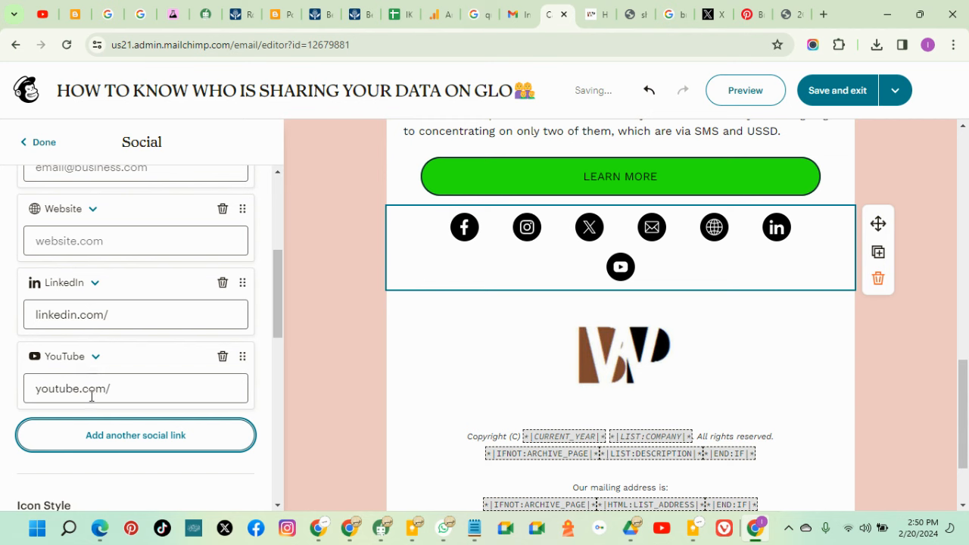
click(222, 284)
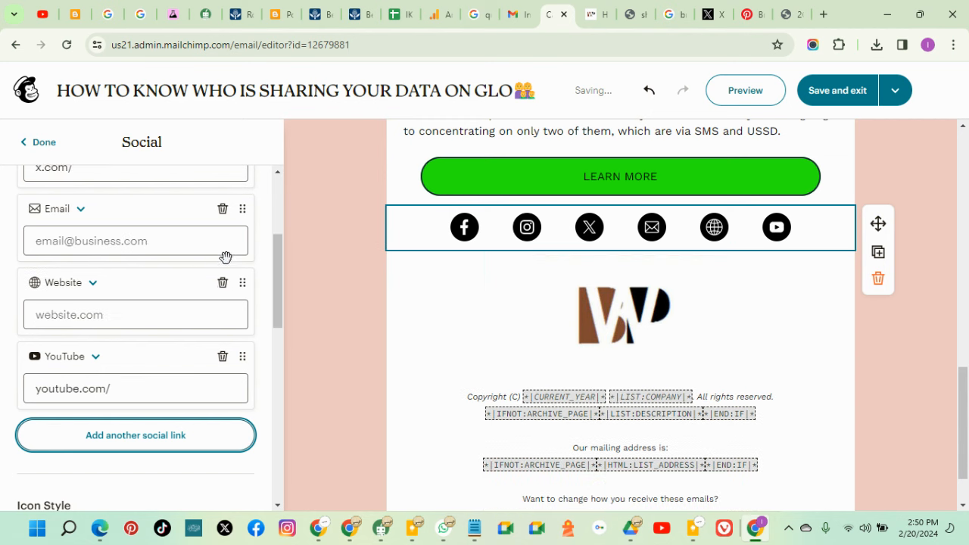
click(223, 210)
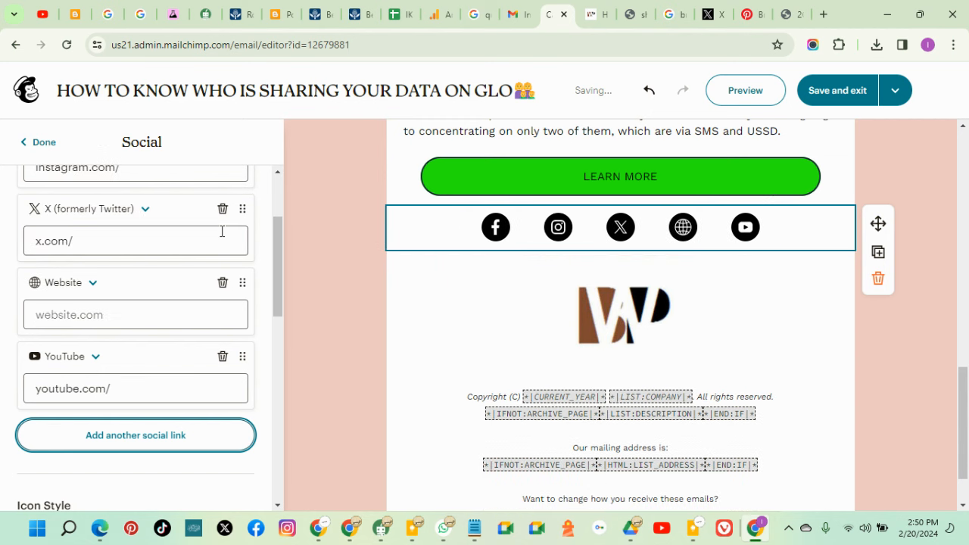
click(222, 286)
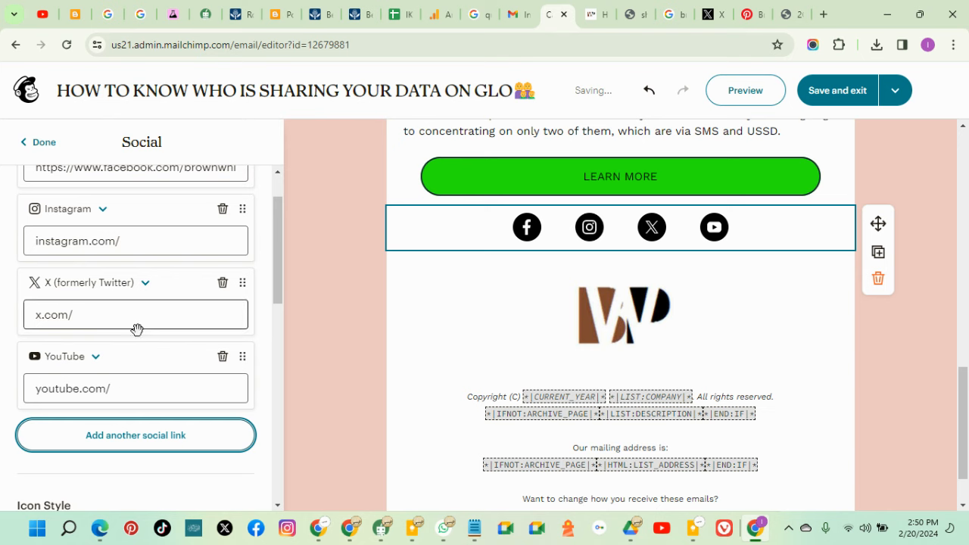
Paste the YouTube channel address into the YouTube link
click(106, 389)
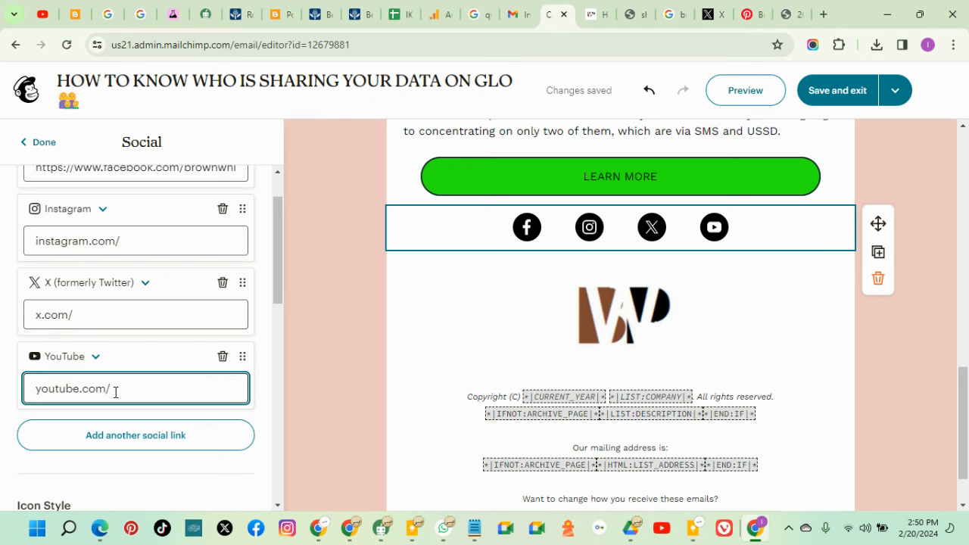
drag(114, 389, 31, 389)
right_click(49, 391)
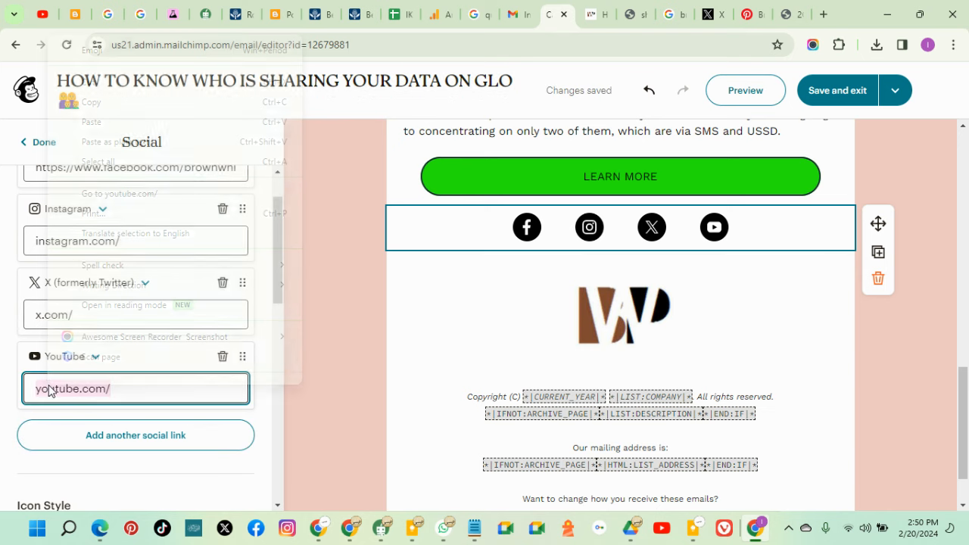
click(143, 122)
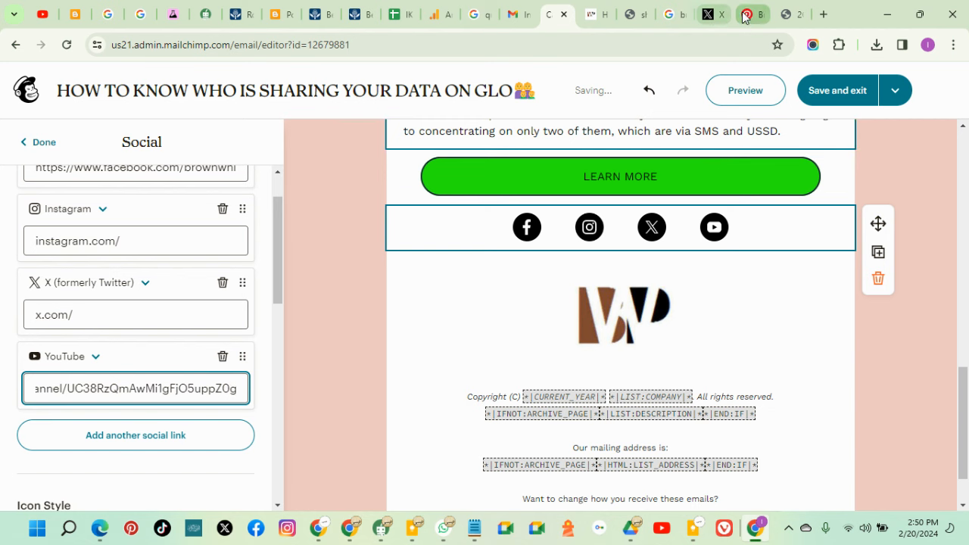
Copy the brand's X profile address and paste it into the X link
click(752, 13)
drag(325, 43, 126, 57)
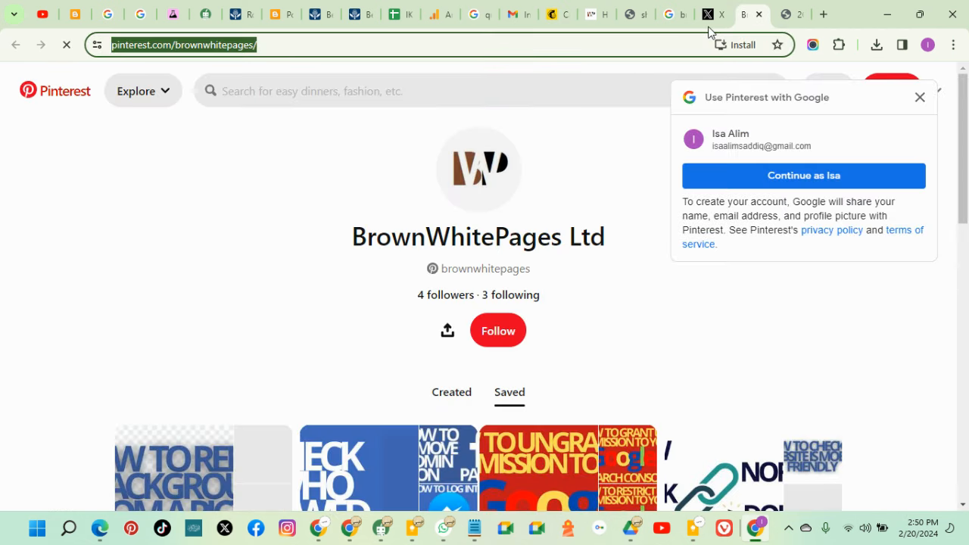
click(712, 16)
drag(449, 48, 86, 46)
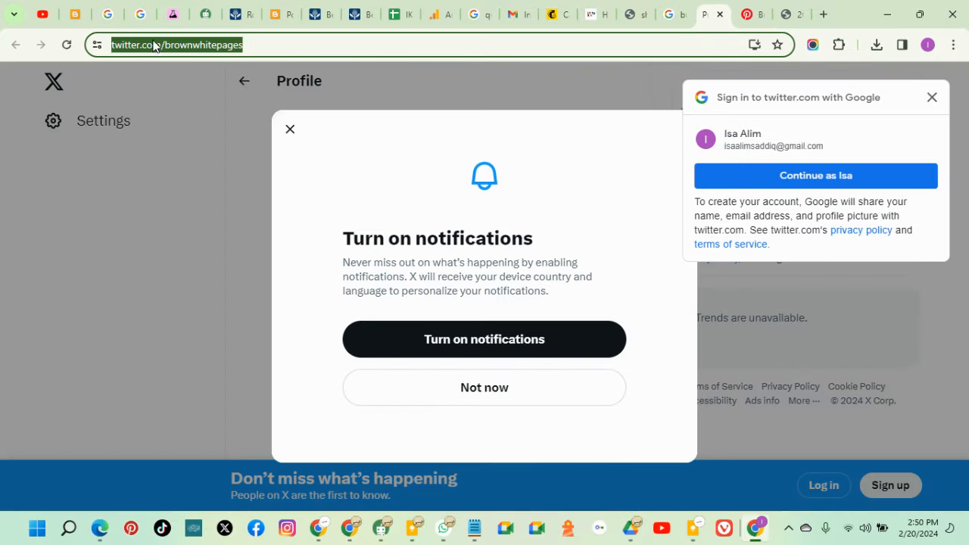
right_click(154, 45)
click(199, 153)
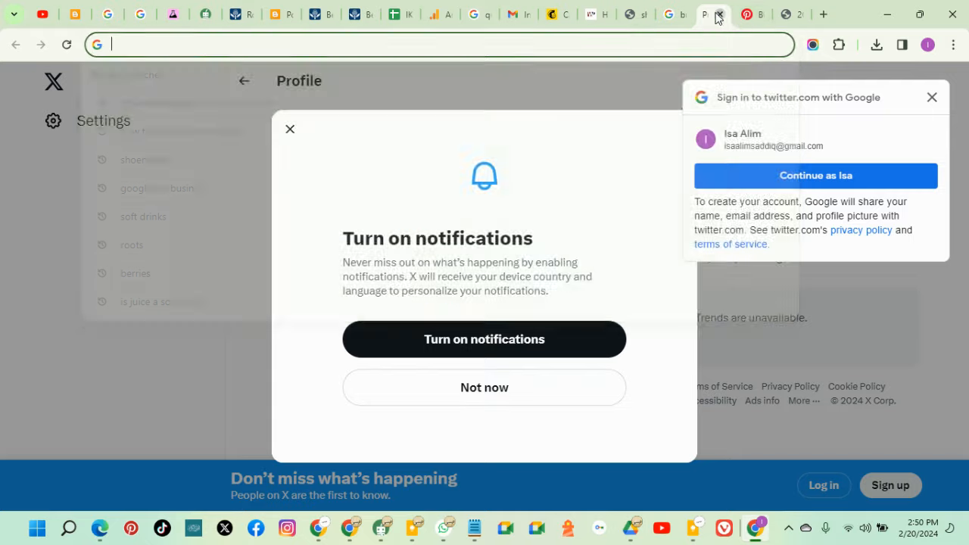
click(718, 15)
click(592, 14)
click(558, 13)
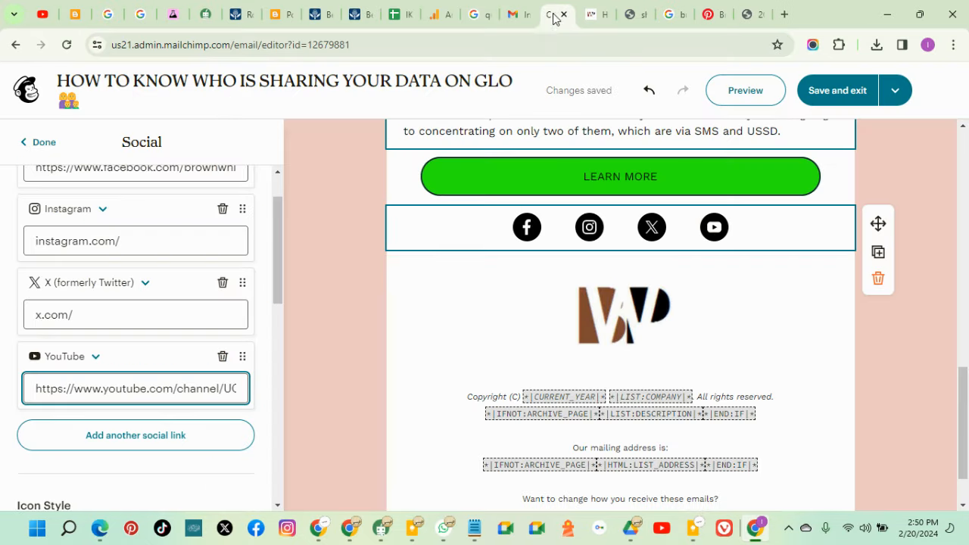
drag(138, 318, 41, 318)
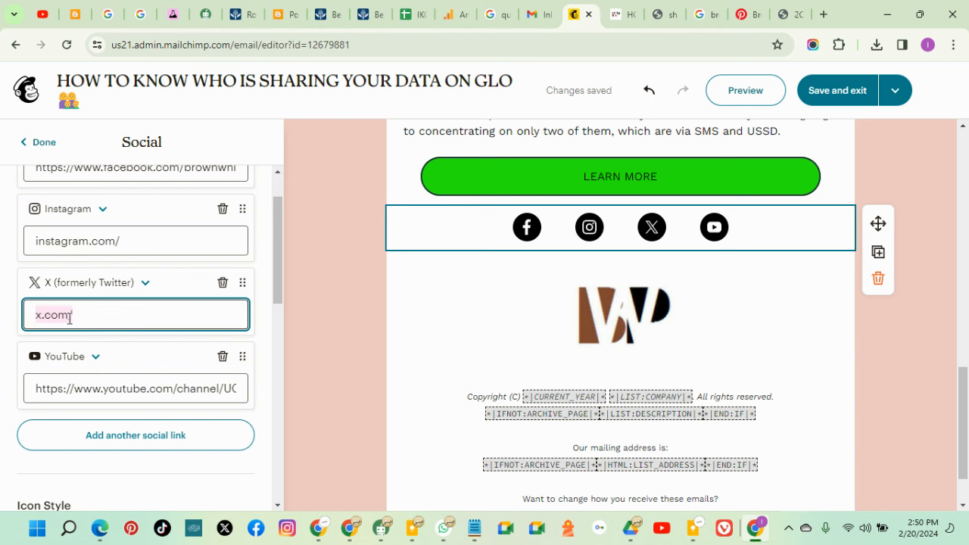
right_click(70, 317)
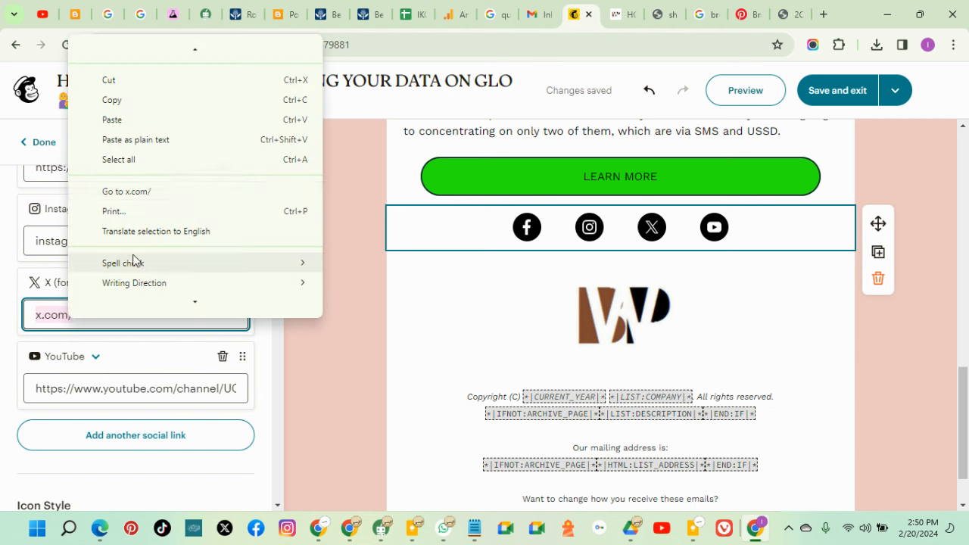
click(130, 121)
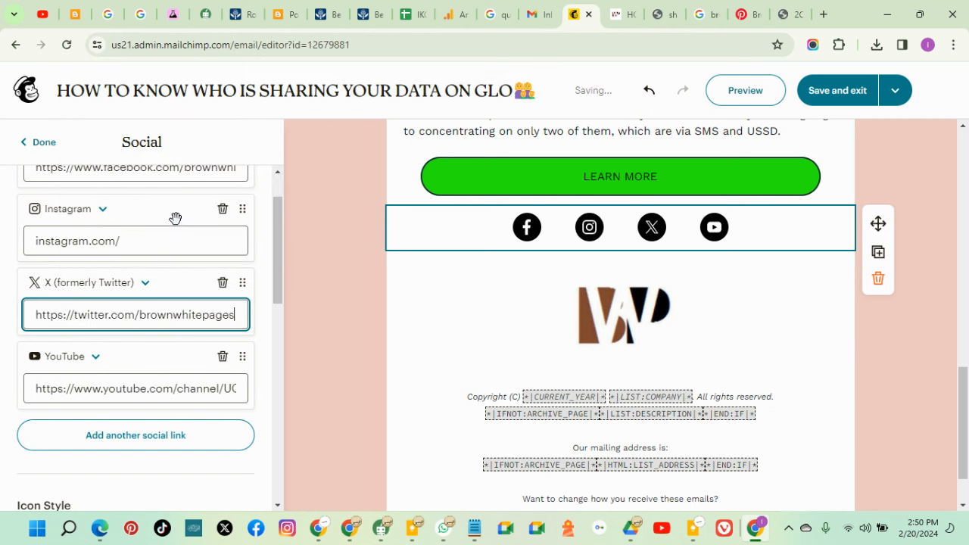
Change the Instagram link to Pinterest, pointing at the brand's Pinterest page address
click(102, 210)
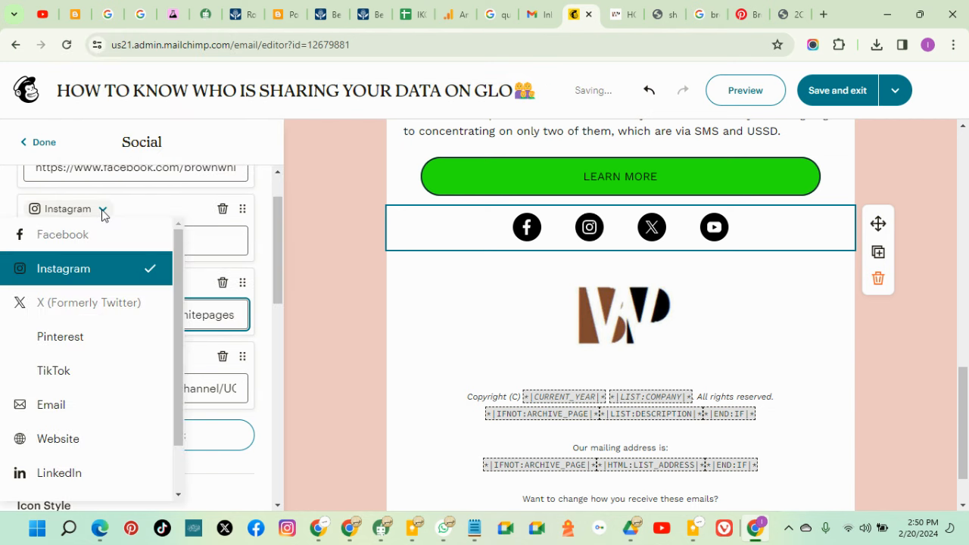
click(102, 339)
click(749, 14)
drag(343, 46, 123, 49)
right_click(141, 49)
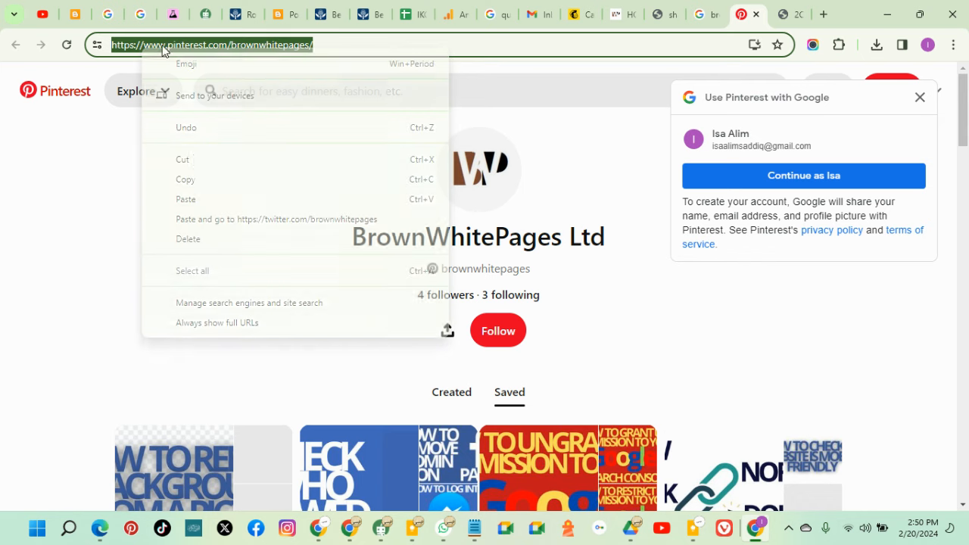
click(194, 162)
click(577, 14)
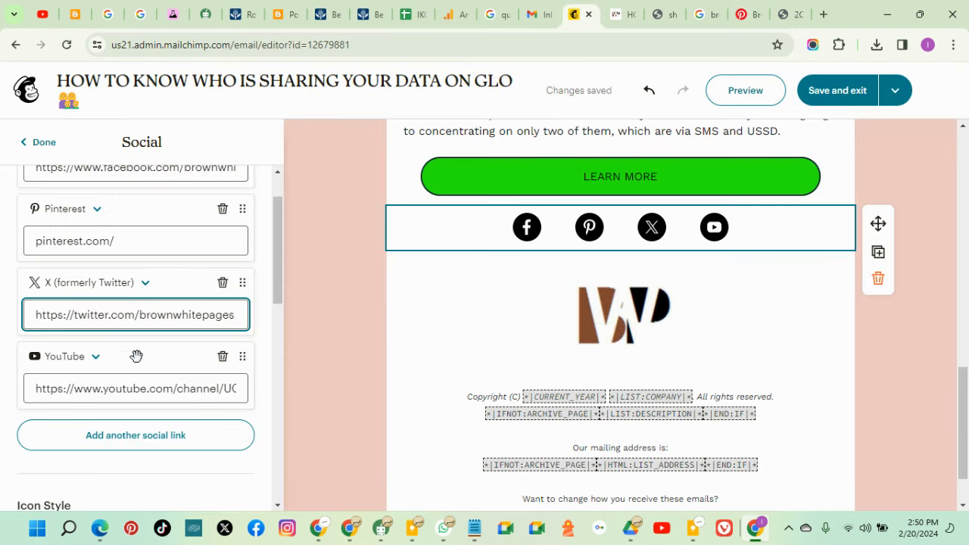
click(116, 242)
drag(117, 242, 30, 242)
right_click(63, 245)
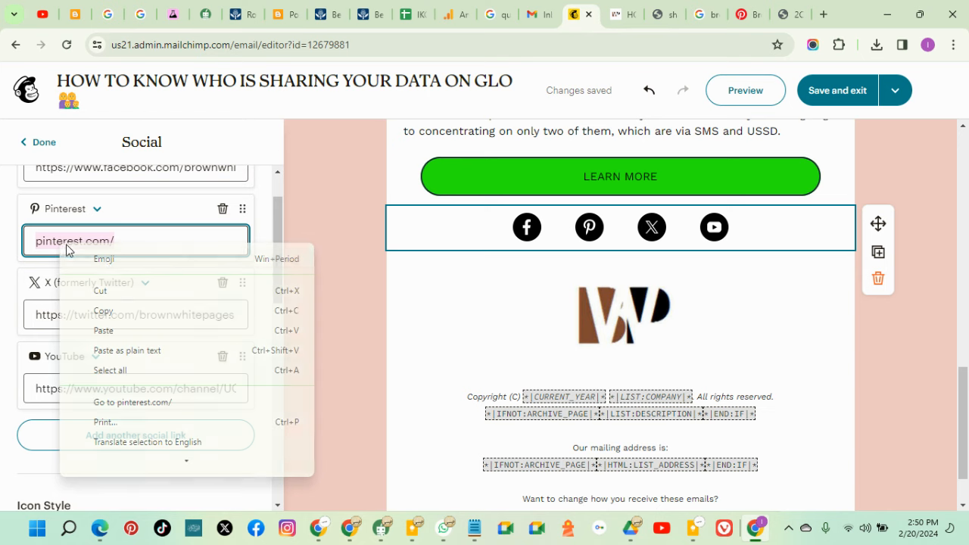
click(121, 328)
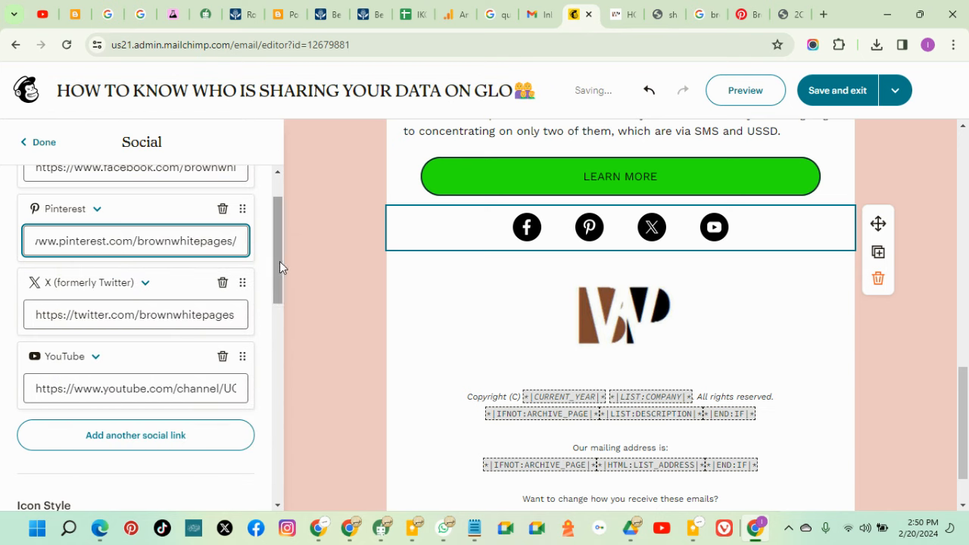
drag(280, 261, 278, 352)
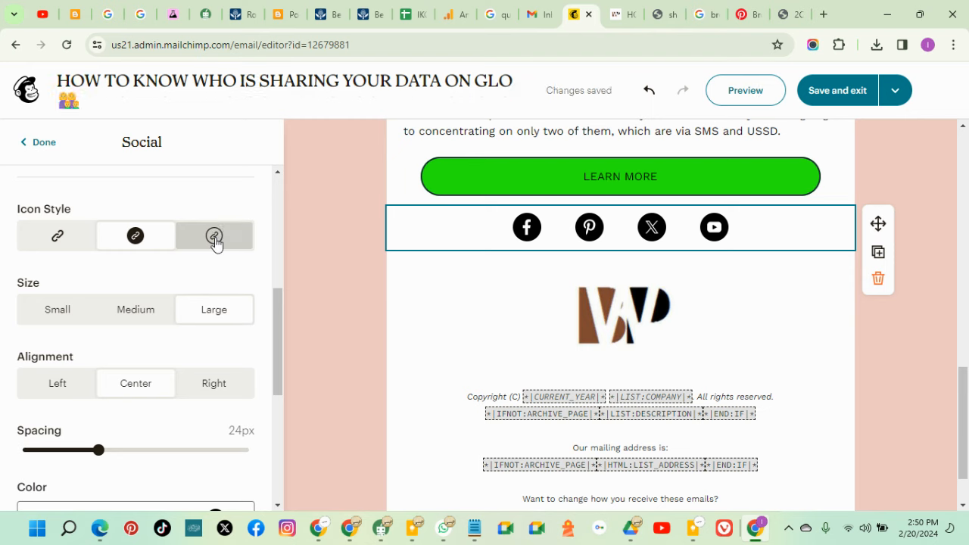
Choose the plain, circle-free icon style for the social icons and close Social settings
click(215, 241)
click(58, 244)
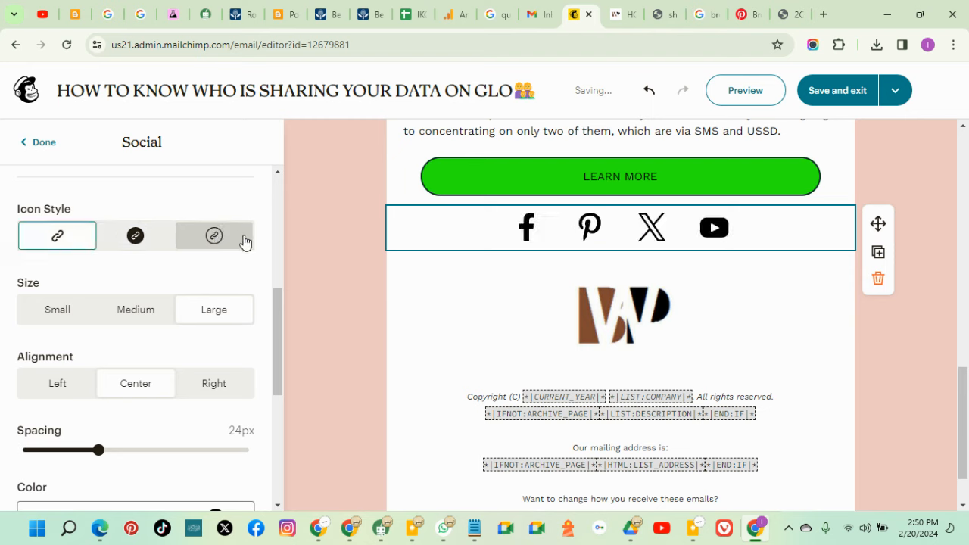
scroll(228, 340, down, 2)
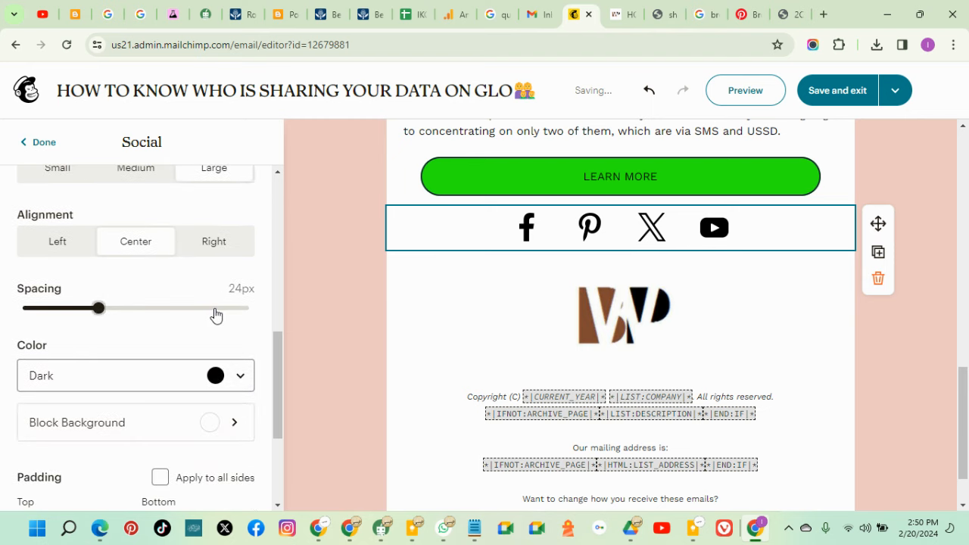
scroll(220, 295, up, 1)
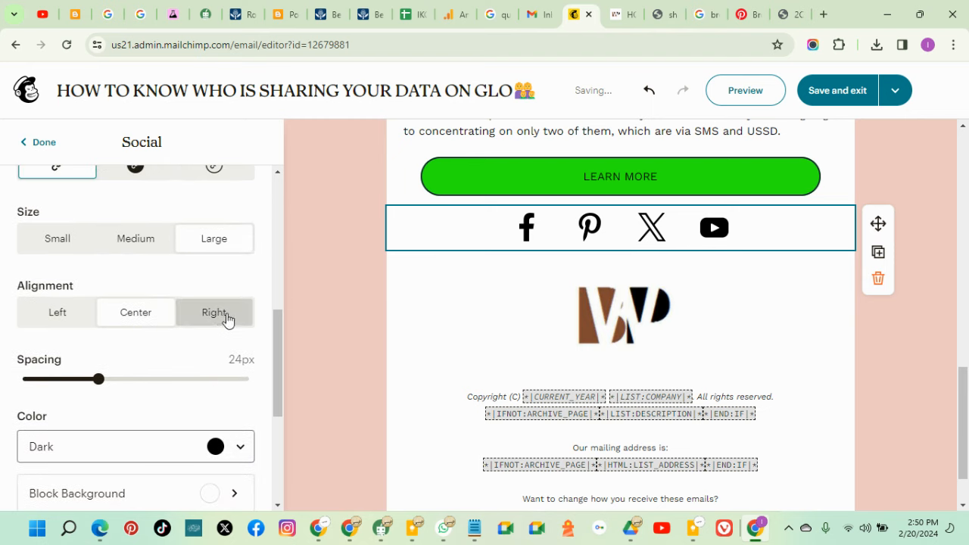
scroll(227, 319, down, 4)
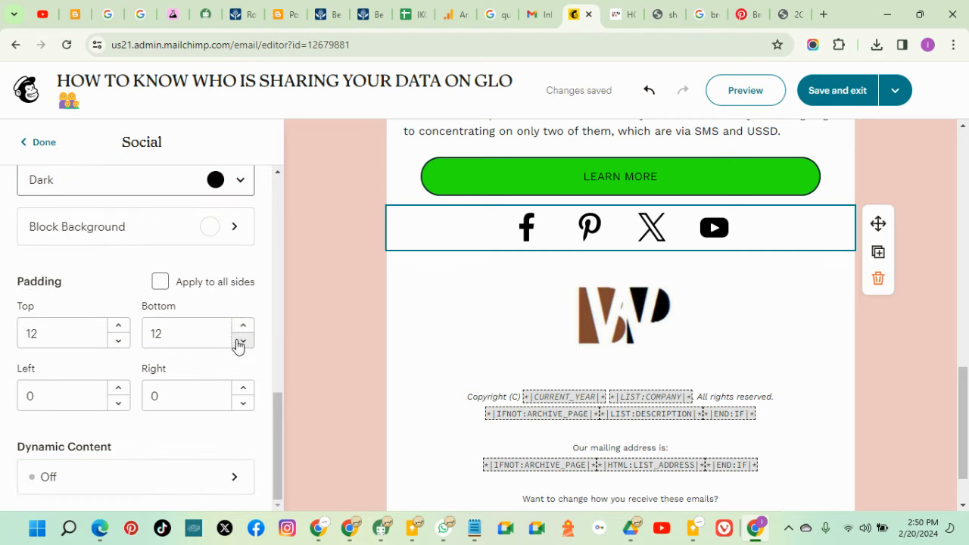
scroll(220, 303, up, 8)
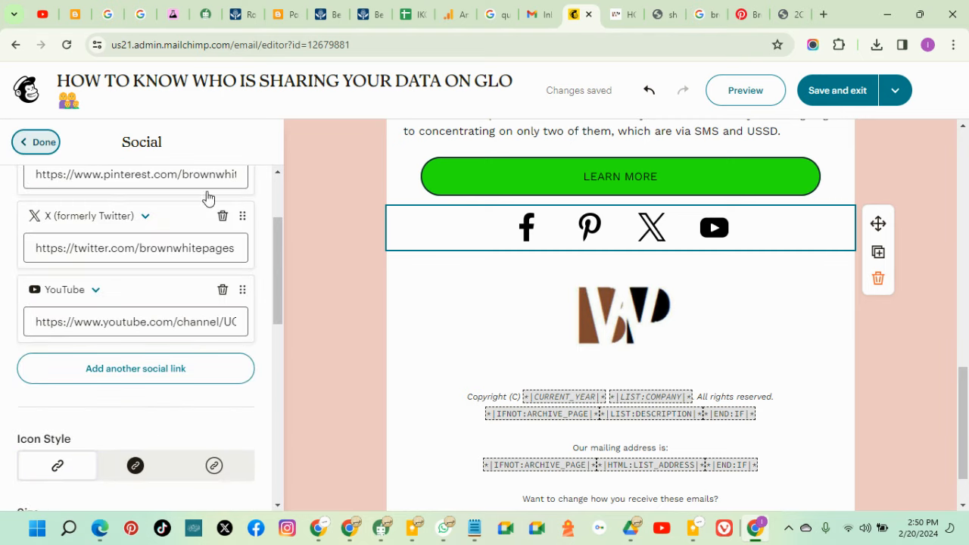
click(868, 328)
scroll(885, 288, up, 15)
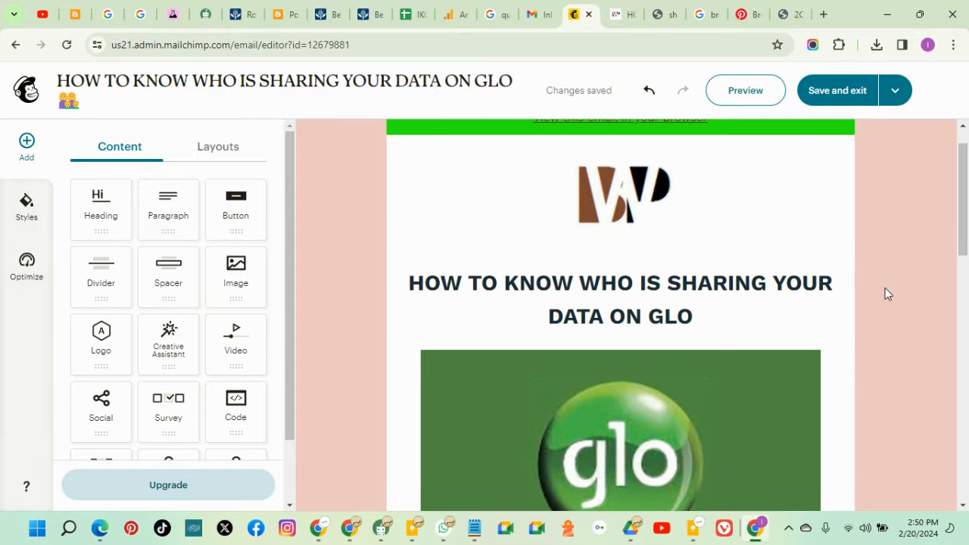
Make the footer copyright line read 2024 BrownWhitePages instead of merge tags
scroll(889, 280, down, 15)
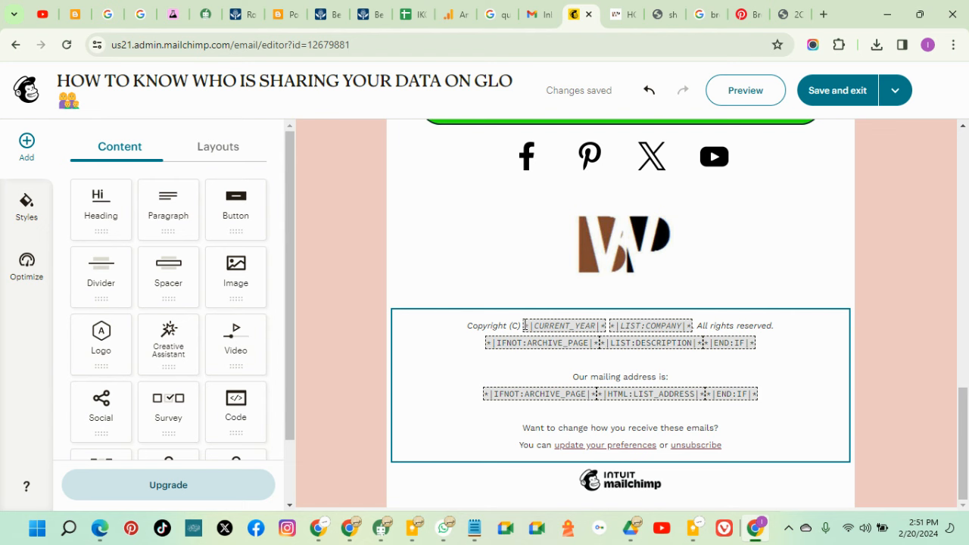
drag(524, 324, 597, 327)
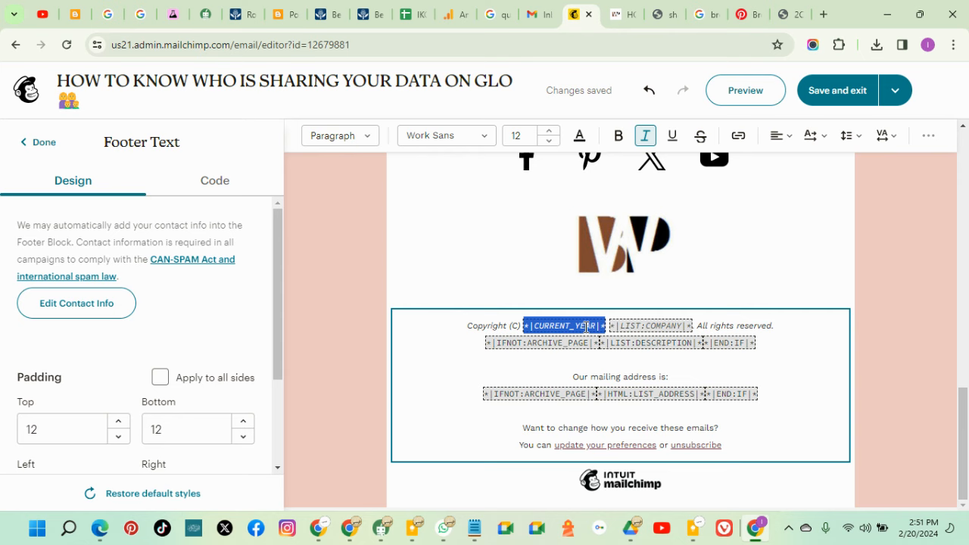
text(2024)
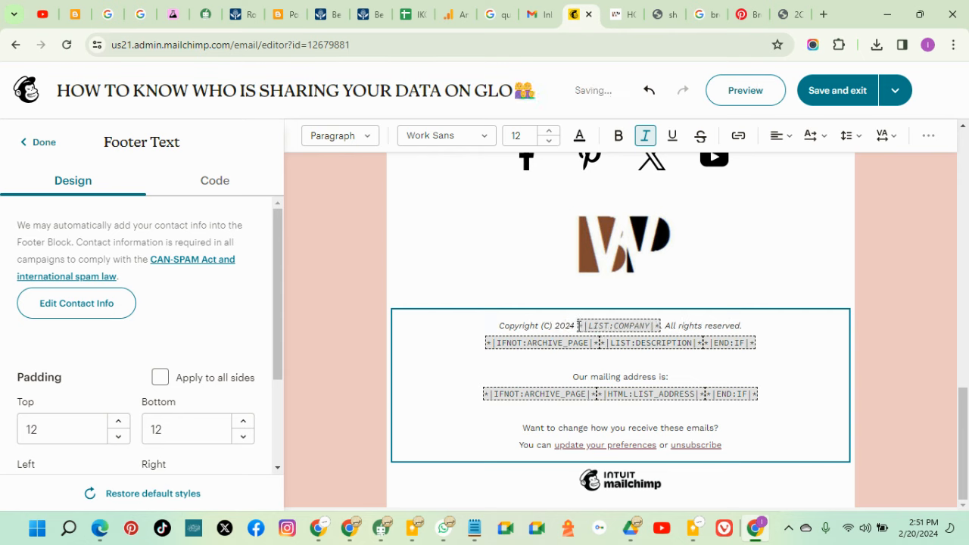
drag(578, 326, 643, 327)
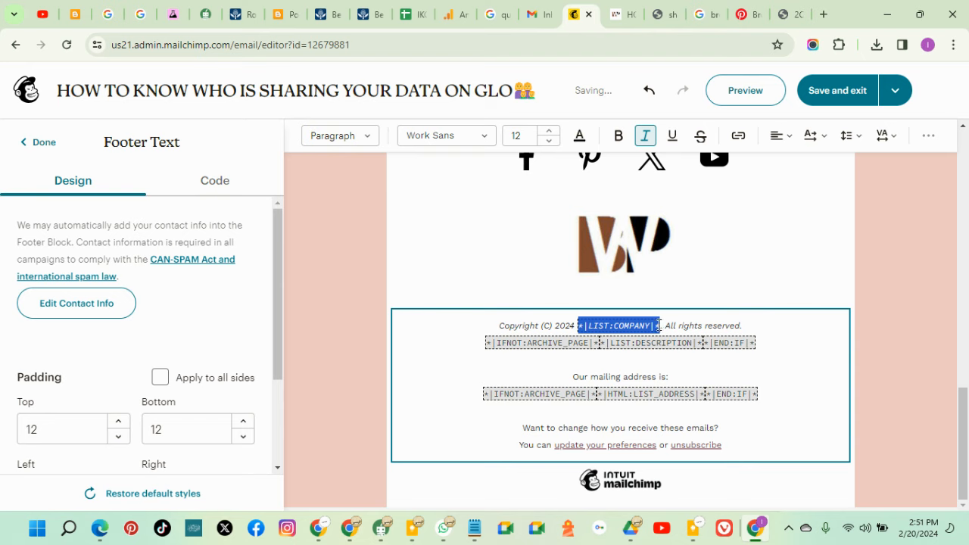
text(b)
key(BackSpace)
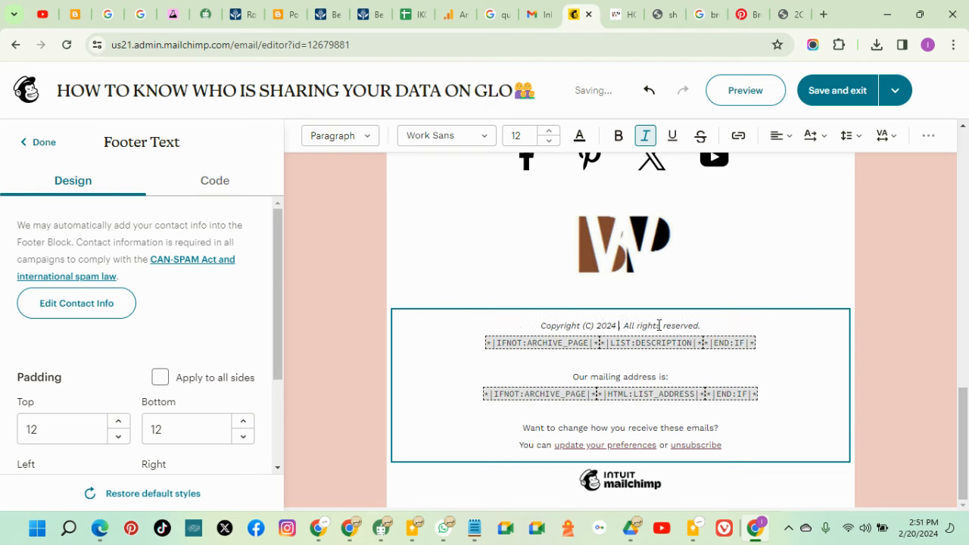
text(Brown)
text(WhiteH)
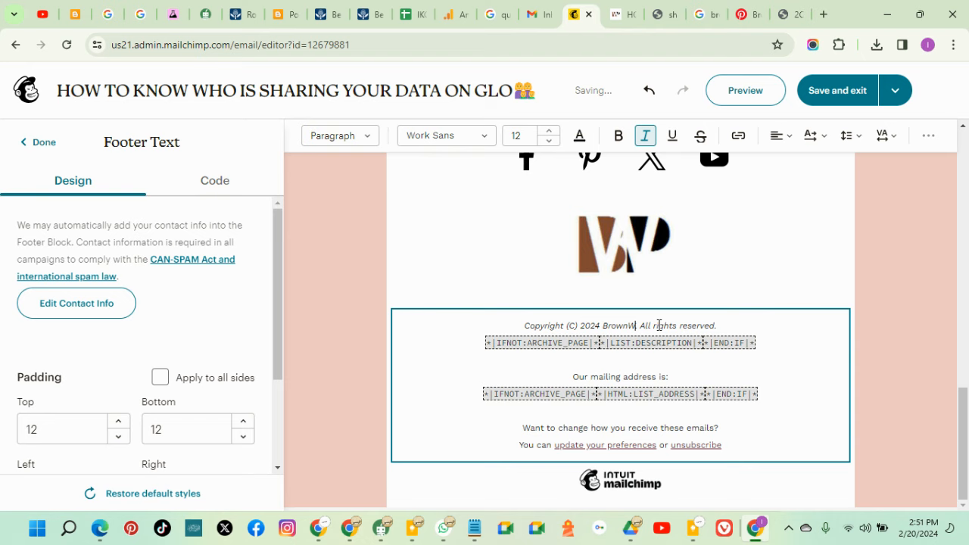
text(ages)
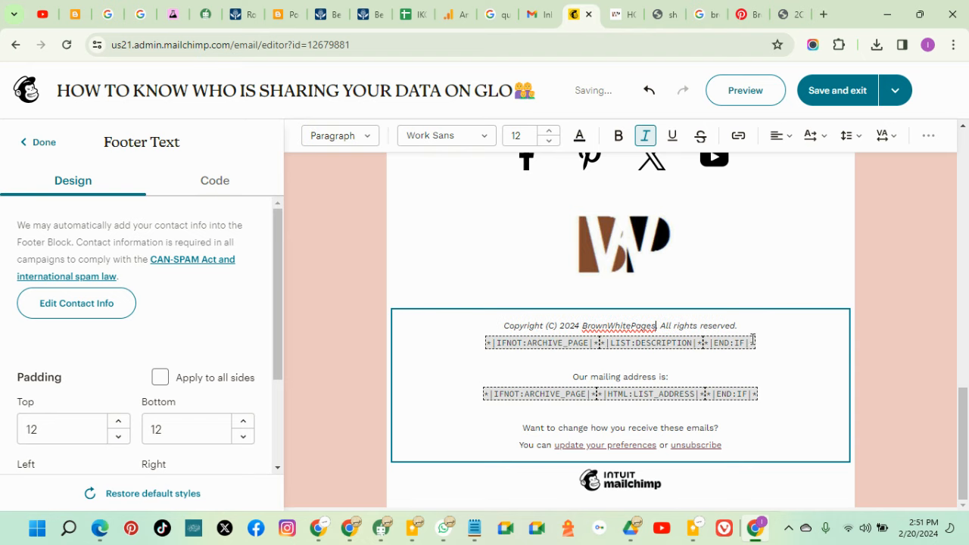
Delete the description merge-tag line and replace the mailing address with the brand's contact e-mail
drag(712, 336, 488, 343)
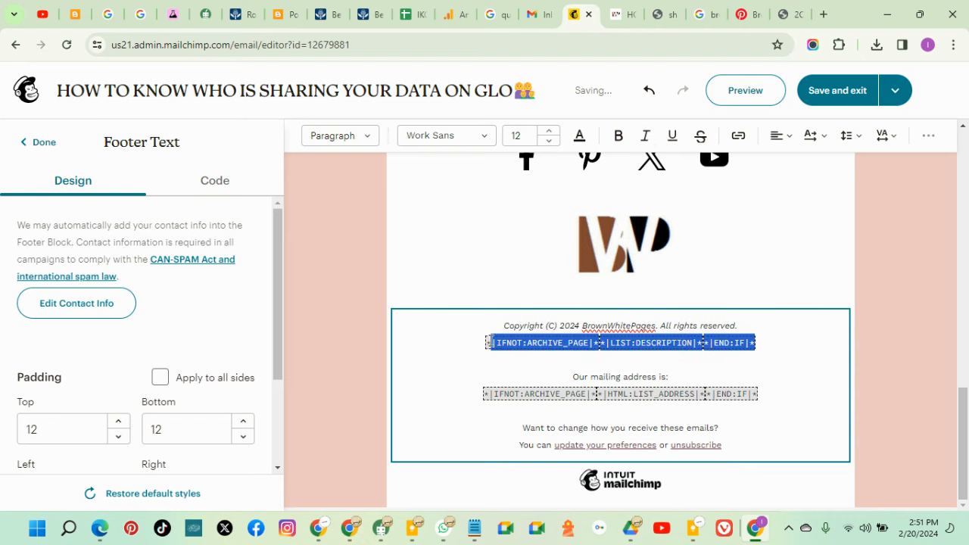
key(BackSpace)
key(BackSpace)
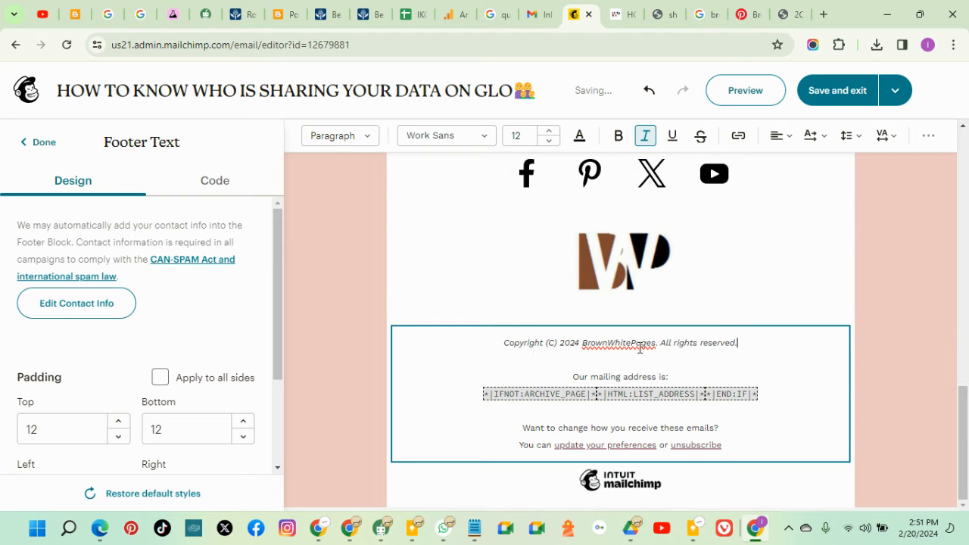
key(BackSpace)
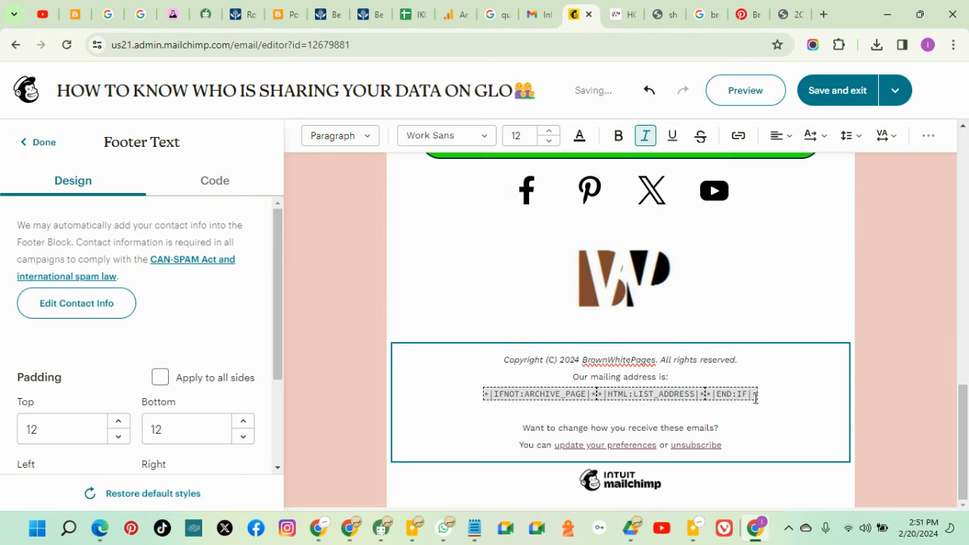
drag(758, 394, 482, 394)
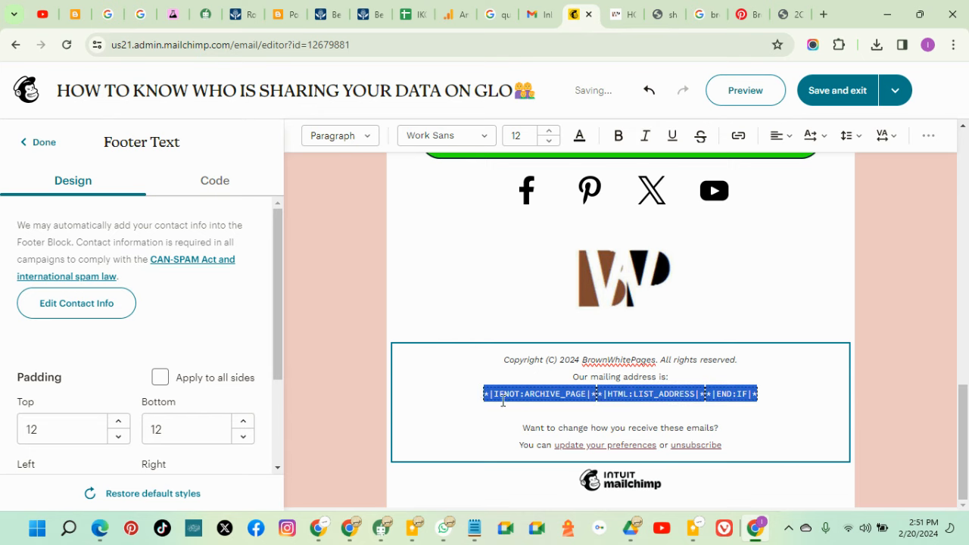
key(BackSpace)
key(BackSpace)
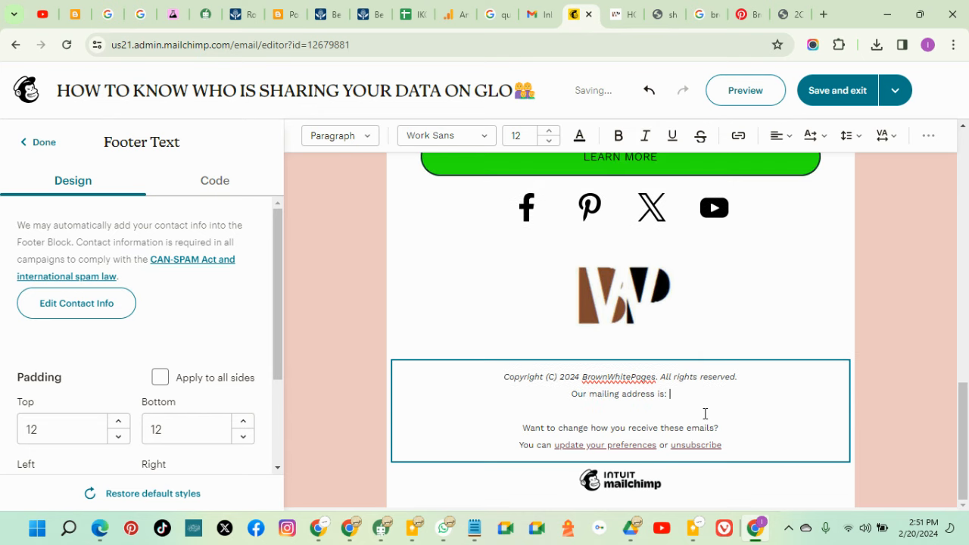
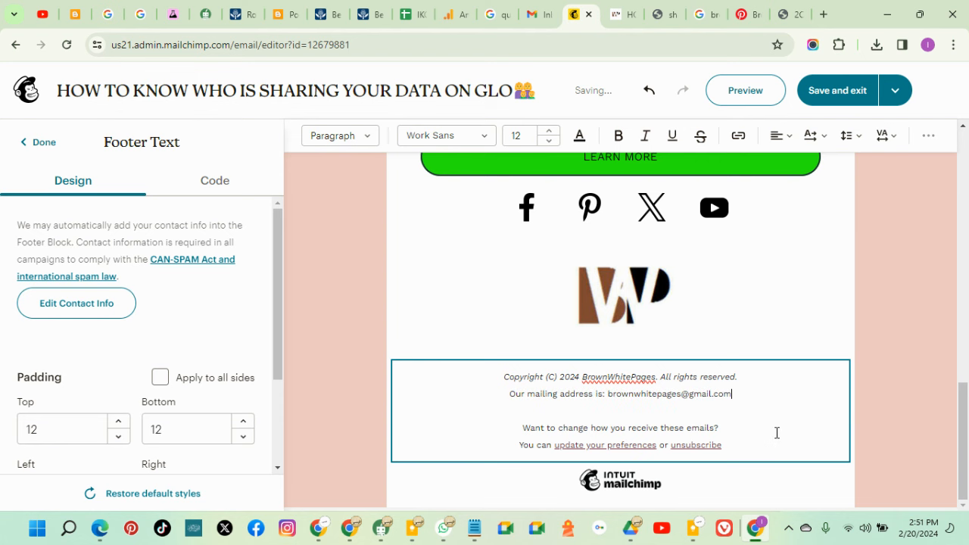
click(890, 376)
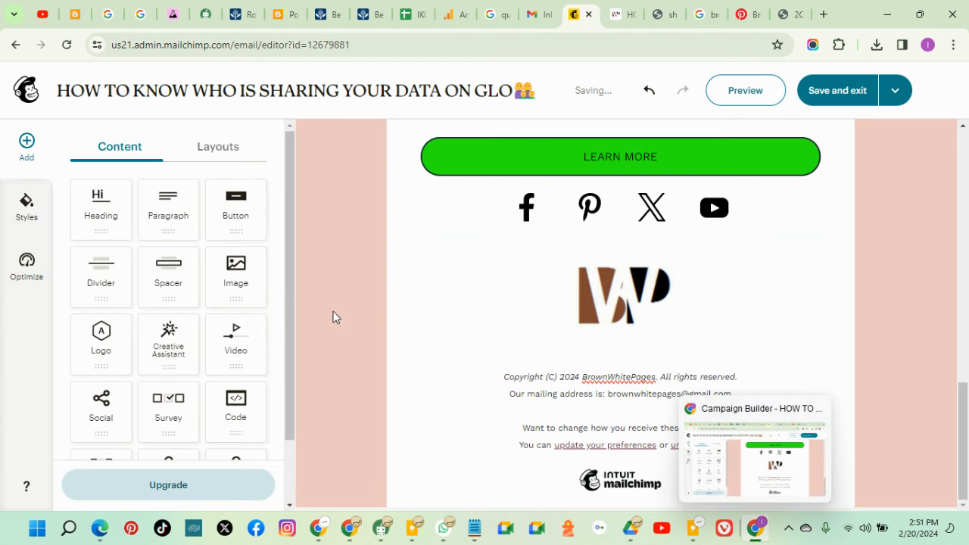
Preview the finished email, close the preview, and save and exit the editor
click(741, 97)
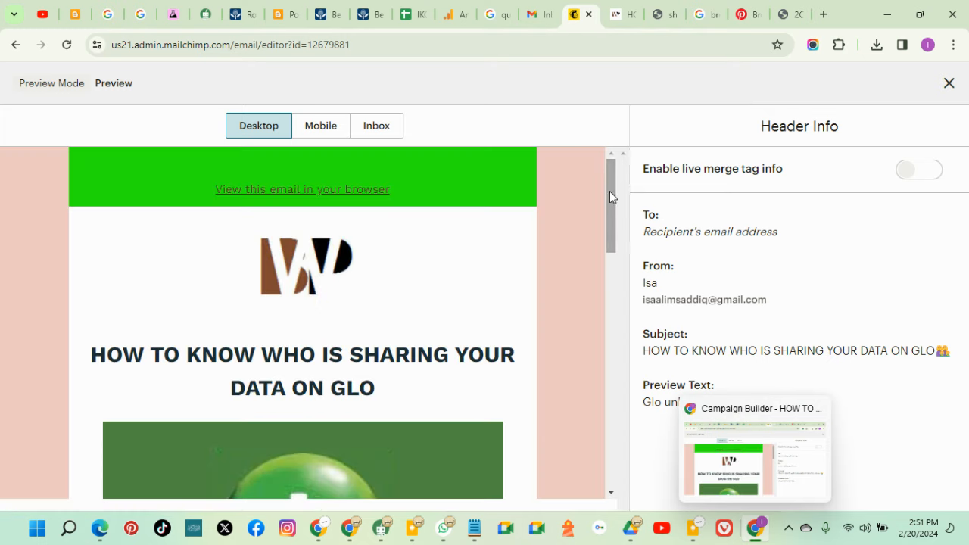
drag(610, 191, 597, 114)
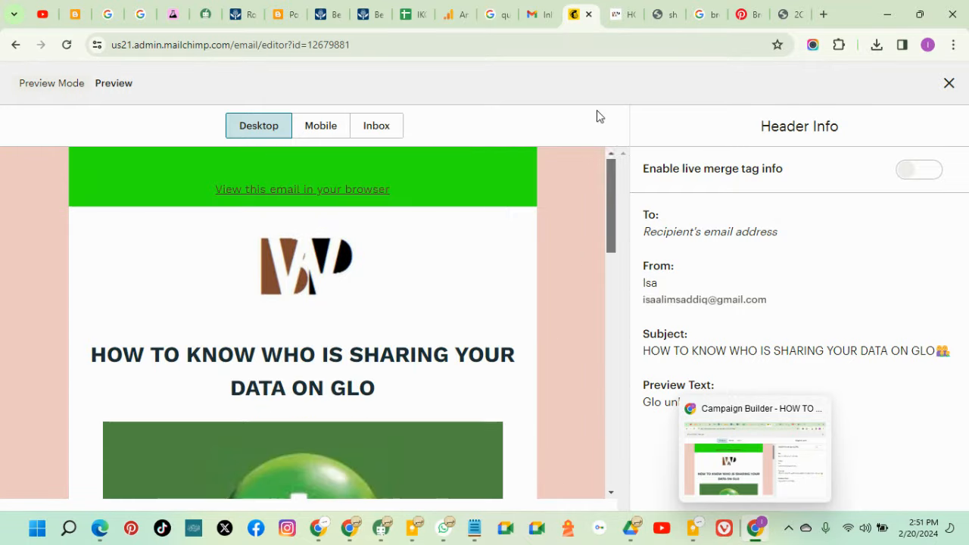
click(948, 83)
click(837, 92)
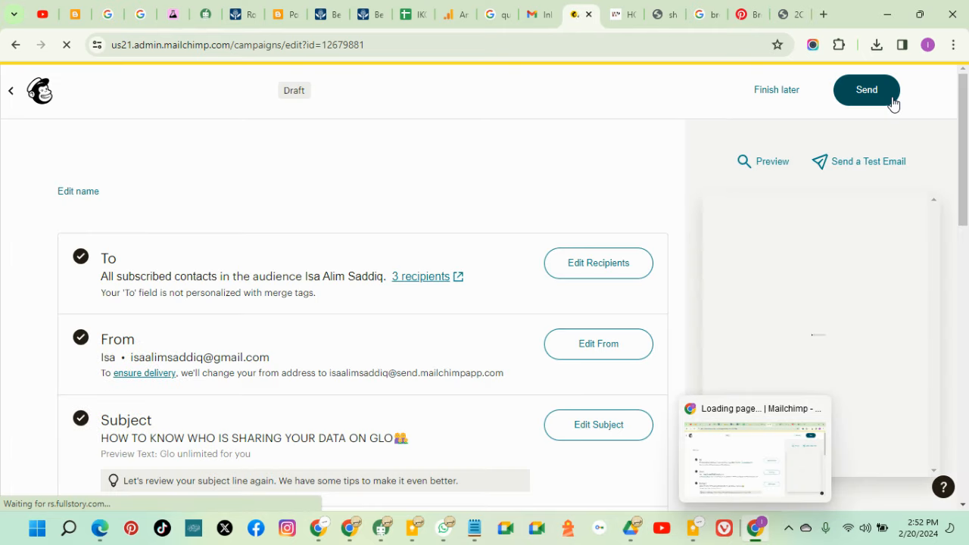
Send a test email to the account owner's Gmail address and dismiss the confirmation
scroll(409, 331, down, 5)
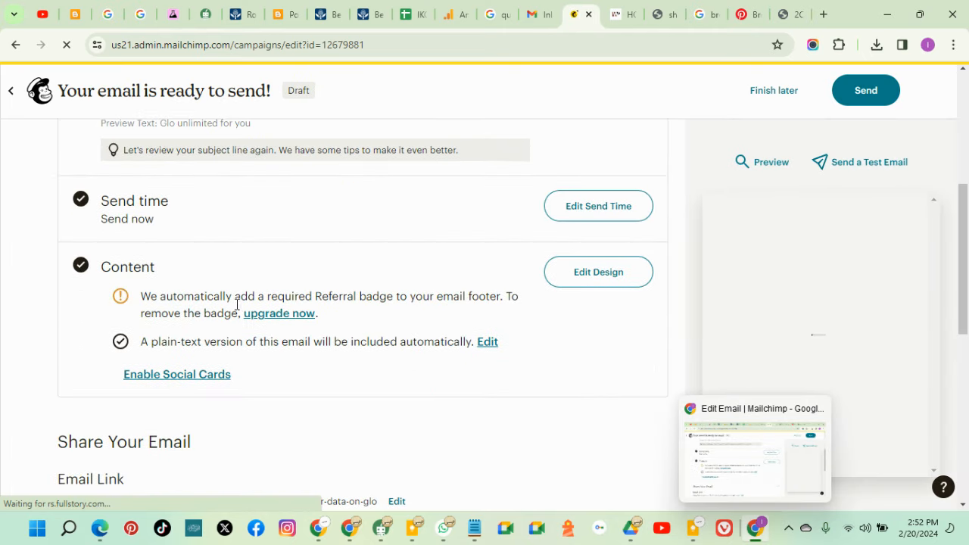
scroll(476, 322, up, 2)
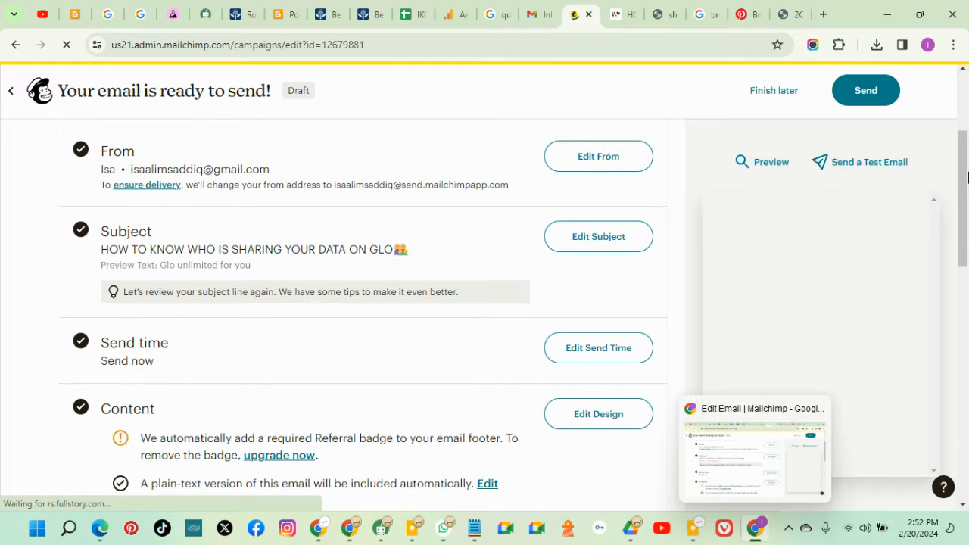
click(872, 164)
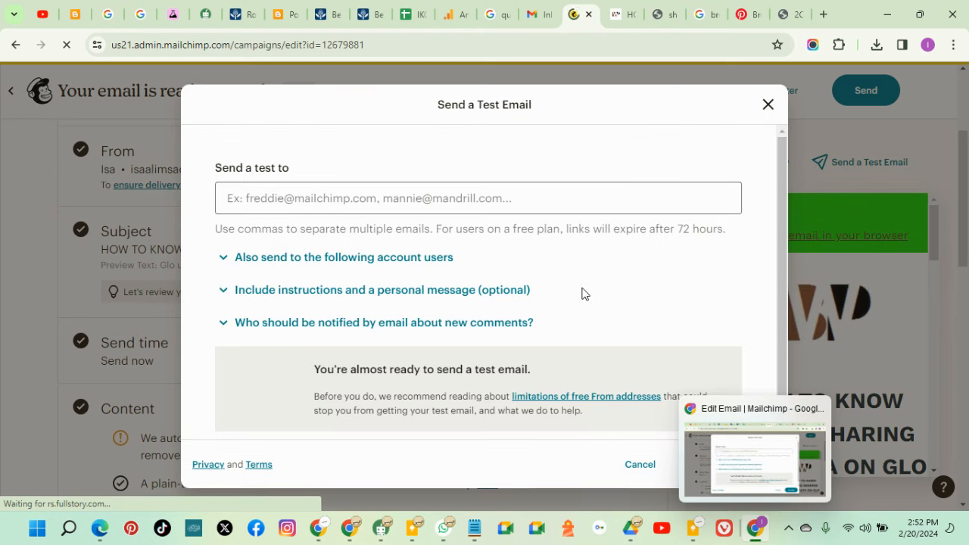
click(465, 195)
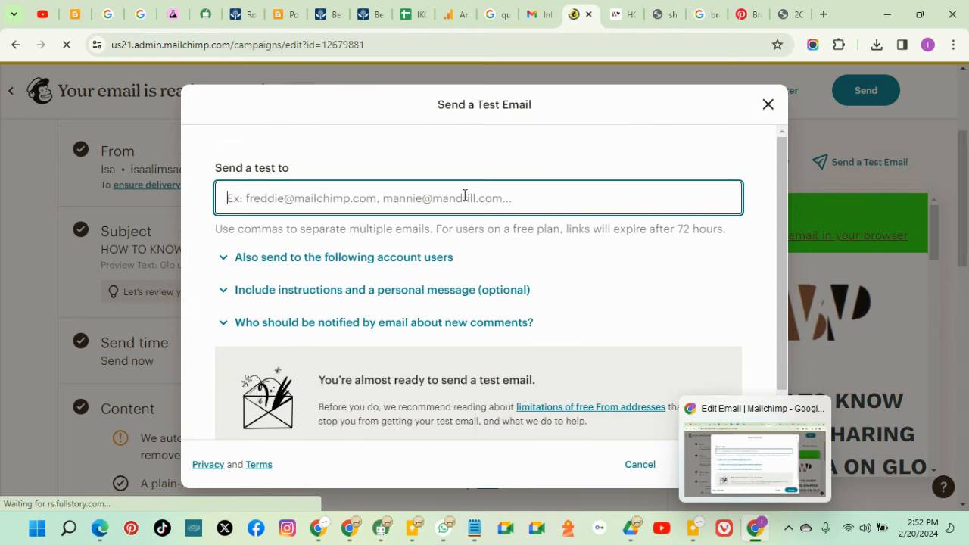
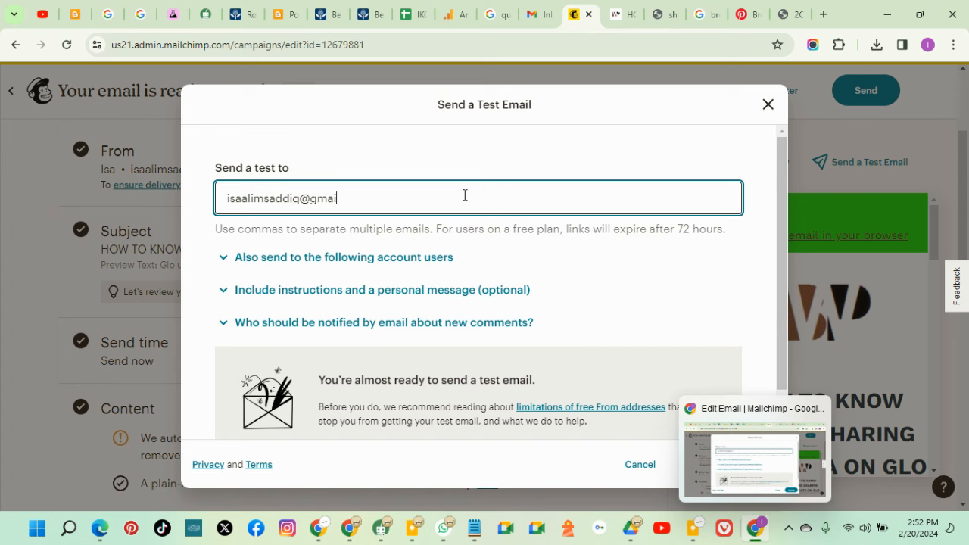
scroll(666, 265, down, 1)
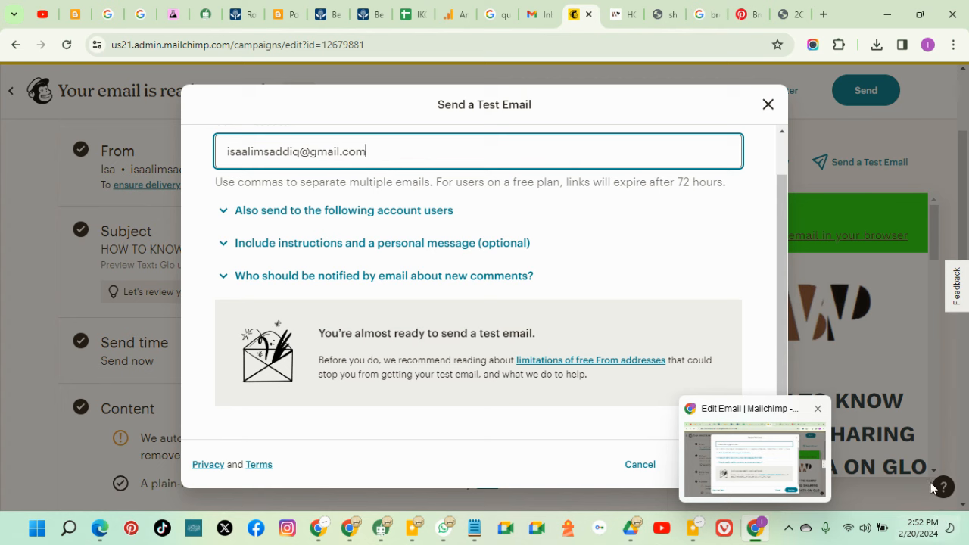
click(757, 466)
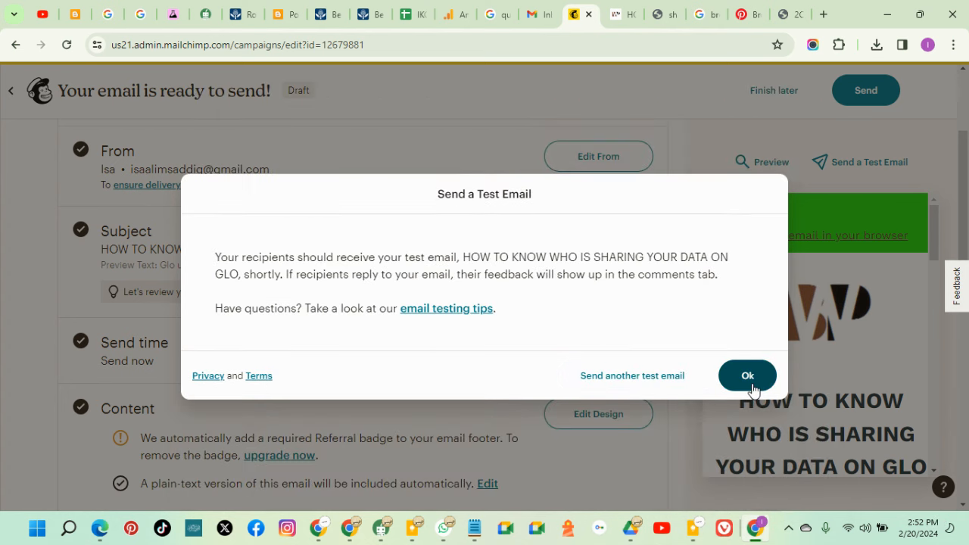
click(749, 386)
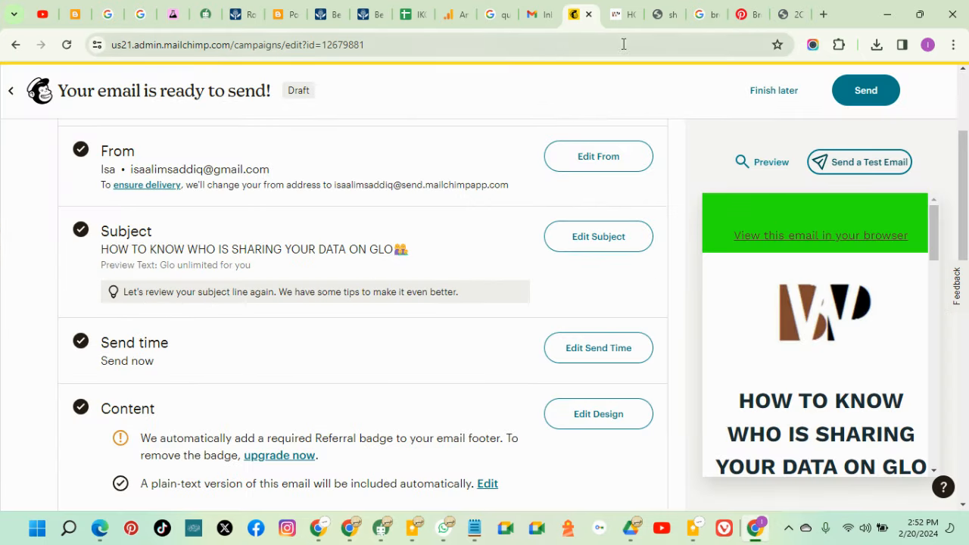
In Gmail, dismiss the notifications prompt and copy the account e-mail from the profile details
click(540, 15)
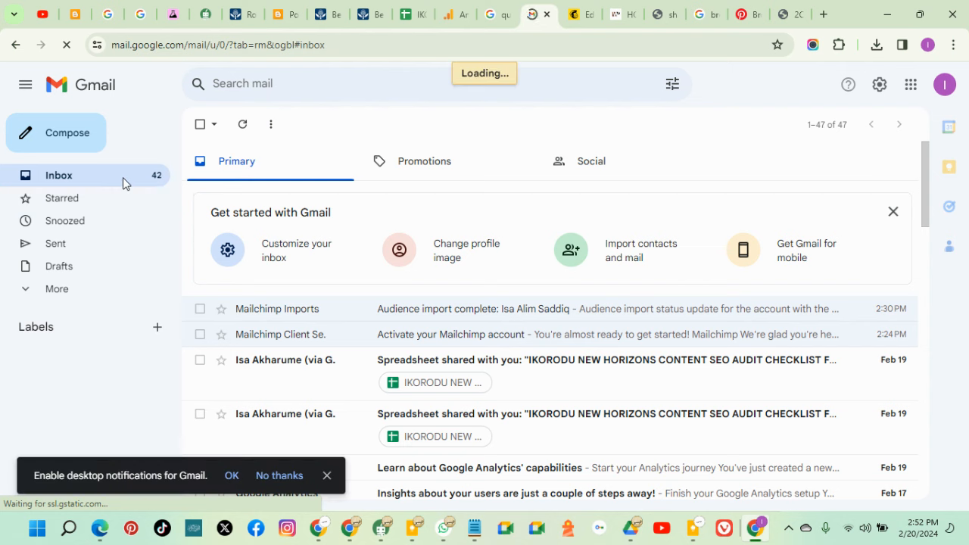
click(65, 290)
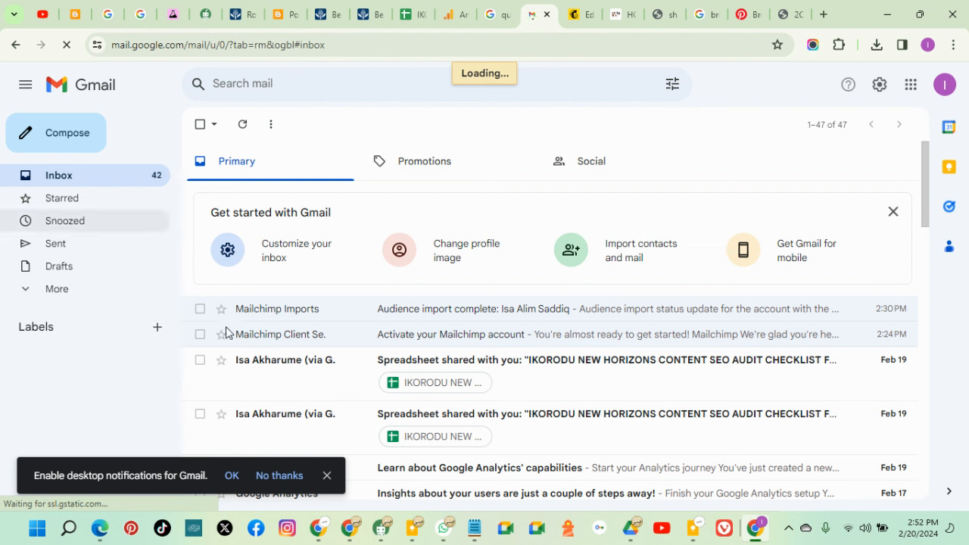
click(324, 476)
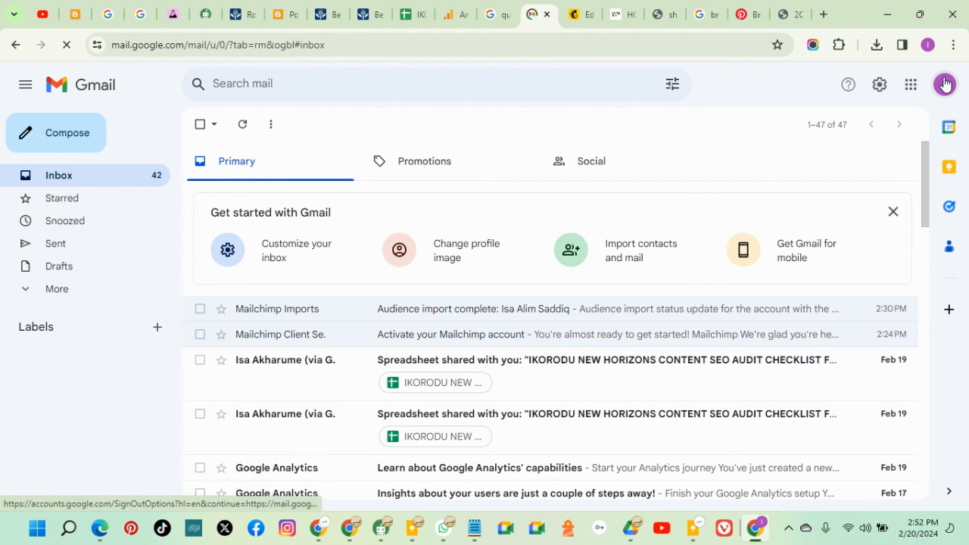
click(944, 85)
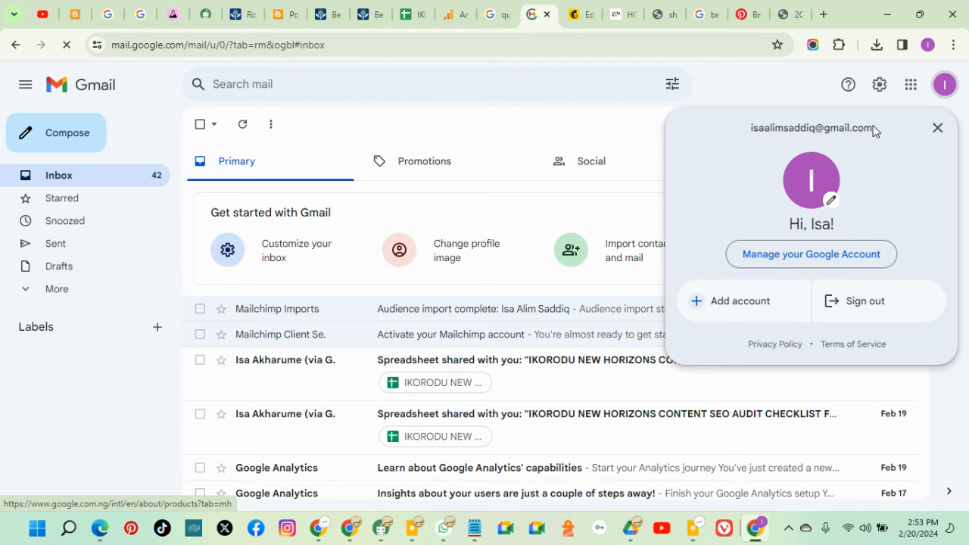
drag(875, 131, 753, 129)
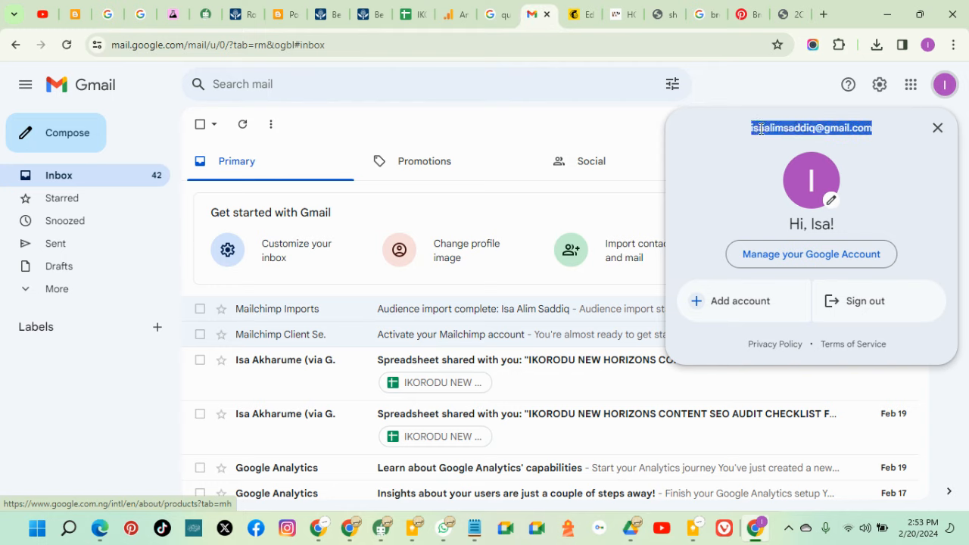
right_click(760, 129)
click(683, 148)
Send another Mailchimp test to the pasted Gmail address, then go to the Gmail inbox
click(575, 17)
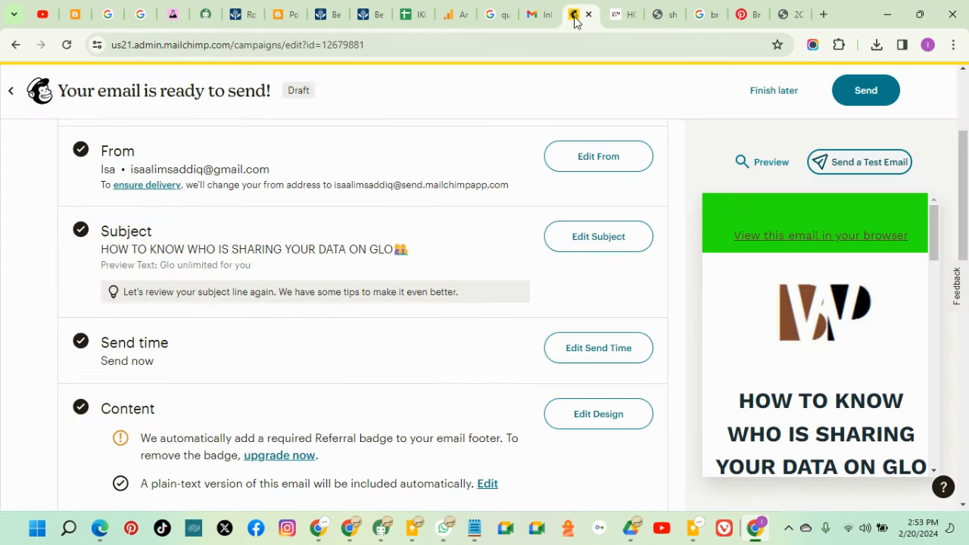
click(851, 161)
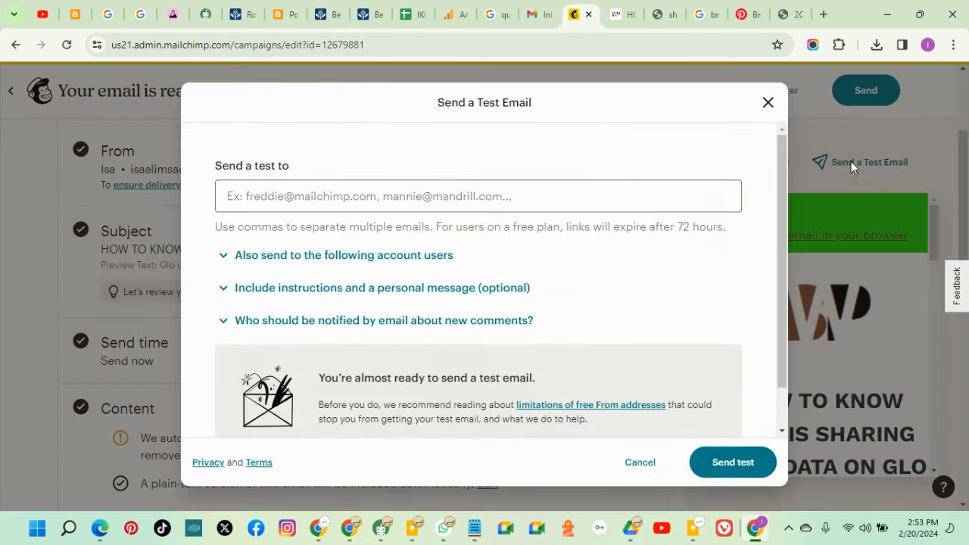
right_click(434, 203)
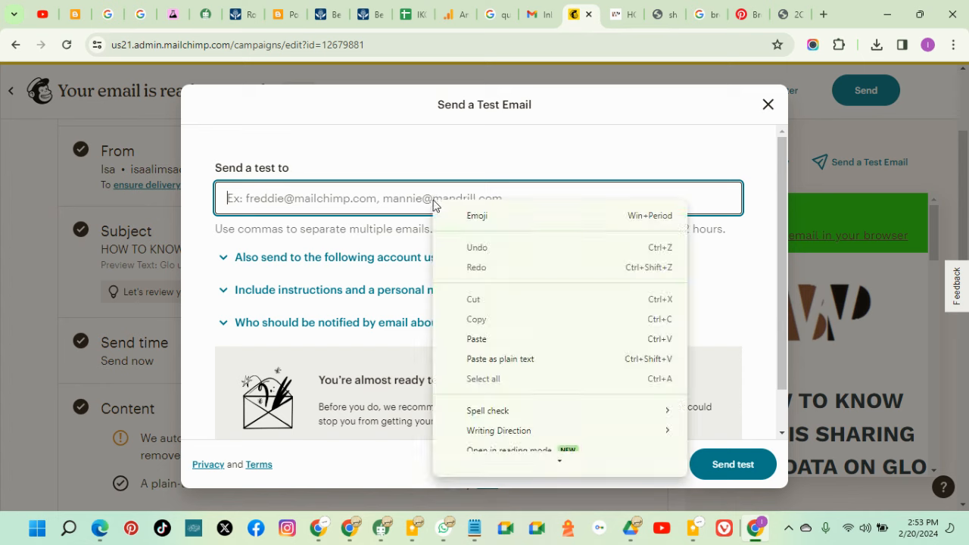
click(489, 339)
click(721, 474)
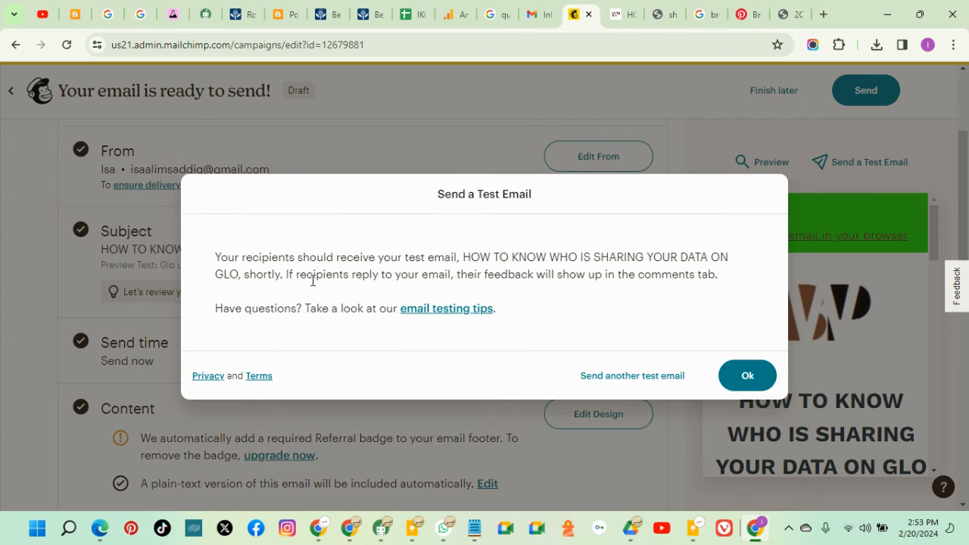
click(746, 383)
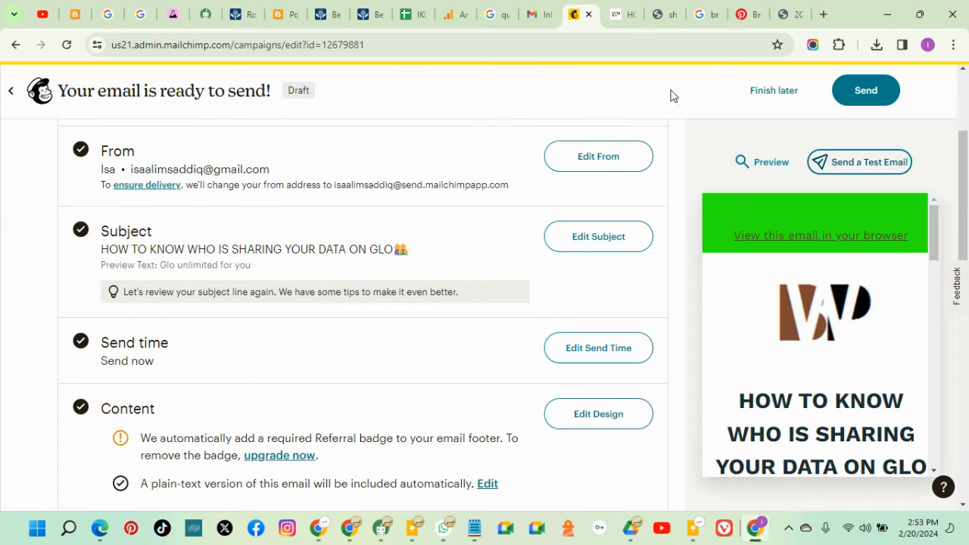
click(542, 14)
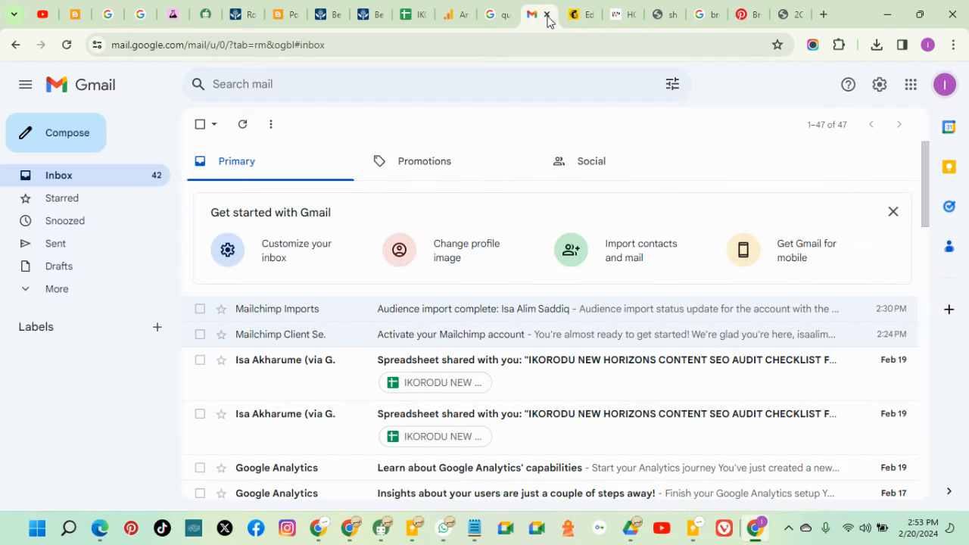
Reload Gmail, open the [Test] HOW TO KNOW WHO IS SHARING YOUR DATA ON GLO email and scroll through it
click(67, 44)
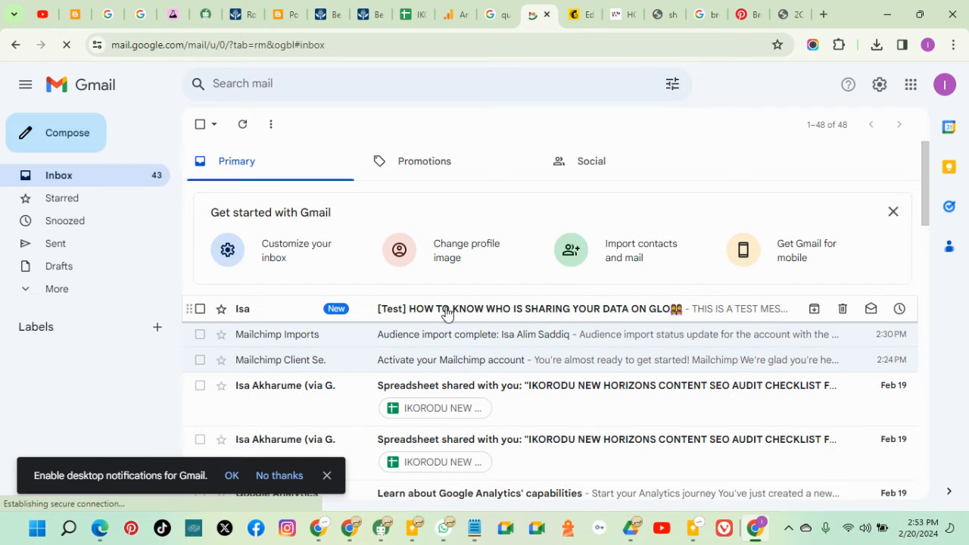
click(594, 316)
scroll(679, 333, down, 1)
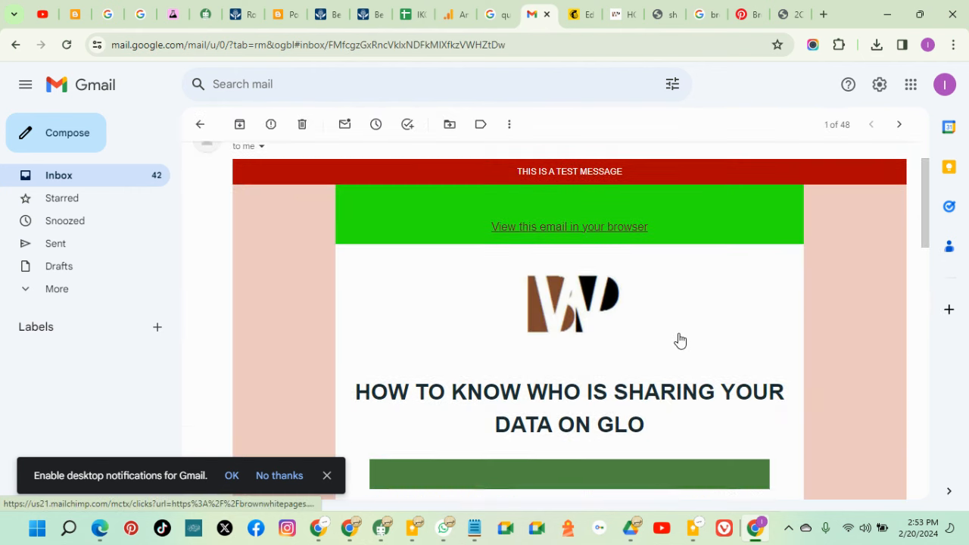
scroll(679, 341, down, 14)
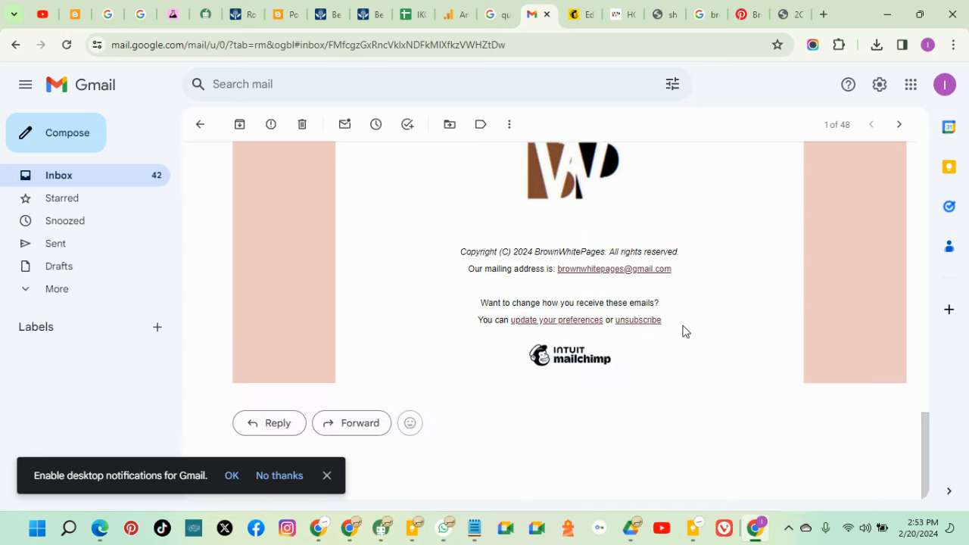
scroll(684, 331, up, 10)
Send the Glo campaign now to all 3 subscribers, then open Analytics > Email
click(583, 19)
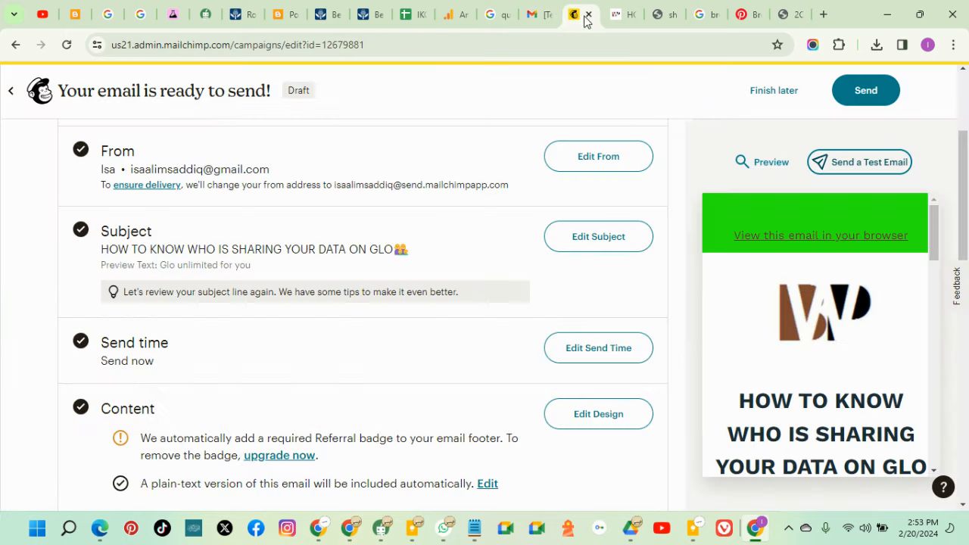
click(862, 92)
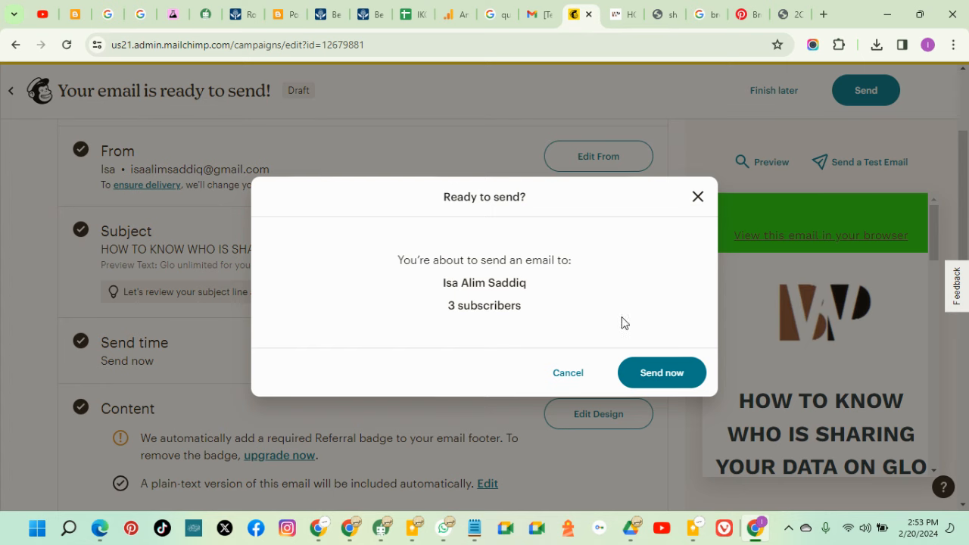
click(636, 371)
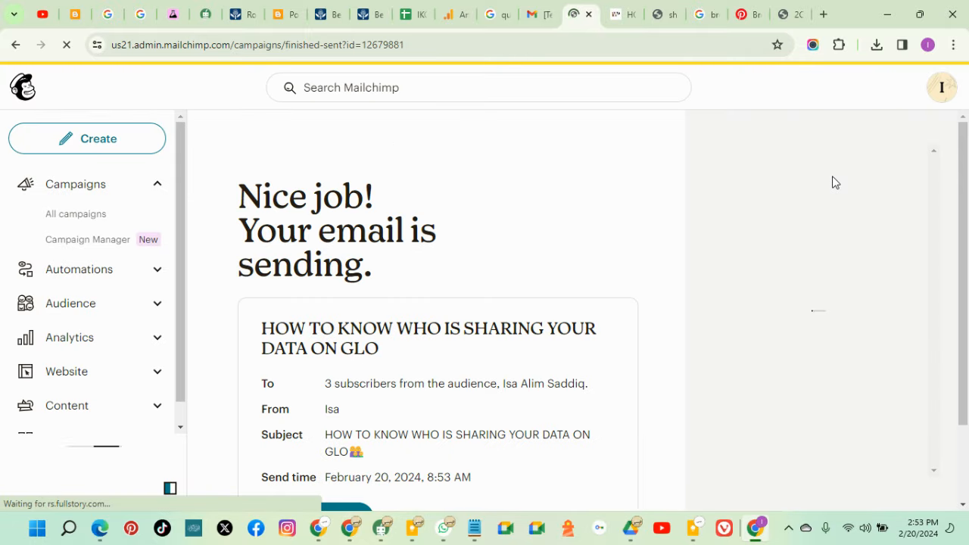
scroll(341, 239, down, 2)
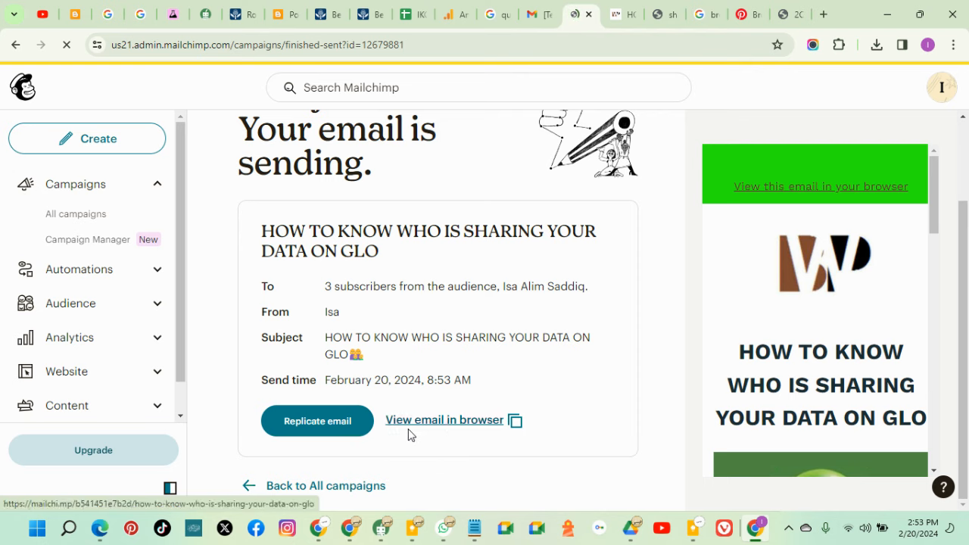
click(68, 344)
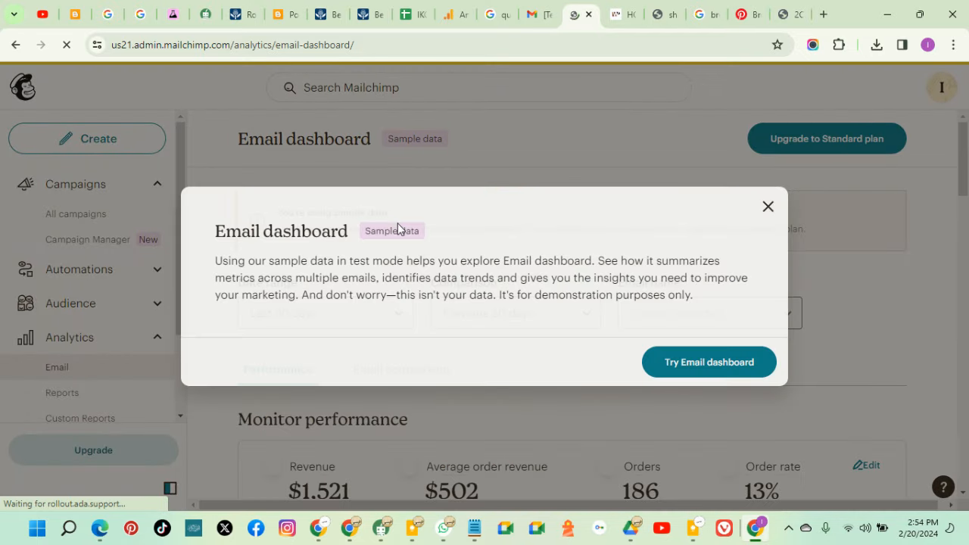
Dismiss the sample-data notice and the upgrade banner on the analytics dashboard
click(768, 207)
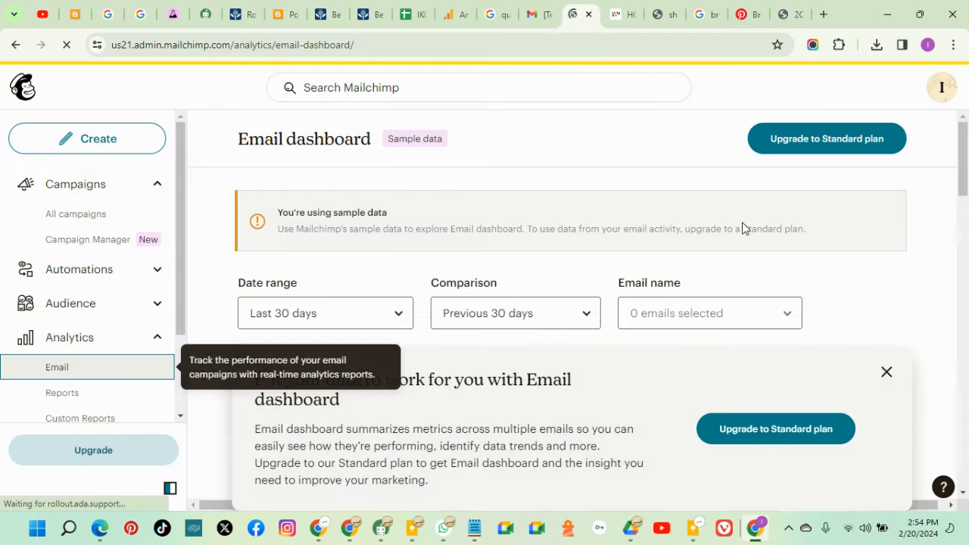
click(886, 371)
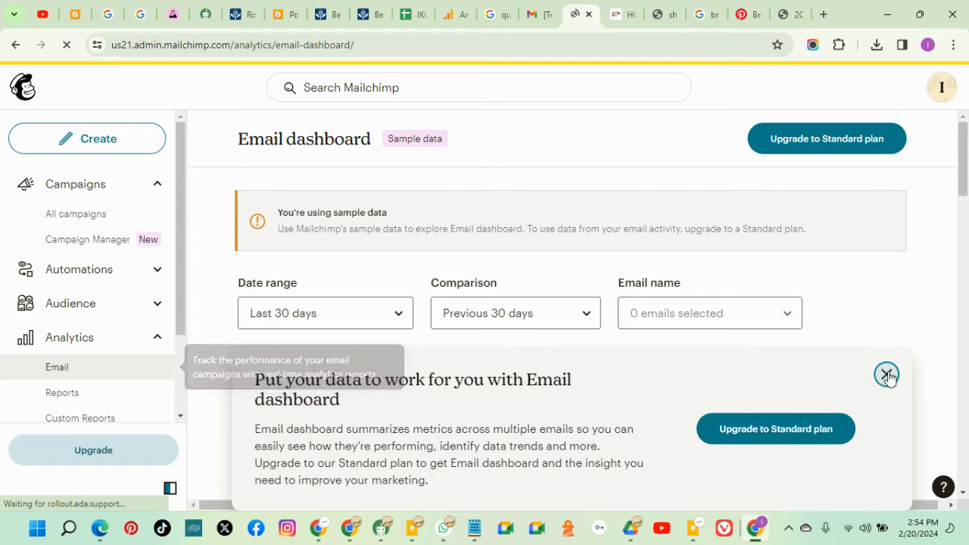
scroll(604, 371, down, 3)
scroll(603, 371, down, 3)
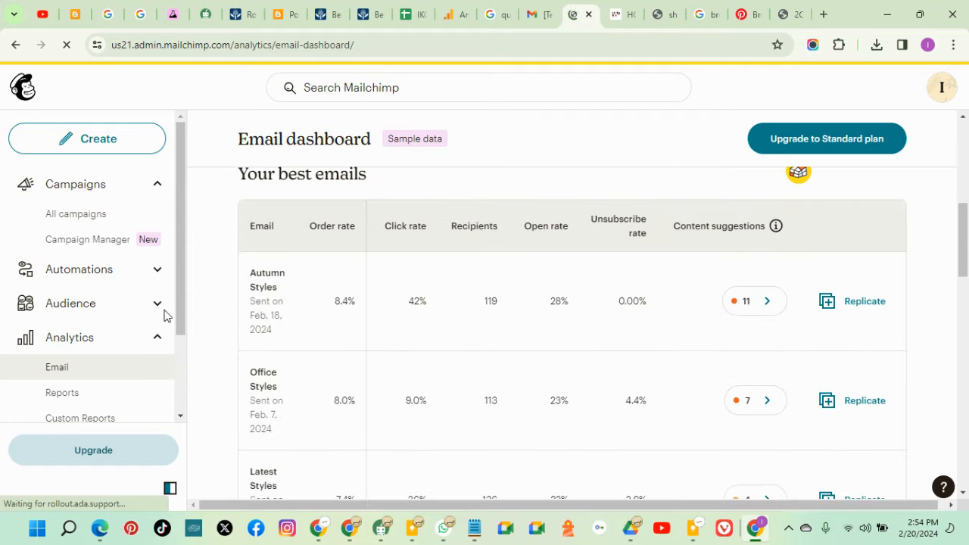
Go to Analytics > Reports and view the Glo data-sharing campaign's report
click(81, 394)
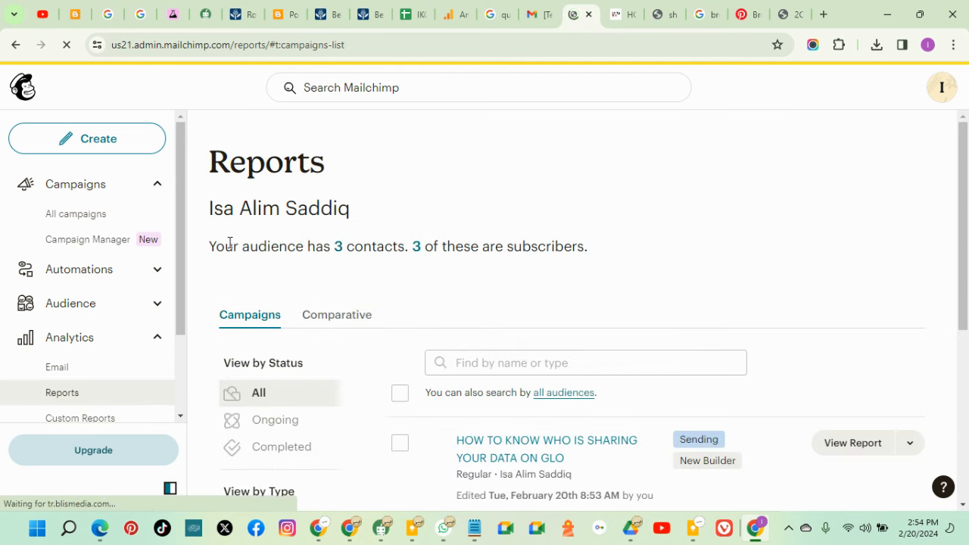
scroll(533, 261, down, 1)
scroll(568, 273, down, 2)
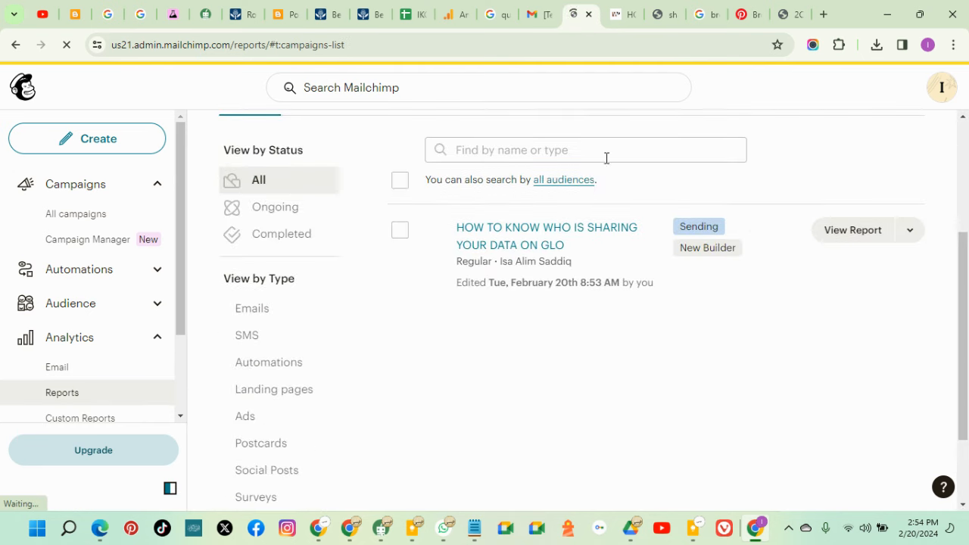
click(848, 236)
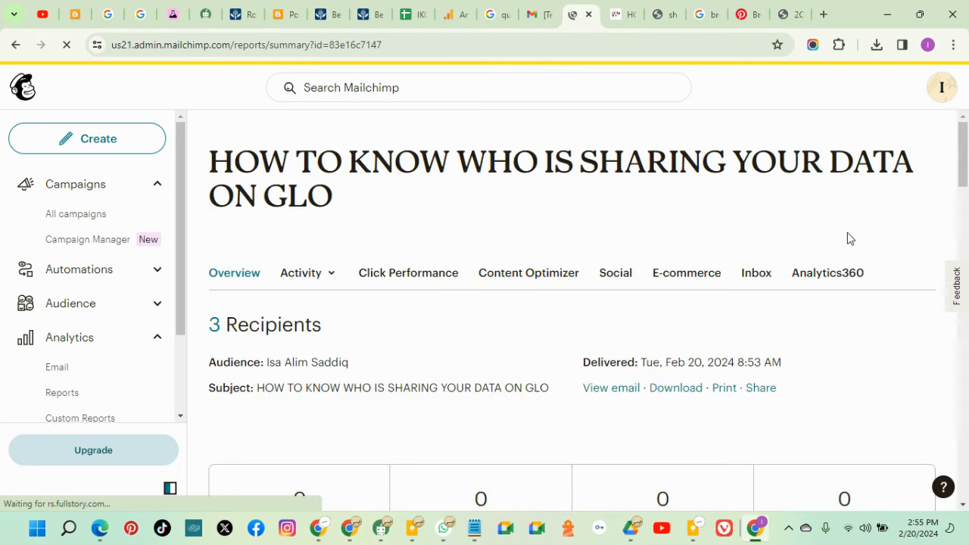
Check the report's stats: 0 opened, clicked, bounced and unsubscribed, then switch to Gmail
scroll(455, 315, down, 3)
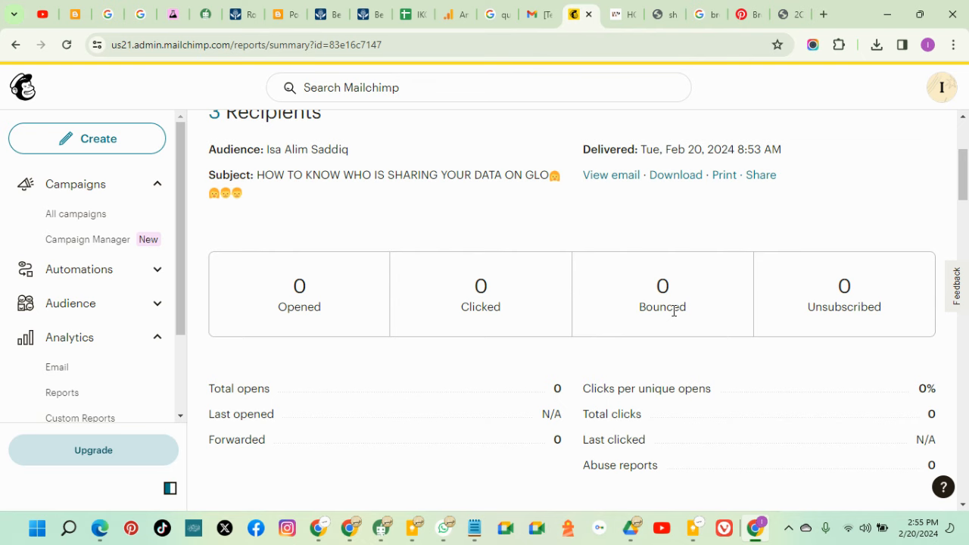
scroll(671, 304, up, 1)
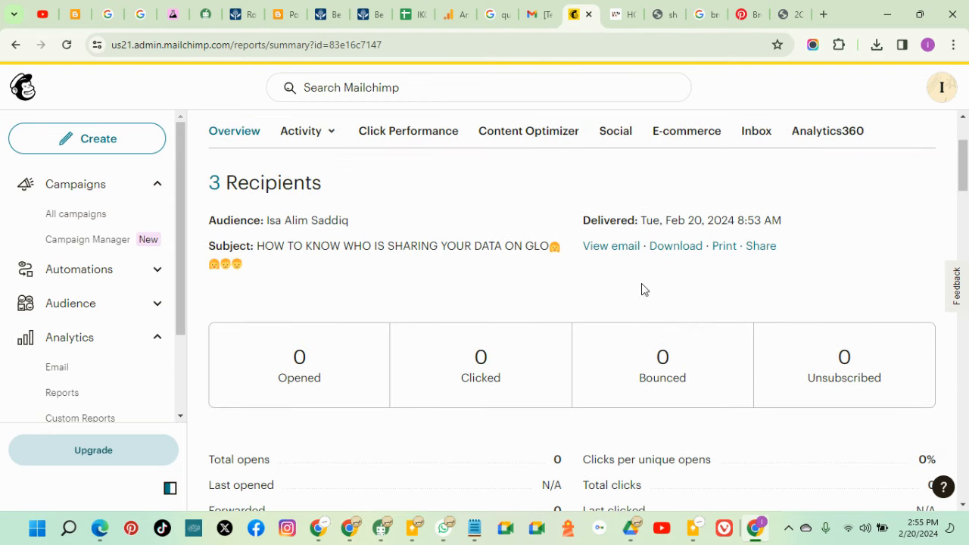
click(538, 14)
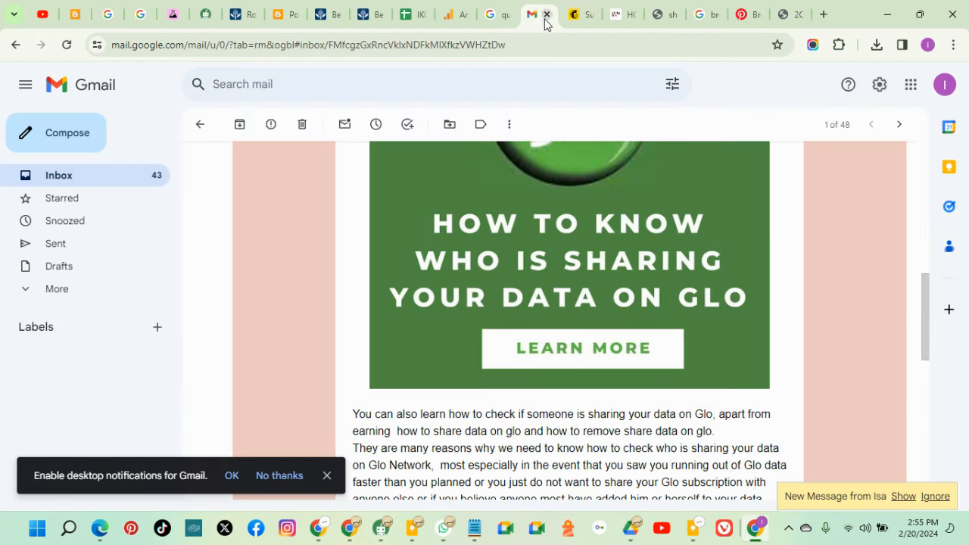
Open the [Test] Glo thread from the Inbox, expand both messages, then reopen it
click(139, 178)
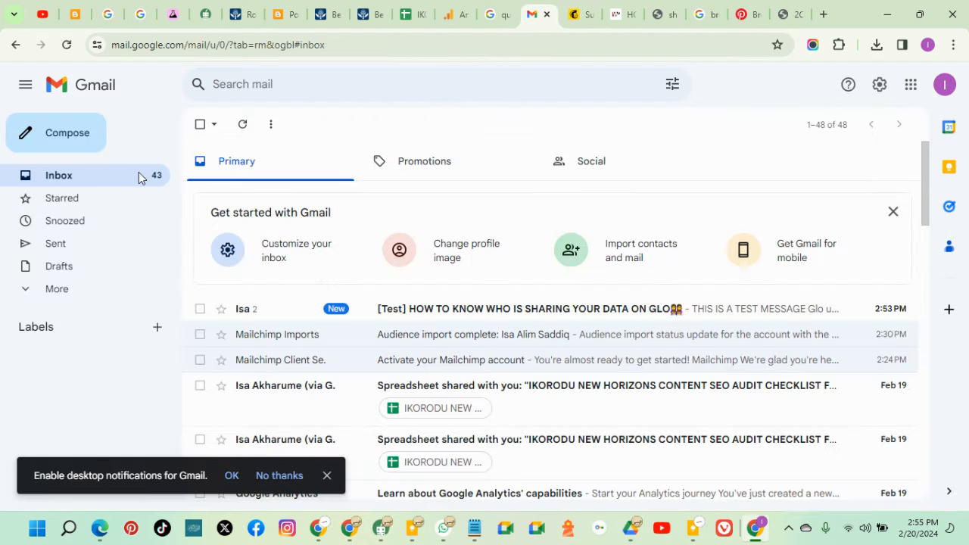
click(515, 312)
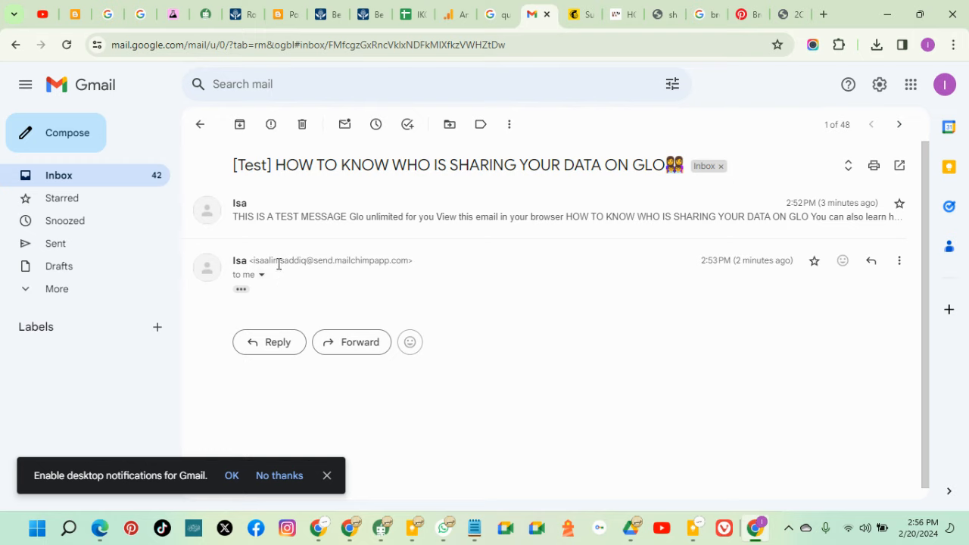
click(242, 290)
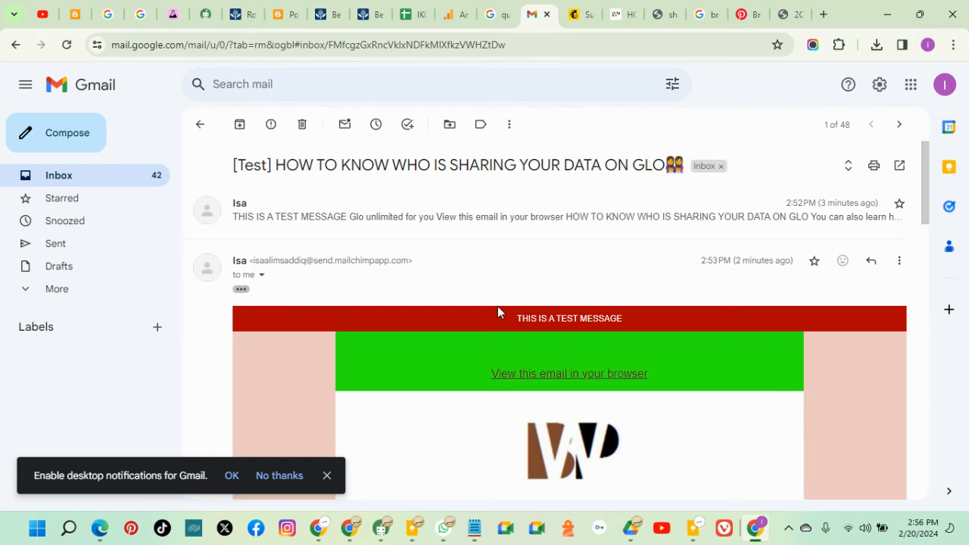
click(327, 219)
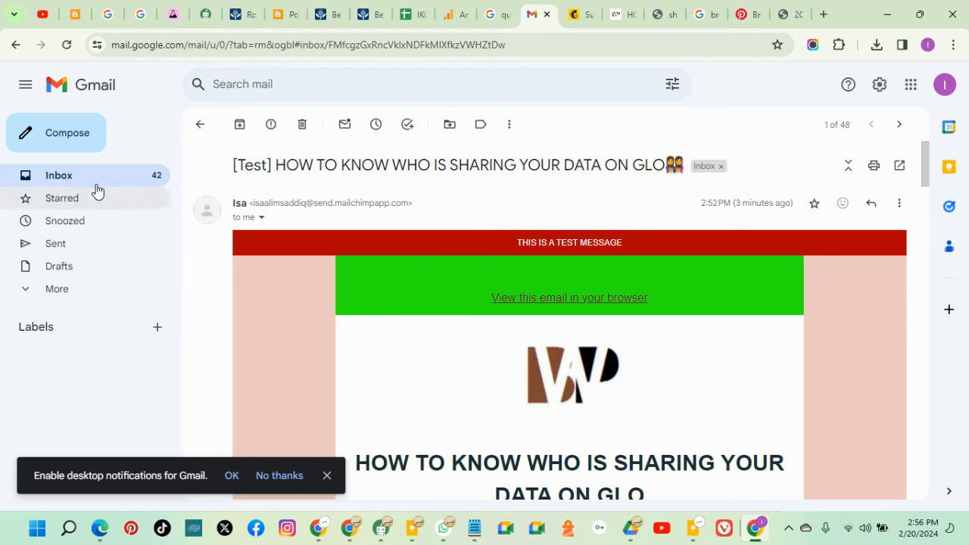
click(95, 182)
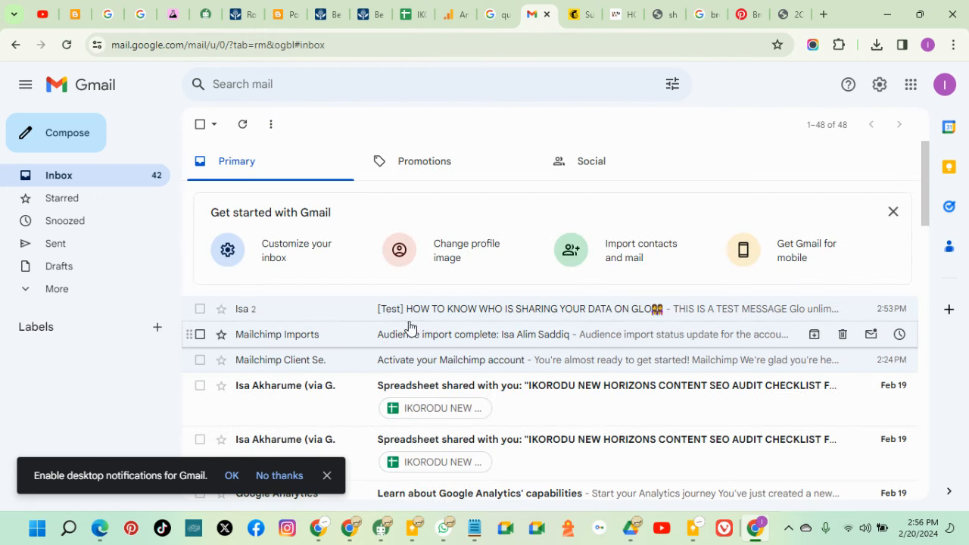
click(481, 309)
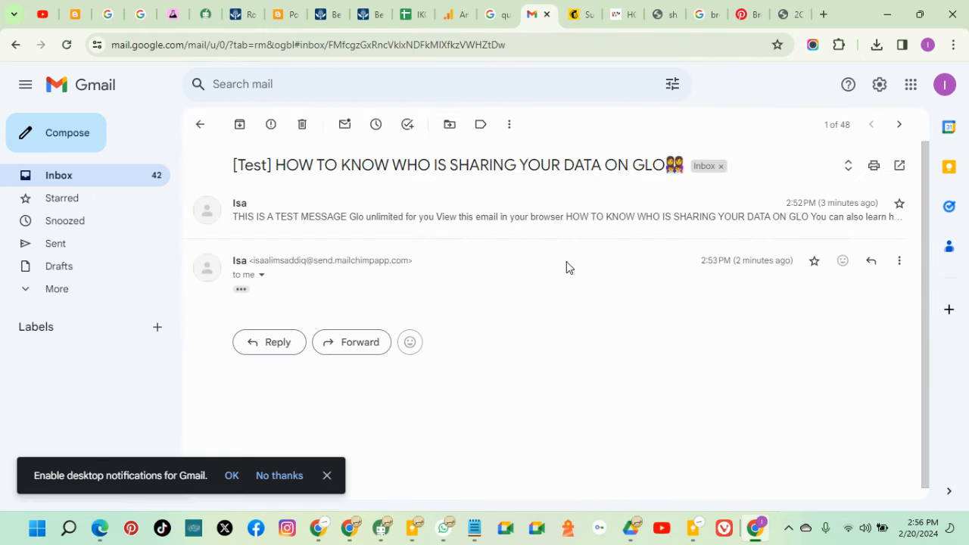
Dismiss the desktop-notifications prompt and follow the email's logo link into a new tab
scroll(580, 310, down, 2)
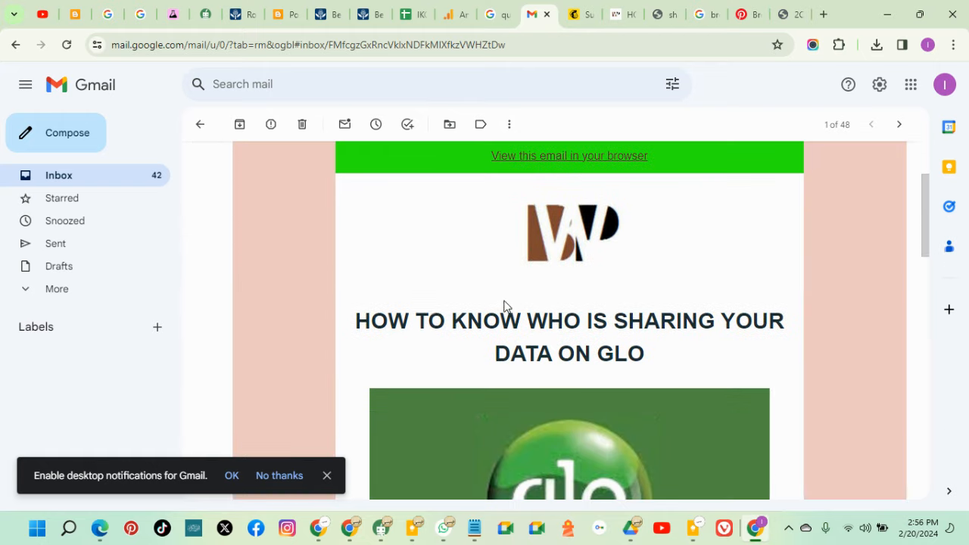
click(327, 476)
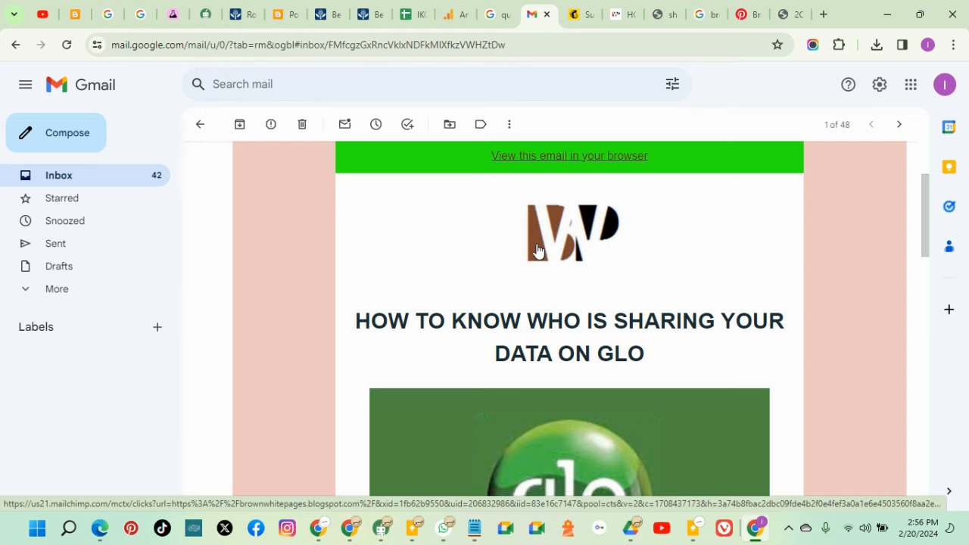
click(573, 242)
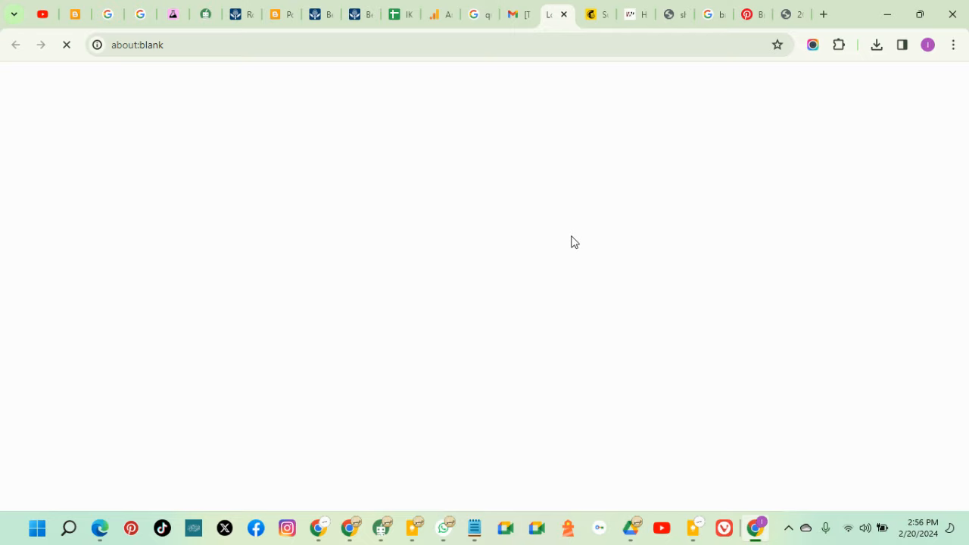
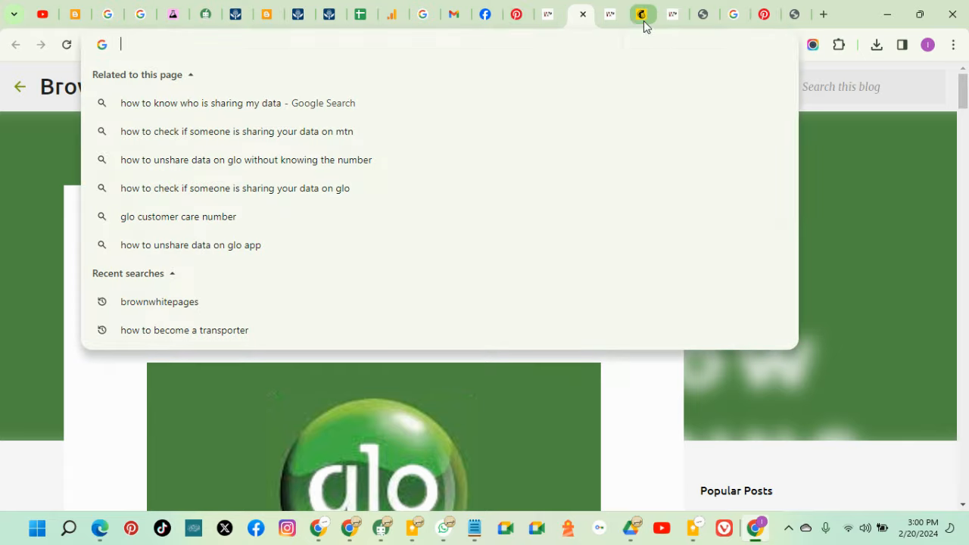
Link the Glo image to the copied blog post address
click(643, 16)
scroll(222, 400, down, 1)
scroll(222, 400, down, 2)
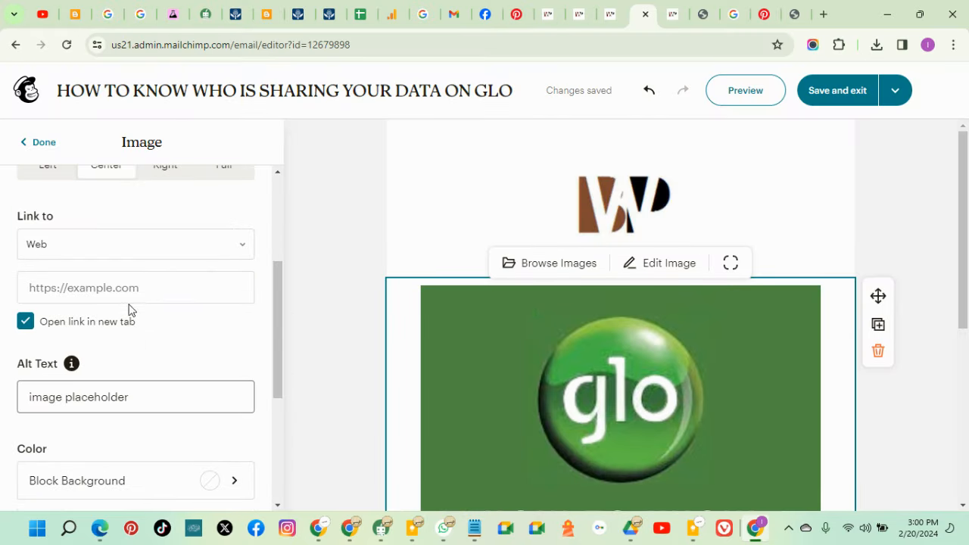
right_click(134, 290)
click(187, 164)
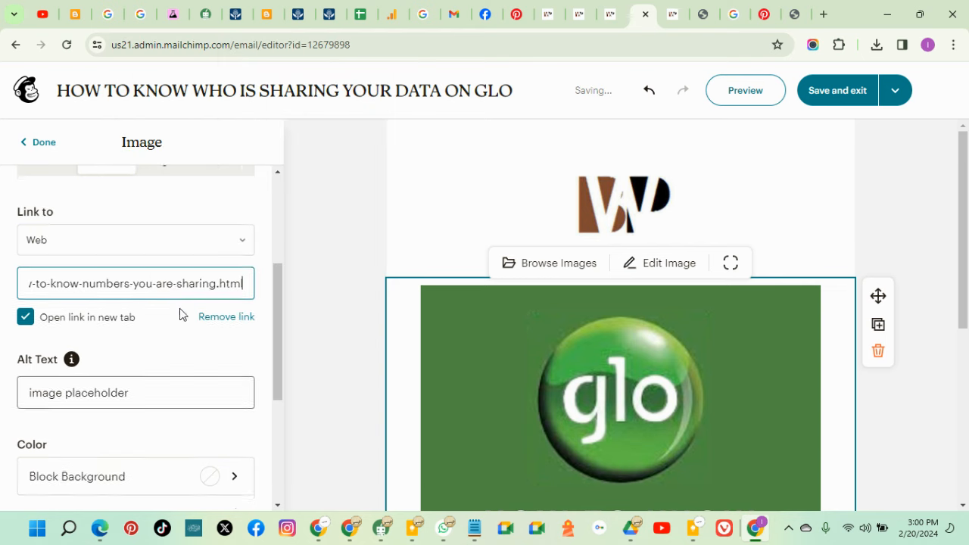
scroll(231, 351, down, 3)
click(37, 143)
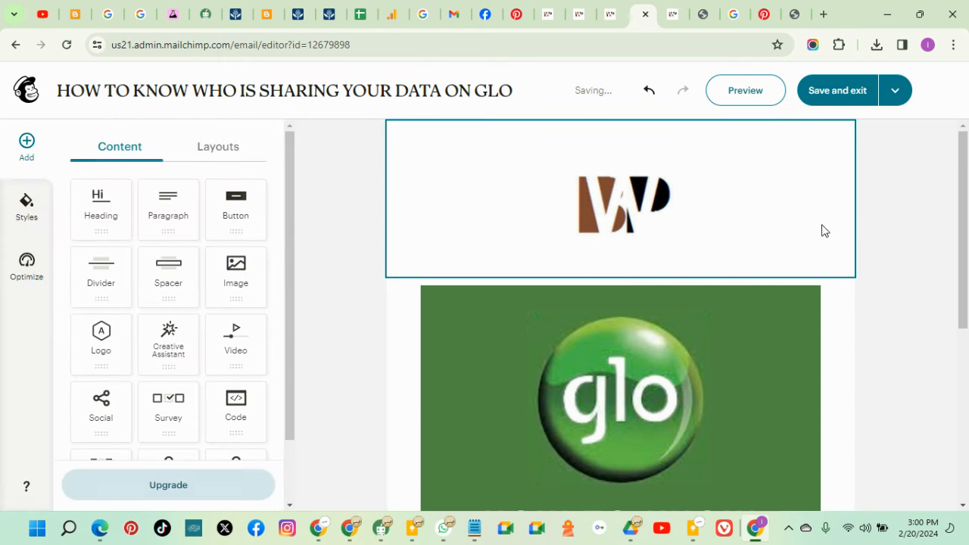
Add an empty Heading block between the logo and the Glo image
scroll(819, 231, down, 4)
scroll(694, 316, up, 4)
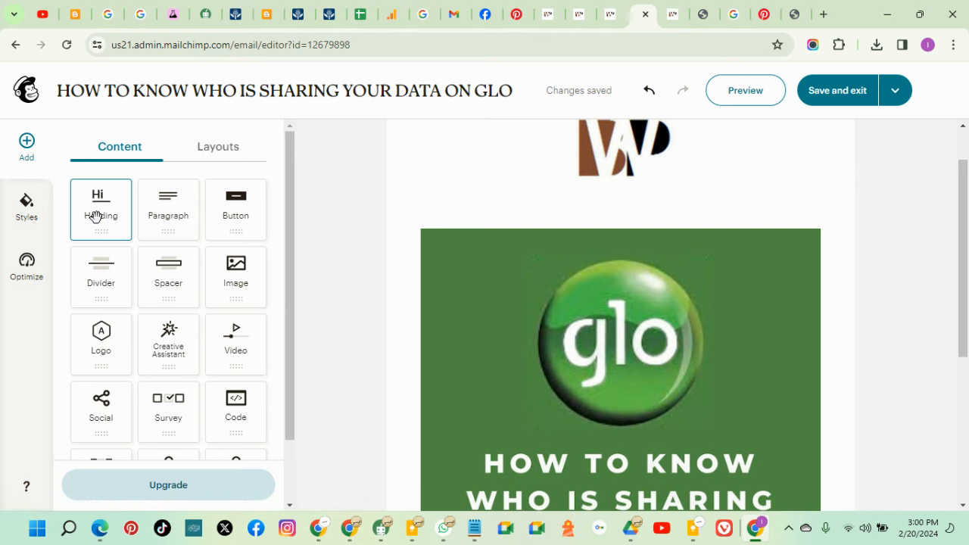
drag(95, 216, 580, 274)
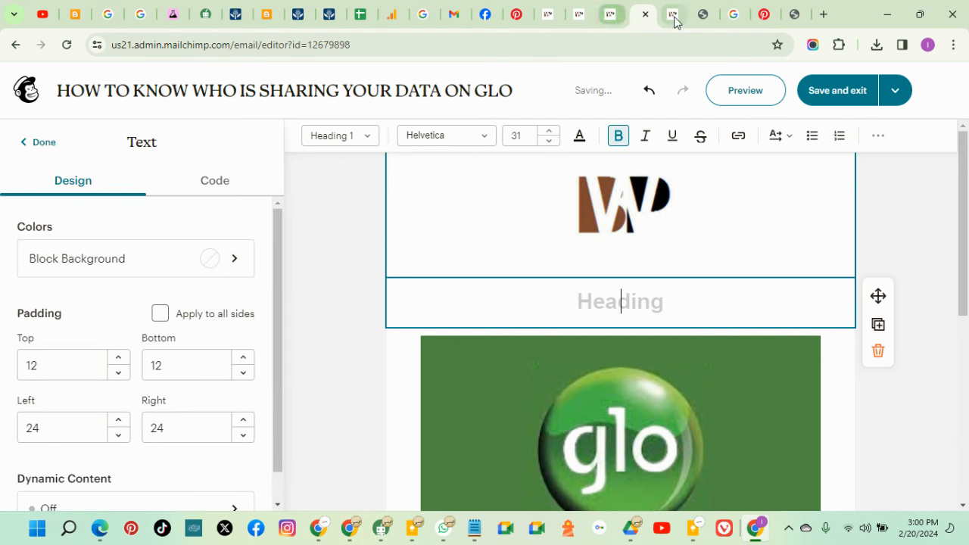
Paste the blog's heading 'HOW TO KNOW WHO IS SHARING YOUR DATA ON GLO' into the block, removing blank lines
drag(676, 21, 552, 20)
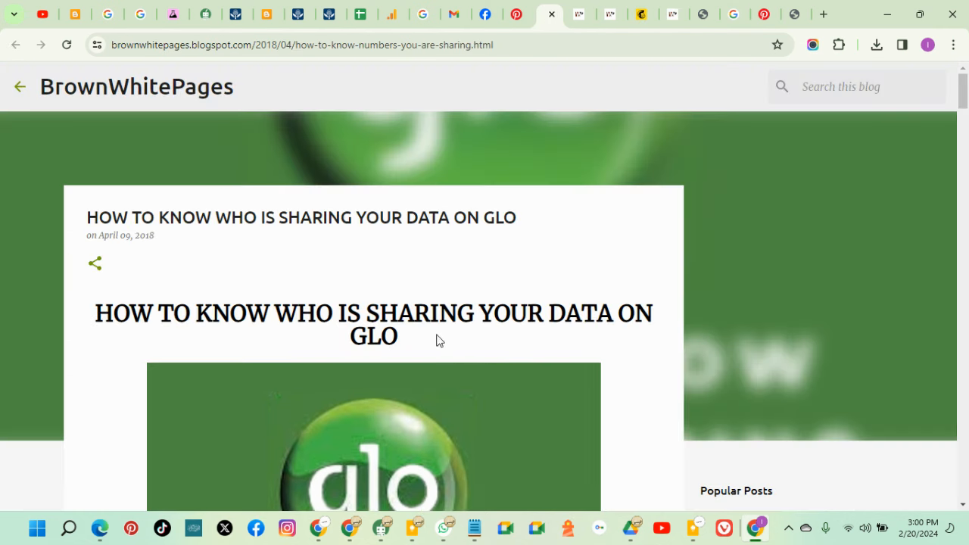
drag(436, 340, 79, 316)
right_click(113, 308)
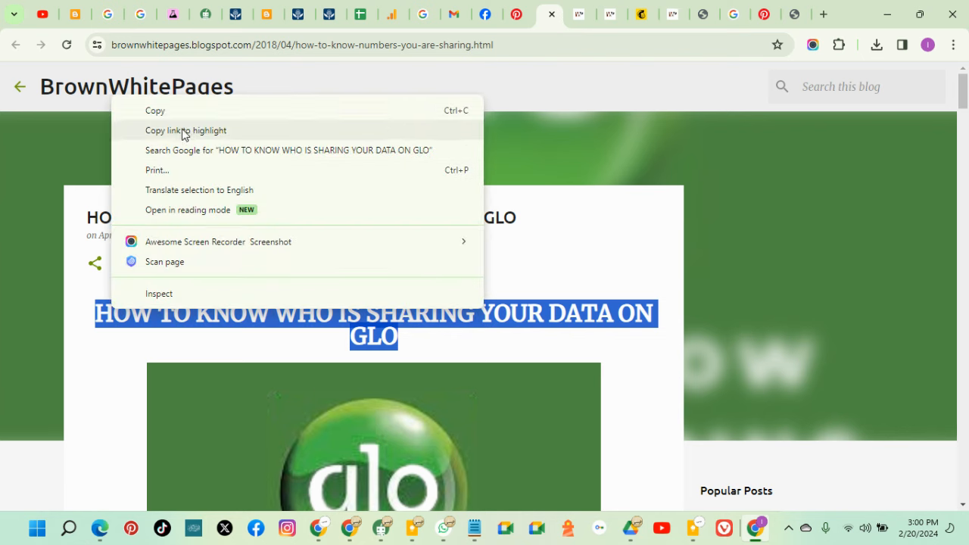
click(174, 108)
click(639, 16)
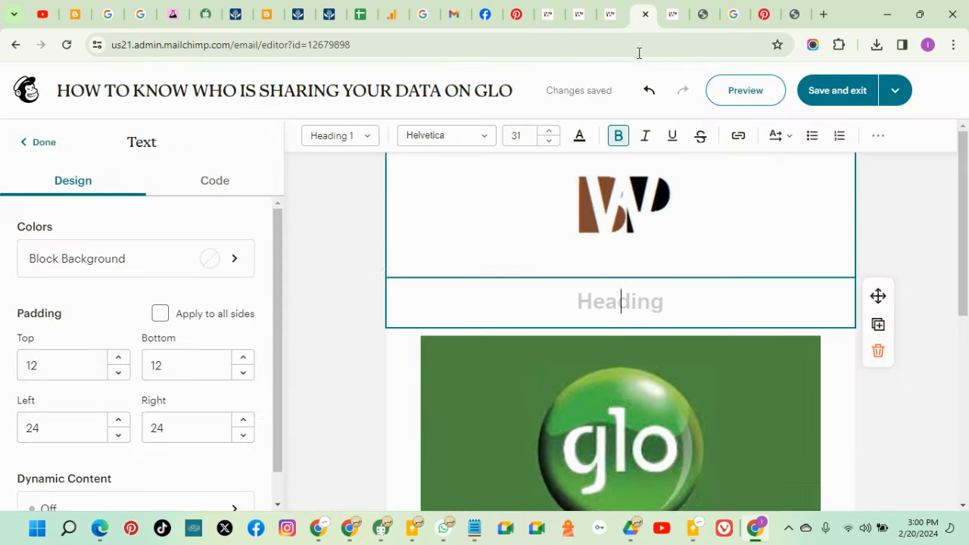
right_click(613, 300)
click(654, 186)
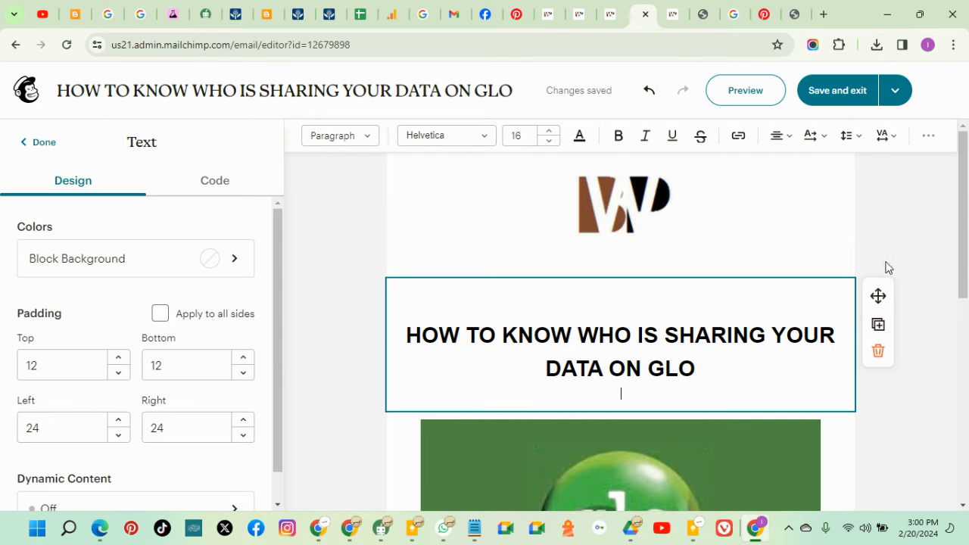
key(BackSpace)
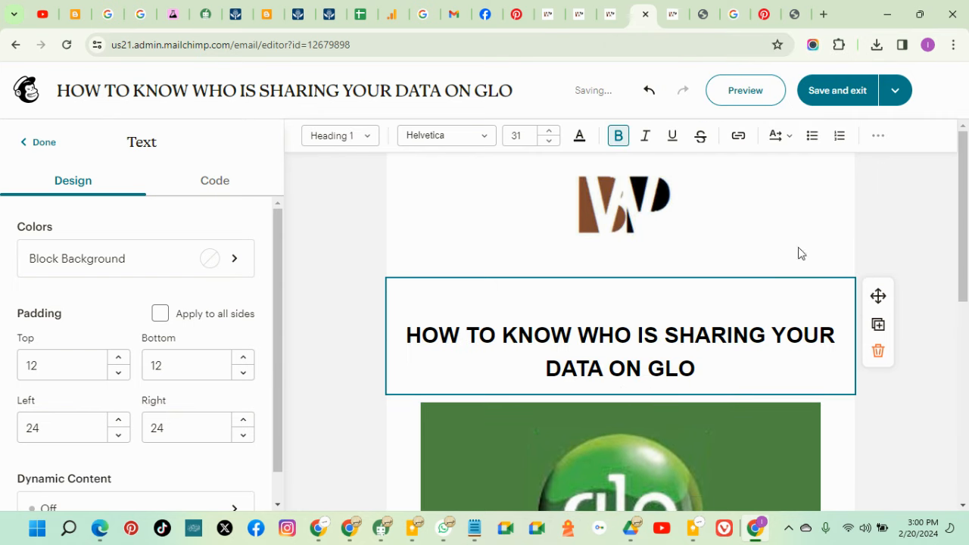
click(621, 313)
key(BackSpace)
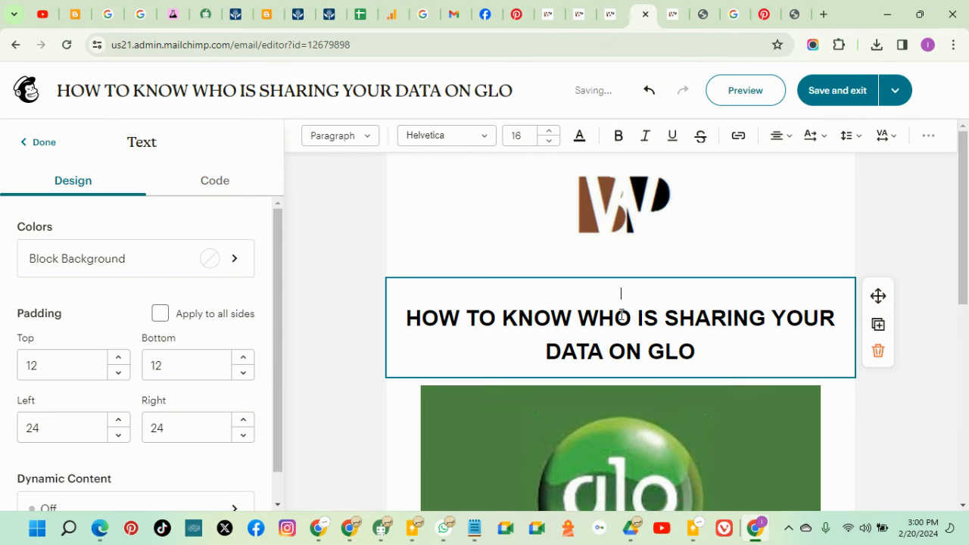
click(407, 318)
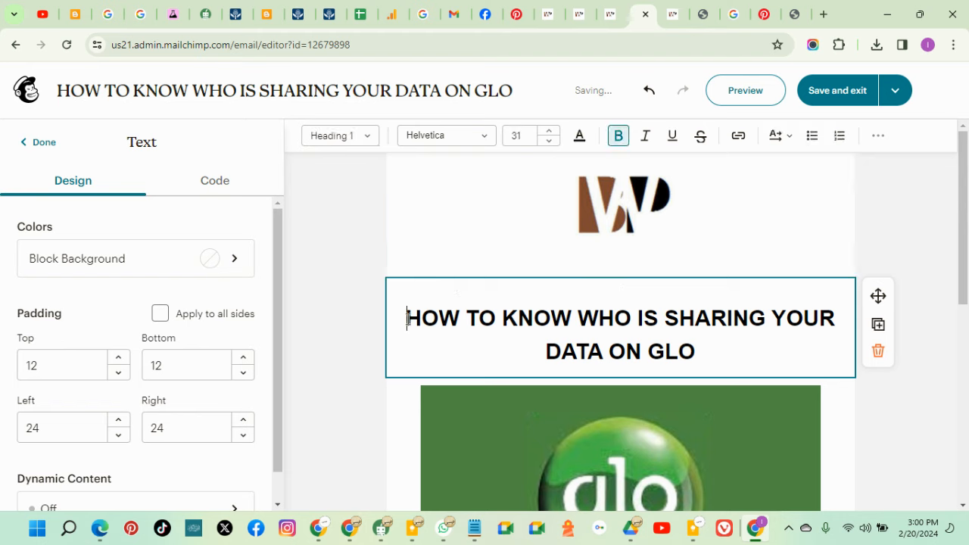
key(BackSpace)
Set the heading text's font size to 22 so it fits on one line
drag(697, 333, 403, 300)
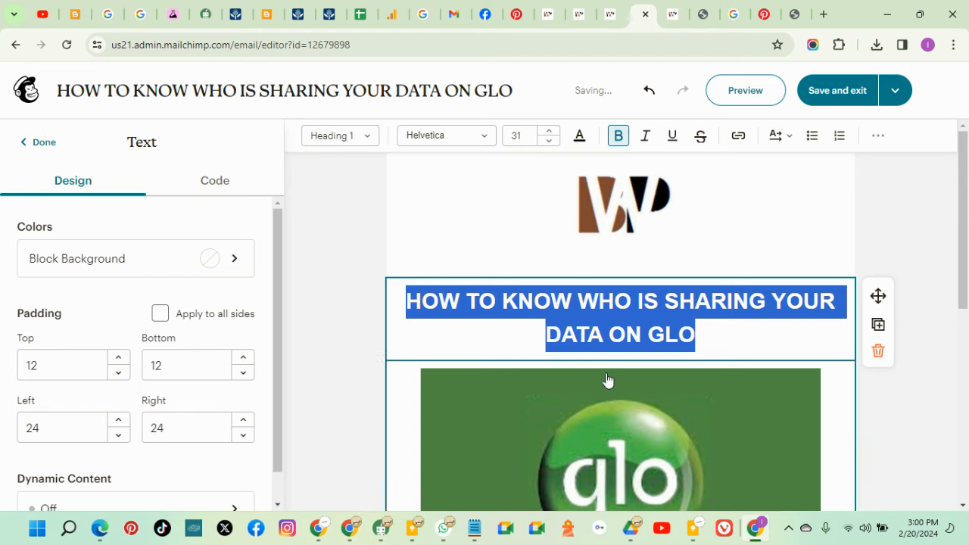
click(549, 142)
click(549, 143)
click(550, 142)
click(549, 142)
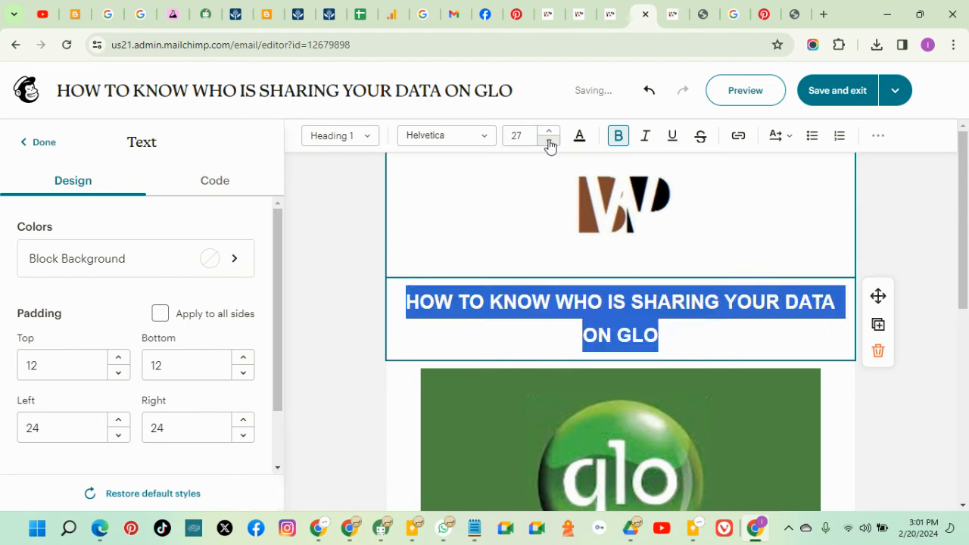
click(550, 143)
click(550, 143)
click(550, 142)
click(550, 142)
click(550, 142)
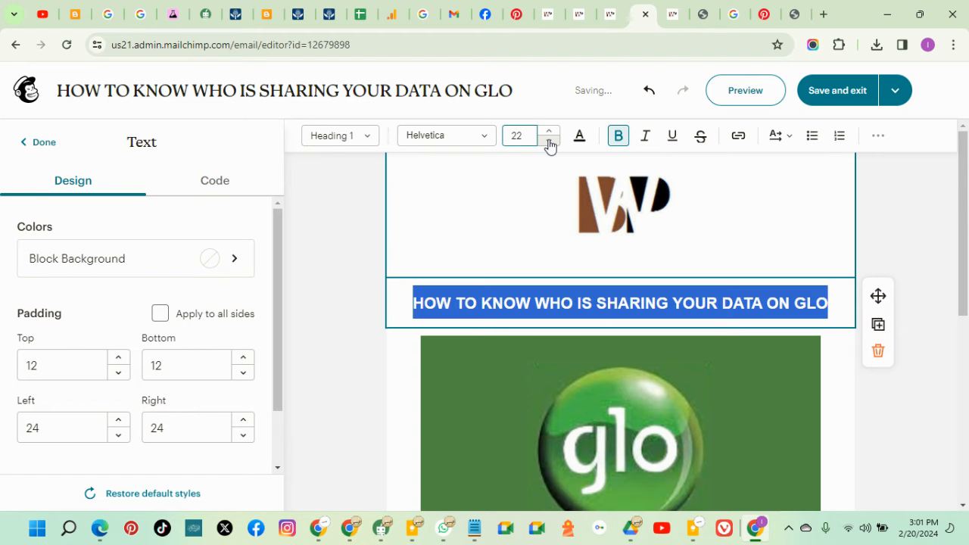
click(550, 142)
click(550, 143)
click(548, 133)
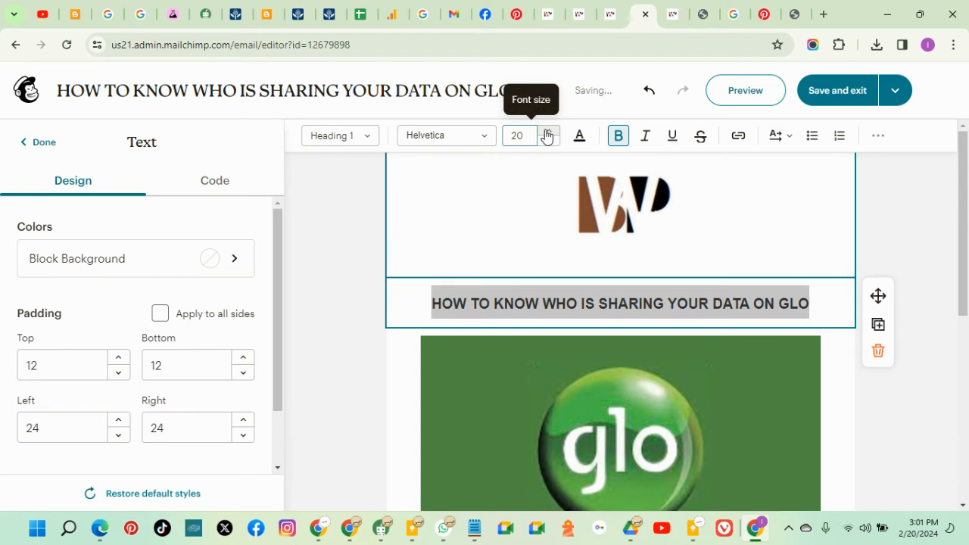
click(547, 134)
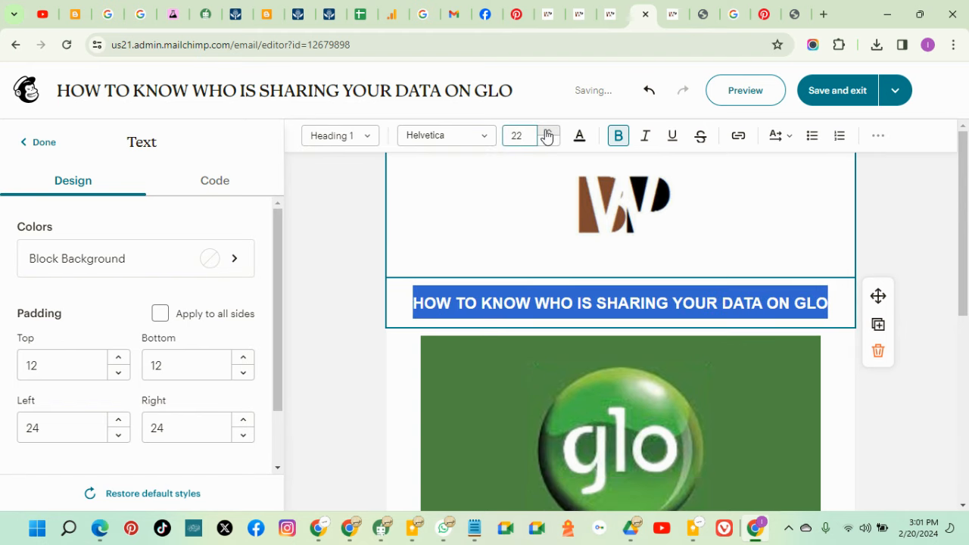
click(910, 433)
scroll(692, 422, down, 4)
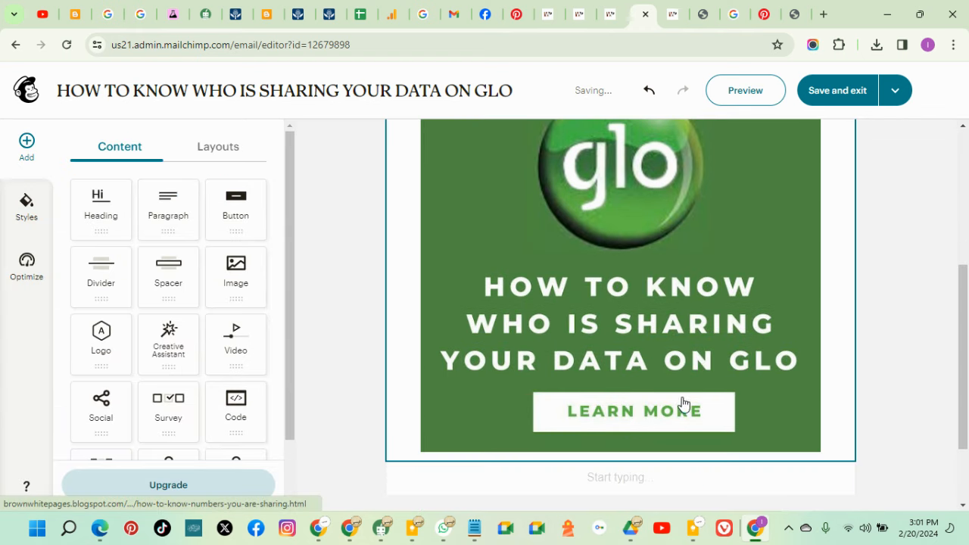
Verify the Glo image still links to the BrownWhitePages blog post, then return to the post
click(573, 250)
scroll(197, 333, down, 2)
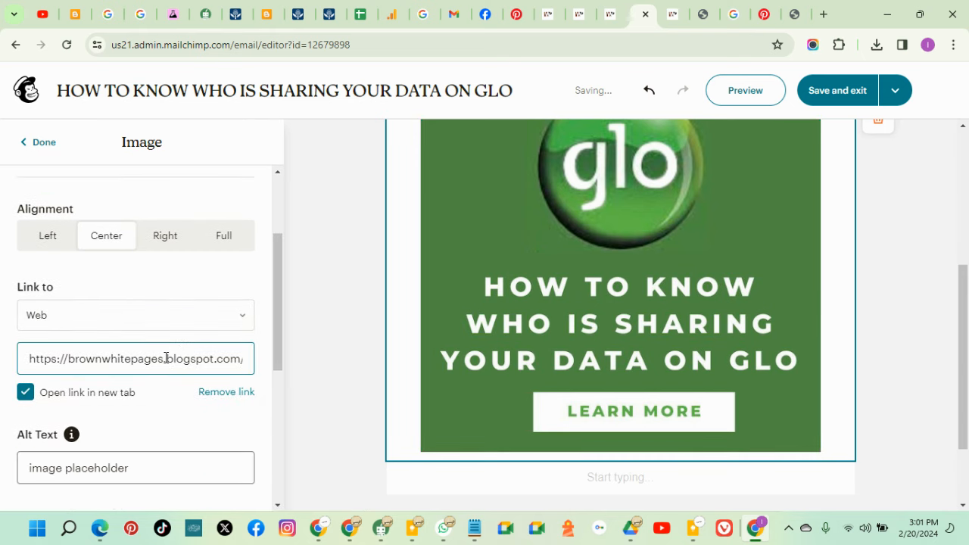
scroll(613, 376, down, 2)
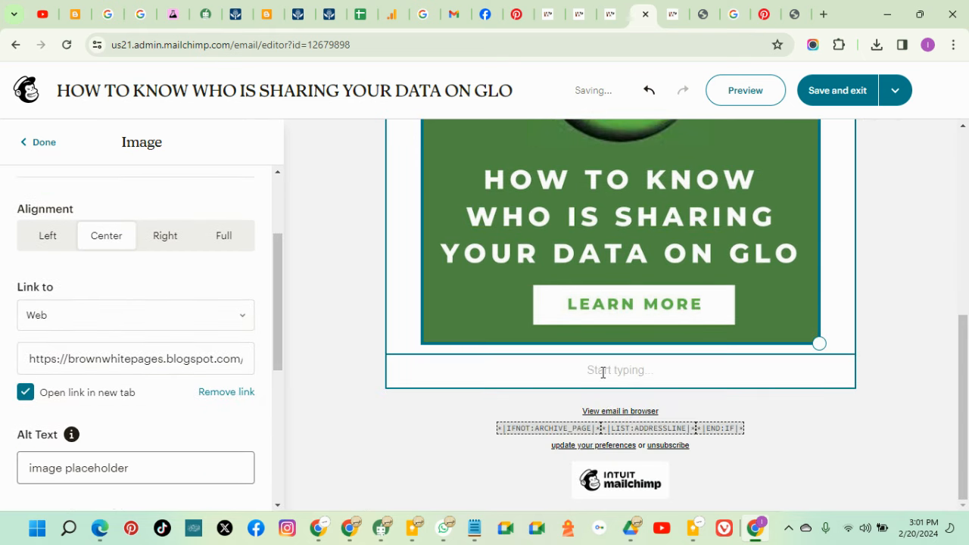
click(603, 371)
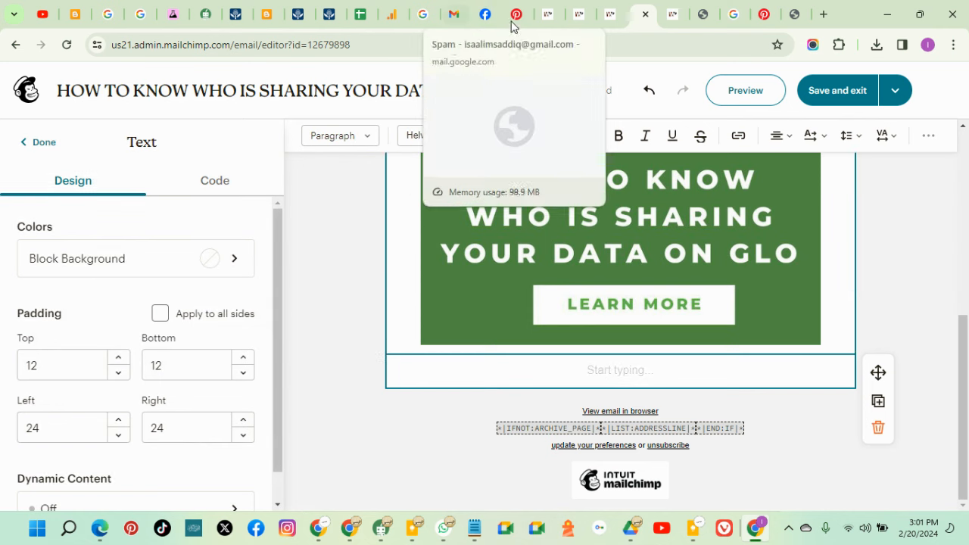
click(580, 21)
scroll(490, 338, down, 4)
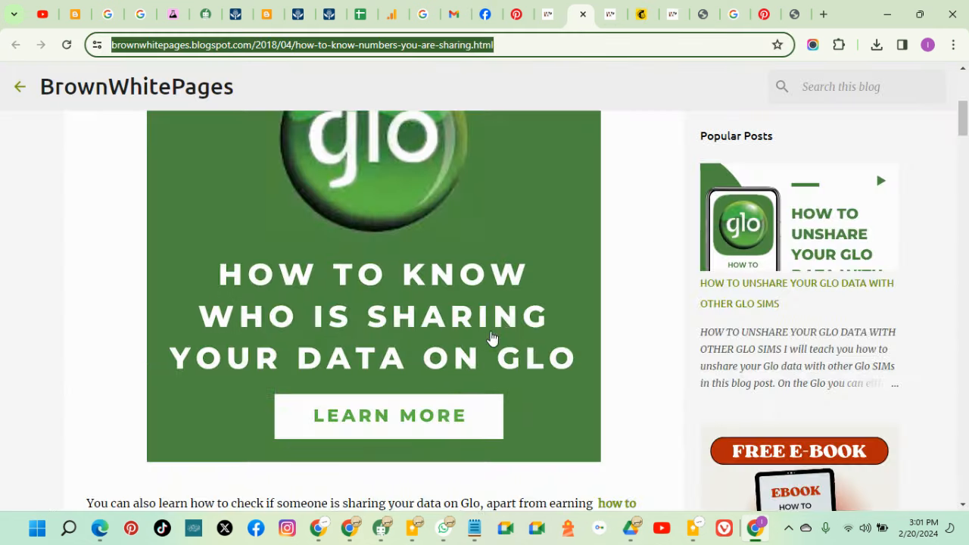
Copy the blog article's opening paragraphs
scroll(432, 396, down, 5)
scroll(422, 385, up, 2)
drag(348, 420, 87, 218)
right_click(97, 221)
click(133, 229)
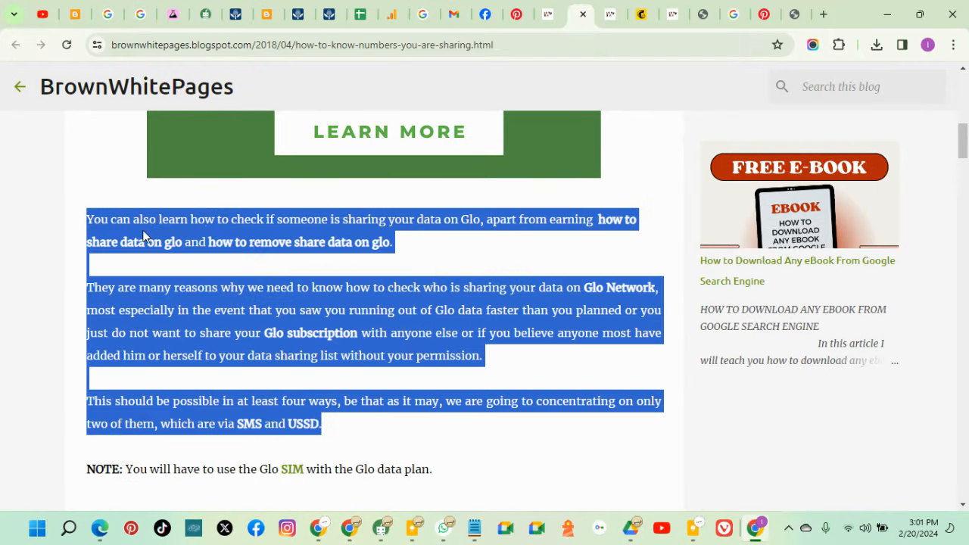
click(69, 533)
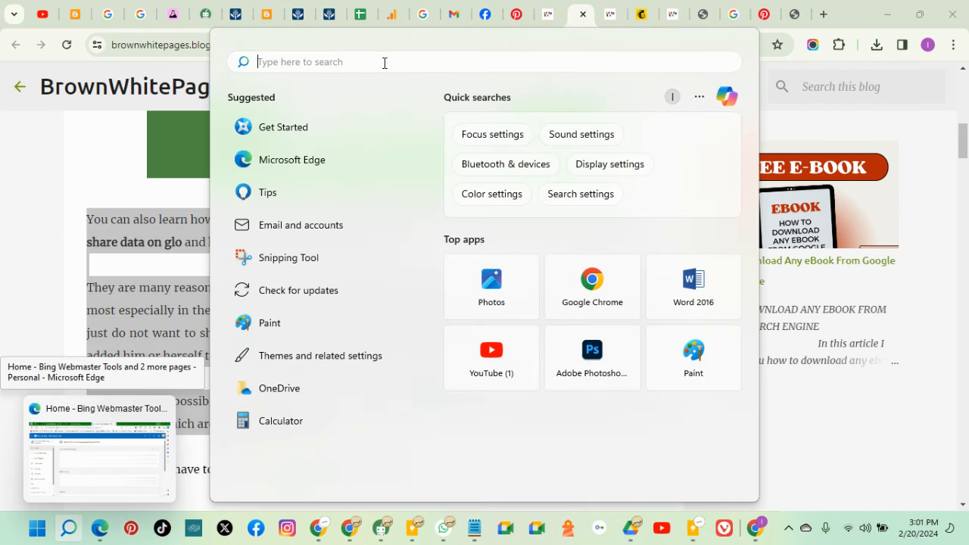
Paste the paragraphs into Notepad as plain text and copy them again
text(note)
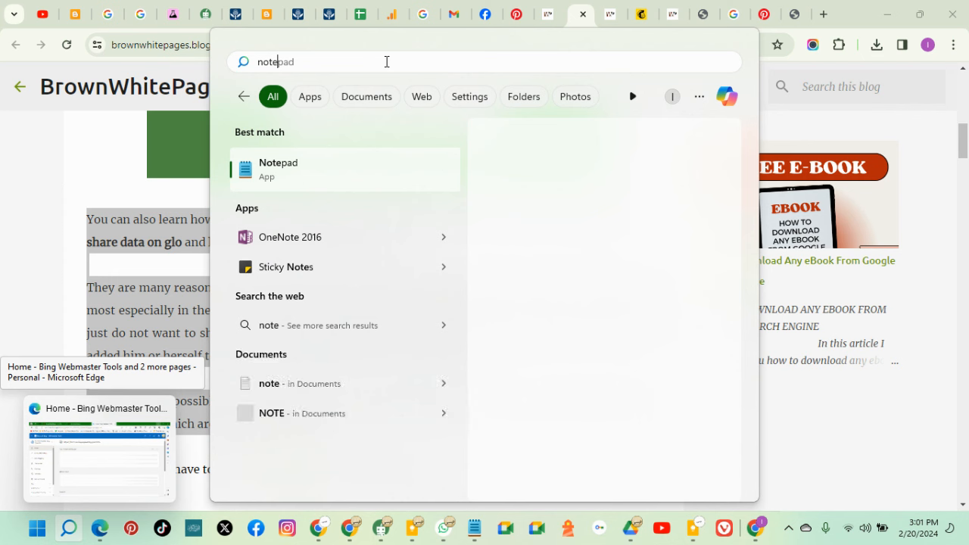
text(pad)
key(Return)
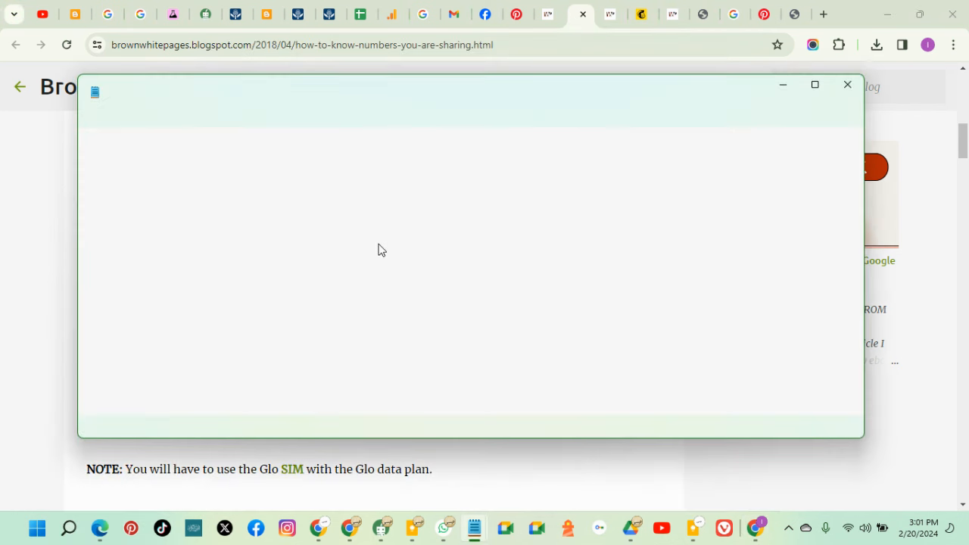
key(ctrl+v)
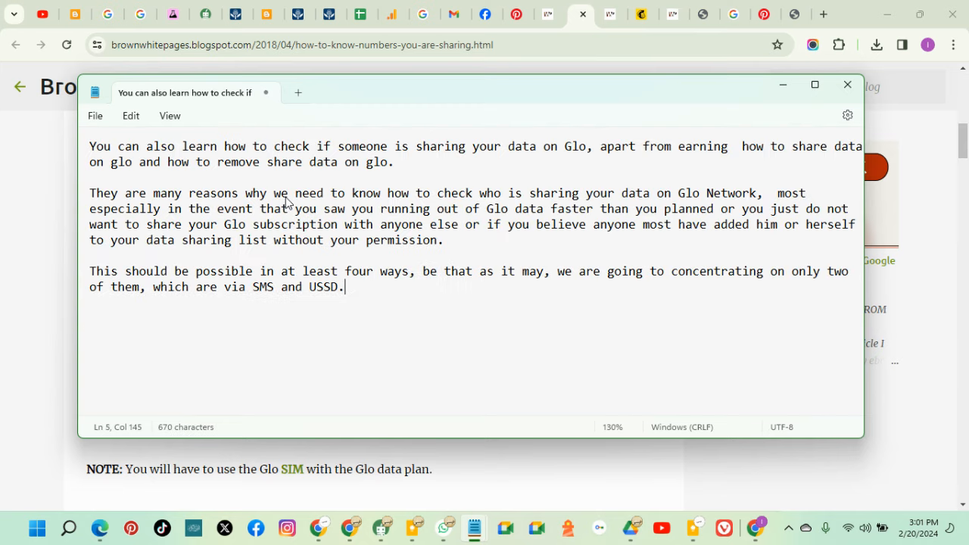
drag(356, 281, 97, 158)
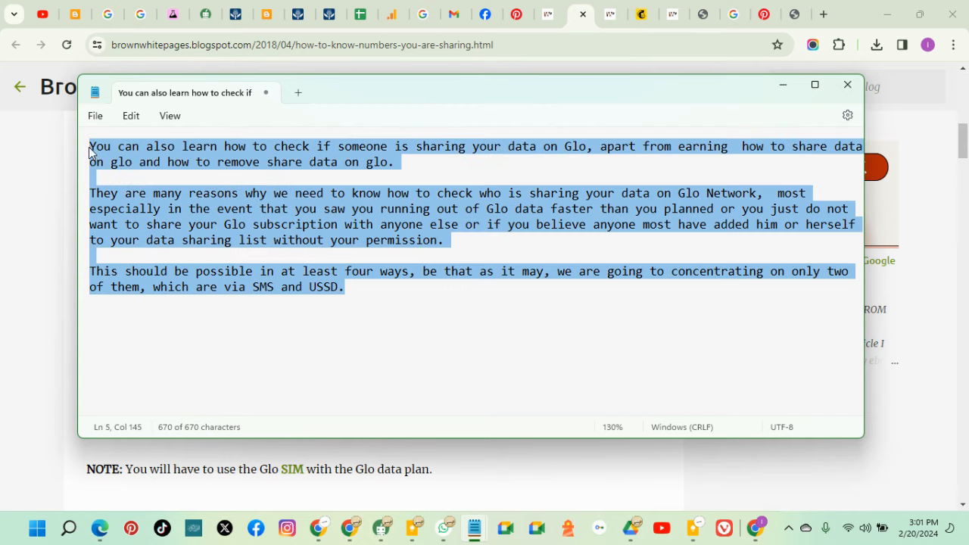
right_click(99, 156)
click(156, 225)
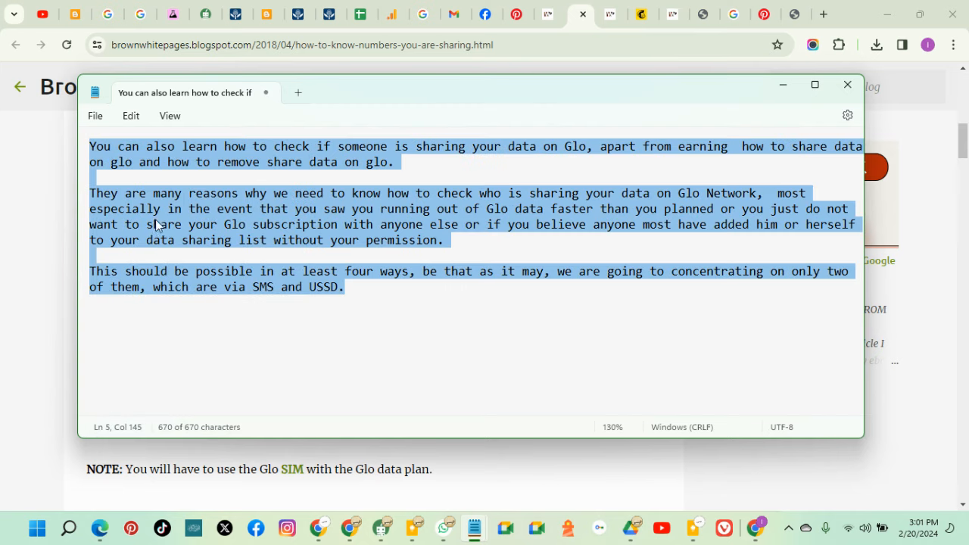
click(647, 23)
Paste the three article paragraphs into the empty text block and justify them
right_click(604, 372)
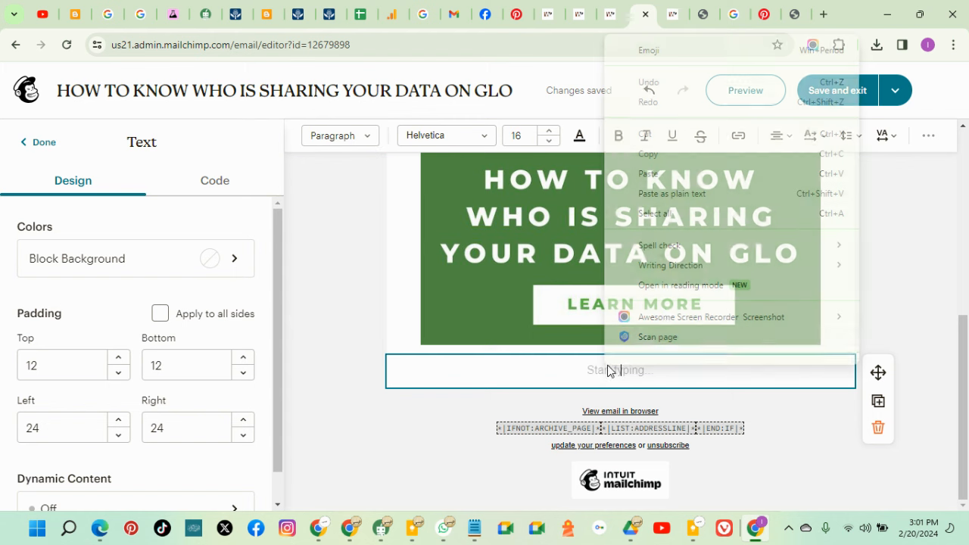
click(650, 174)
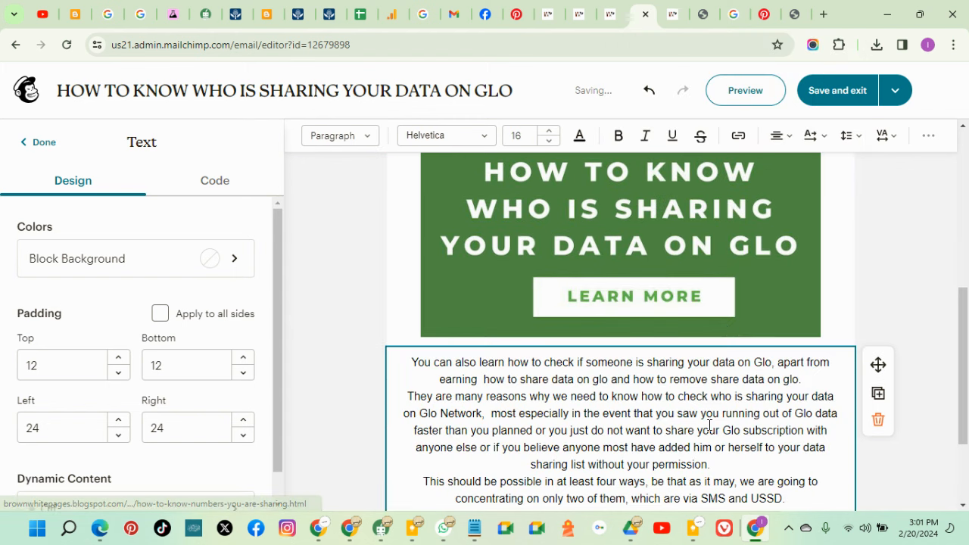
scroll(720, 378, down, 2)
scroll(795, 379, up, 1)
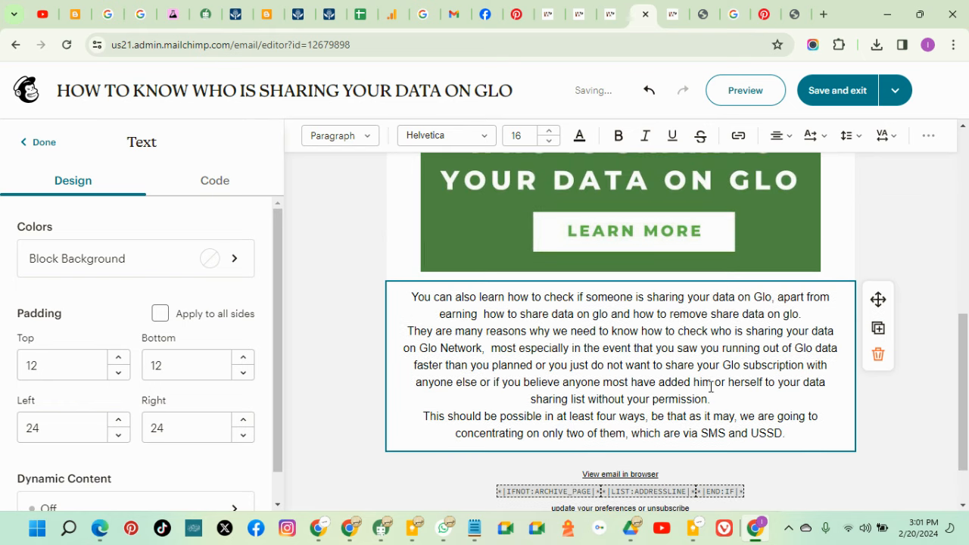
key(ctrl+a)
click(783, 136)
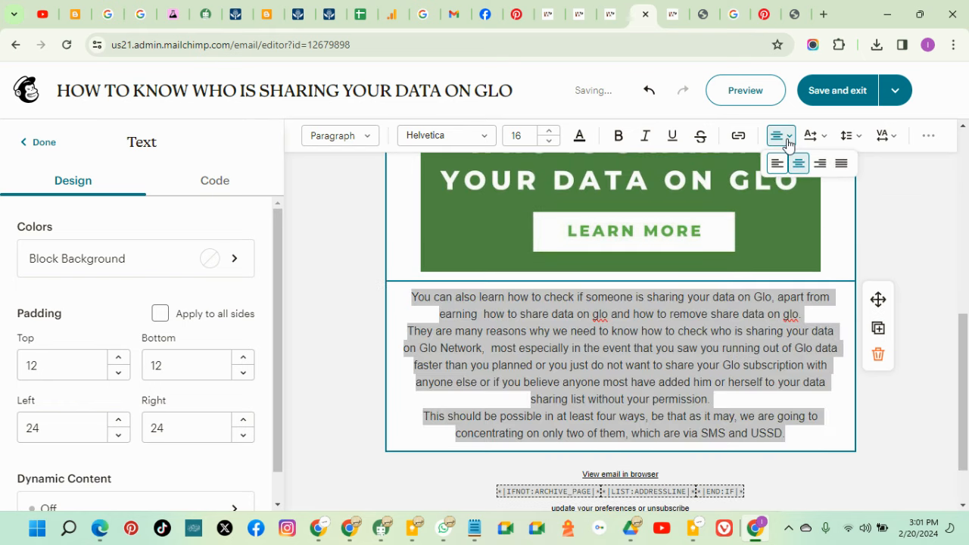
click(841, 163)
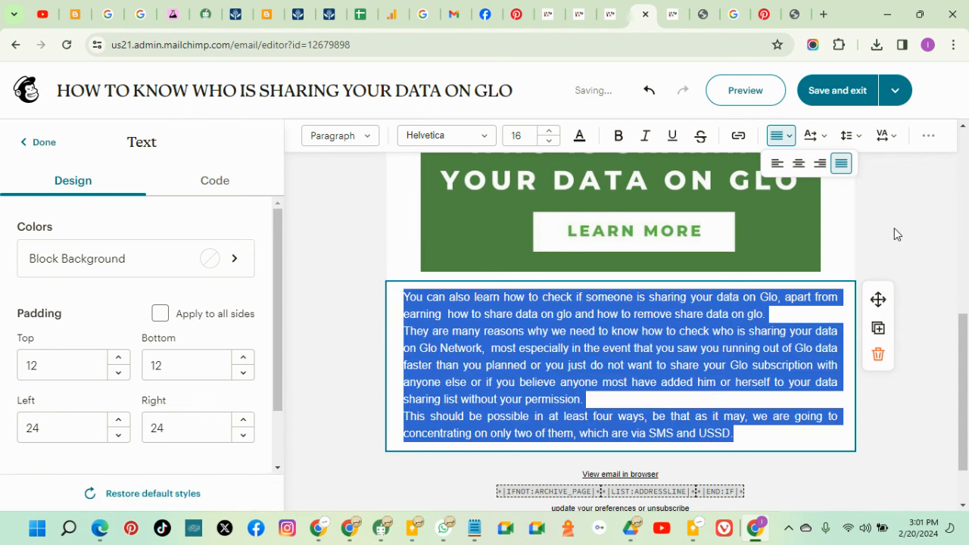
click(764, 364)
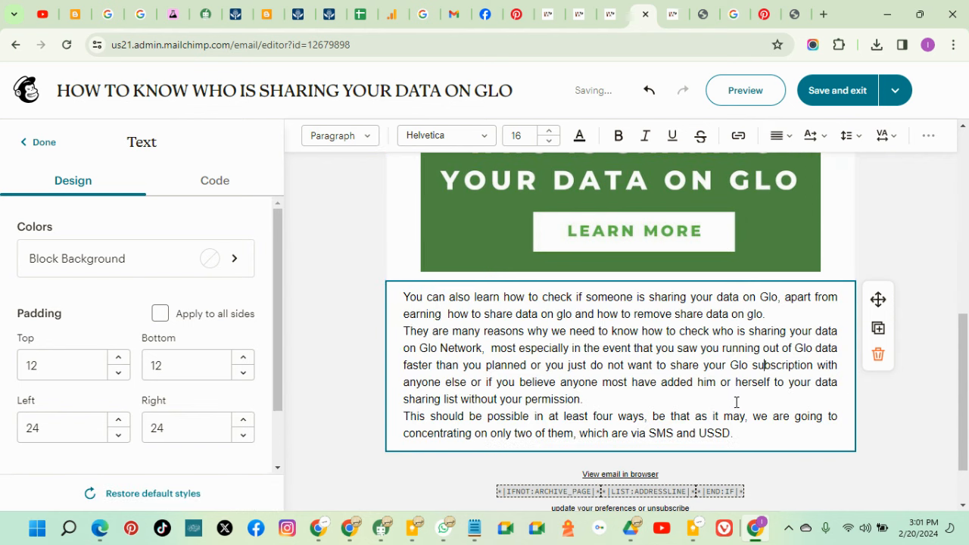
drag(746, 427, 324, 255)
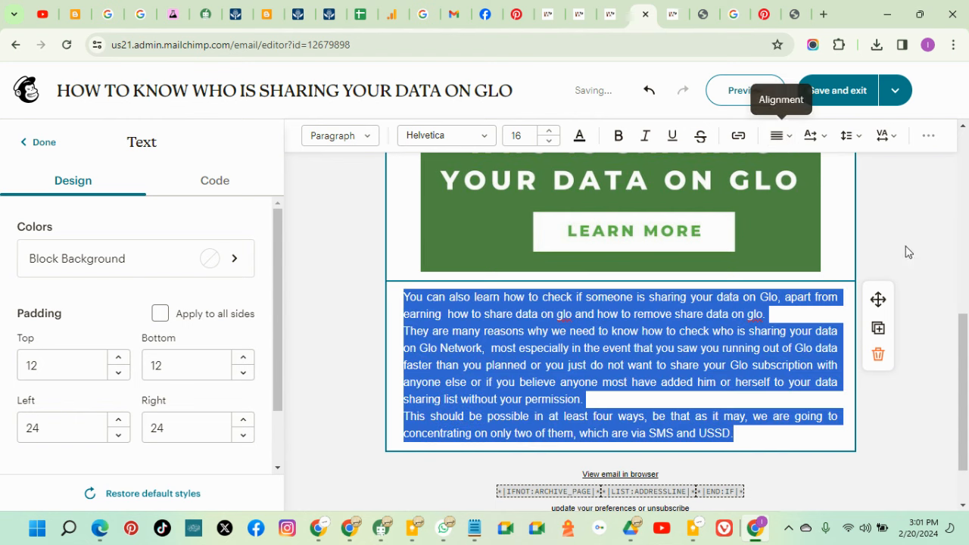
click(924, 229)
scroll(654, 331, down, 1)
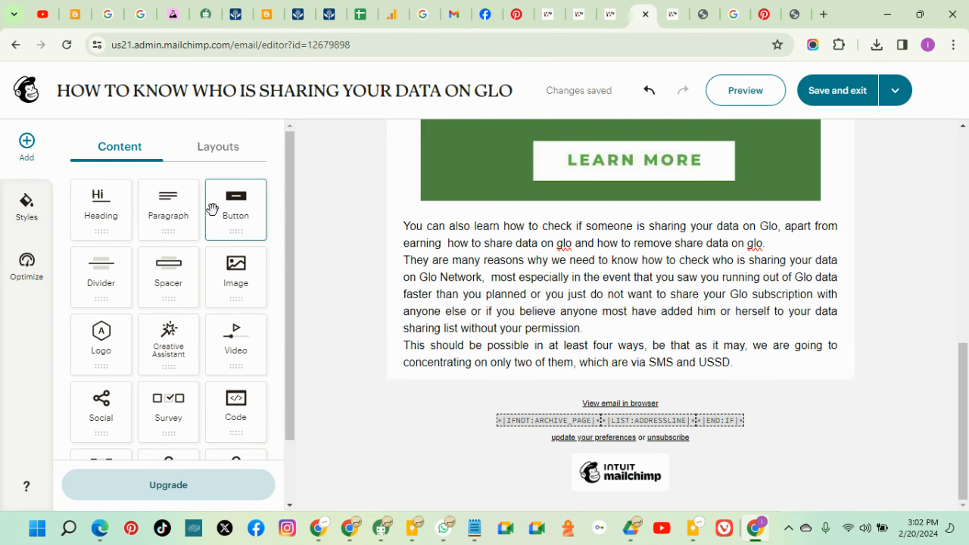
Add a Button block below the paragraphs and give its border dark green #2E5128
drag(229, 206, 523, 371)
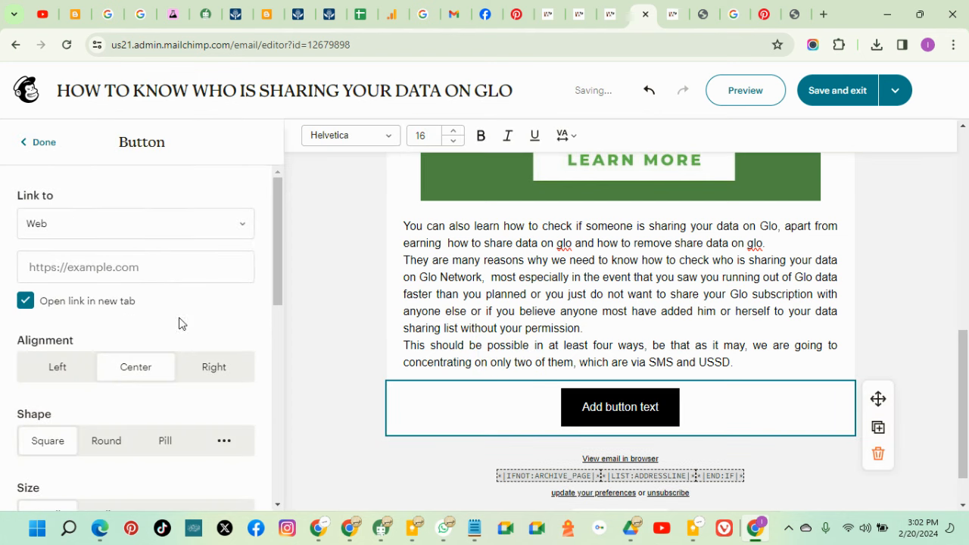
scroll(180, 323, down, 5)
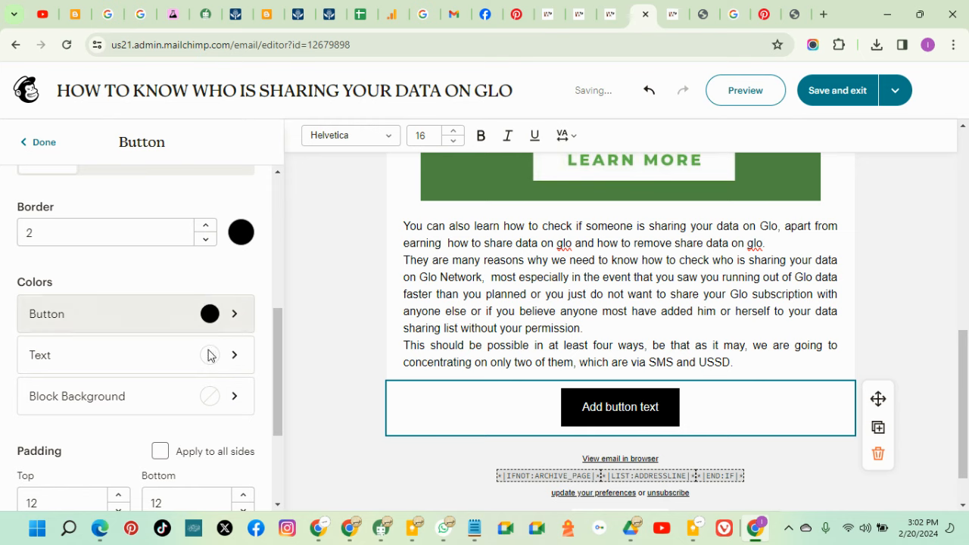
click(219, 316)
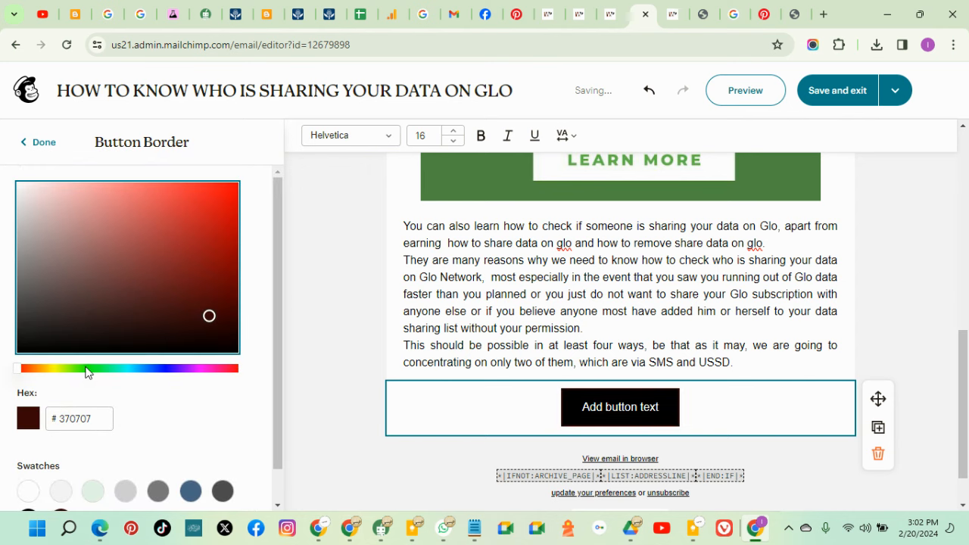
click(86, 369)
scroll(619, 267, up, 2)
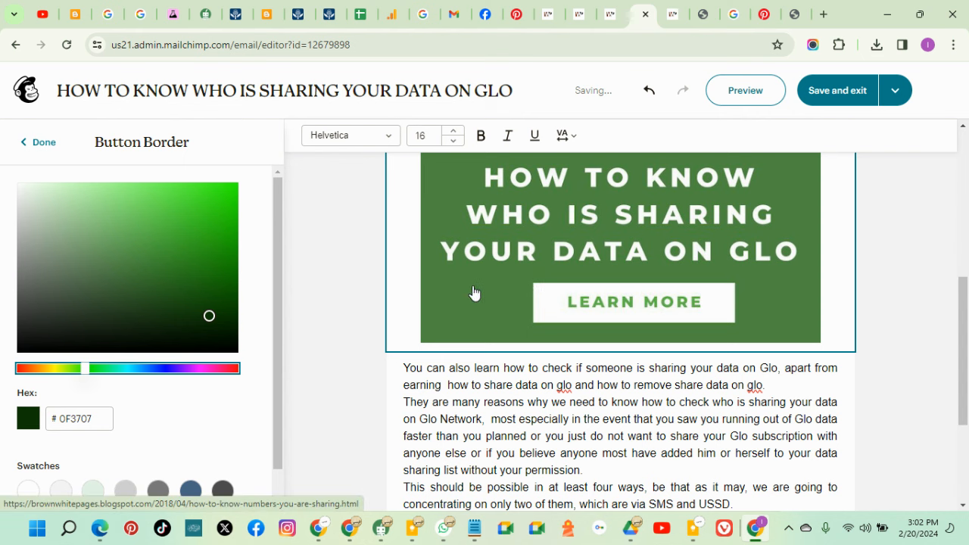
click(156, 317)
scroll(378, 318, down, 1)
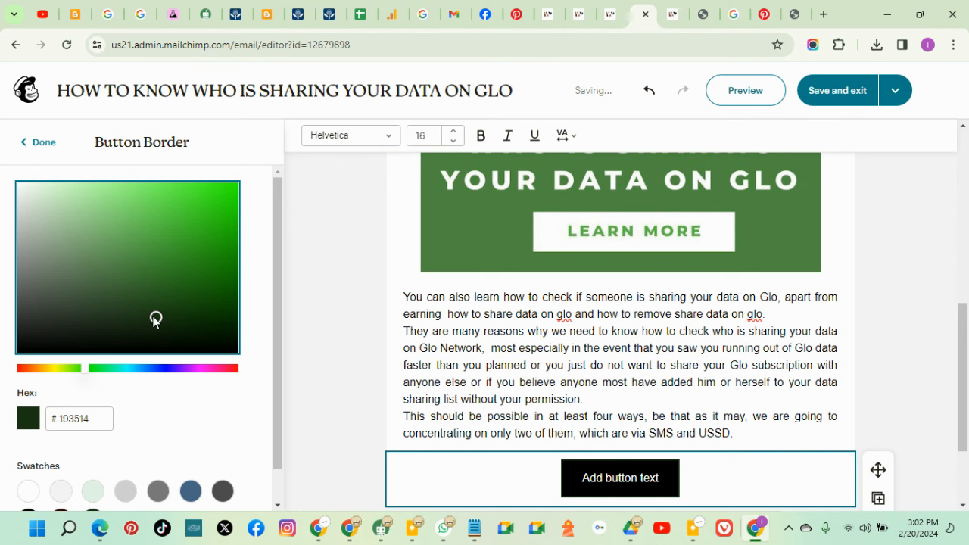
click(133, 283)
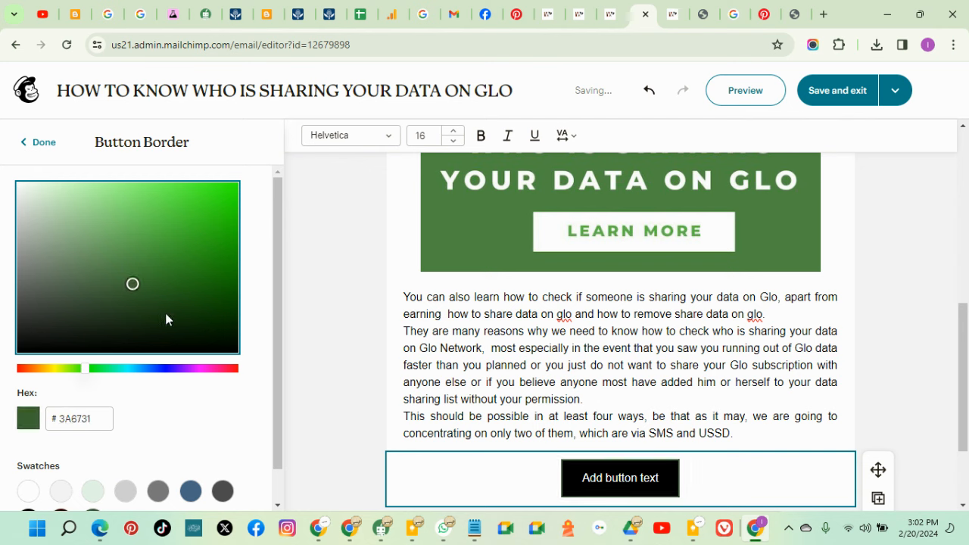
drag(130, 276, 136, 251)
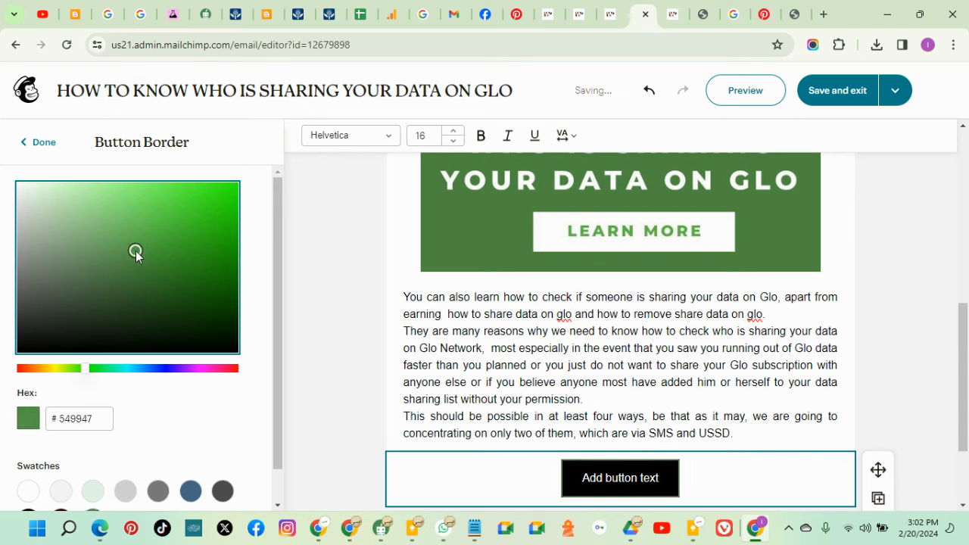
click(132, 266)
scroll(155, 284, down, 1)
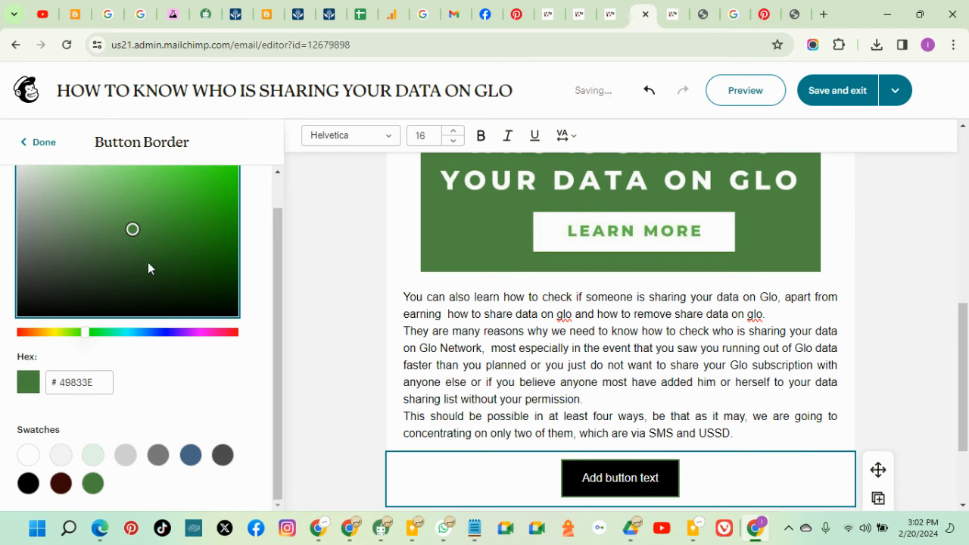
drag(132, 230, 129, 262)
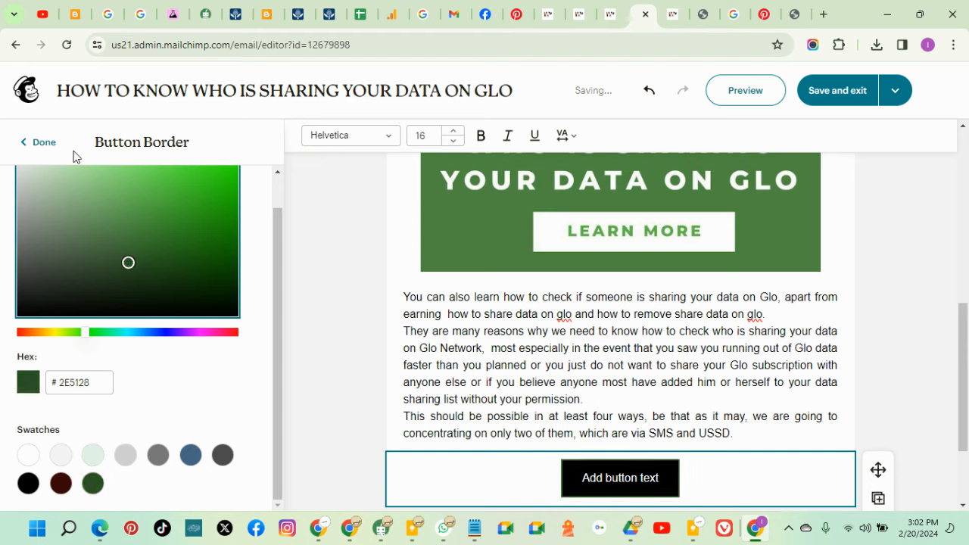
click(39, 142)
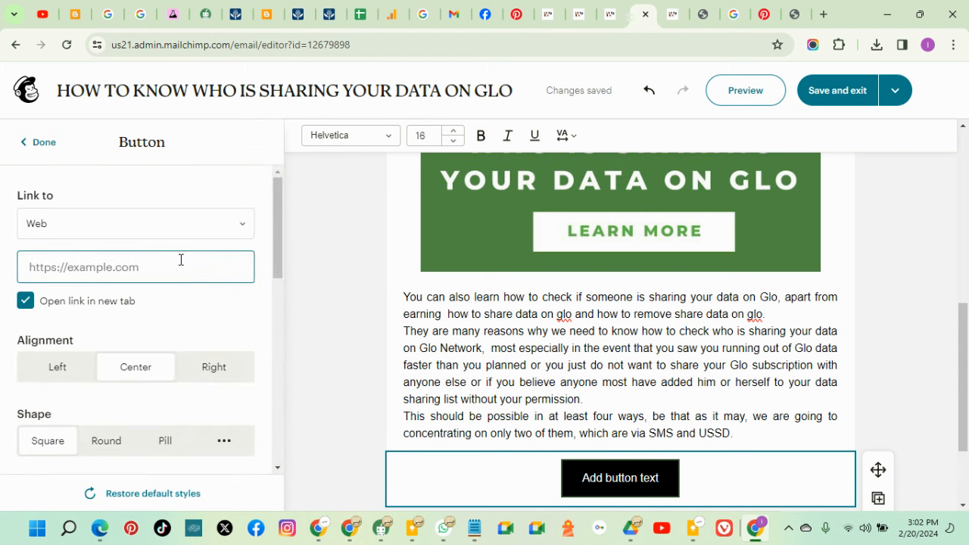
Set the button block's background colour to dark green
scroll(227, 288, down, 2)
scroll(227, 401, down, 3)
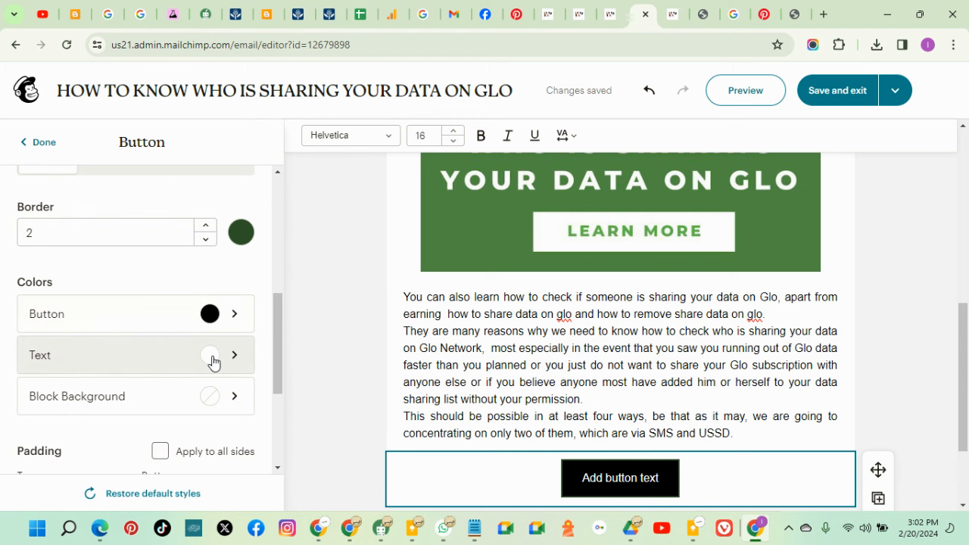
click(214, 402)
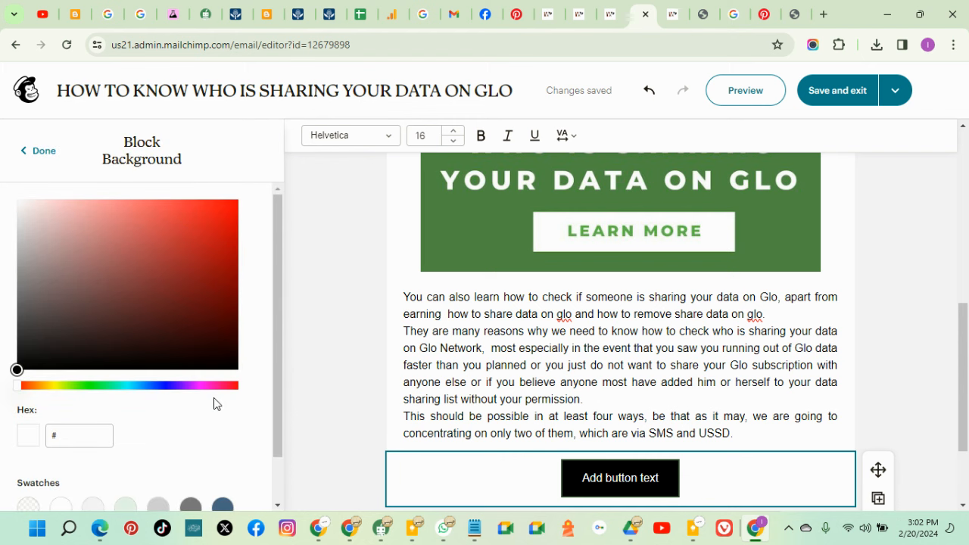
click(91, 386)
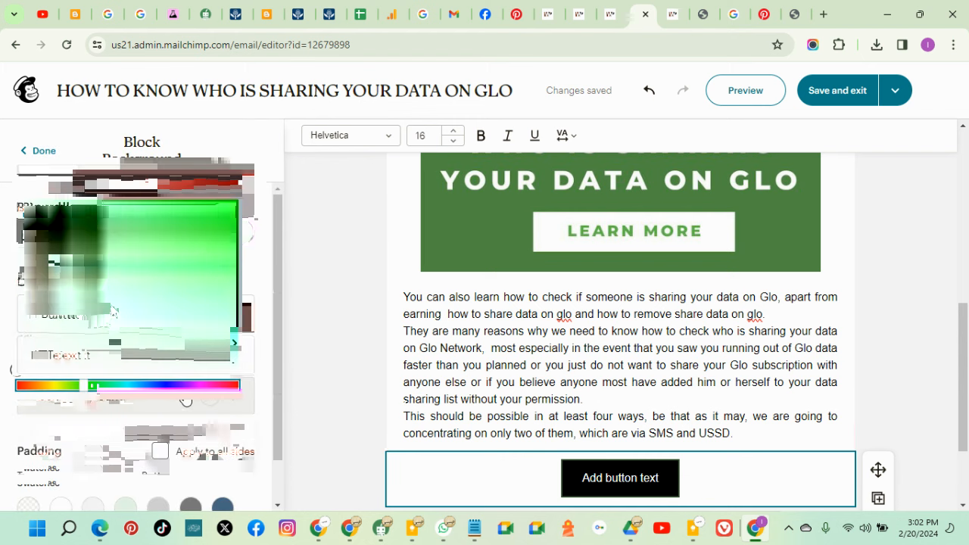
click(110, 305)
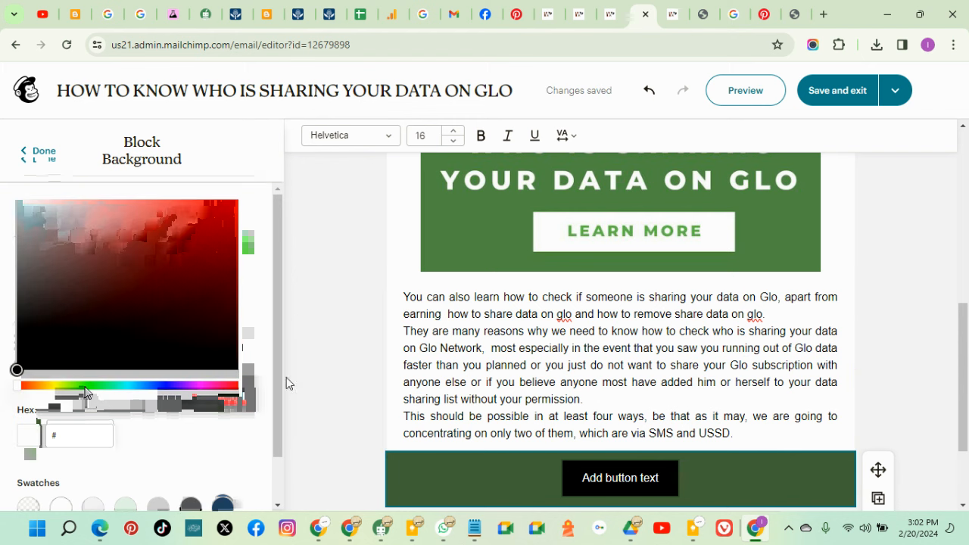
click(43, 152)
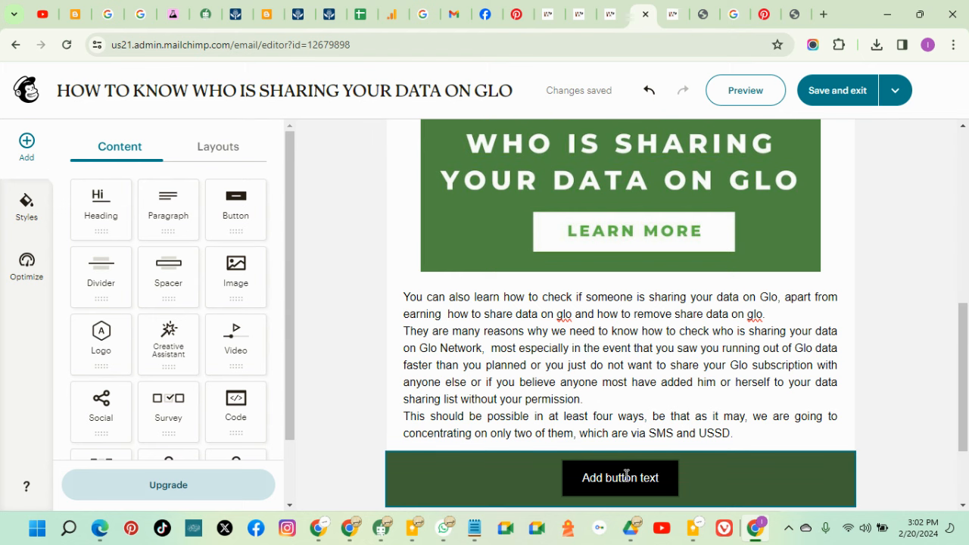
Change the button's fill colour from black to white
click(657, 481)
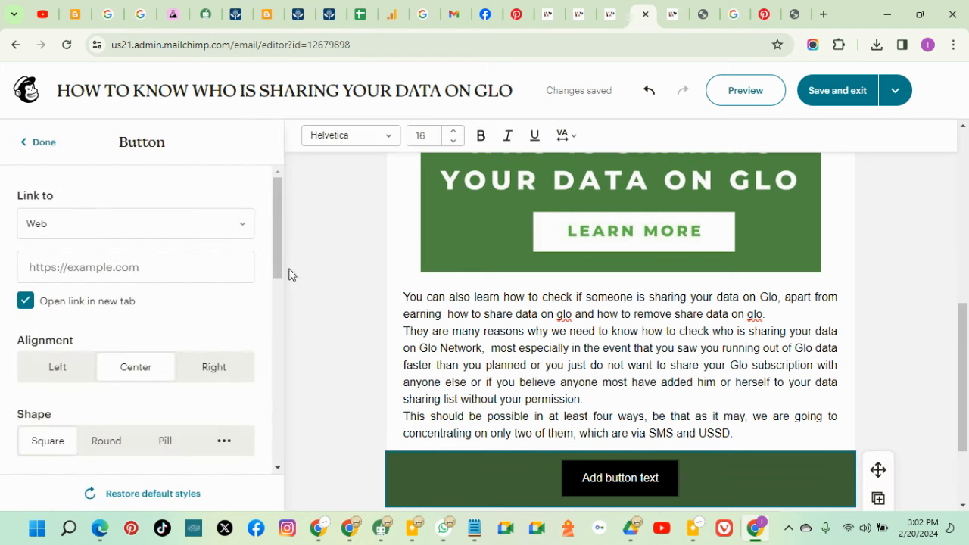
drag(278, 249, 260, 397)
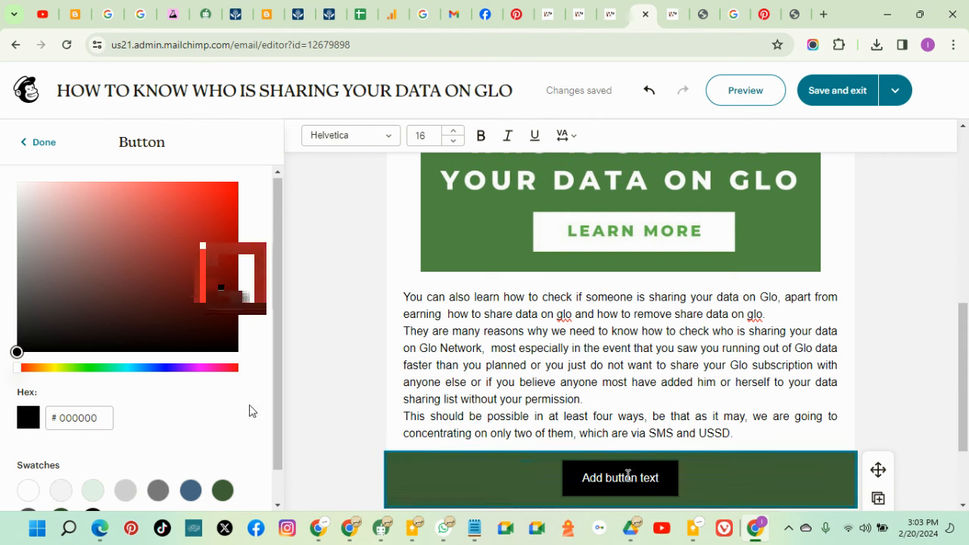
scroll(249, 415, down, 1)
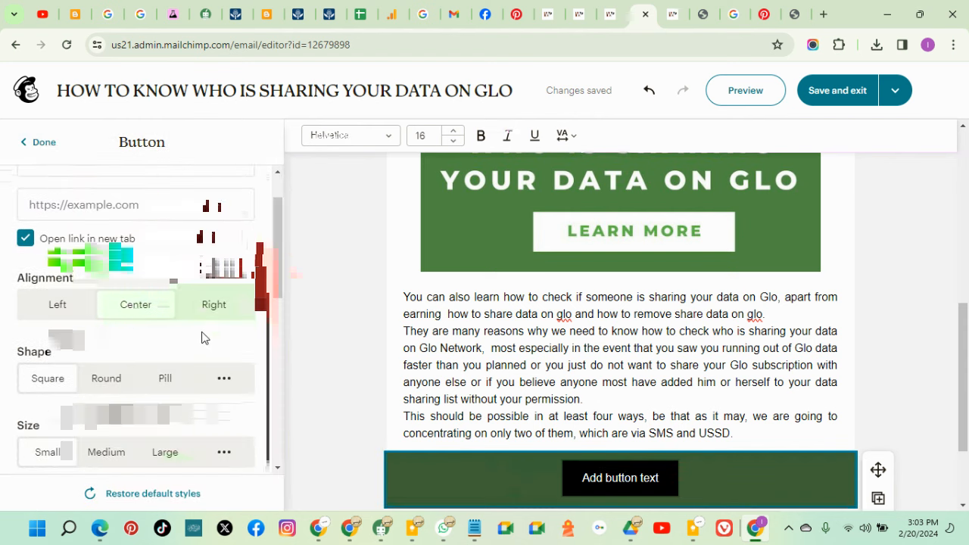
scroll(202, 338, down, 6)
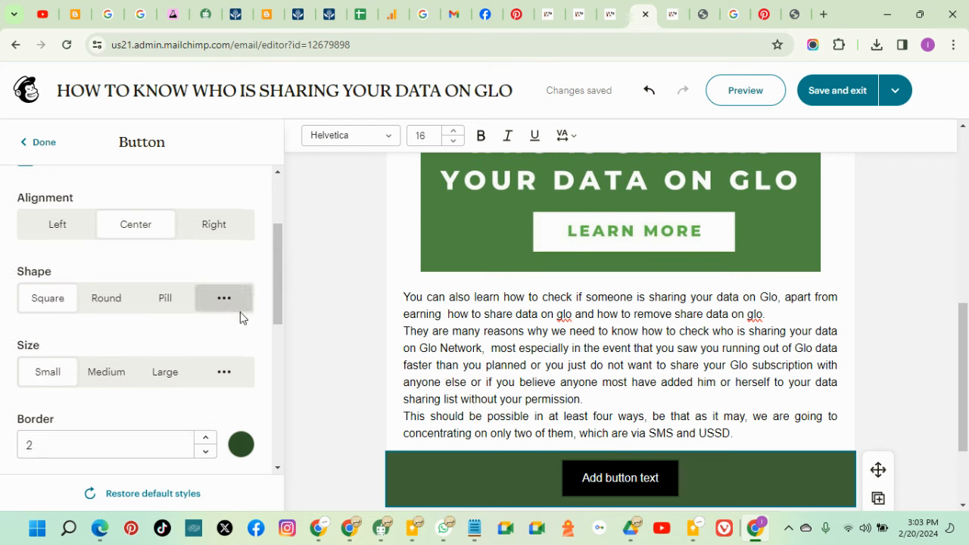
scroll(241, 334, up, 7)
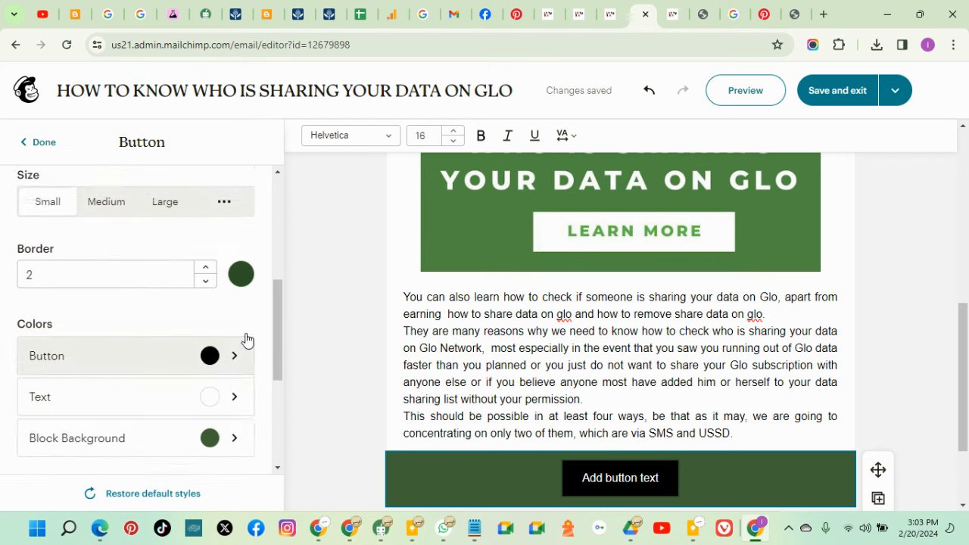
scroll(245, 337, down, 5)
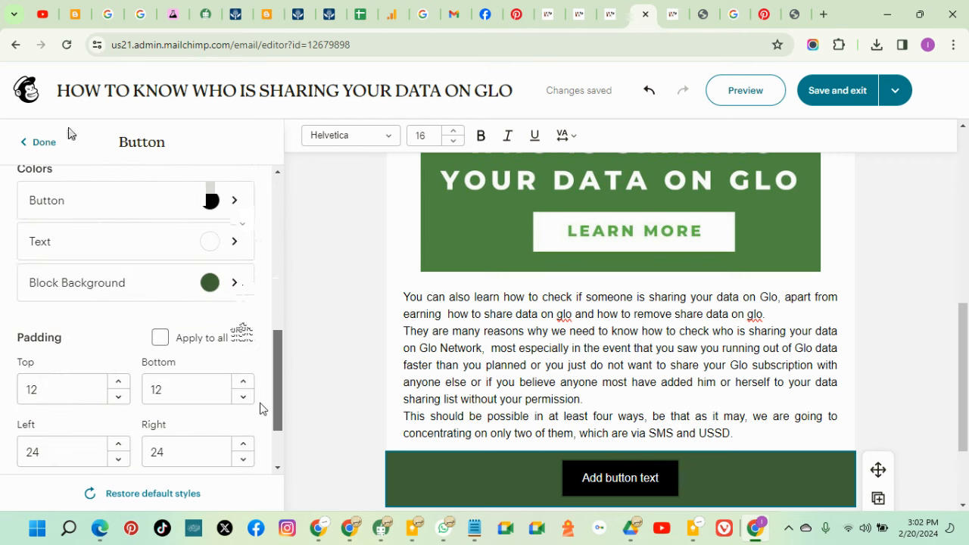
click(38, 142)
click(523, 458)
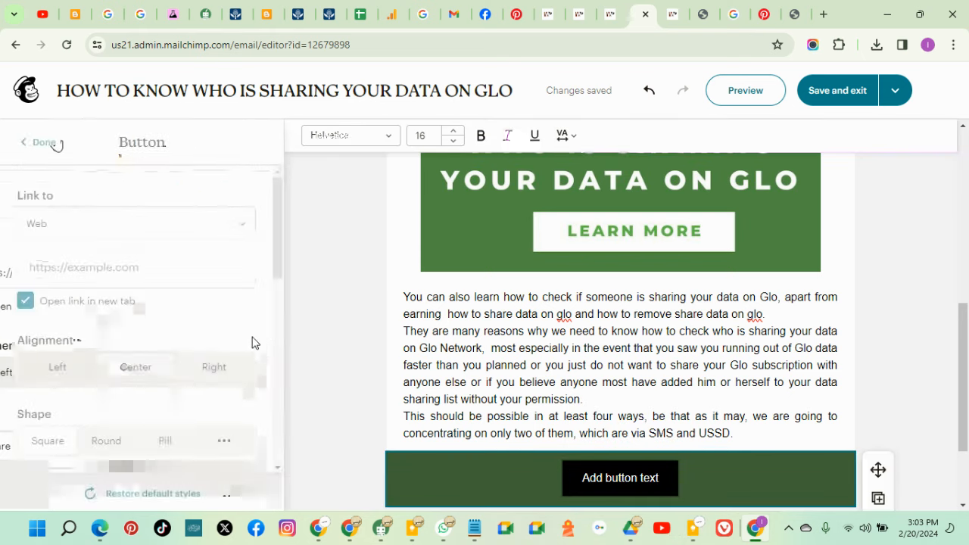
click(56, 144)
click(576, 483)
scroll(187, 345, down, 6)
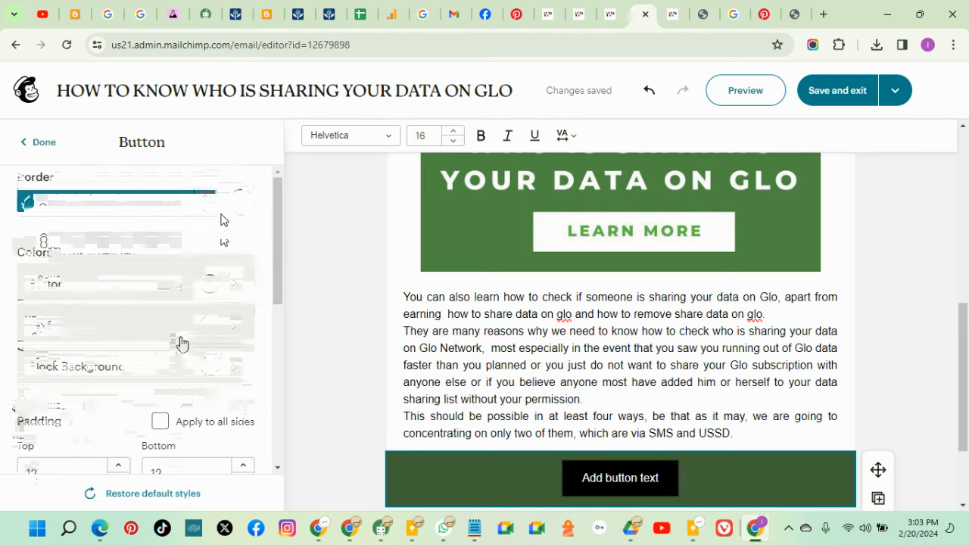
click(211, 247)
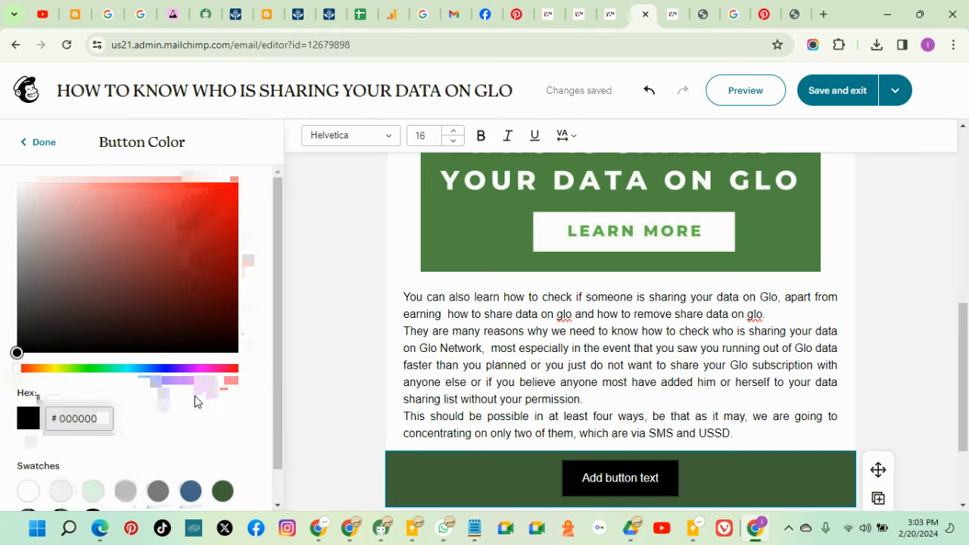
scroll(106, 405, down, 1)
click(29, 455)
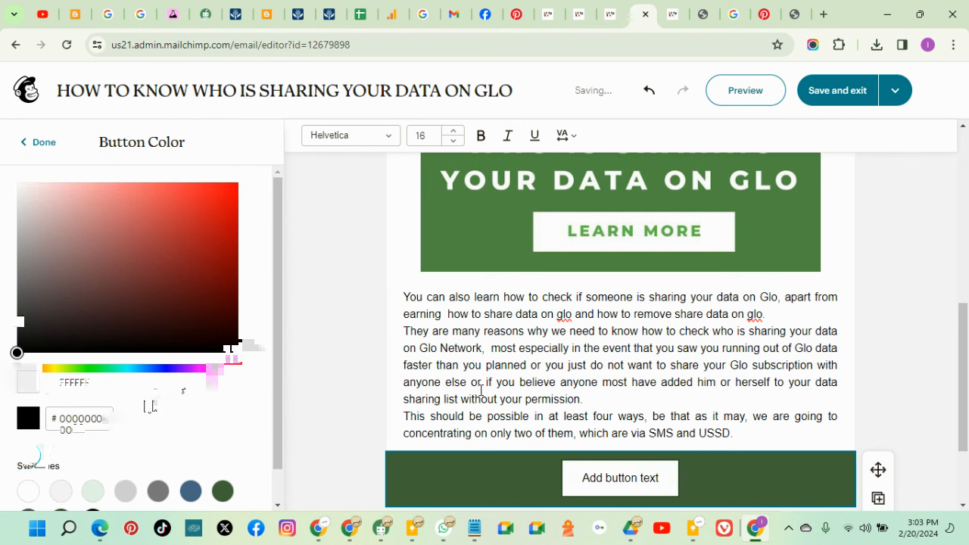
scroll(950, 331, down, 2)
click(933, 307)
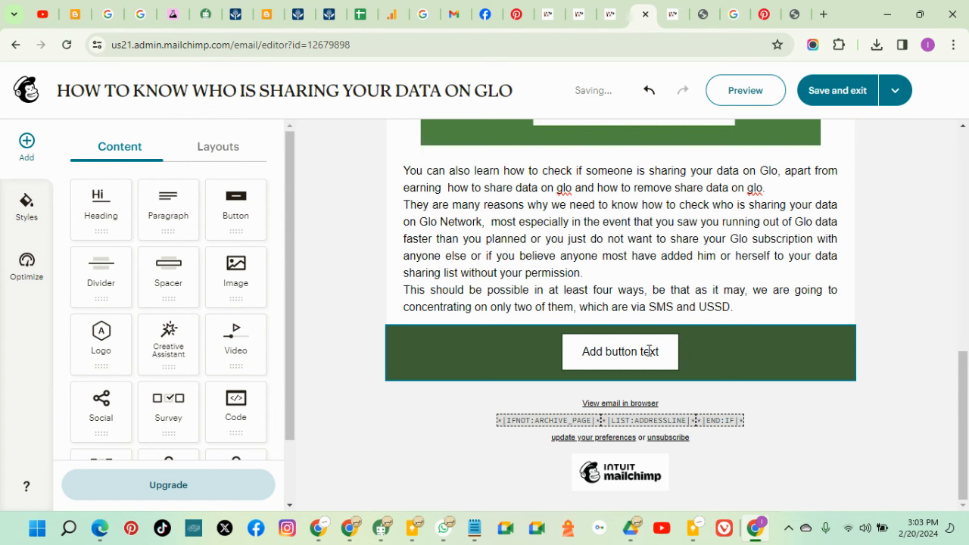
Replace the placeholder button label with 'LEARN MORE'
click(661, 356)
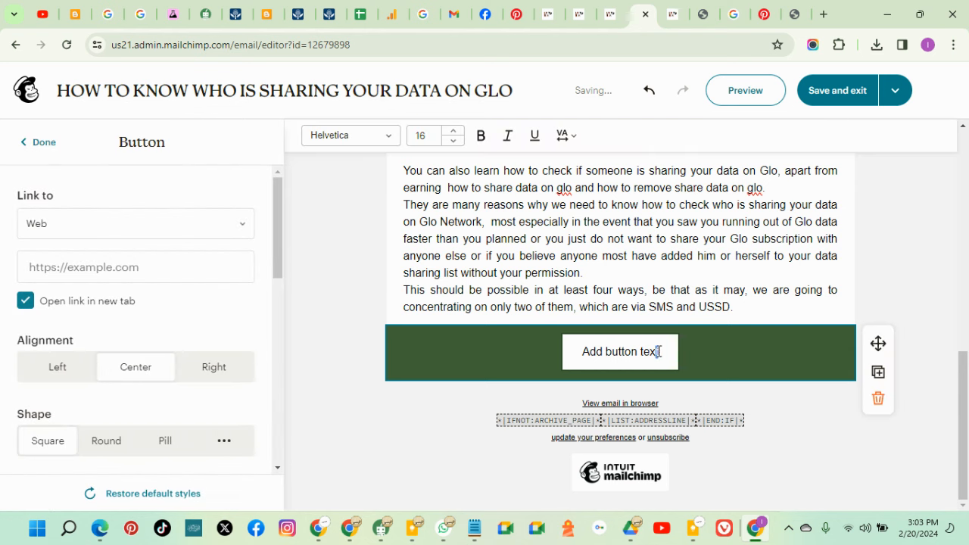
click(918, 309)
drag(659, 355, 591, 359)
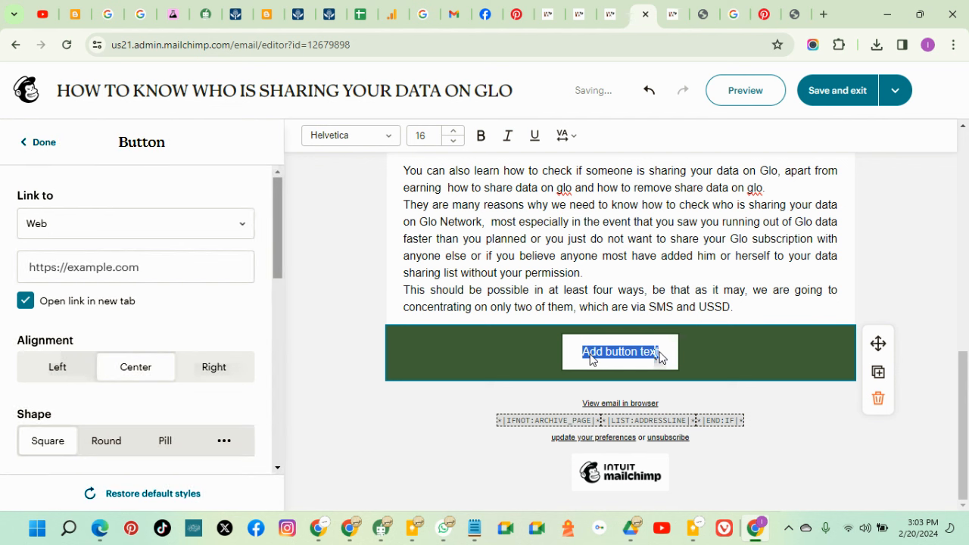
key(BackSpace)
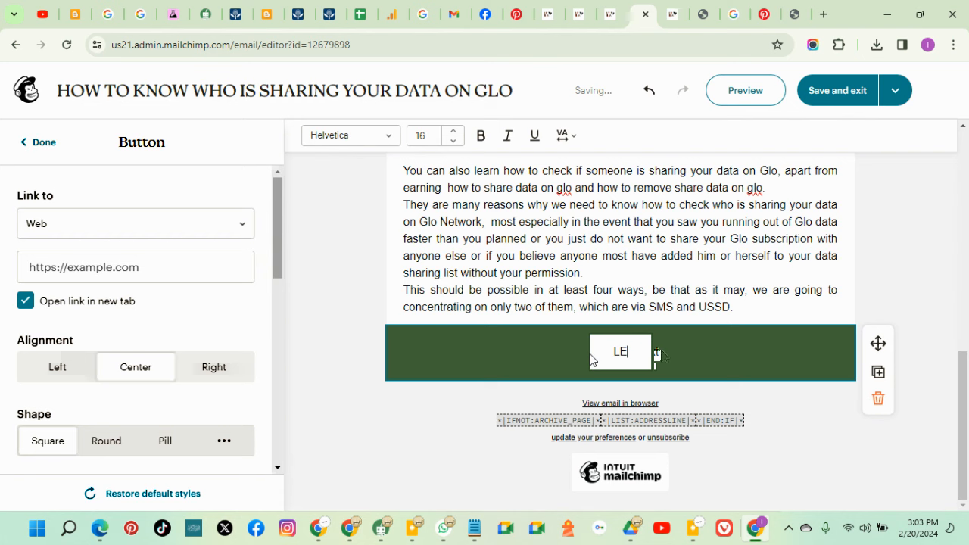
key(ctrl+z)
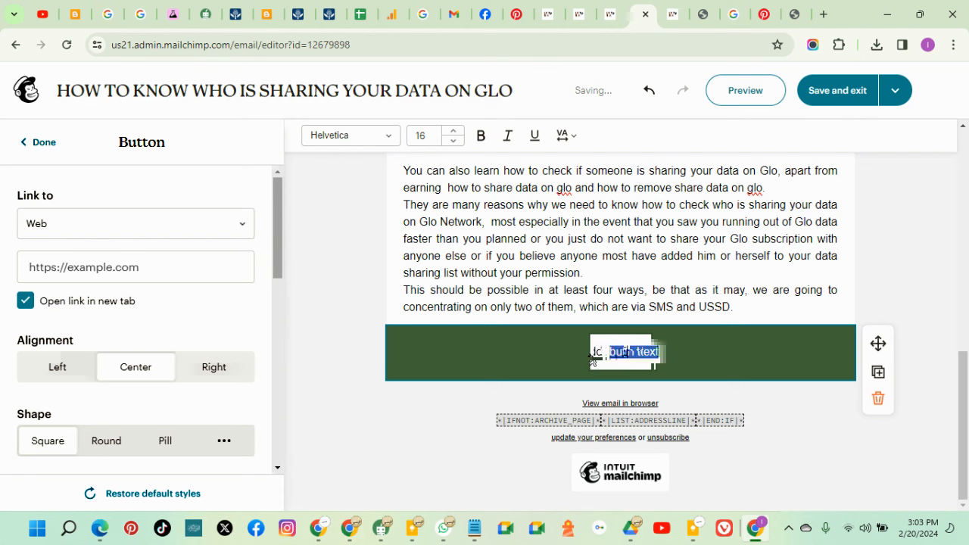
text(LEARN MOR)
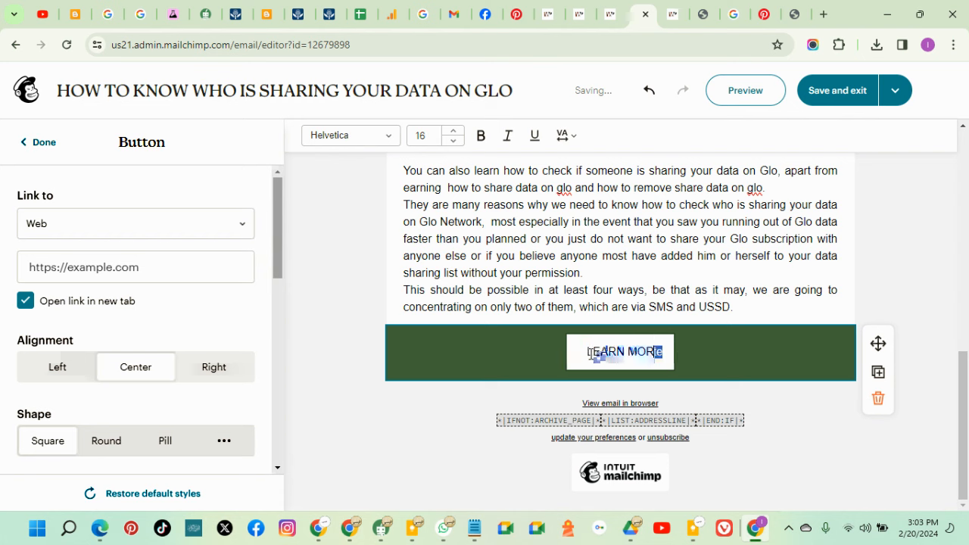
text(E)
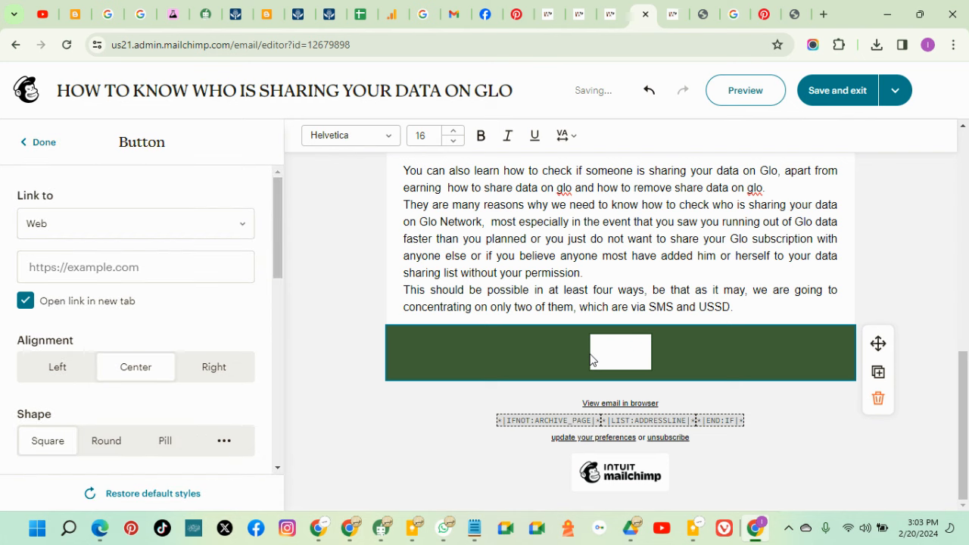
click(611, 15)
click(613, 16)
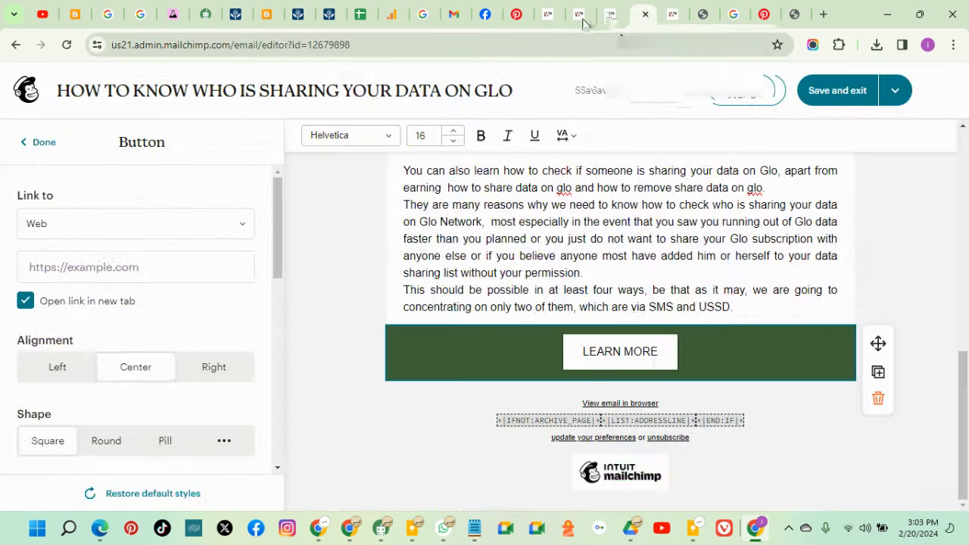
Copy the blog post's full web address from the address bar
click(583, 20)
click(520, 56)
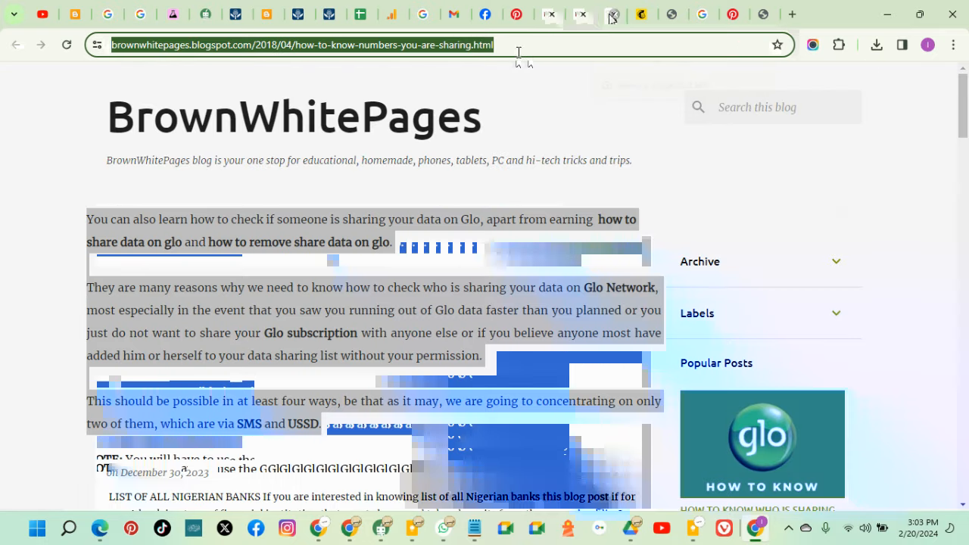
drag(526, 44, 451, 45)
drag(377, 34, 99, 25)
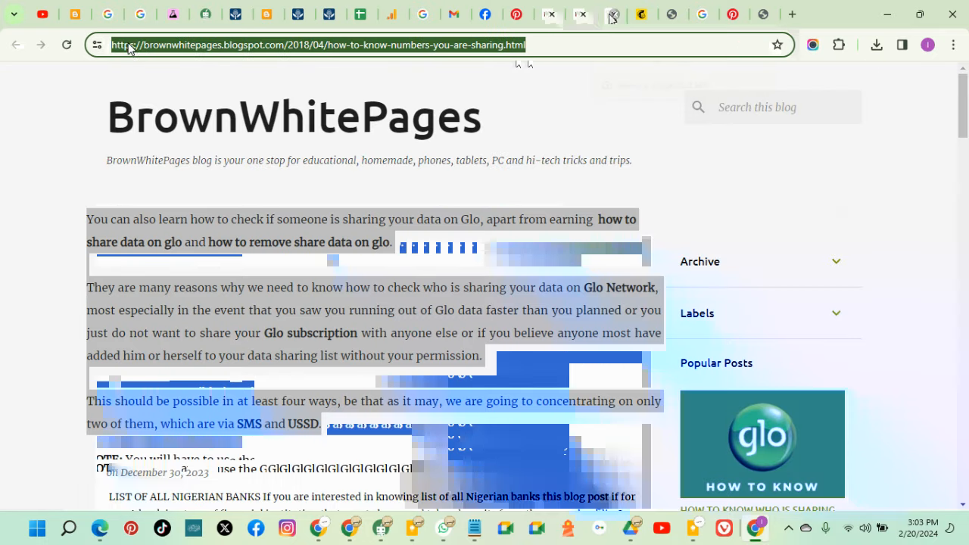
right_click(128, 47)
click(189, 177)
click(579, 22)
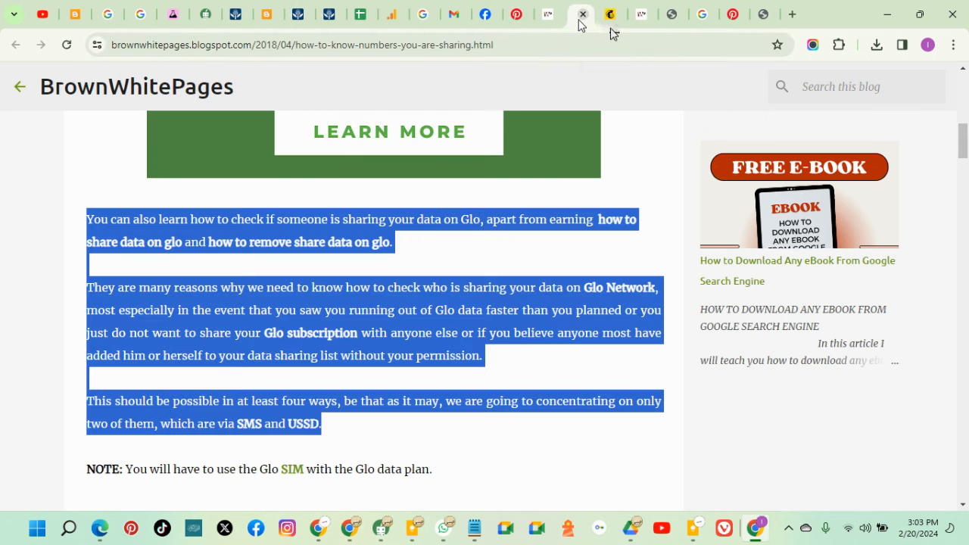
Set the blog post address as the button's link and place a Social block beneath it
click(614, 20)
click(141, 260)
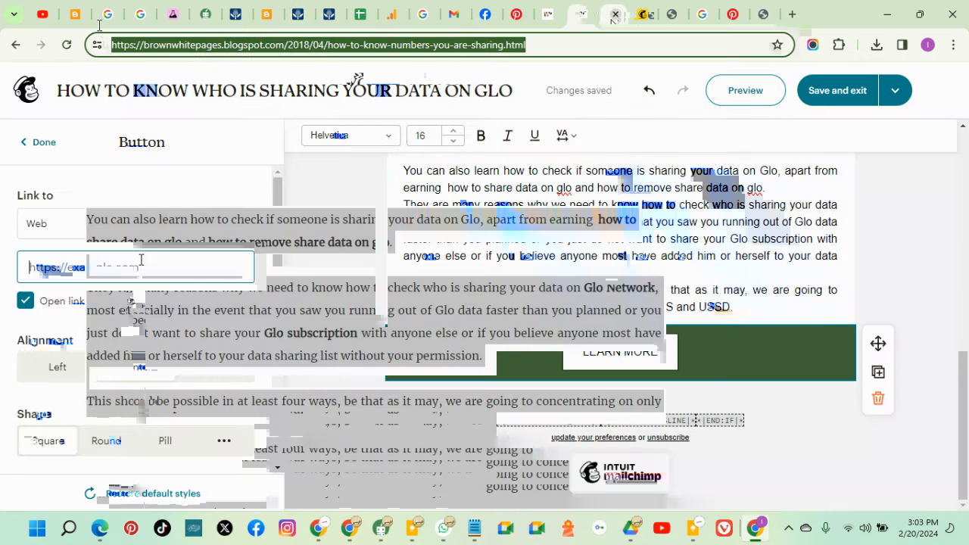
right_click(142, 261)
click(218, 401)
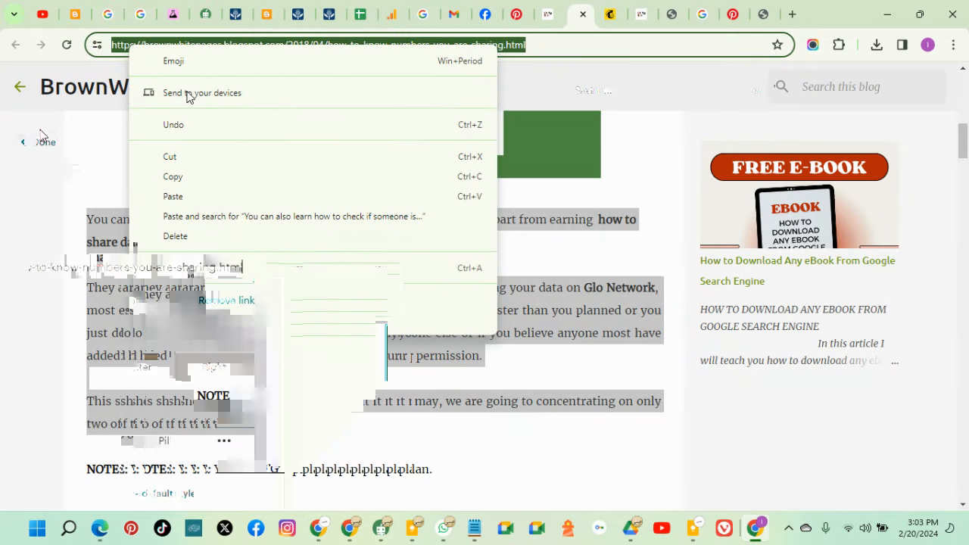
click(43, 143)
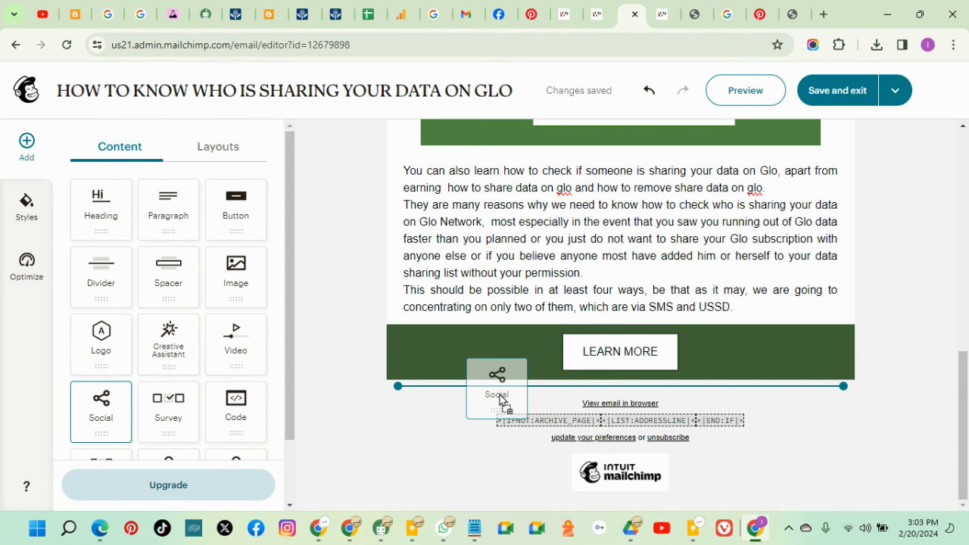
drag(502, 402, 489, 381)
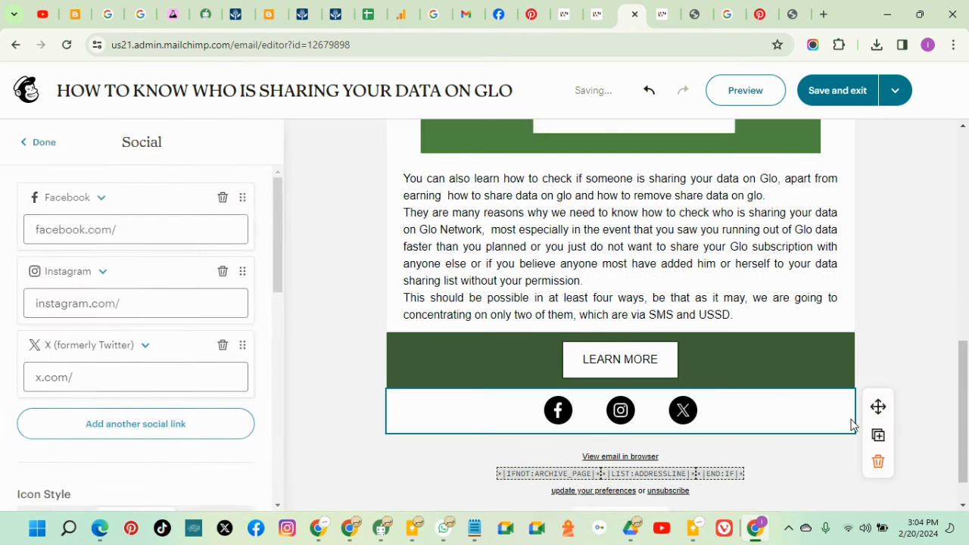
Finish the social block and copy the Pinterest profile URL from its browser tab
click(955, 331)
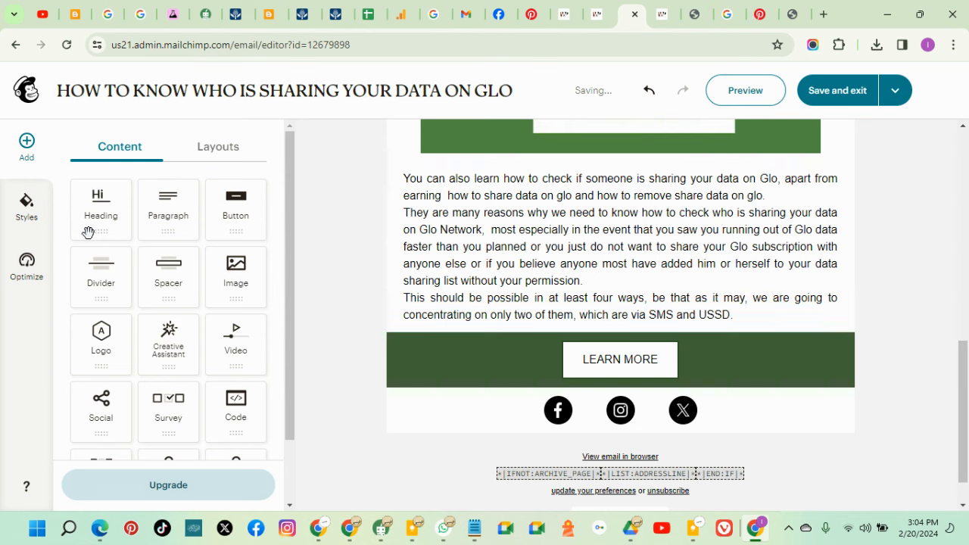
click(759, 14)
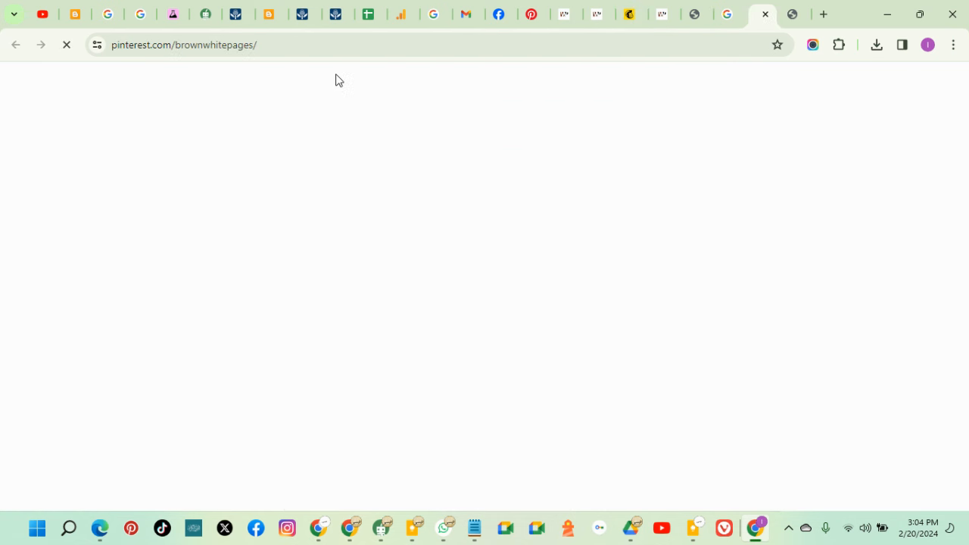
click(277, 48)
right_click(113, 44)
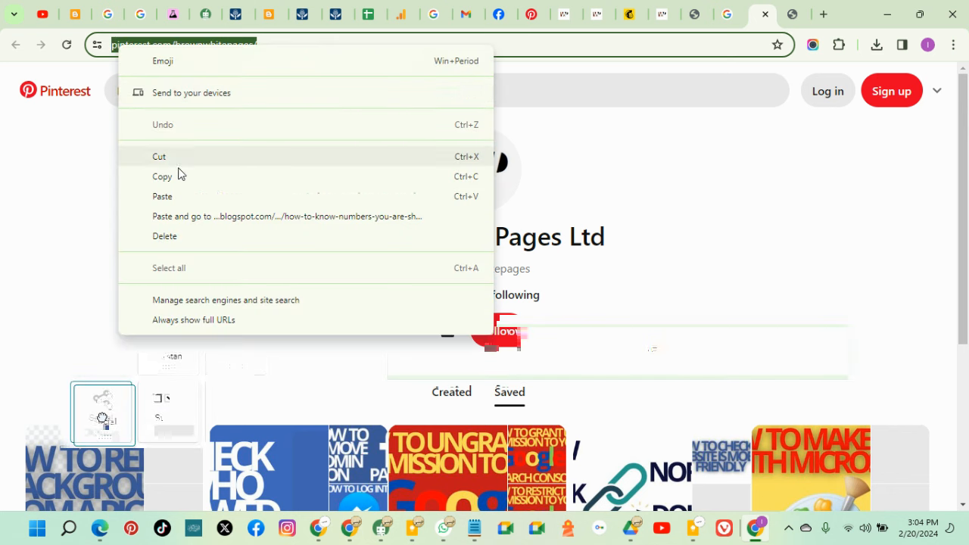
click(180, 174)
click(629, 15)
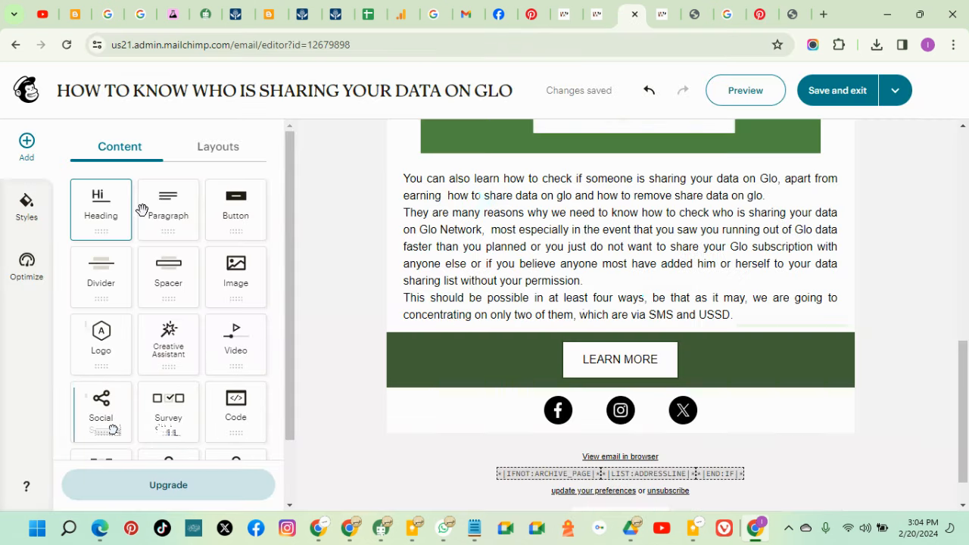
Add another link to the Facebook, Instagram and X icon row and choose a different network
drag(113, 430, 499, 401)
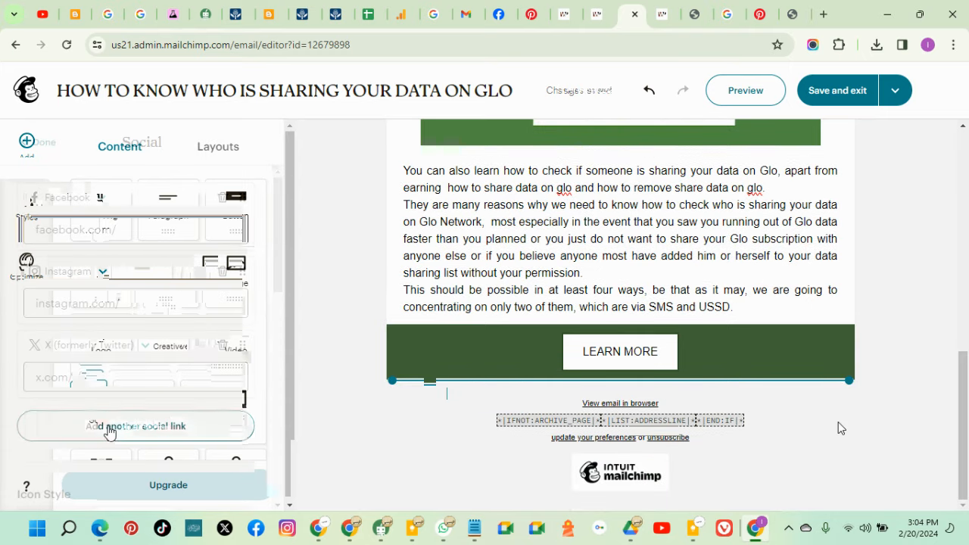
click(107, 429)
scroll(89, 327, down, 2)
click(82, 280)
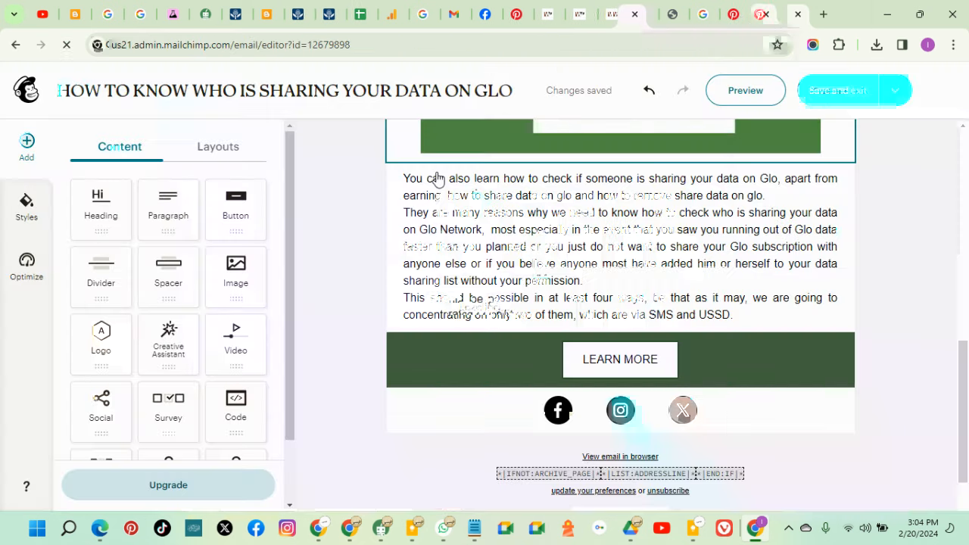
Open Chrome history and check the options for the twitter profile entry
key(ctrl+h)
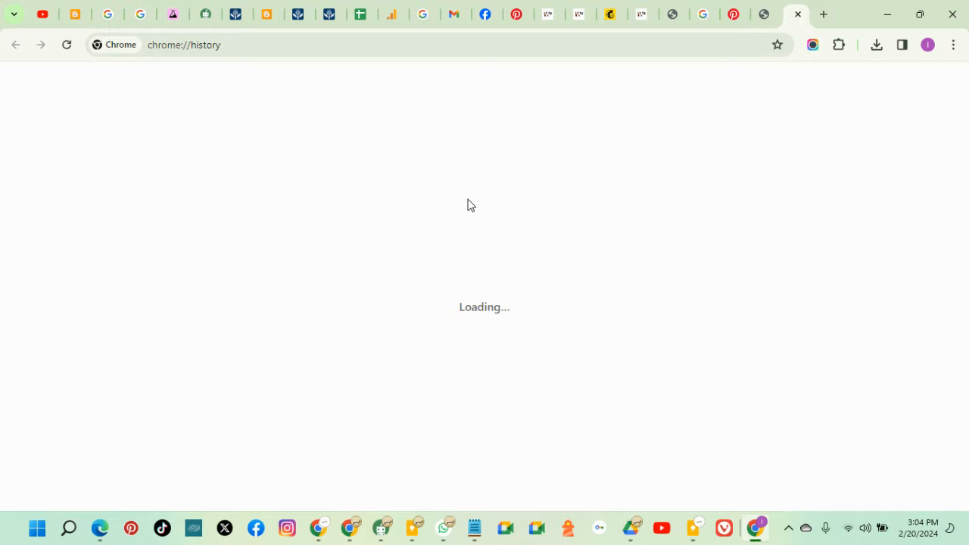
key(ctrl+w)
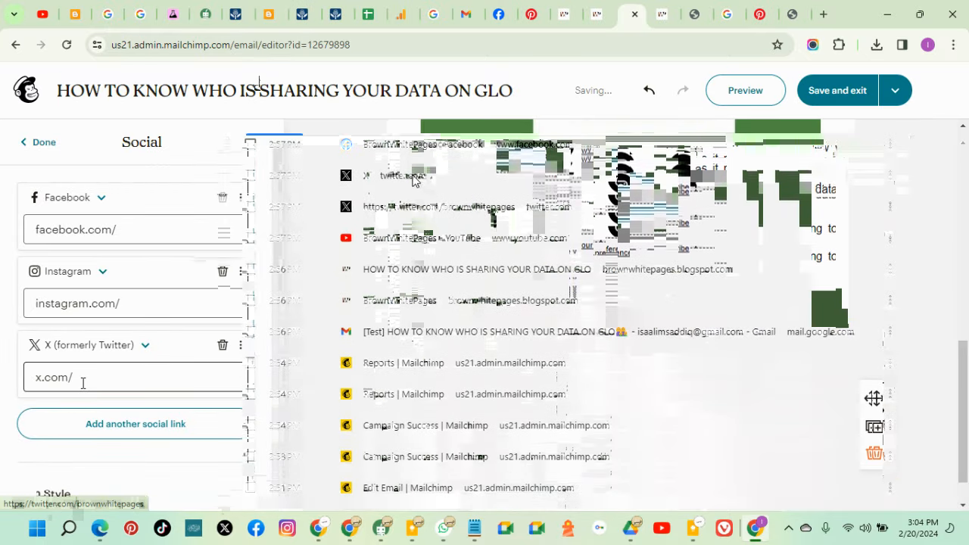
right_click(438, 150)
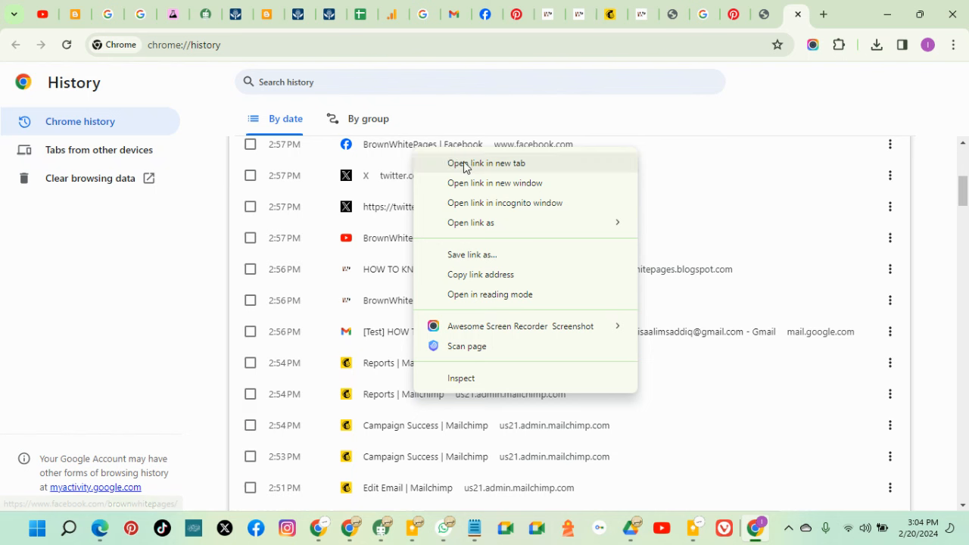
key(Escape)
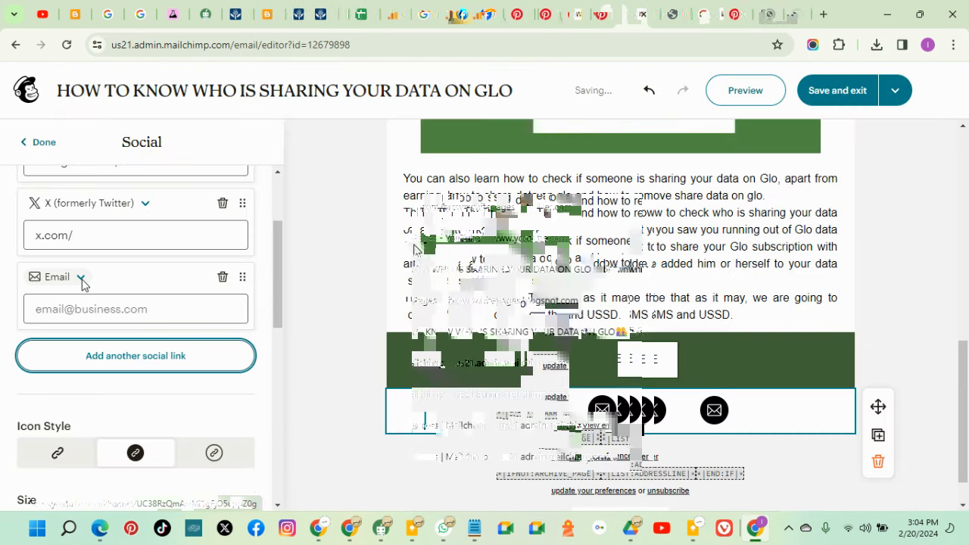
click(81, 277)
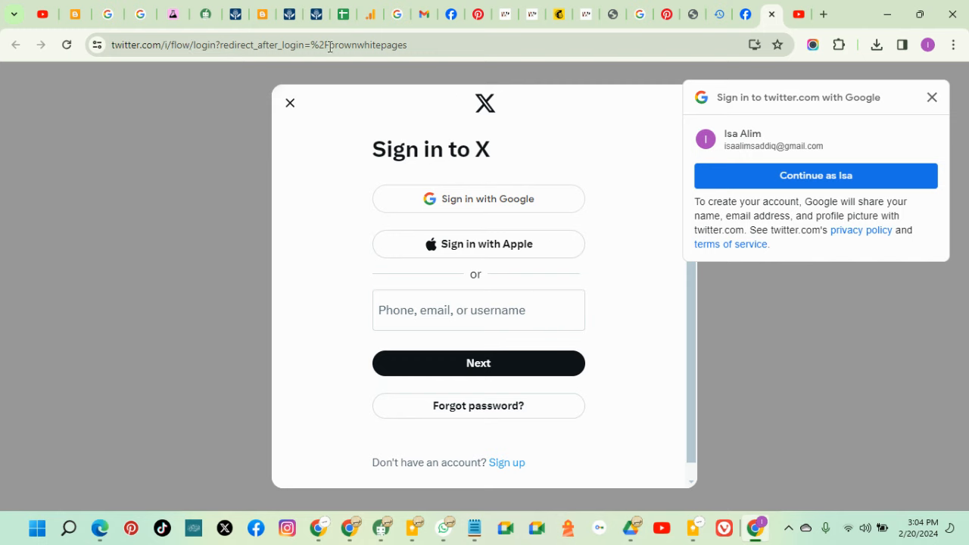
drag(329, 46, 246, 46)
key(BackSpace)
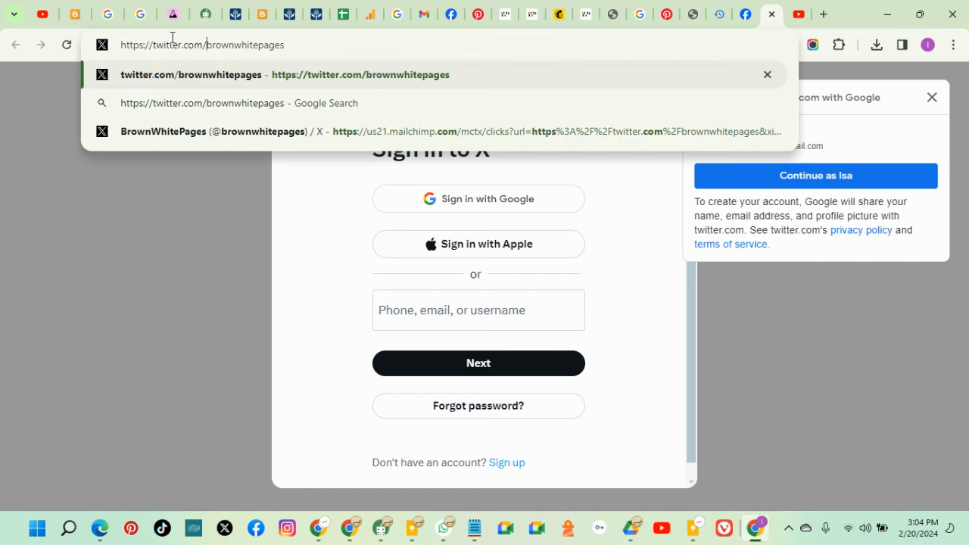
right_click(135, 50)
click(193, 177)
key(BackSpace)
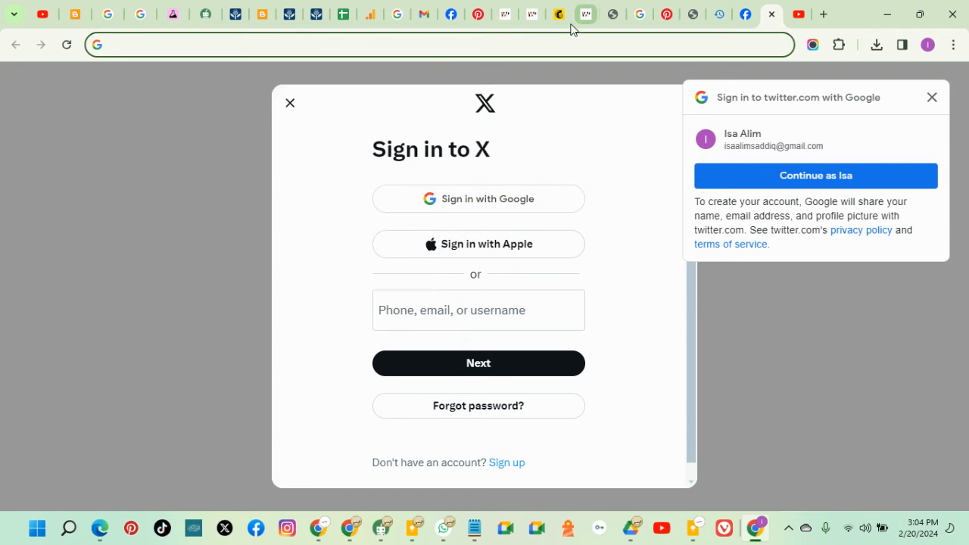
click(560, 15)
click(66, 377)
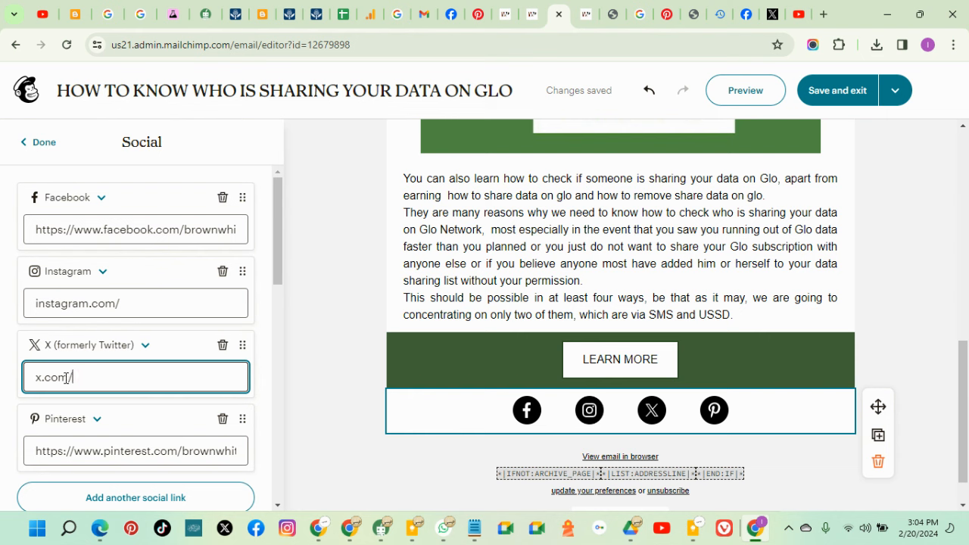
right_click(43, 380)
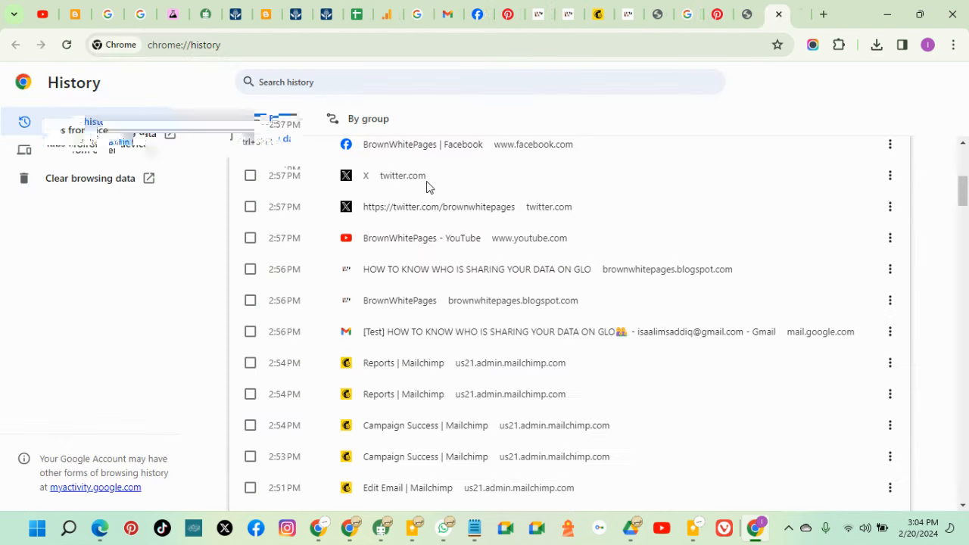
click(105, 123)
right_click(419, 208)
click(455, 221)
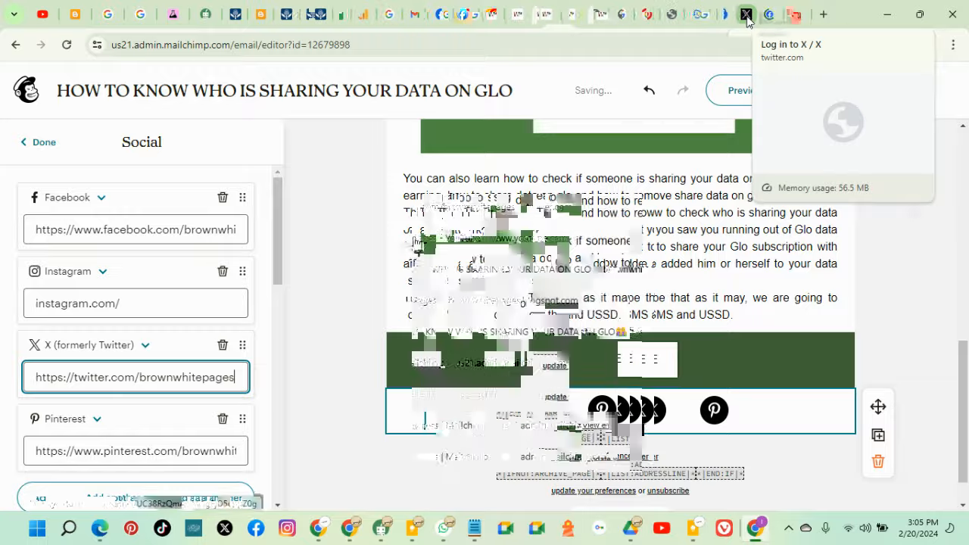
Paste the YouTube channel URL into the new social link and preview the email
click(746, 13)
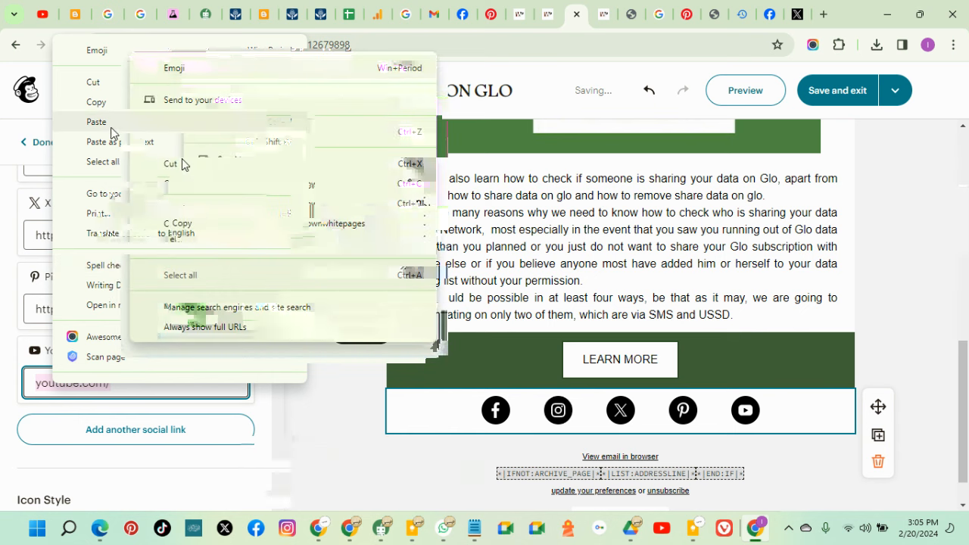
click(112, 133)
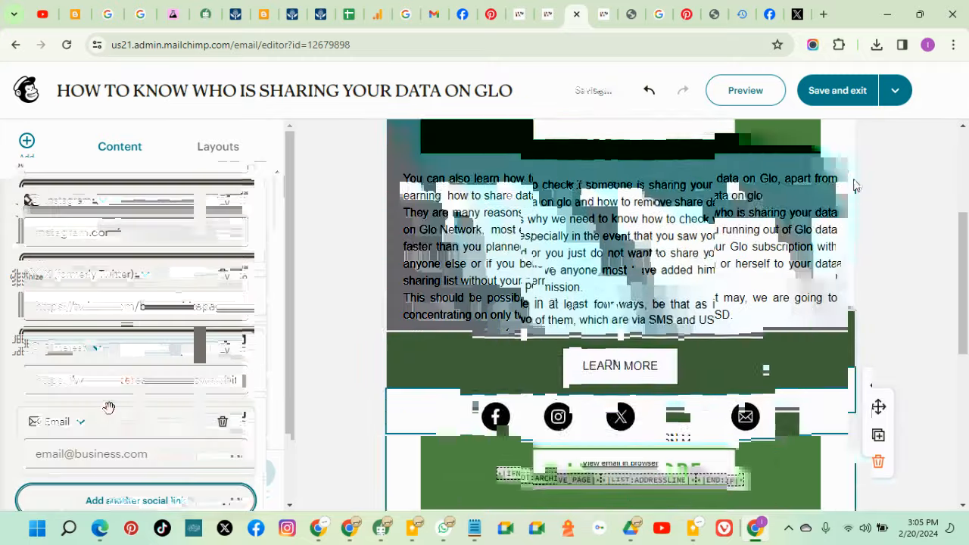
click(742, 91)
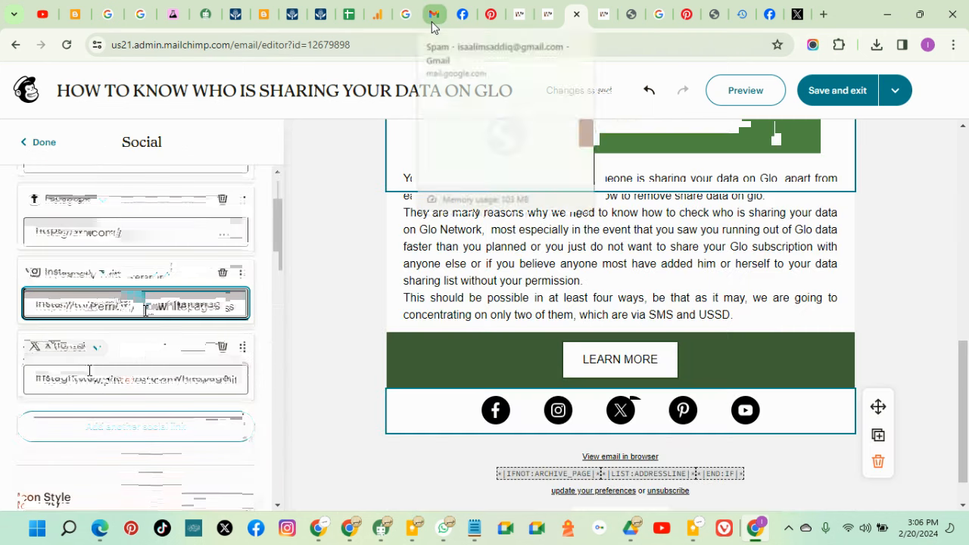
Close Notepad and stop the screen recording
click(432, 22)
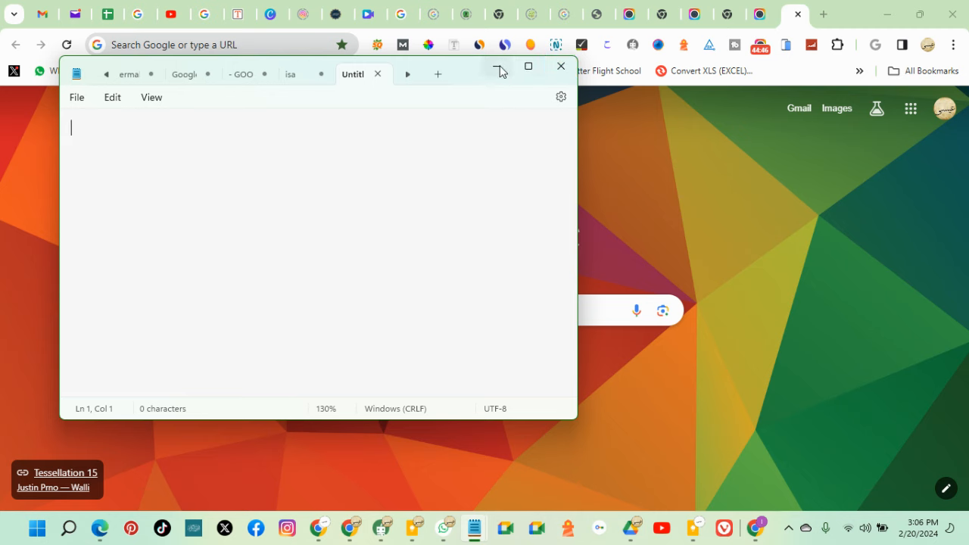
click(561, 67)
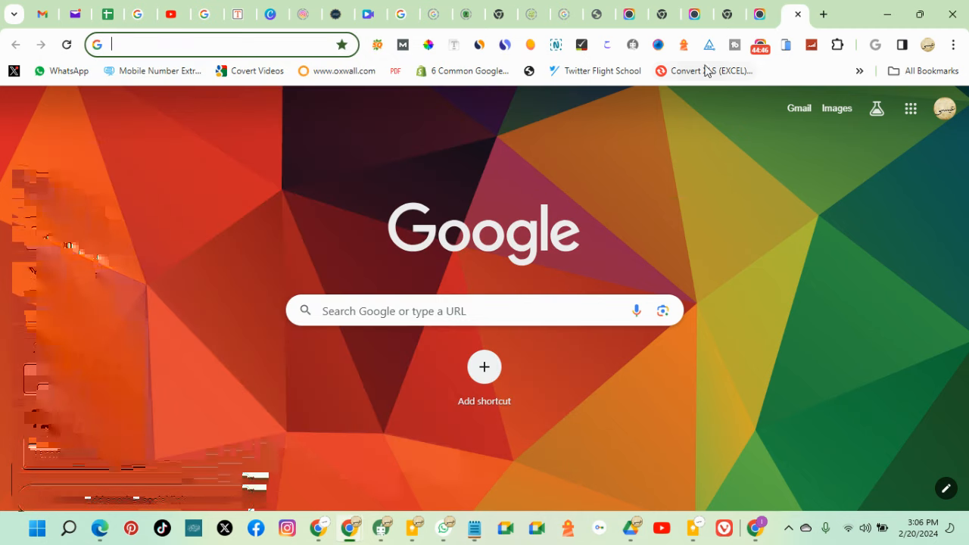
click(764, 50)
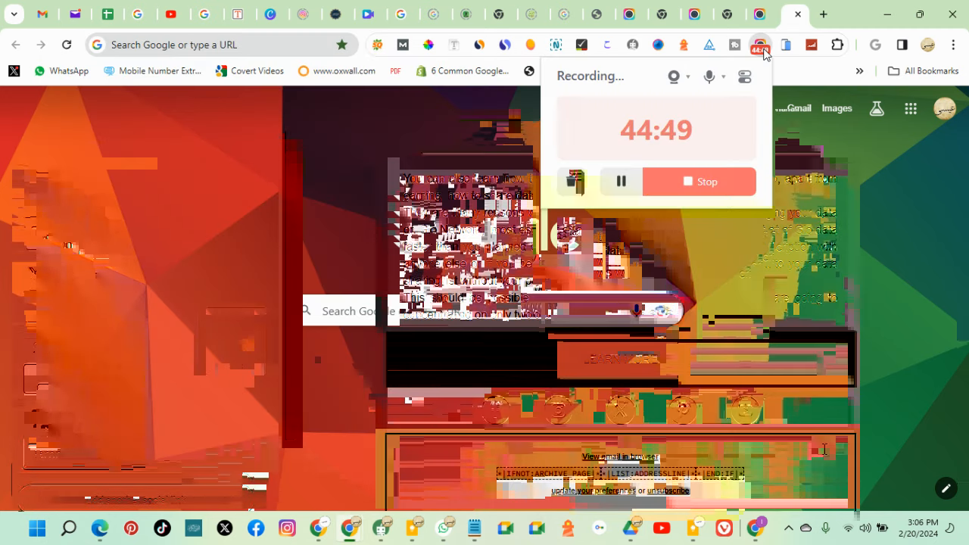
click(687, 191)
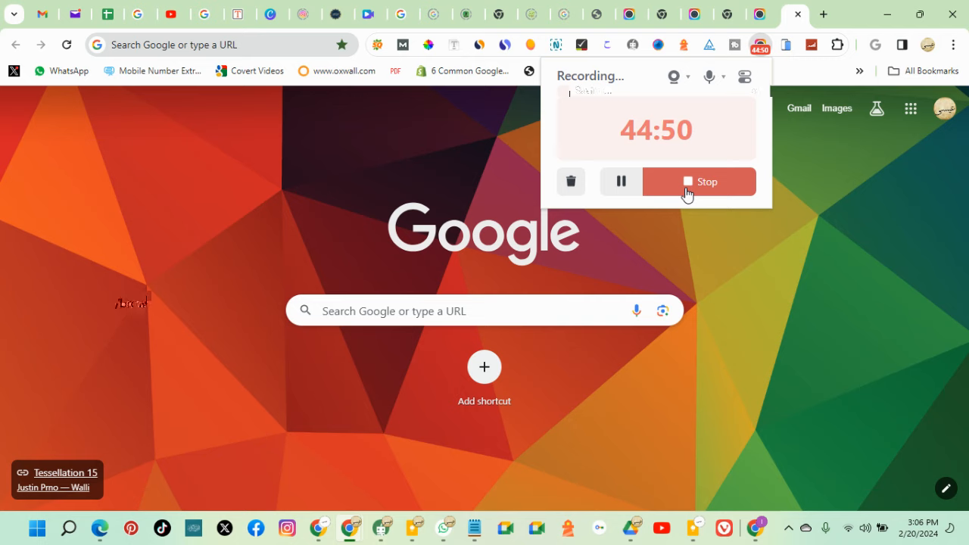